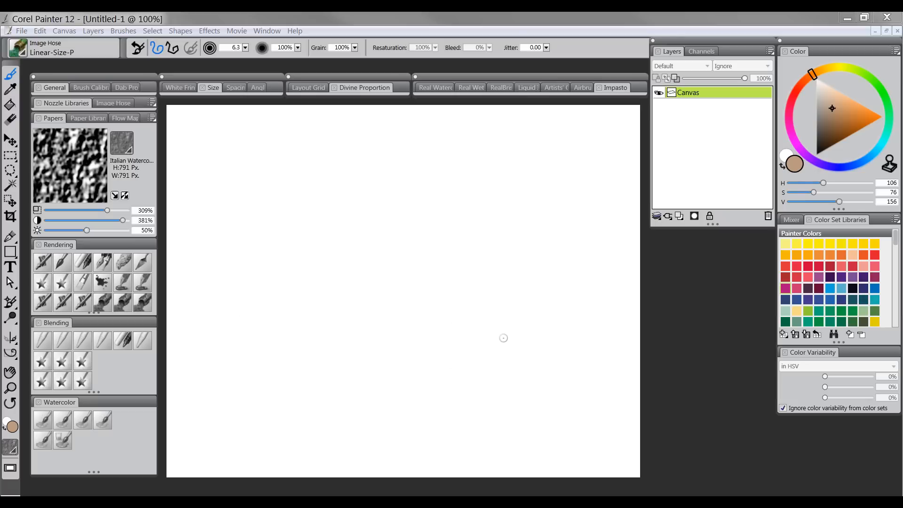
Add a new layer above the canvas and name it "sky"
key(space)
drag(493, 341, 495, 340)
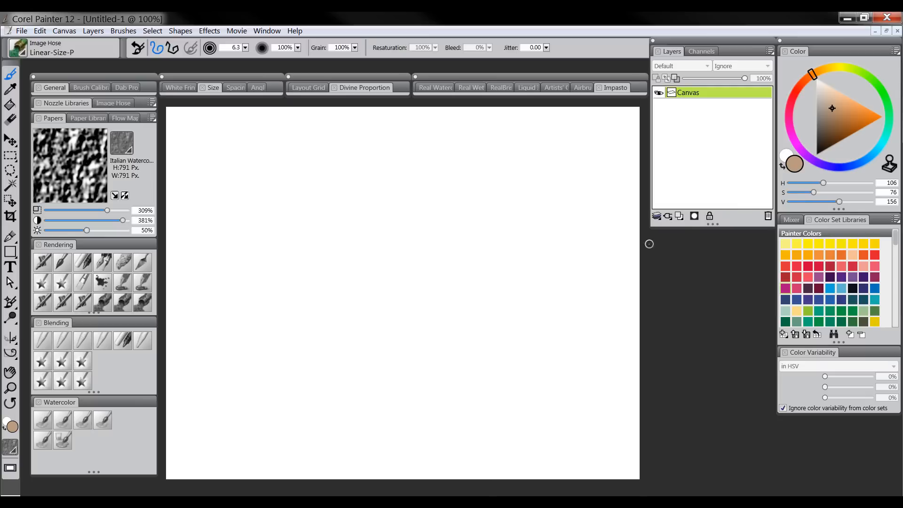
click(678, 216)
double_click(695, 95)
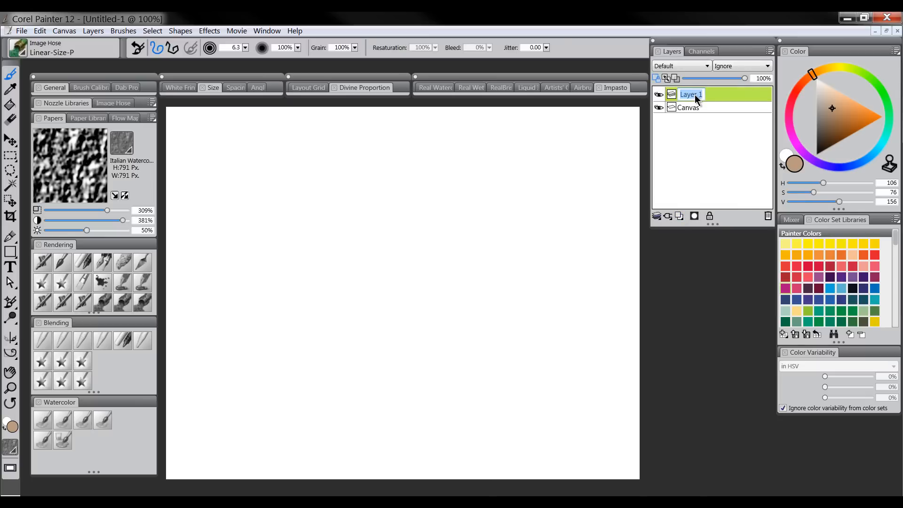
text(sky)
key(Return)
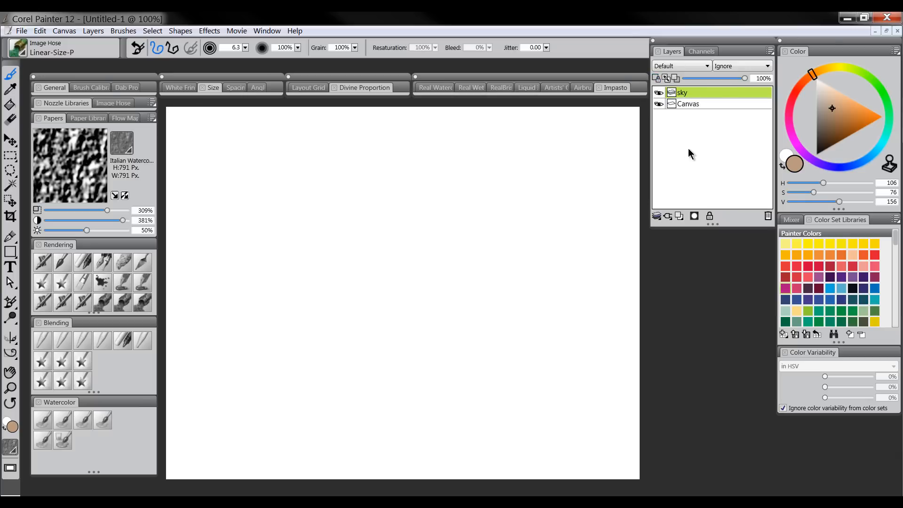
Fill the sky layer with a light blue of H 227, S 255, V 200 using the Paint Bucket
click(10, 104)
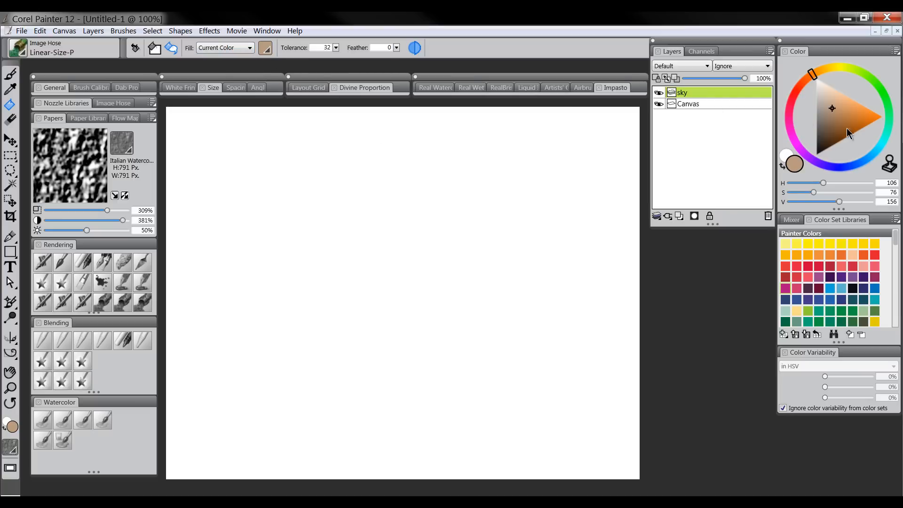
drag(869, 165, 872, 153)
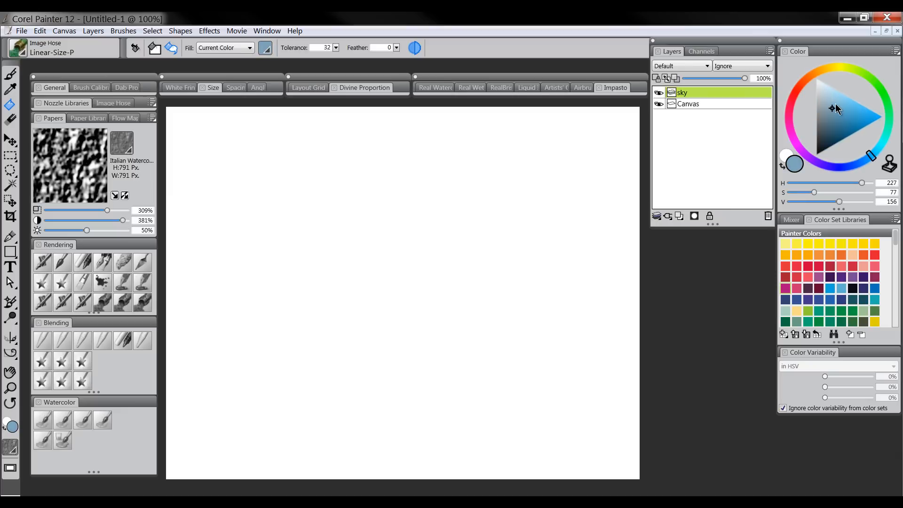
mouse_move(835, 106)
mouse_down()
mouse_move(832, 94)
mouse_move(846, 95)
mouse_up()
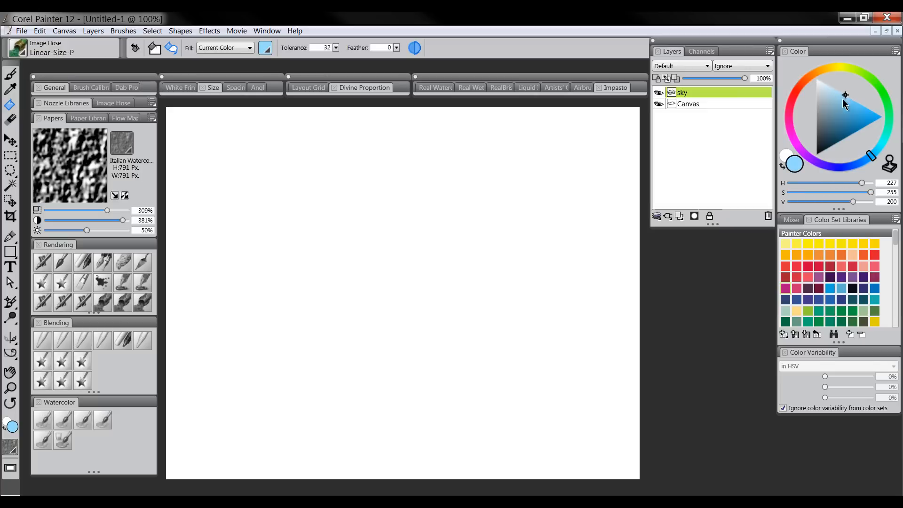
click(353, 195)
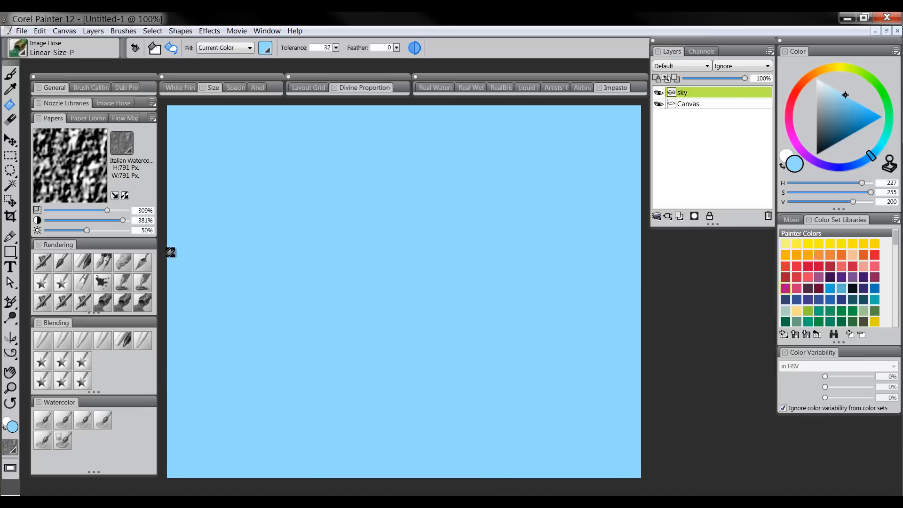
Add a new layer above the sky layer and name it "sea"
click(680, 216)
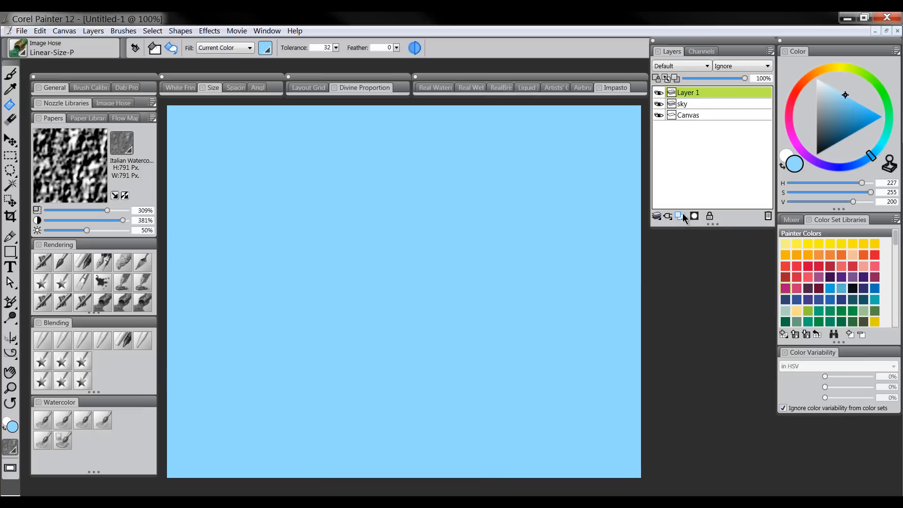
double_click(692, 92)
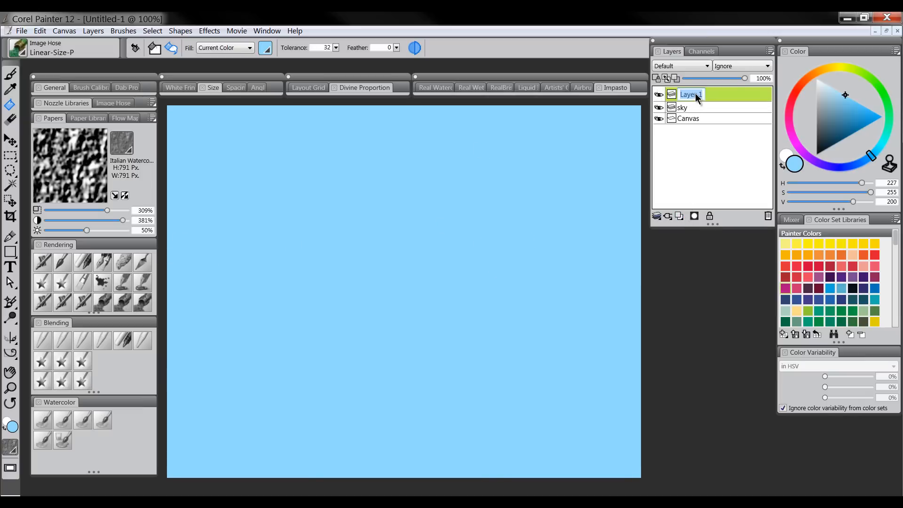
text(sea)
key(Return)
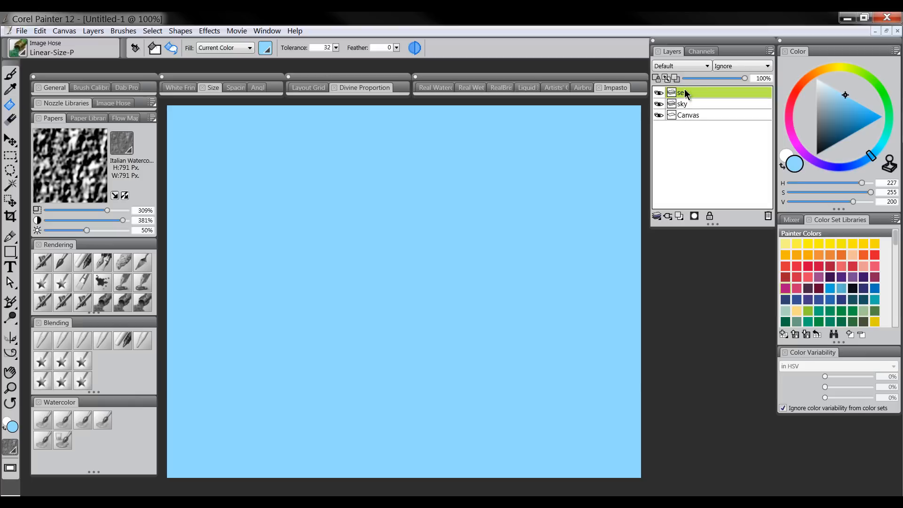
Choose a dark teal colour and make a rectangular selection across the full width of the canvas, from just below mid-height to its lower edge
drag(514, 297, 593, 252)
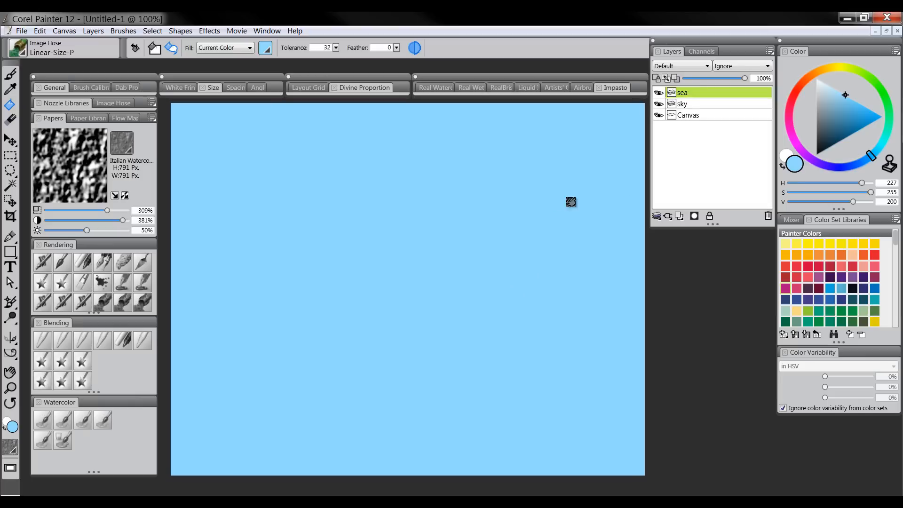
click(10, 156)
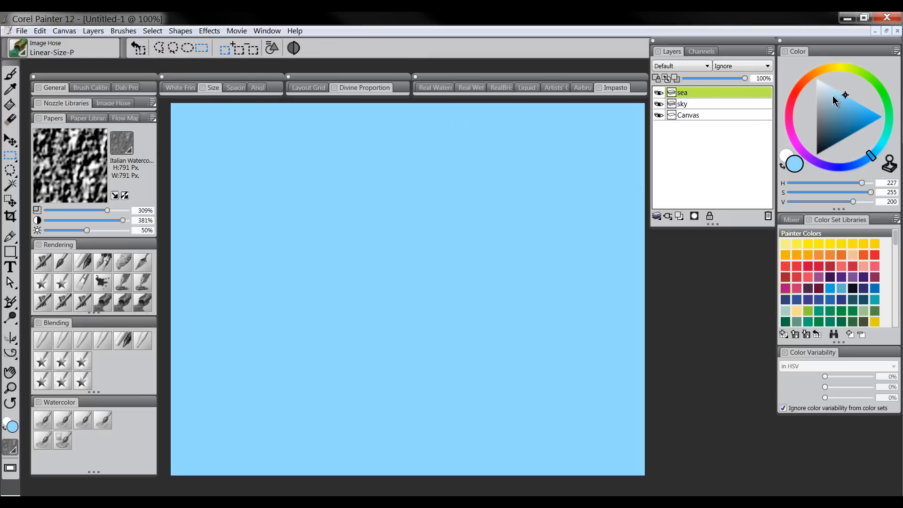
click(884, 139)
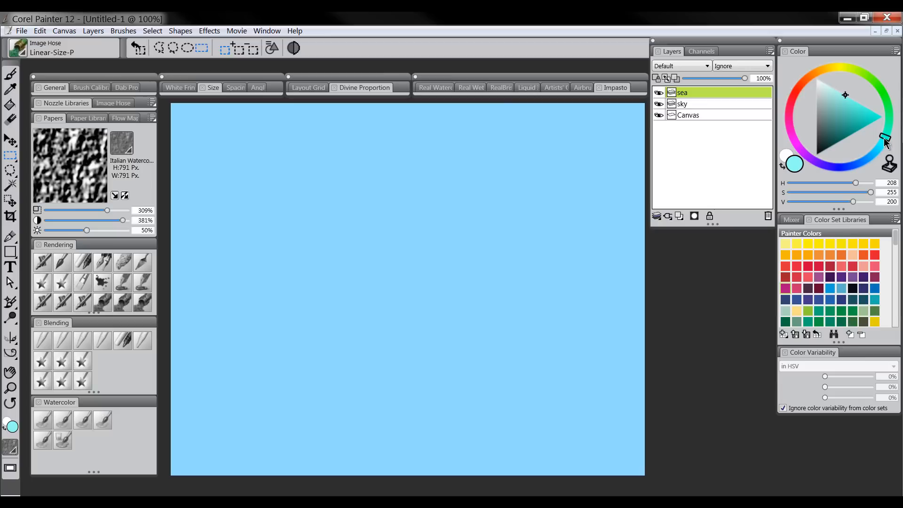
drag(847, 131, 843, 136)
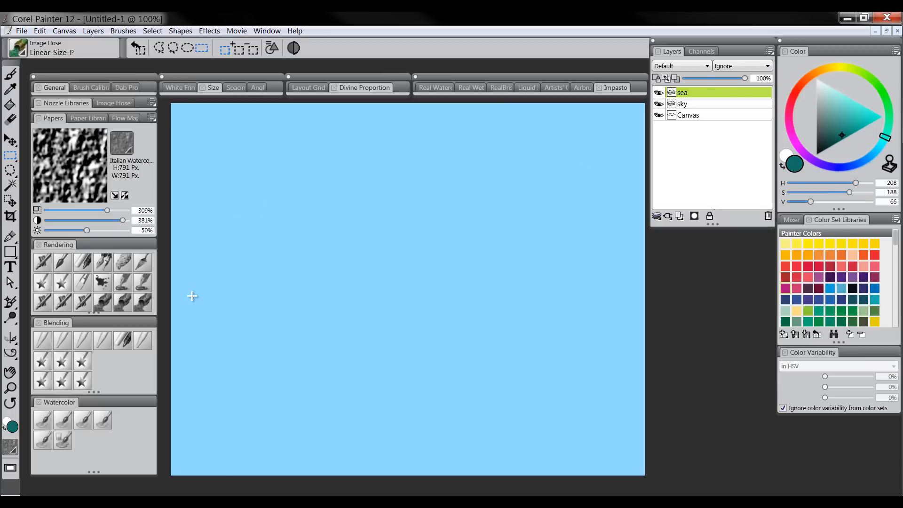
key(Tab)
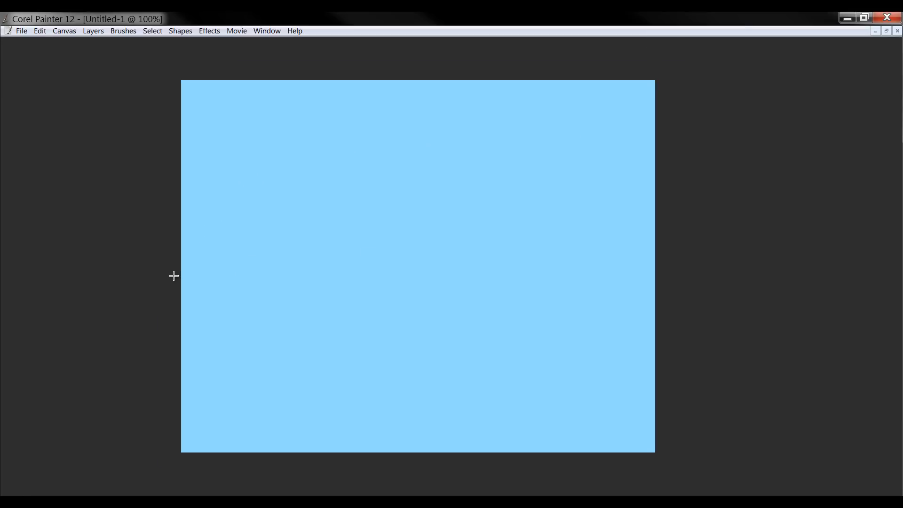
key(Tab)
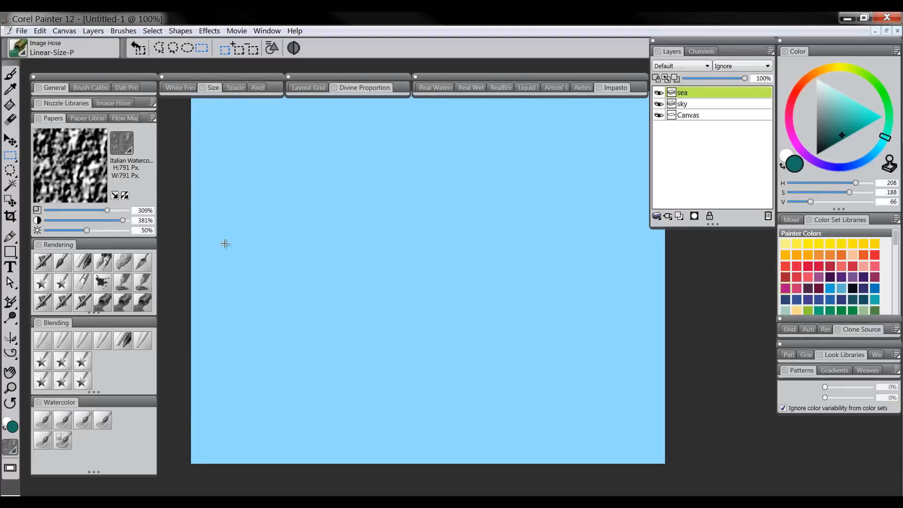
key(Tab)
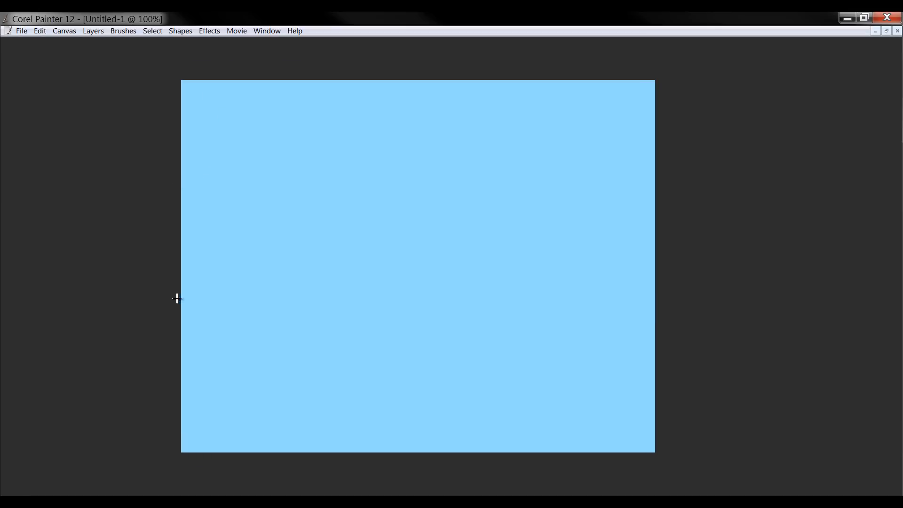
drag(178, 294, 727, 449)
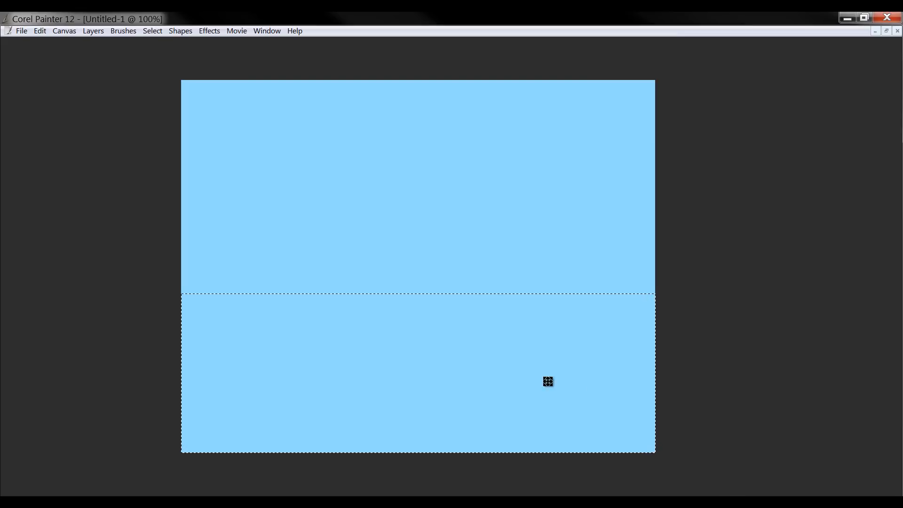
Fill the selected lower area with teal of H 208, S 168, V 89 and deselect it
key(Tab)
key(k)
key(Tab)
click(334, 359)
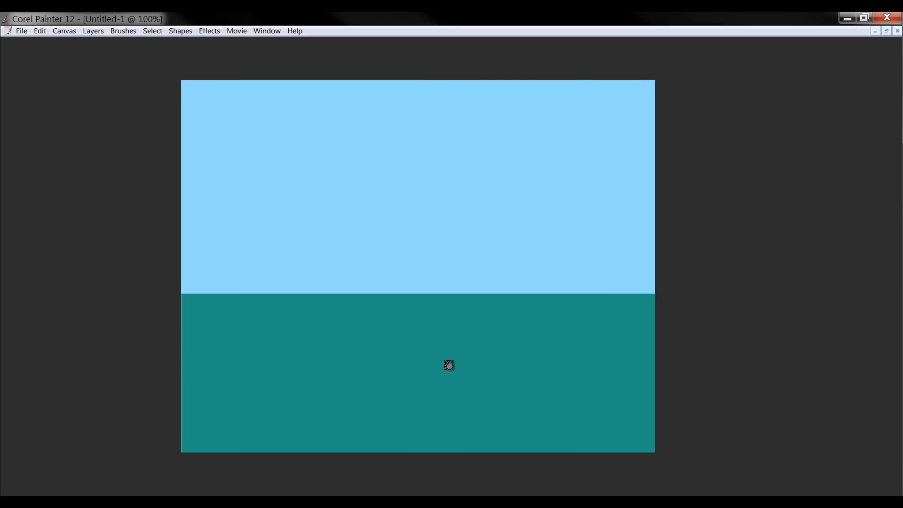
key(ctrl+d)
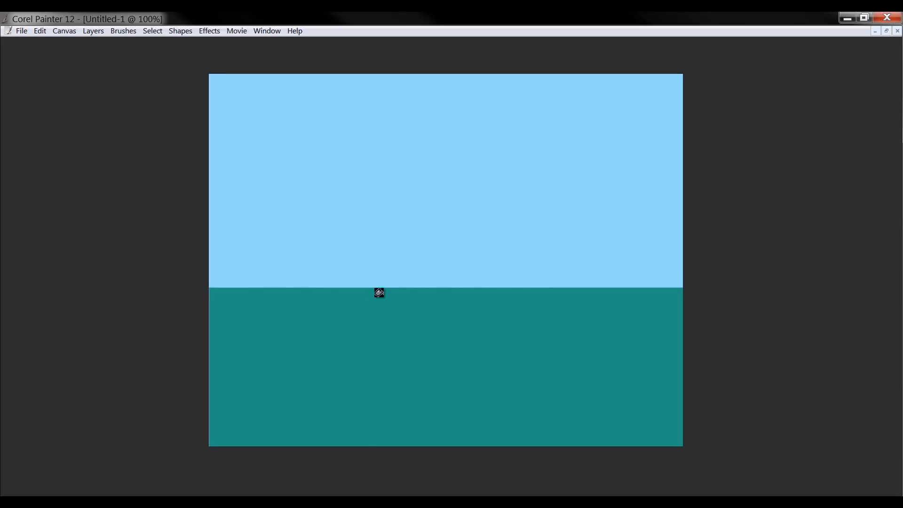
Add a new layer directly above the sky layer and name it "hills"
key(Tab)
click(694, 116)
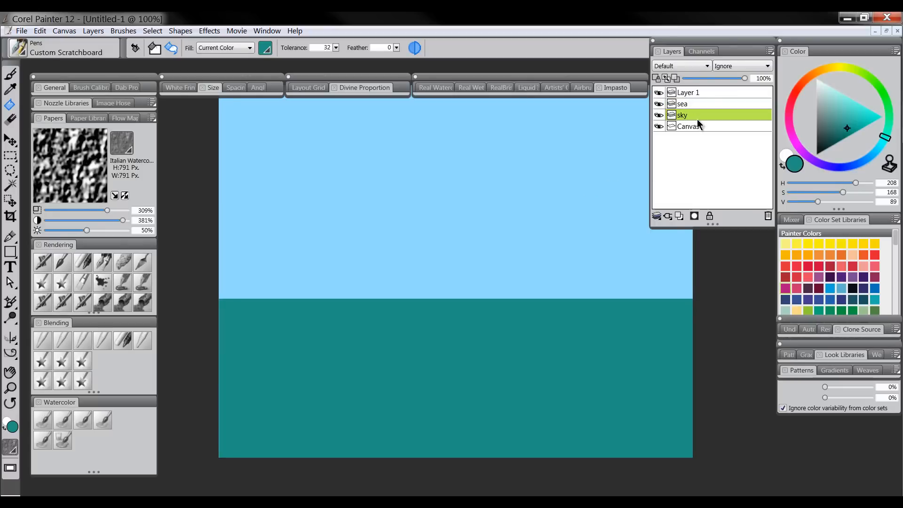
drag(522, 249, 482, 280)
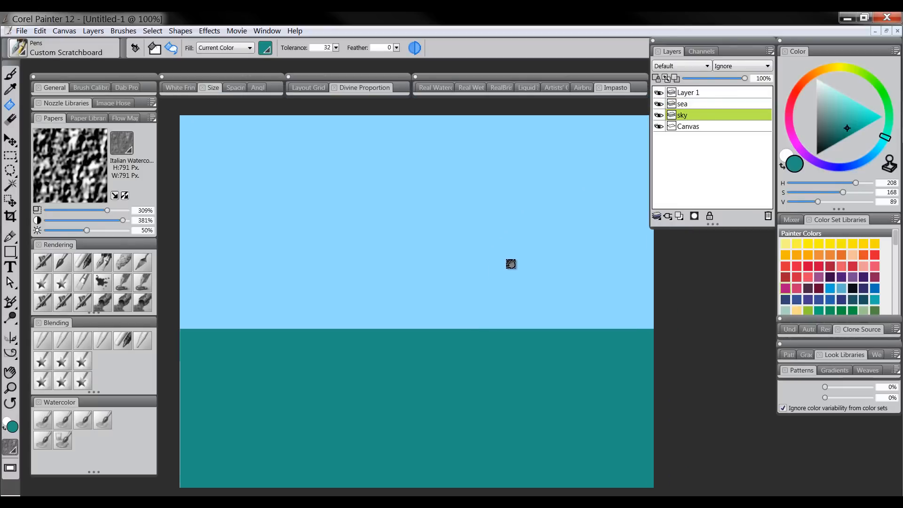
click(679, 216)
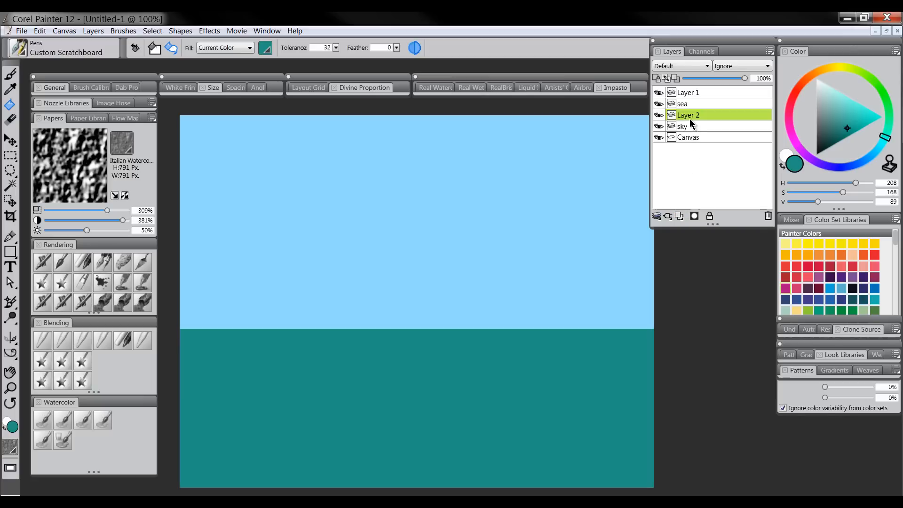
double_click(688, 117)
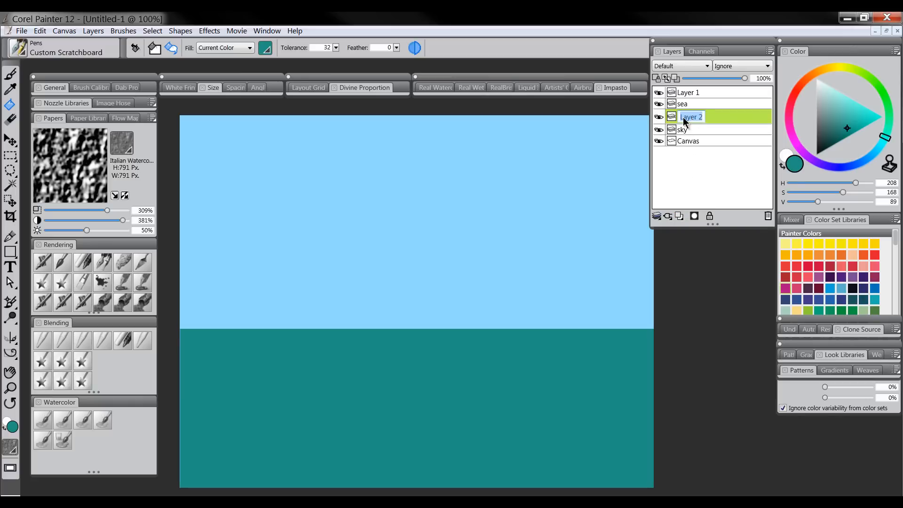
text(hills)
key(Return)
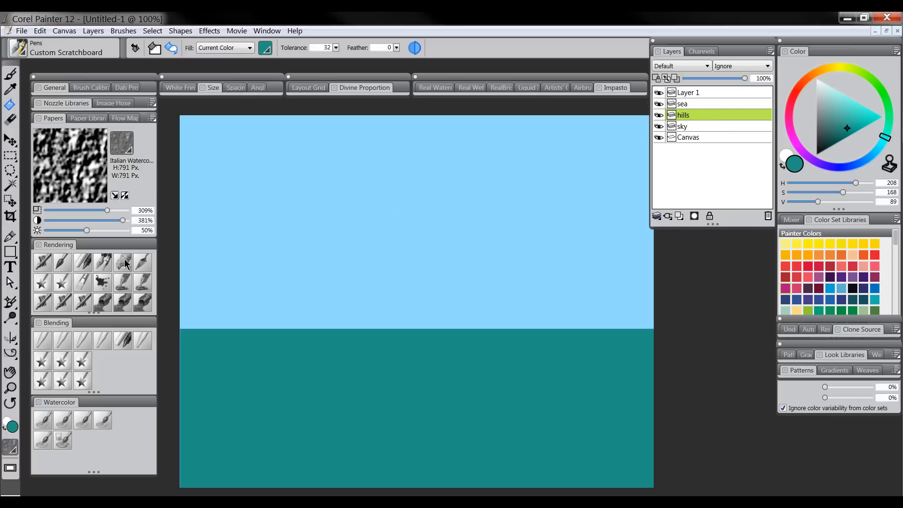
Paint low distant hills along the horizon, raised at both ends, with the Custom Scratchboard pen in grey-blue of H 235, S 40, V 132
click(102, 266)
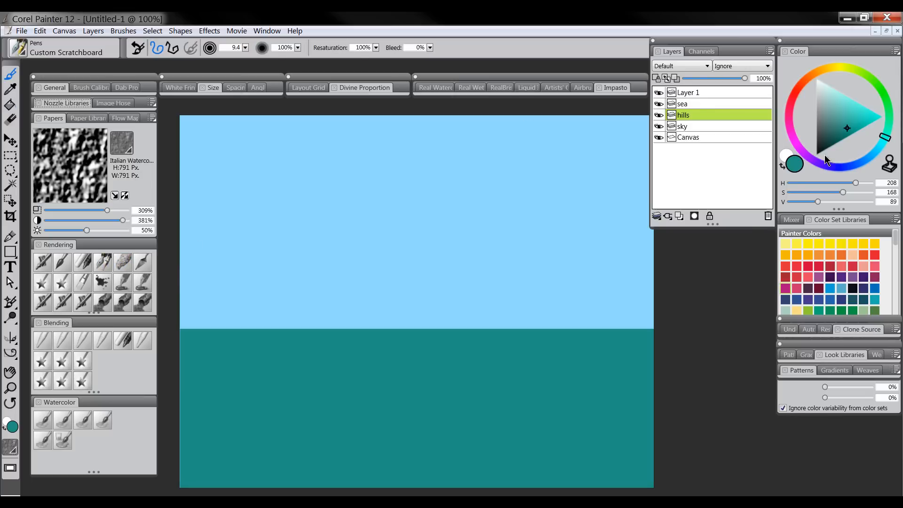
drag(824, 167, 870, 170)
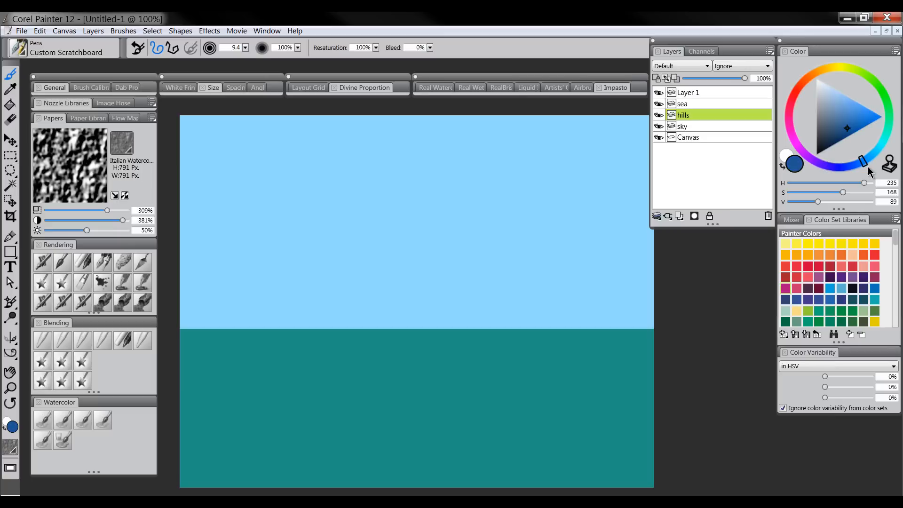
drag(840, 137, 828, 118)
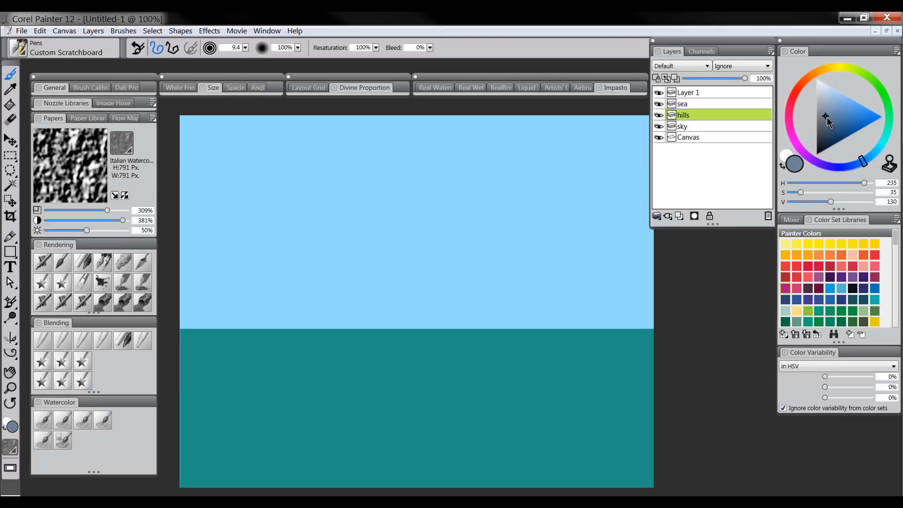
key(Tab)
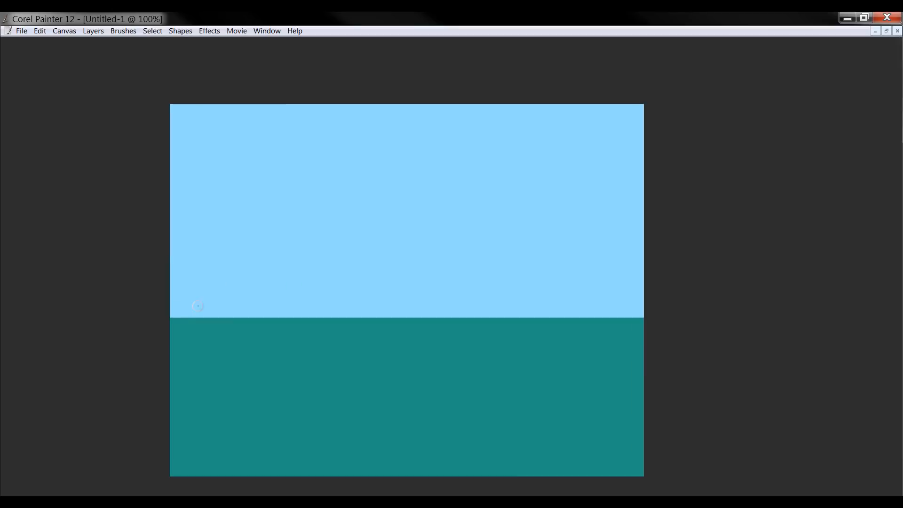
mouse_move(157, 320)
mouse_down()
mouse_move(618, 313)
mouse_move(627, 322)
mouse_up()
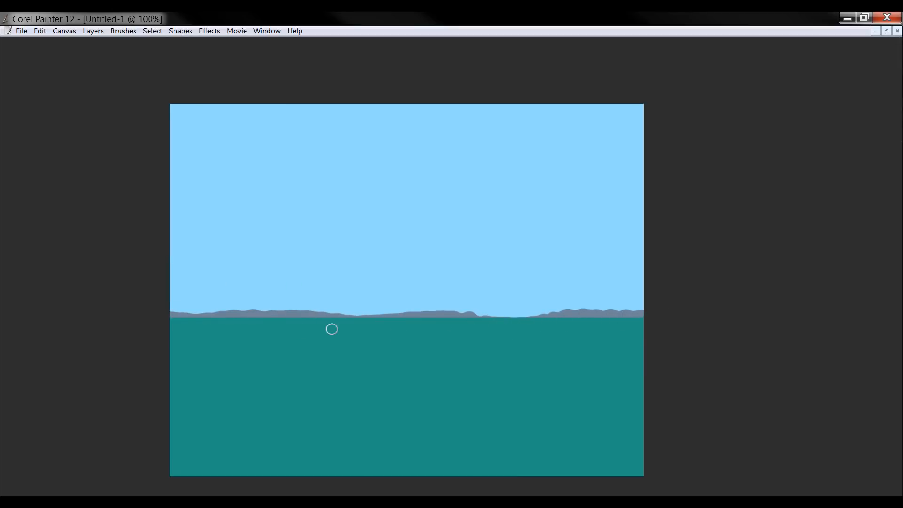
drag(160, 313, 205, 313)
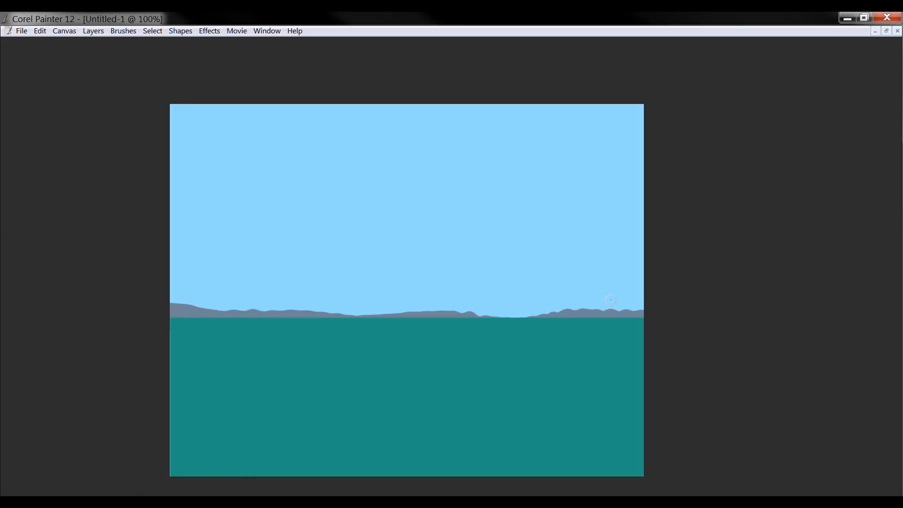
drag(619, 313, 656, 306)
key(Tab)
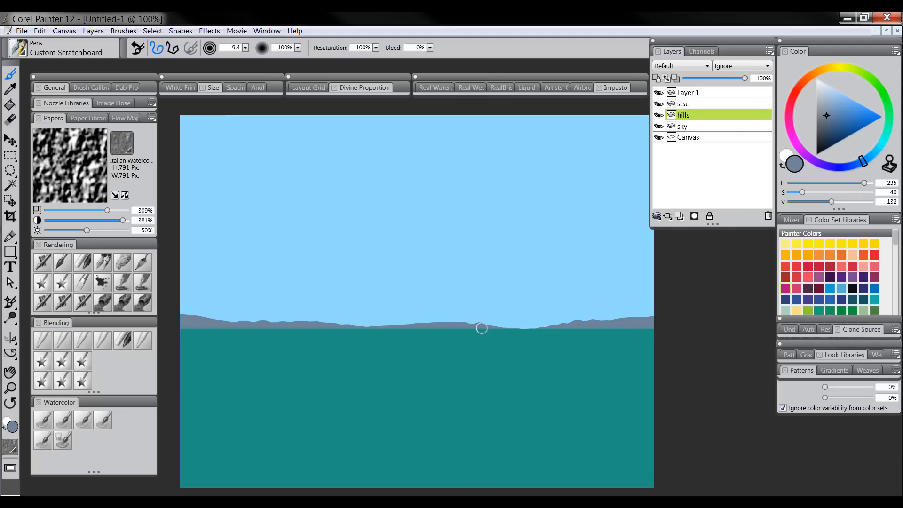
On the sky layer, use the Digital Airbrush with a paler tint of the sampled sky blue to lighten the sky along the horizon
drag(506, 383, 514, 379)
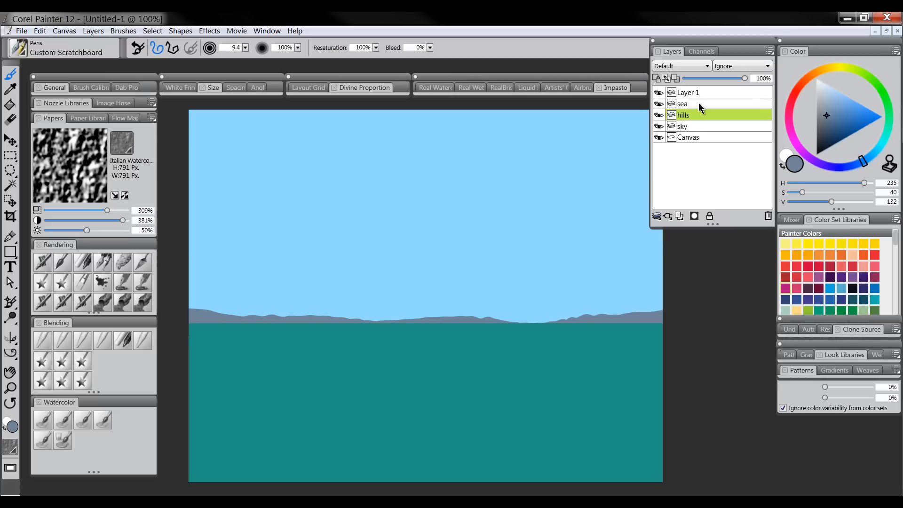
click(687, 127)
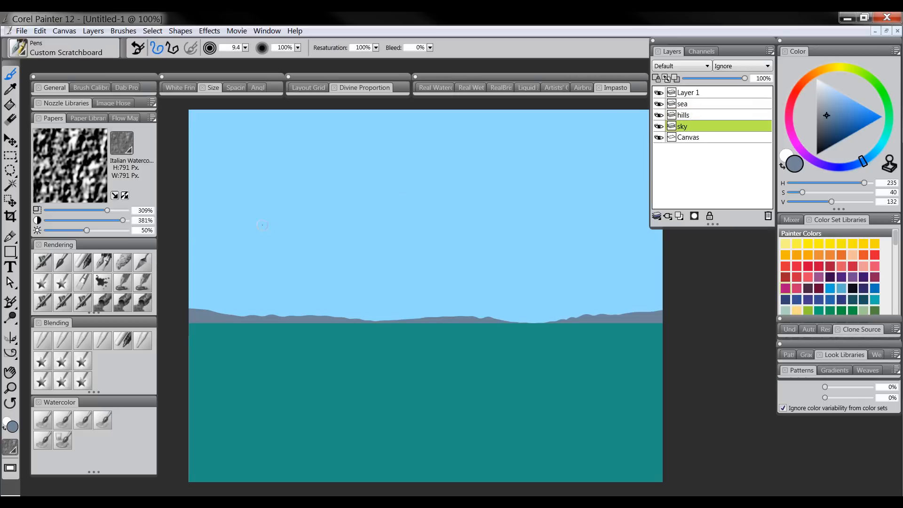
click(42, 263)
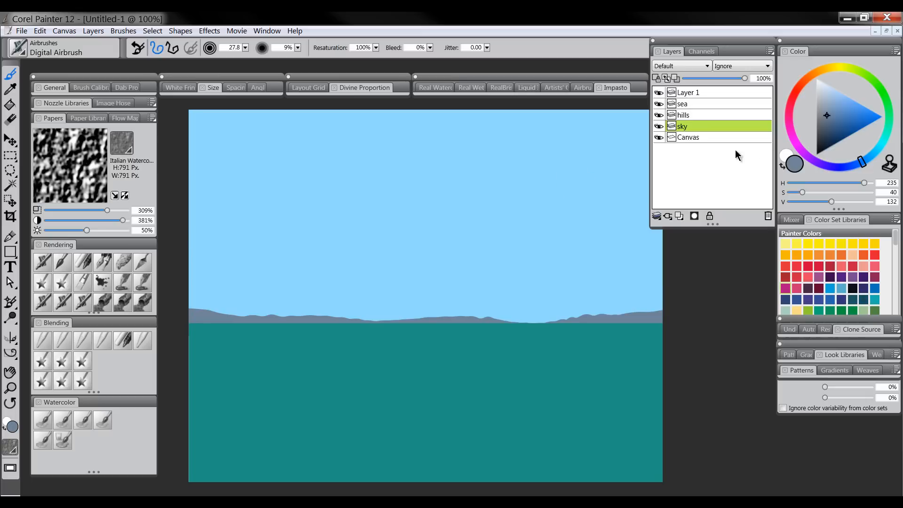
alt+click(531, 184)
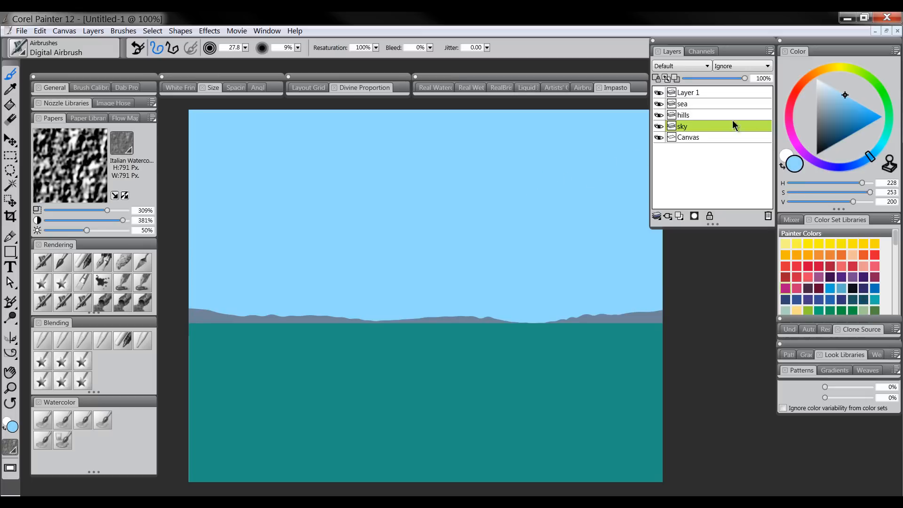
click(835, 94)
drag(837, 94, 835, 87)
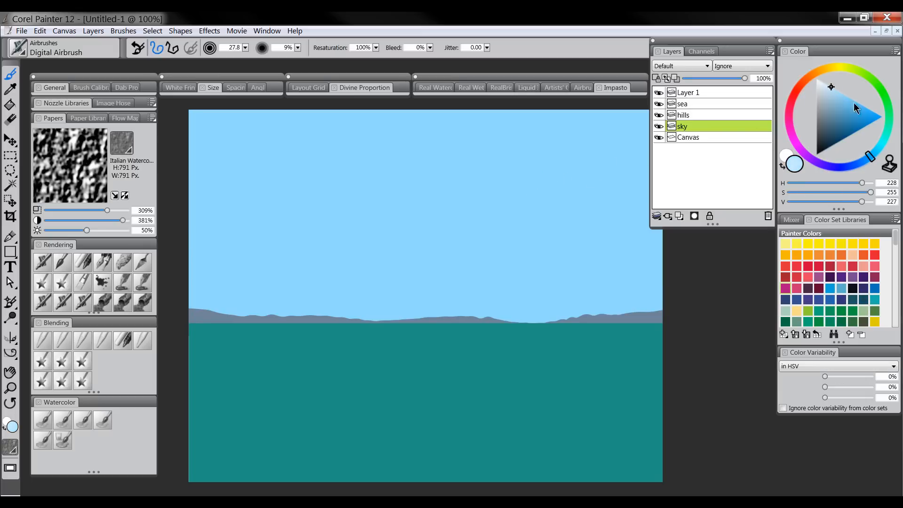
click(875, 154)
key(Tab)
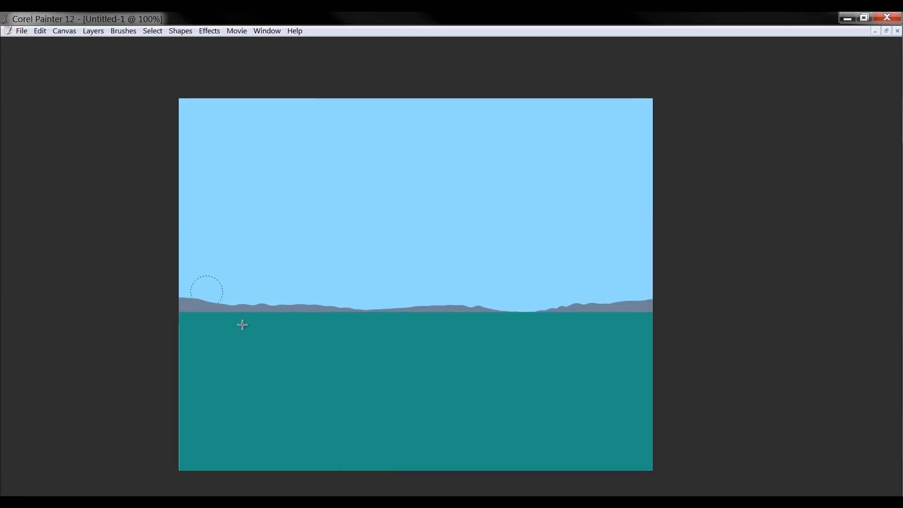
mouse_move(169, 308)
mouse_down()
mouse_move(340, 326)
mouse_move(774, 316)
mouse_up()
mouse_move(225, 322)
mouse_down()
mouse_move(526, 331)
mouse_move(509, 343)
mouse_move(225, 337)
mouse_move(685, 318)
mouse_move(124, 323)
mouse_move(785, 309)
mouse_move(147, 322)
mouse_move(756, 300)
mouse_move(180, 310)
mouse_move(762, 310)
mouse_move(123, 313)
mouse_move(667, 264)
mouse_up()
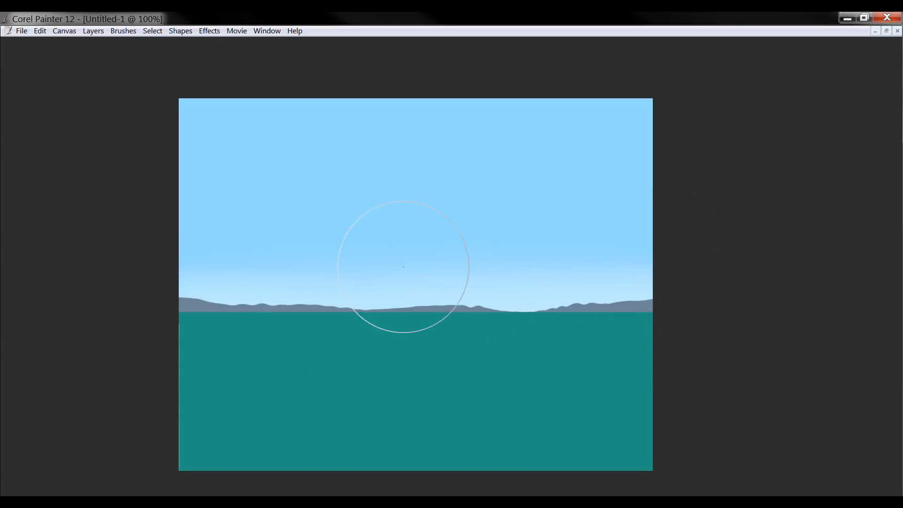
drag(392, 265, 390, 274)
Airbrush a deeper blue of H 230, S 171, V 127 across the upper sky, fading it down into the lighter blue
key(Tab)
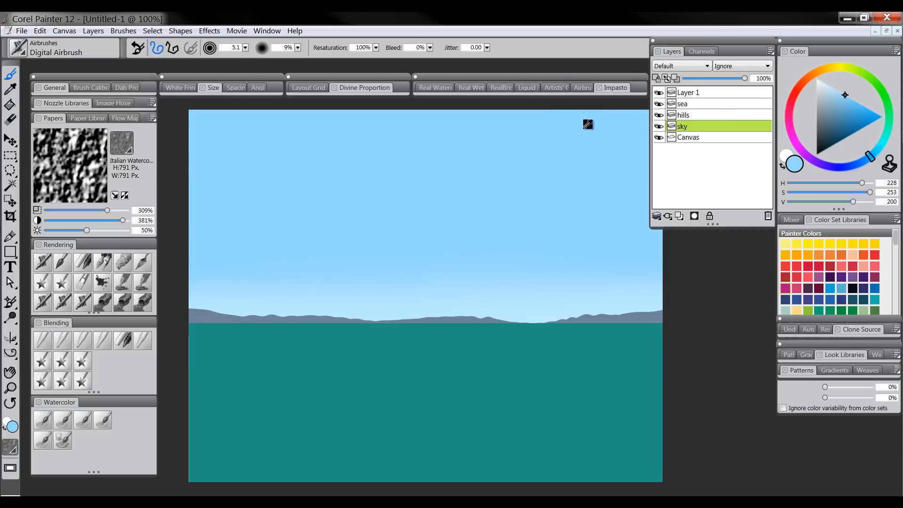
click(858, 115)
drag(859, 117, 863, 119)
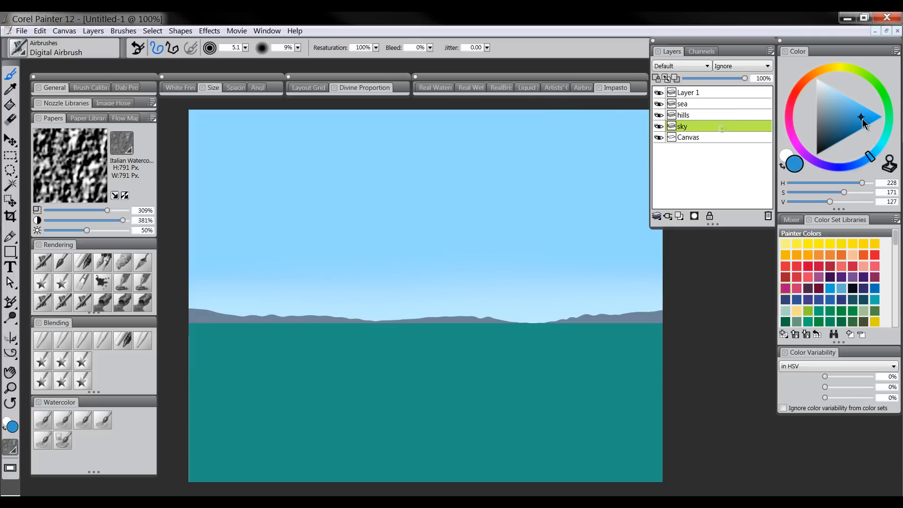
drag(872, 154, 869, 158)
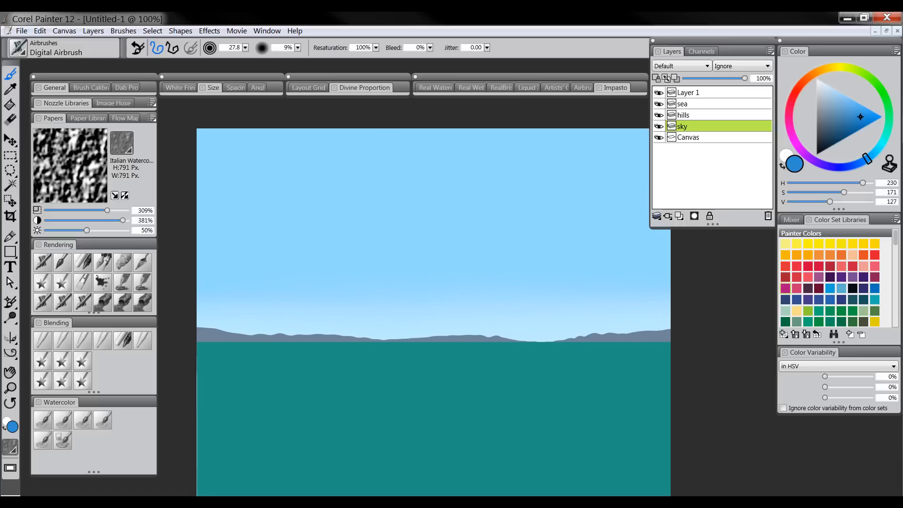
key(Tab)
drag(364, 183, 402, 244)
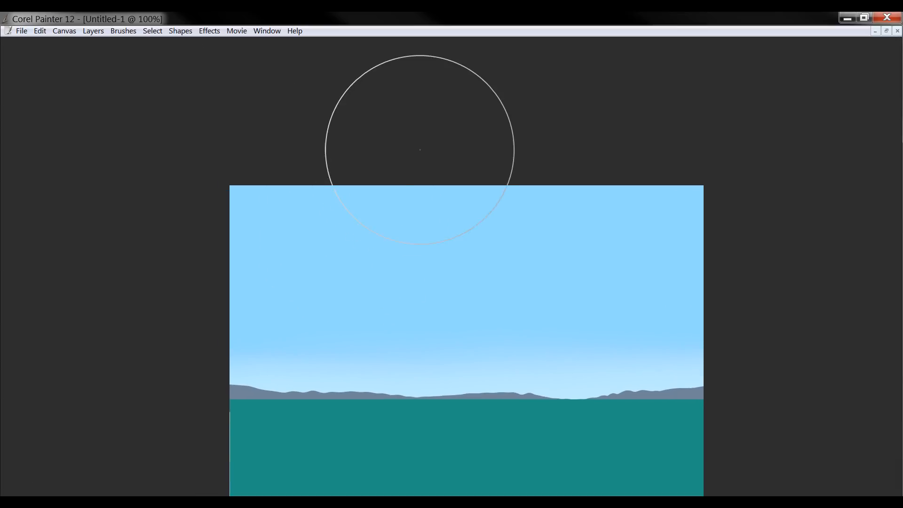
mouse_move(419, 149)
mouse_down()
mouse_move(238, 154)
mouse_move(841, 157)
mouse_move(146, 190)
mouse_move(675, 167)
mouse_move(395, 188)
mouse_move(270, 218)
mouse_move(827, 214)
mouse_move(293, 161)
mouse_move(739, 241)
mouse_move(406, 252)
mouse_up()
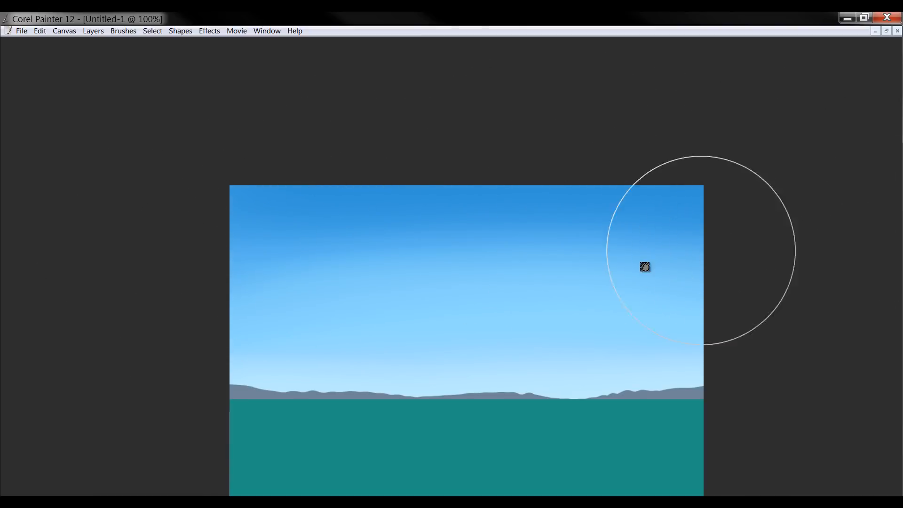
Select the sea layer and turn on Preserve Transparency for it
mouse_move(645, 264)
mouse_down()
mouse_move(575, 216)
mouse_move(556, 254)
mouse_move(562, 221)
mouse_up()
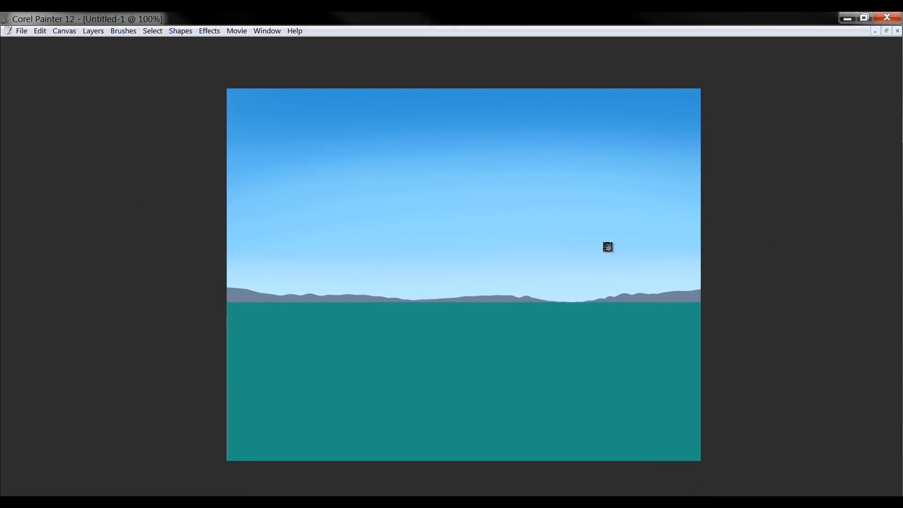
key(Tab)
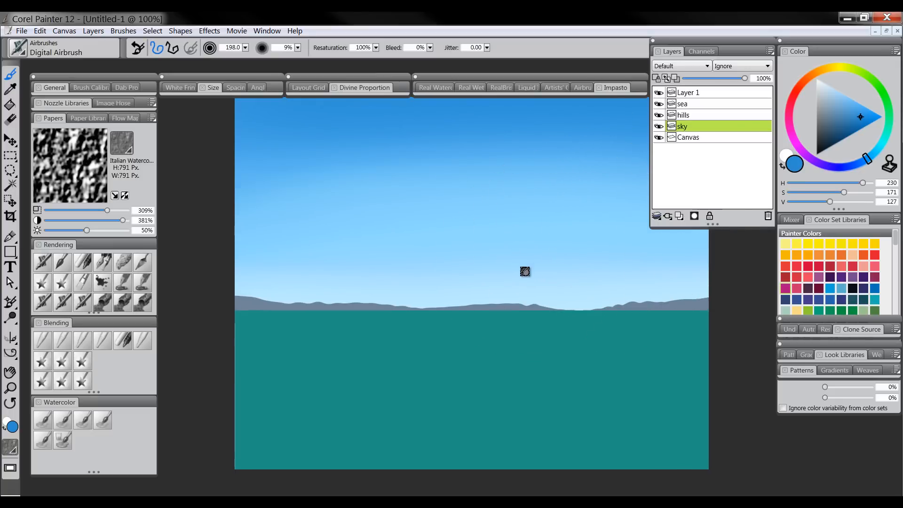
drag(523, 270, 509, 274)
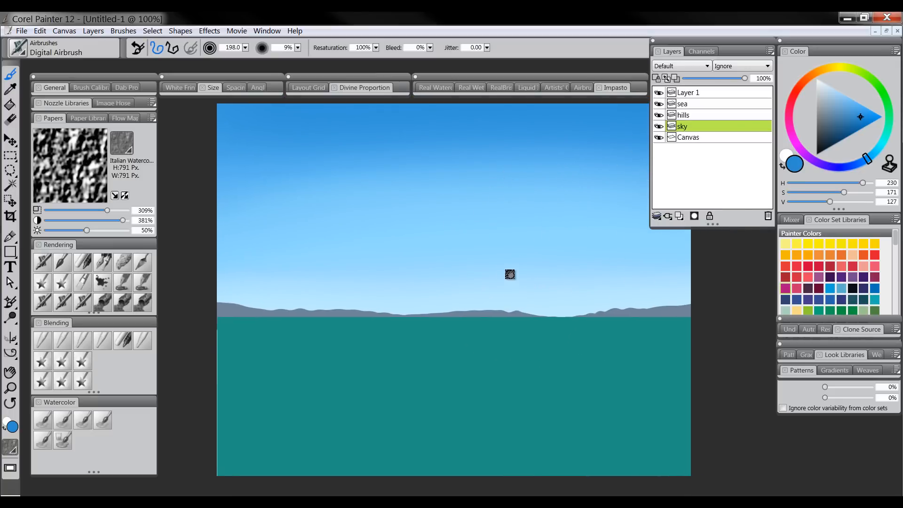
click(692, 102)
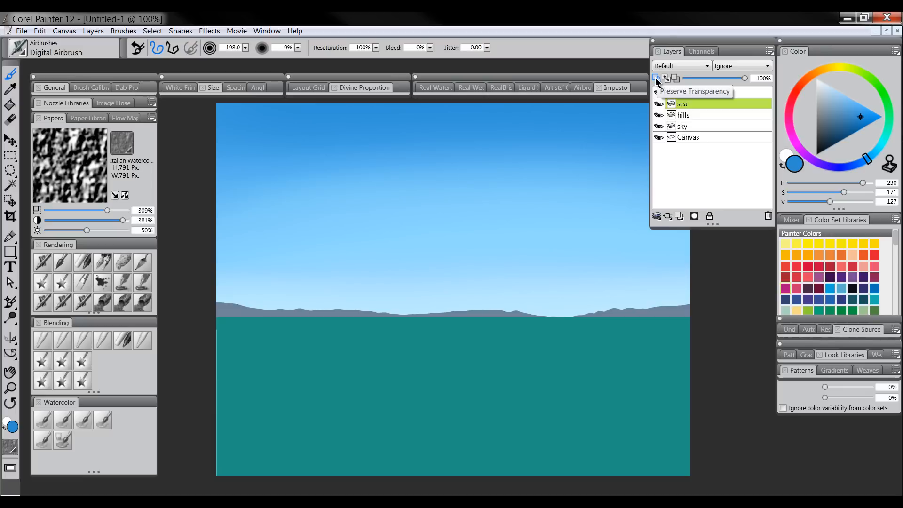
key(ctrl+shift+n)
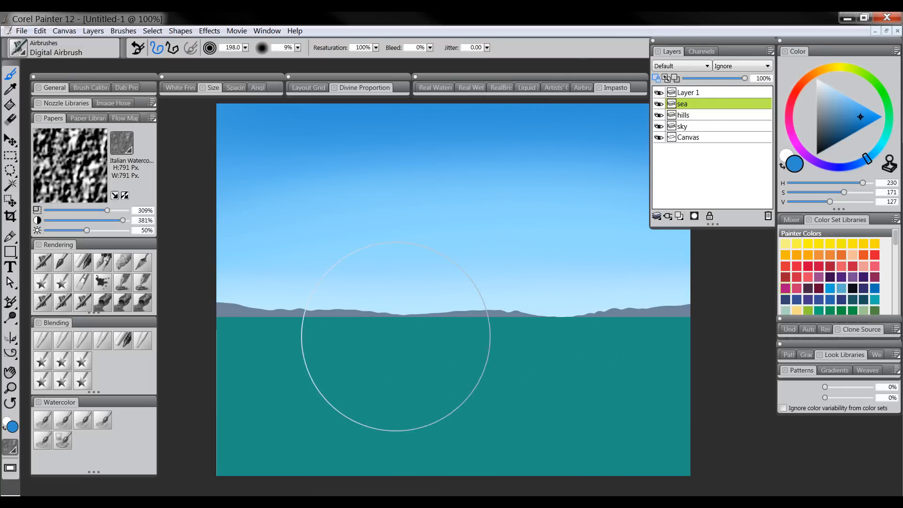
Sample the upper sky's blue, H 231, S 183, V 148, and airbrush a faint tint of it over the sea
key(Tab)
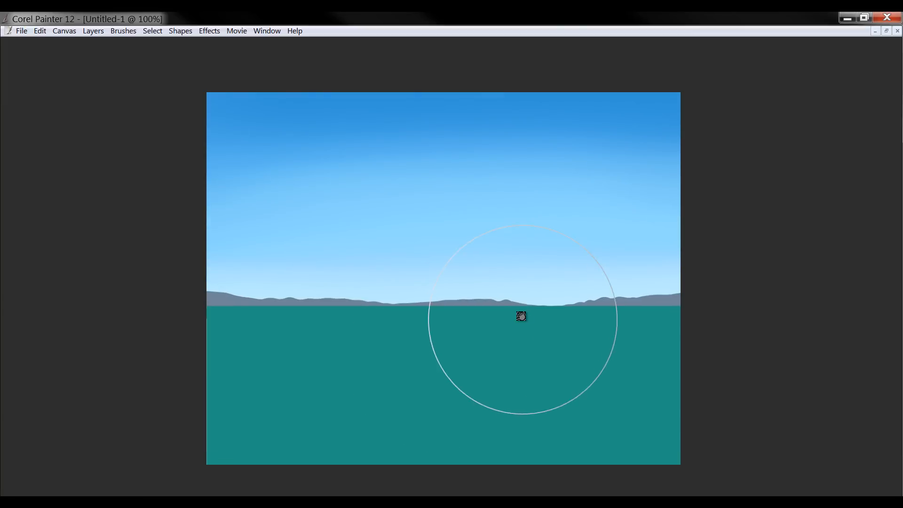
drag(522, 316, 545, 305)
key(Tab)
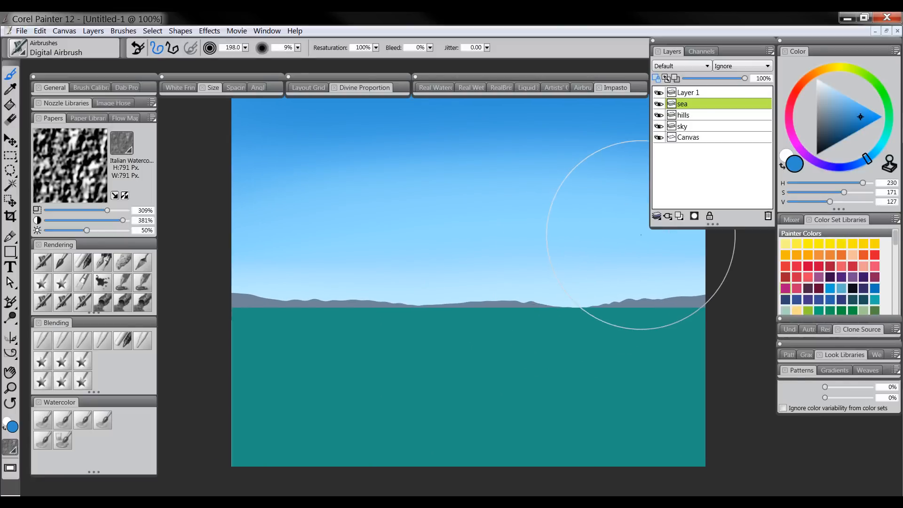
alt+click(514, 125)
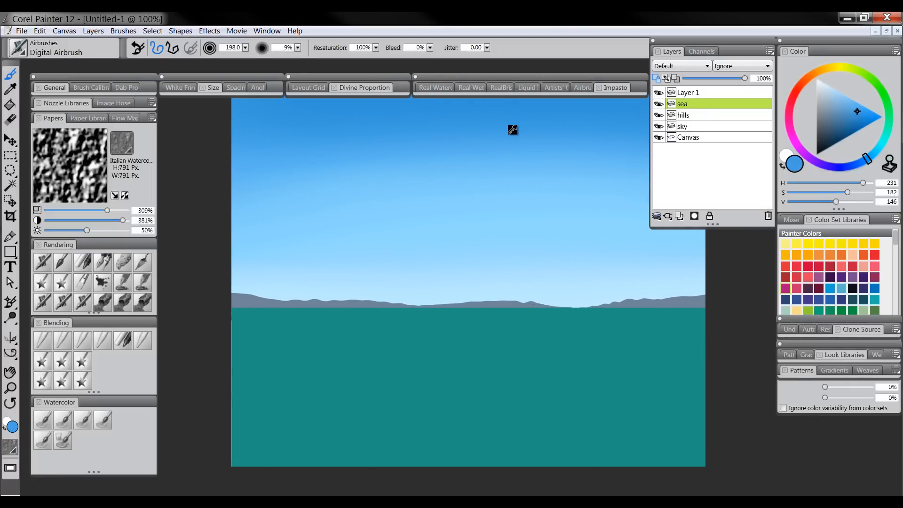
key(Tab)
mouse_move(599, 226)
mouse_down()
mouse_move(707, 259)
mouse_move(392, 283)
mouse_move(215, 318)
mouse_move(552, 310)
mouse_move(685, 355)
mouse_move(223, 395)
mouse_move(368, 423)
mouse_move(766, 439)
mouse_move(497, 438)
mouse_move(235, 463)
mouse_move(627, 450)
mouse_move(777, 413)
mouse_up()
key(Tab)
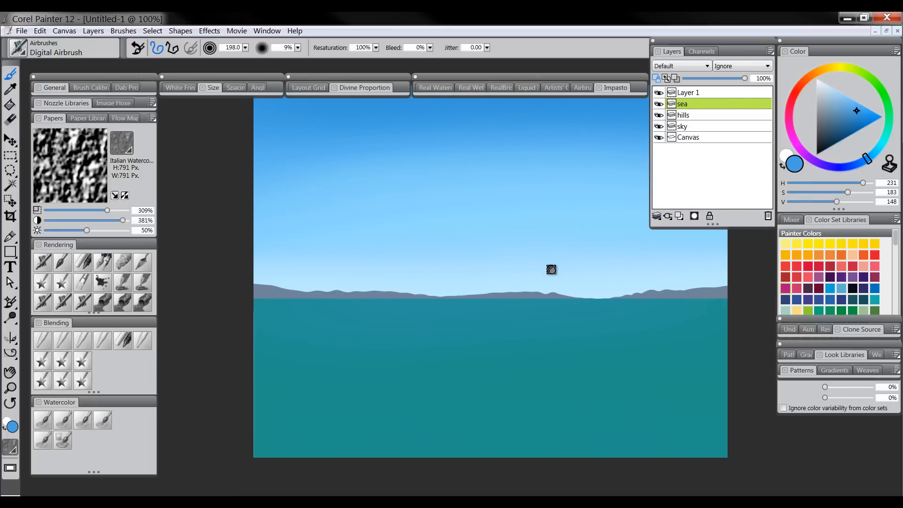
Airbrush a brighter turquoise of H 214, S 153, V 144 over the sea just below the horizon, undoing the stray curved stroke
drag(551, 269, 500, 302)
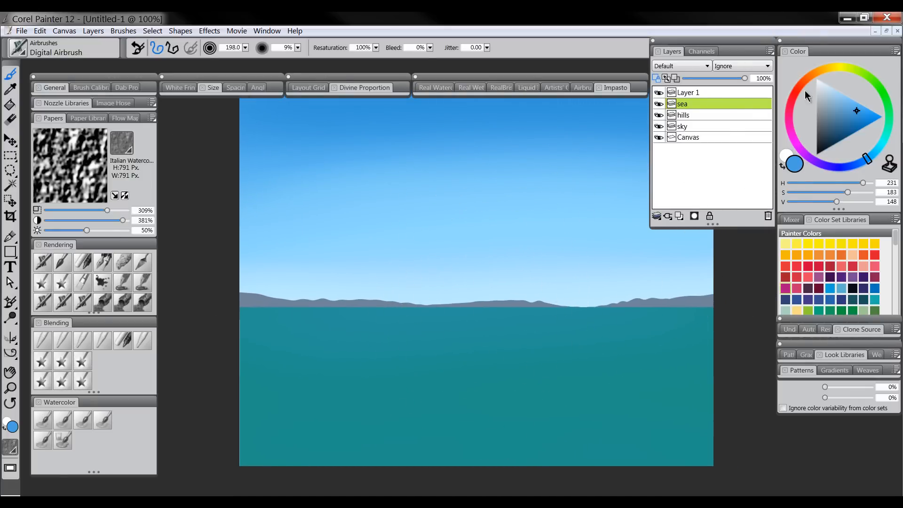
alt+click(582, 318)
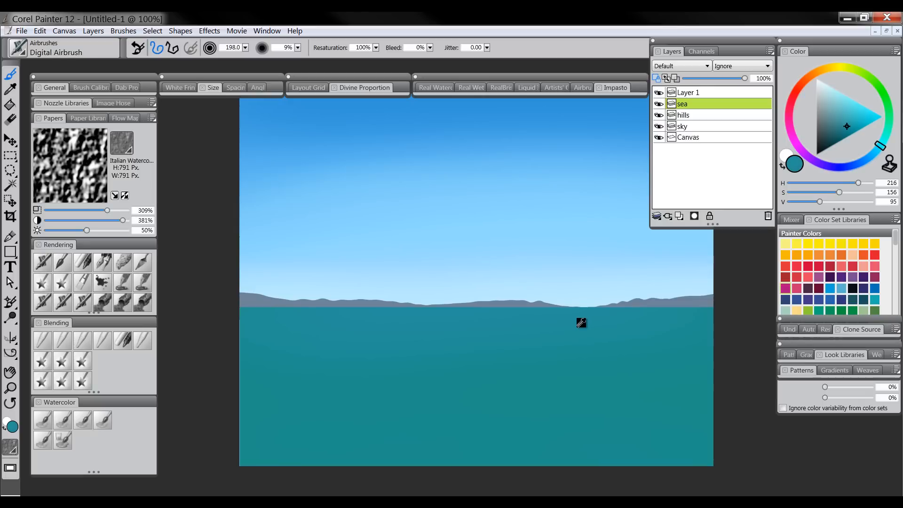
click(852, 116)
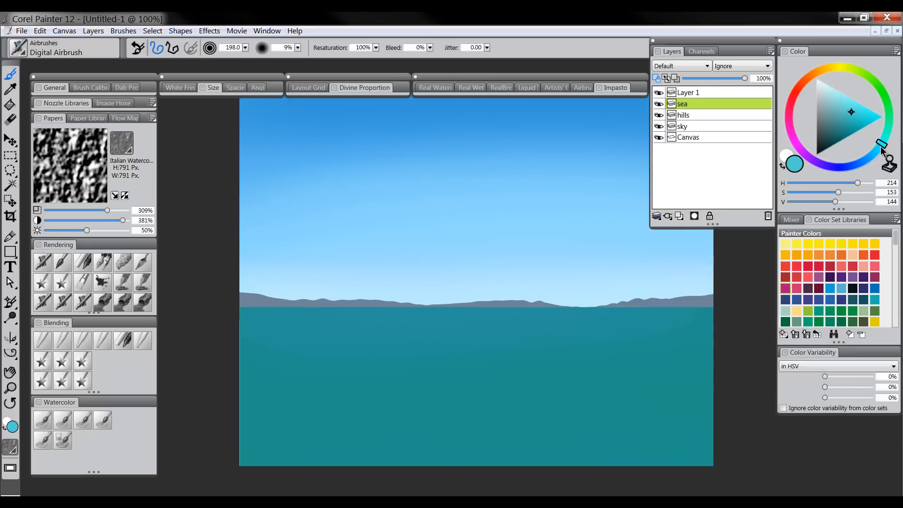
key(Tab)
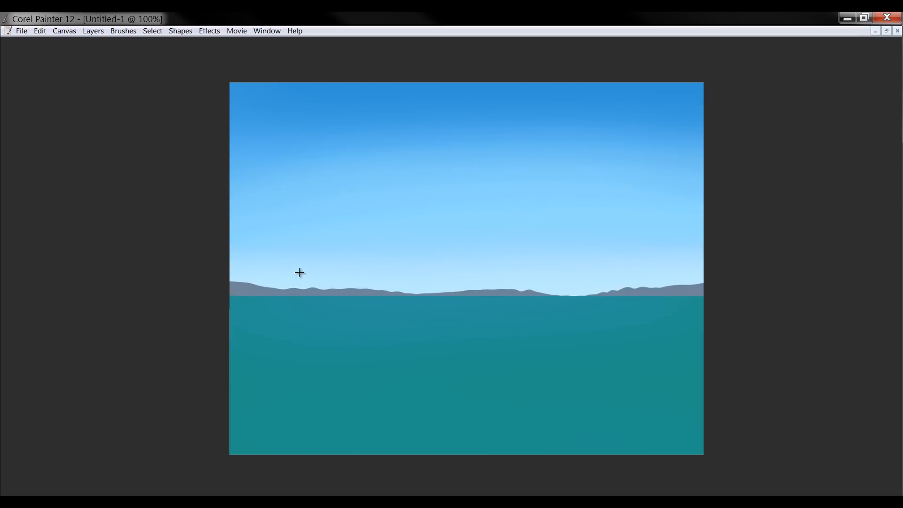
mouse_move(273, 294)
mouse_down()
mouse_move(659, 287)
mouse_move(299, 323)
mouse_move(528, 270)
mouse_move(676, 267)
mouse_move(655, 277)
mouse_up()
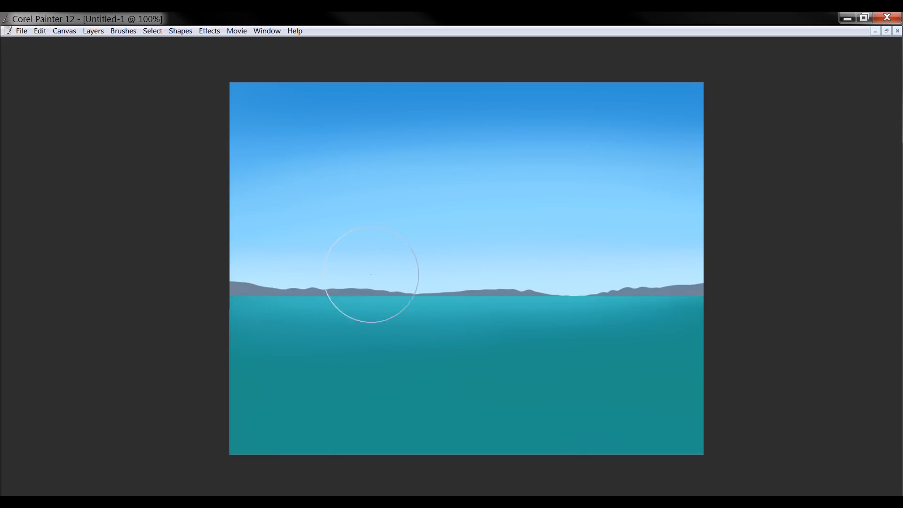
drag(414, 288, 403, 288)
mouse_move(286, 313)
mouse_down()
mouse_move(399, 357)
mouse_move(540, 355)
mouse_move(642, 320)
mouse_move(665, 291)
mouse_up()
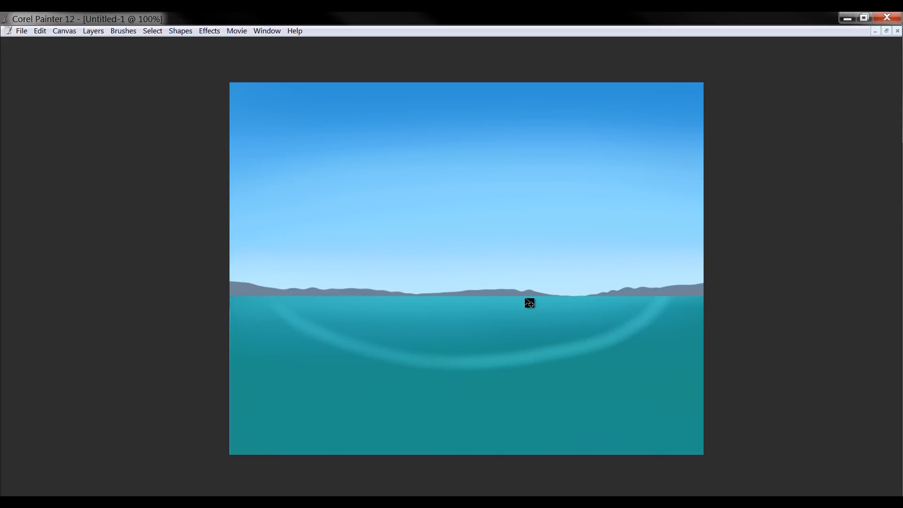
key(ctrl+z)
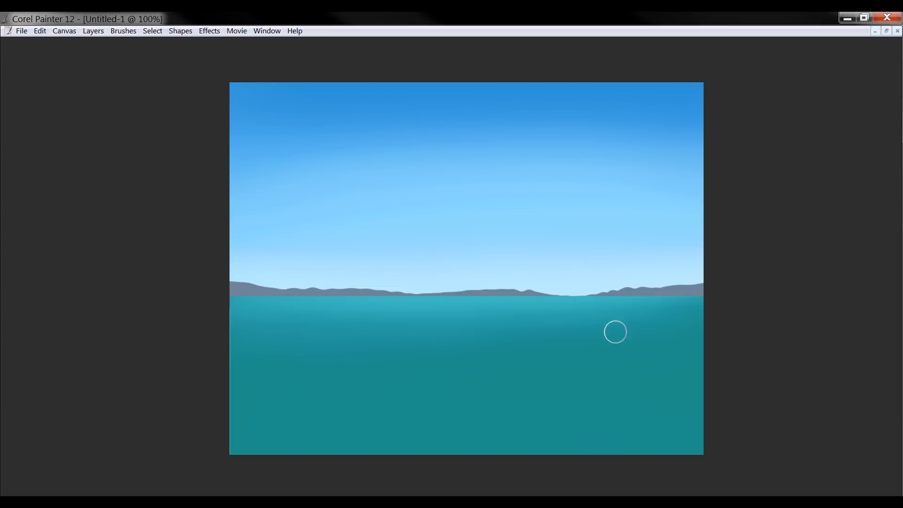
Darken the sea toward the canvas's lower edge with a large airbrush in deep blue of H 221, S 207, V 54
drag(535, 379, 543, 379)
key(Tab)
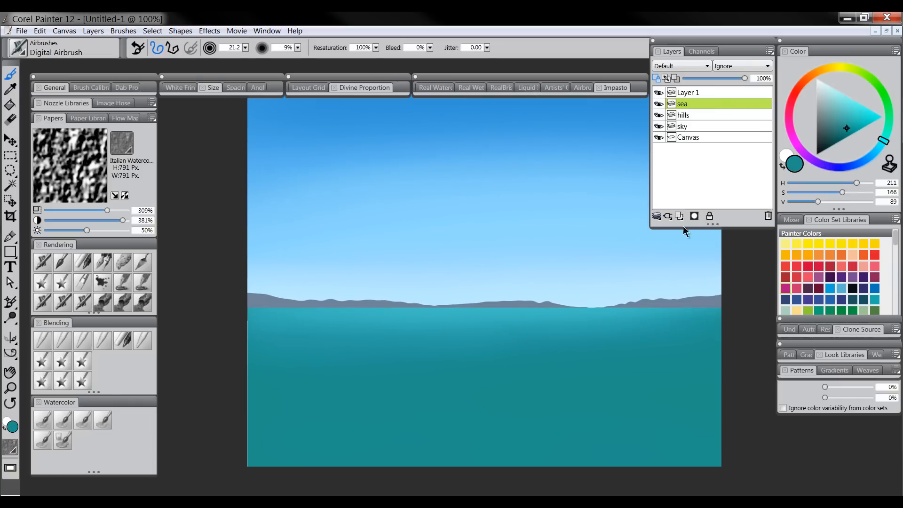
mouse_move(846, 133)
mouse_down()
mouse_move(842, 141)
mouse_move(878, 152)
mouse_up()
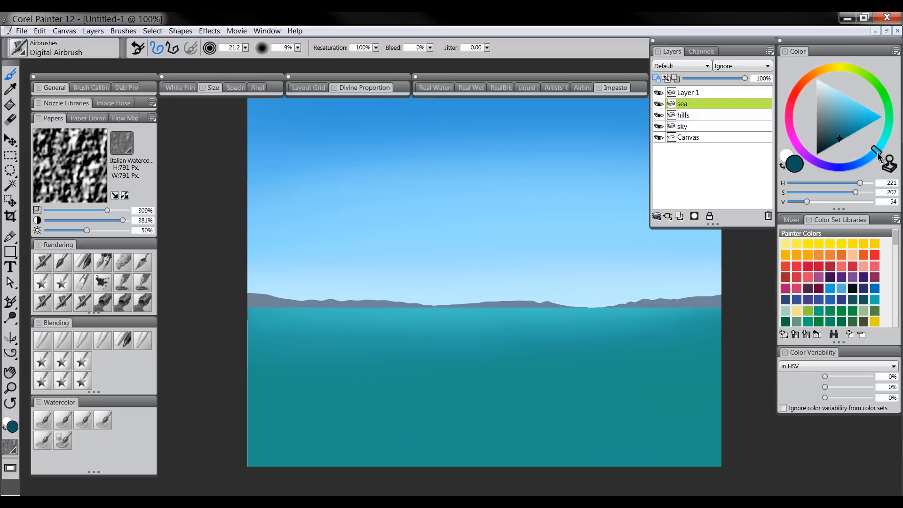
key(Tab)
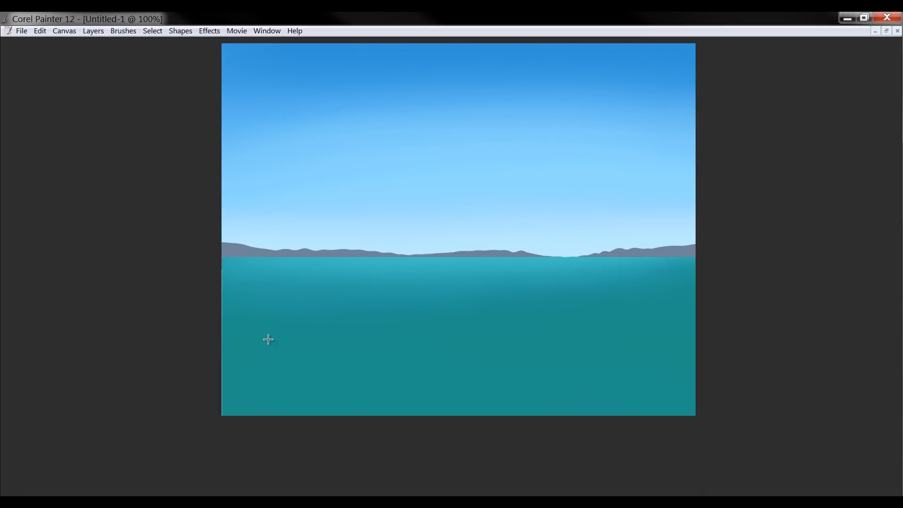
mouse_move(174, 409)
mouse_down()
mouse_move(493, 432)
mouse_move(837, 413)
mouse_up()
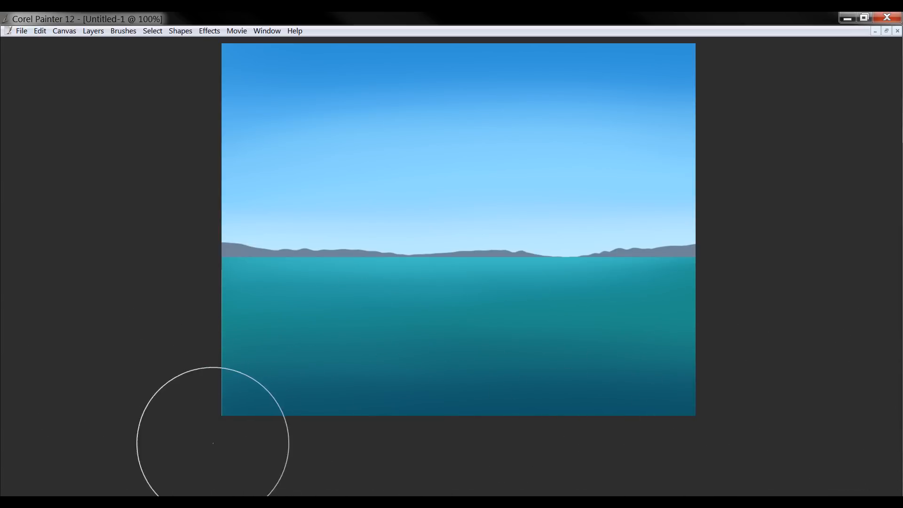
key(space)
drag(553, 320, 552, 343)
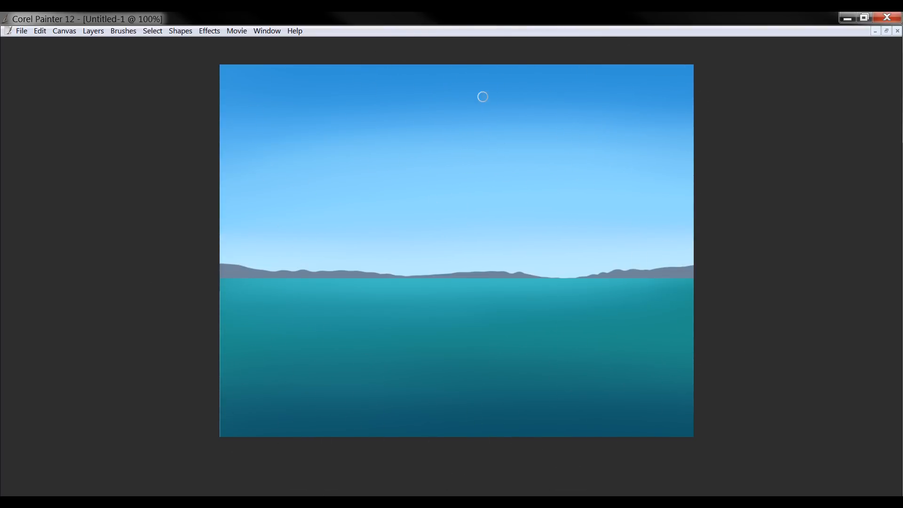
drag(274, 306, 621, 211)
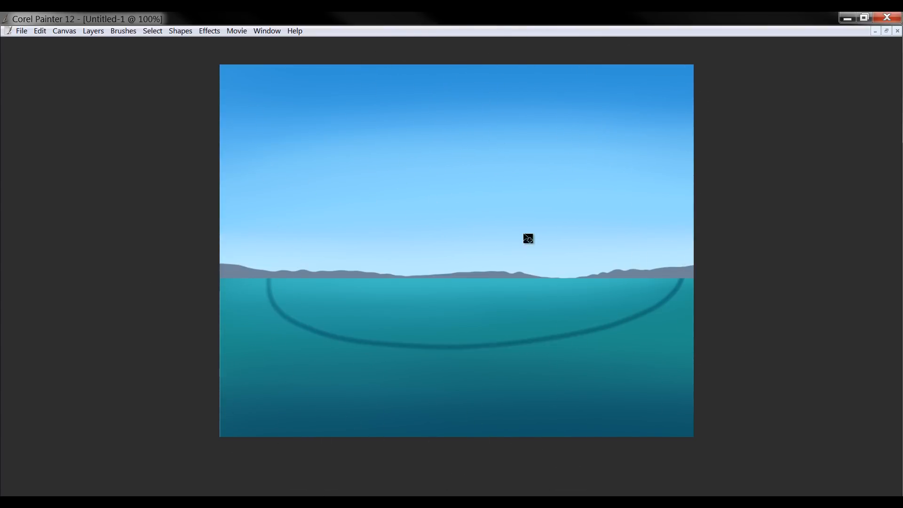
key(ctrl+z)
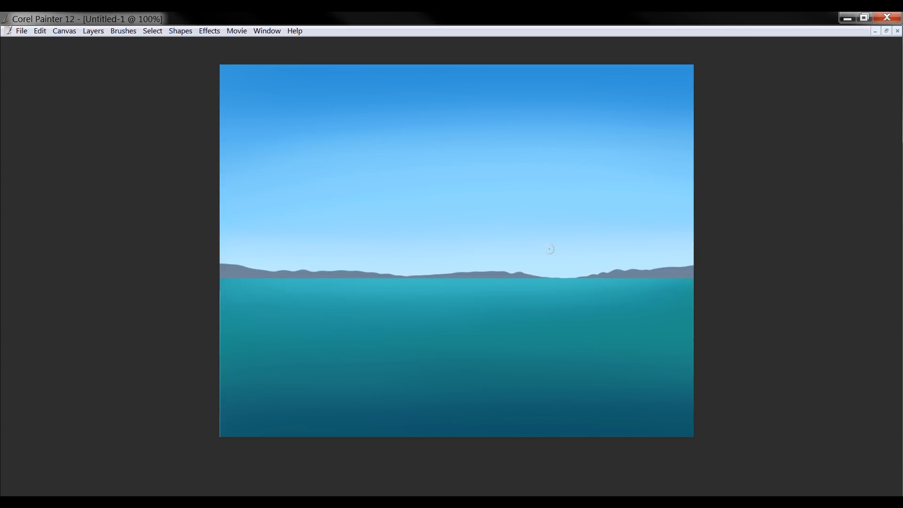
Rename the topmost layer, Layer 1, as sand
drag(524, 322, 523, 339)
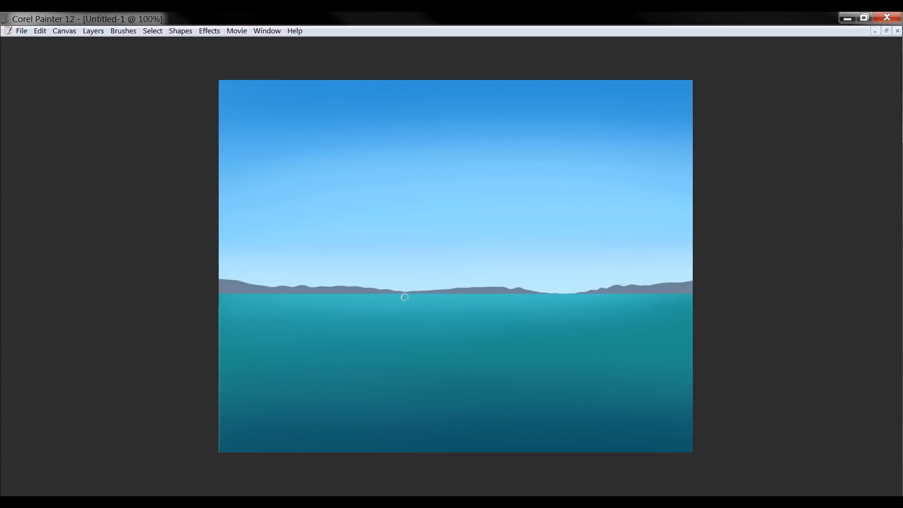
key(Tab)
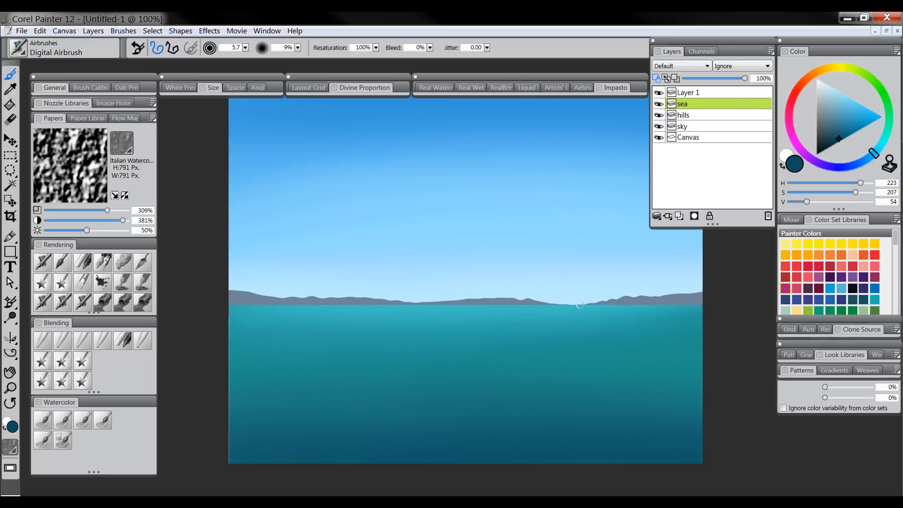
drag(542, 321, 490, 329)
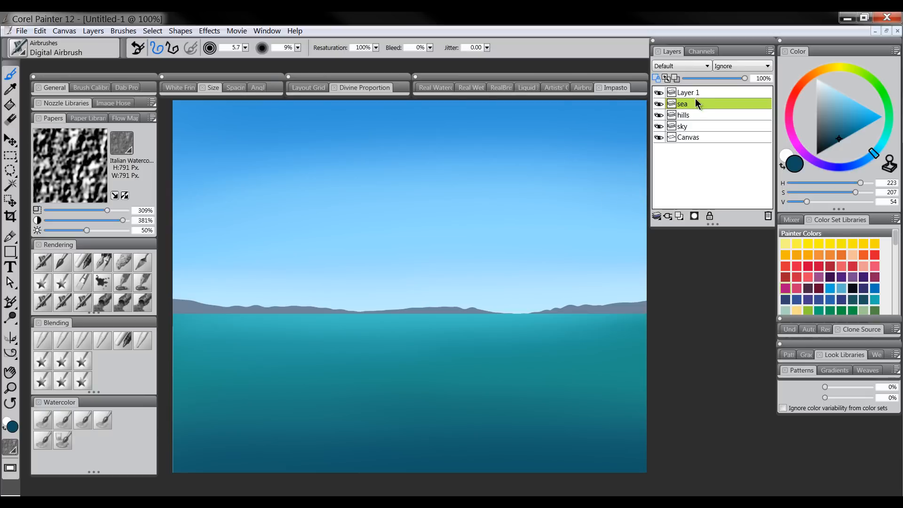
drag(537, 268, 542, 271)
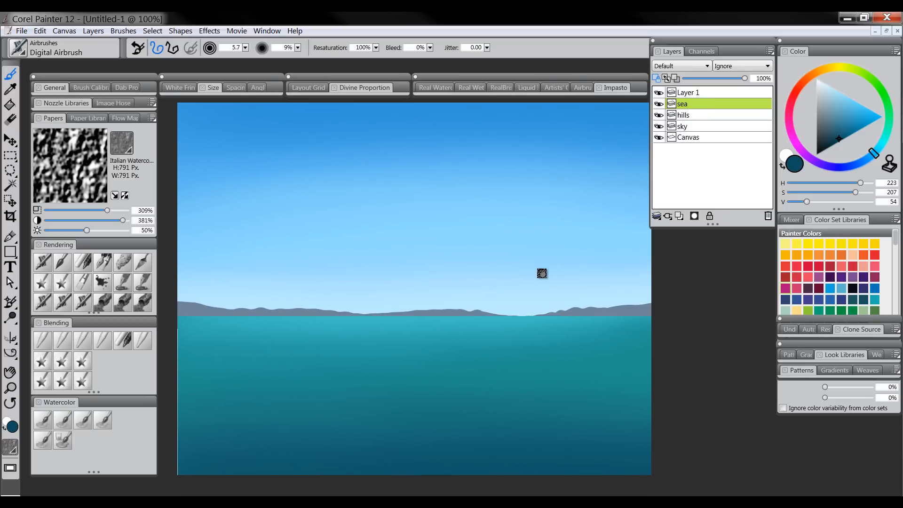
double_click(688, 94)
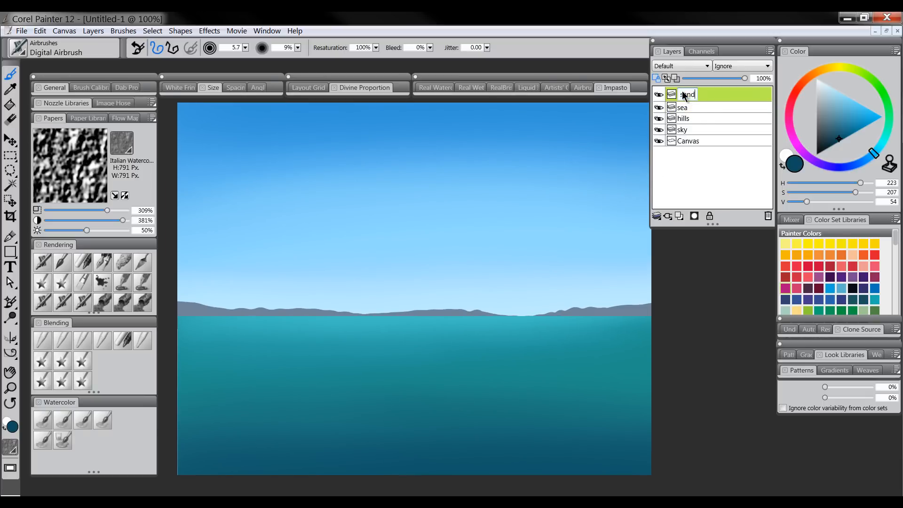
key(Return)
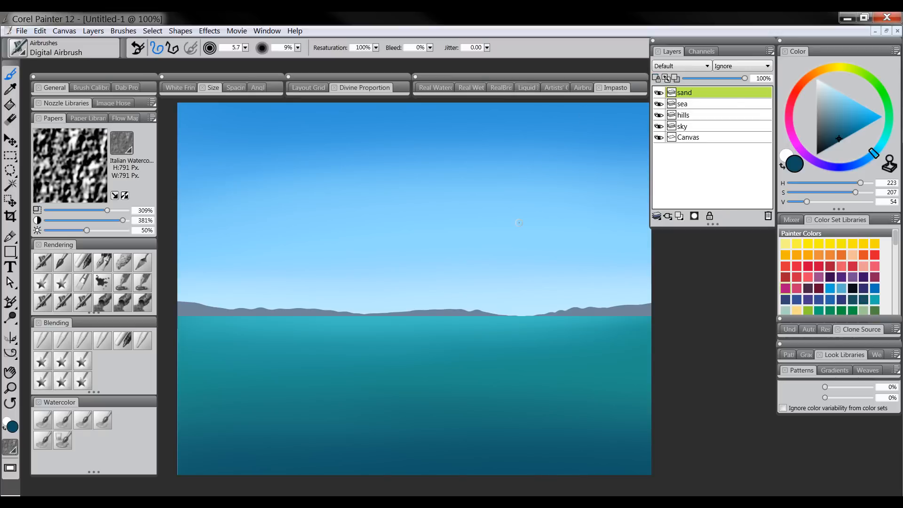
Airbrush a beach in sandy beige of H 110, S 63, V 154 across the canvas's lower left and along its lower edge
click(817, 71)
drag(834, 120, 831, 110)
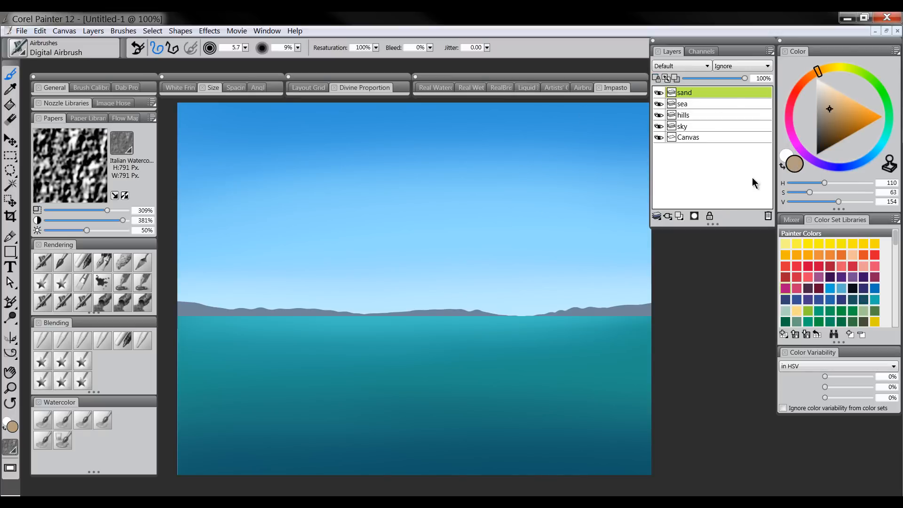
key(Tab)
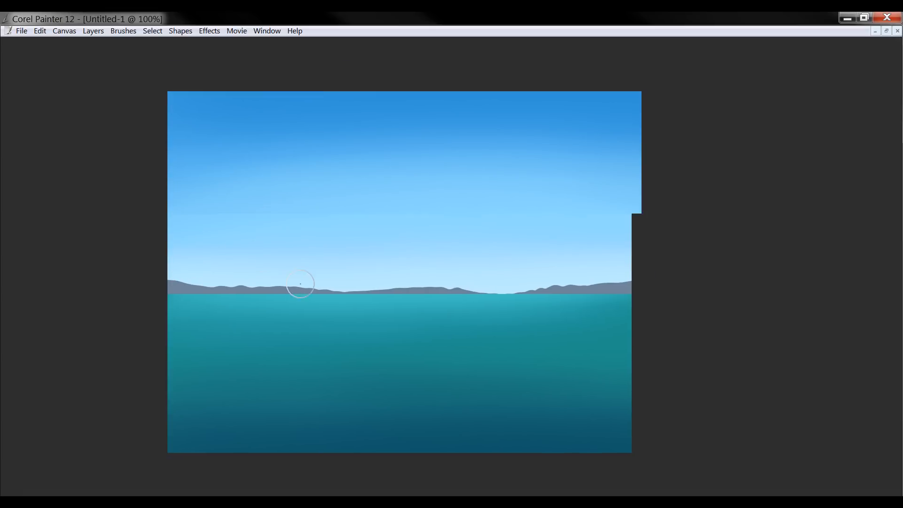
mouse_move(151, 401)
mouse_down()
mouse_move(368, 439)
mouse_move(122, 421)
mouse_move(423, 437)
mouse_move(146, 387)
mouse_move(173, 385)
mouse_move(298, 419)
mouse_move(450, 429)
mouse_move(296, 407)
mouse_move(141, 369)
mouse_move(152, 360)
mouse_move(224, 412)
mouse_move(317, 414)
mouse_move(558, 449)
mouse_move(649, 442)
mouse_move(633, 452)
mouse_move(318, 427)
mouse_move(331, 366)
mouse_up()
mouse_move(263, 383)
mouse_down()
mouse_move(230, 413)
mouse_move(167, 417)
mouse_move(236, 433)
mouse_move(198, 437)
mouse_move(187, 416)
mouse_move(219, 430)
mouse_up()
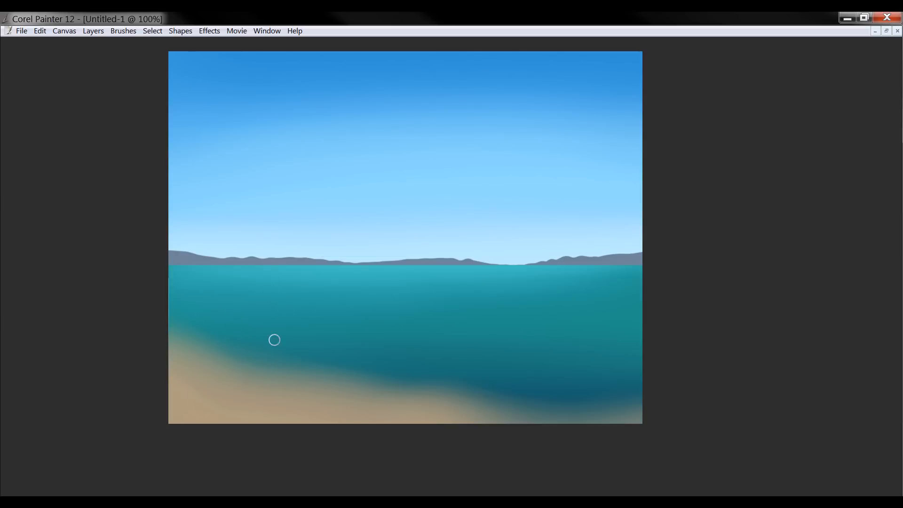
Airbrush faint beige sandbank patches into the water above the beach with a larger brush, about 66.6 in size
mouse_move(234, 337)
mouse_down()
mouse_move(267, 365)
mouse_move(219, 337)
mouse_move(345, 347)
mouse_move(209, 329)
mouse_move(379, 357)
mouse_move(210, 344)
mouse_move(351, 372)
mouse_move(270, 344)
mouse_move(298, 351)
mouse_move(164, 338)
mouse_move(378, 378)
mouse_move(344, 366)
mouse_move(469, 360)
mouse_move(439, 357)
mouse_move(575, 369)
mouse_move(450, 379)
mouse_move(554, 374)
mouse_move(466, 358)
mouse_move(543, 360)
mouse_move(372, 352)
mouse_up()
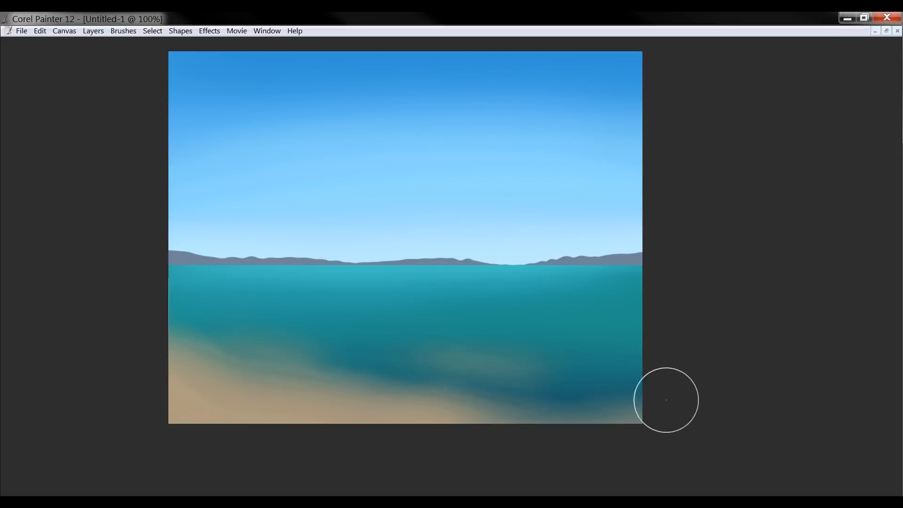
drag(601, 360, 620, 385)
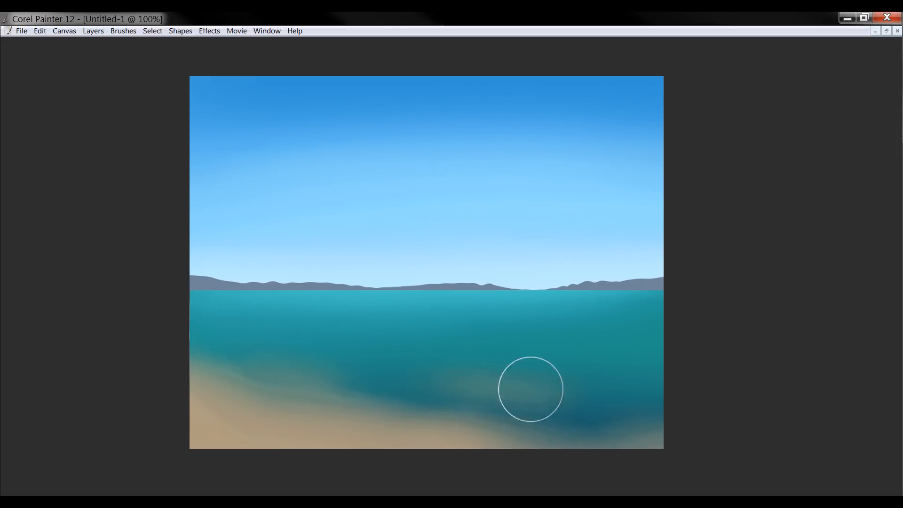
drag(457, 384, 472, 381)
Shade the beach's lower-left corner with a large airbrush in dark brown of H 103, S 53, V 88
key(Tab)
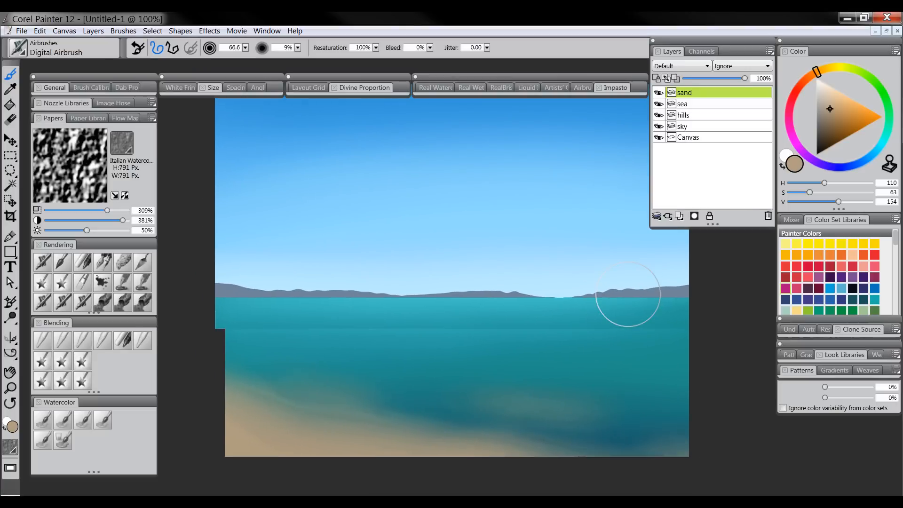
drag(608, 185, 607, 192)
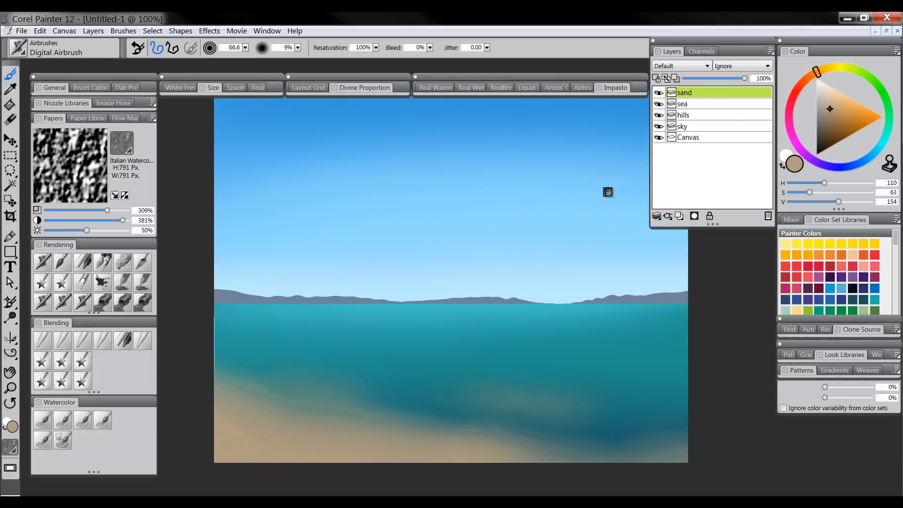
click(827, 129)
click(811, 77)
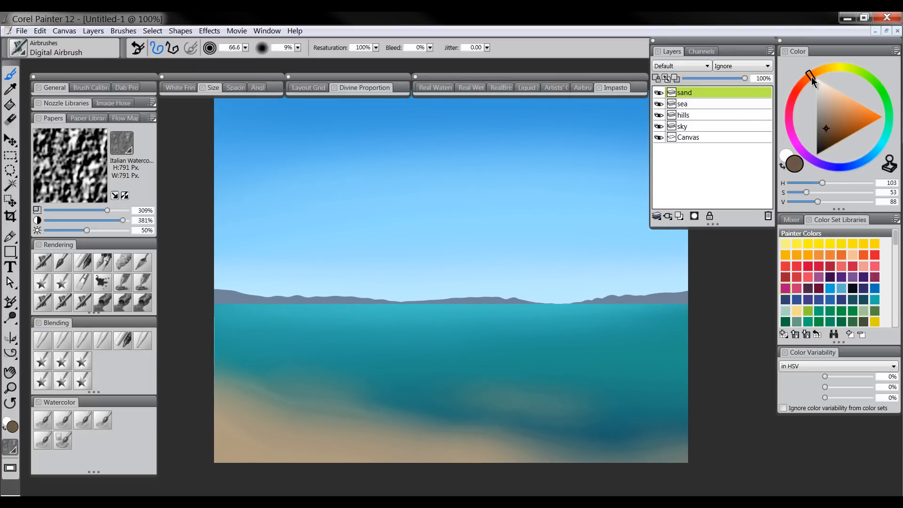
drag(541, 308, 475, 268)
key(Tab)
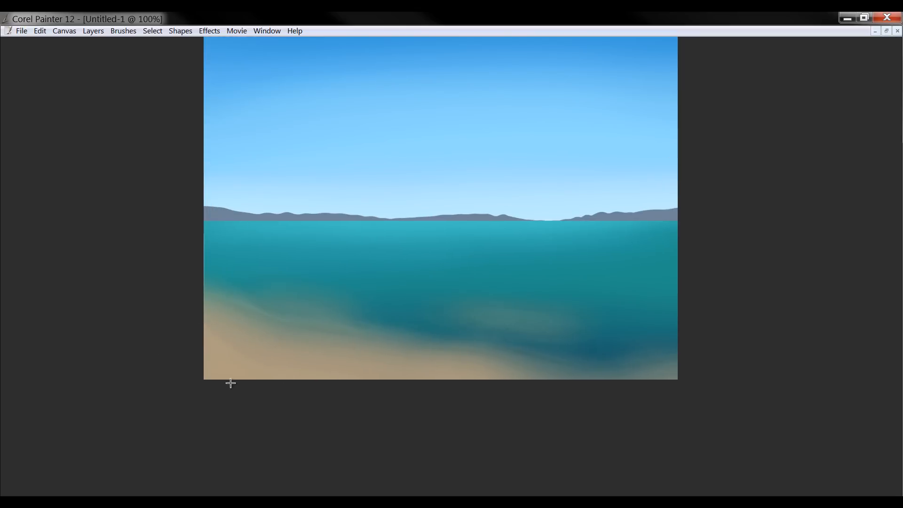
drag(141, 357, 478, 433)
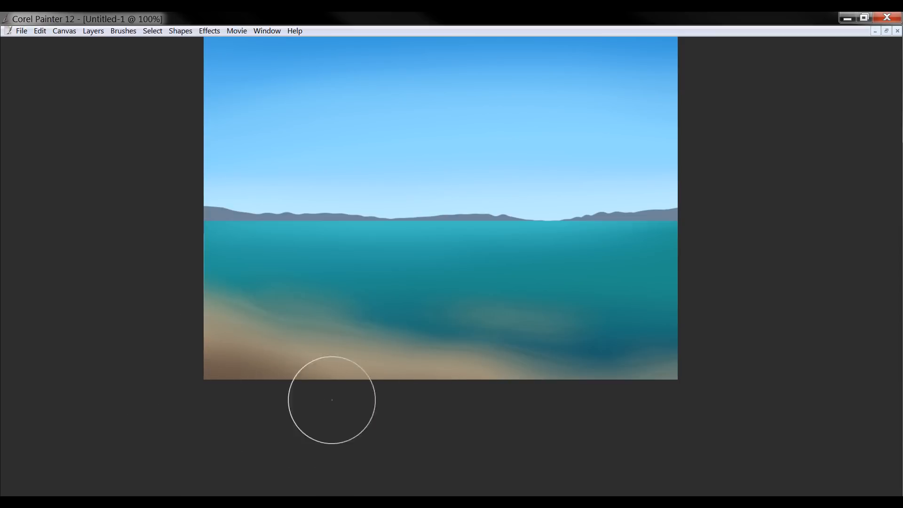
drag(486, 380, 511, 419)
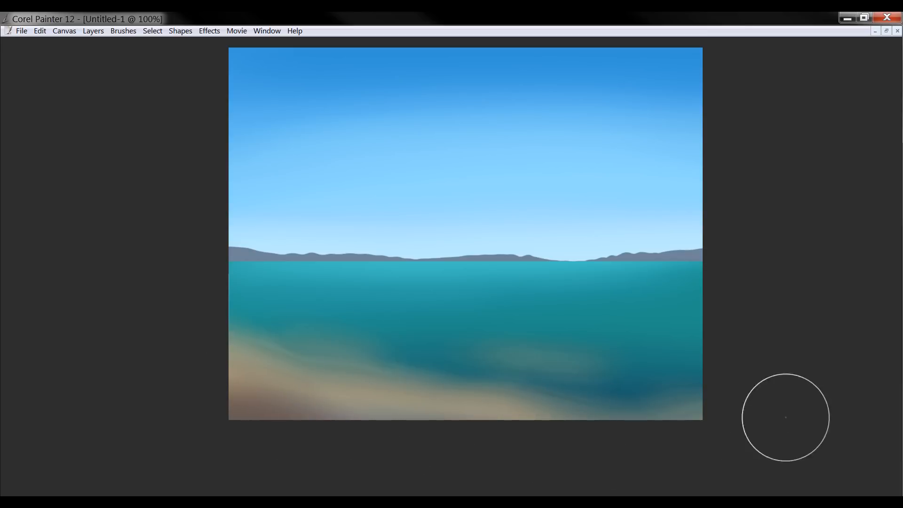
Select the hills layer and turn on Preserve Transparency for it
drag(604, 379, 607, 400)
key(Tab)
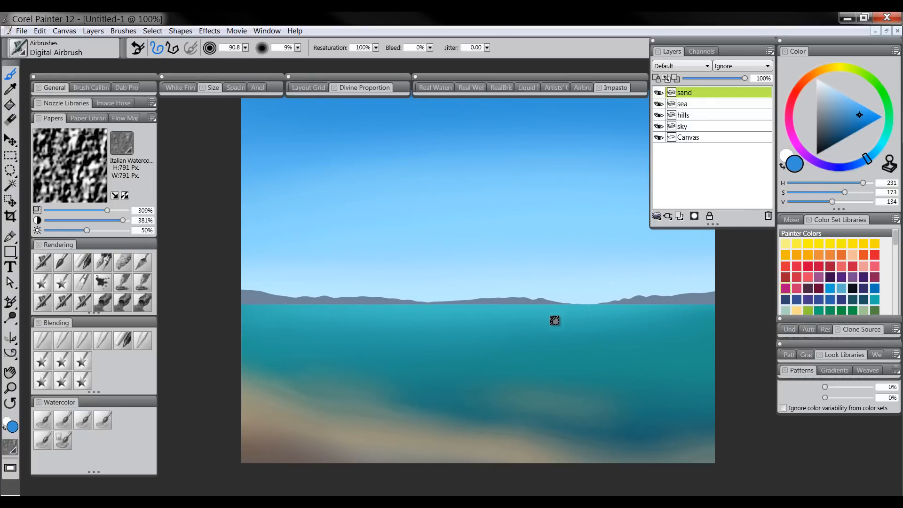
drag(555, 319, 500, 331)
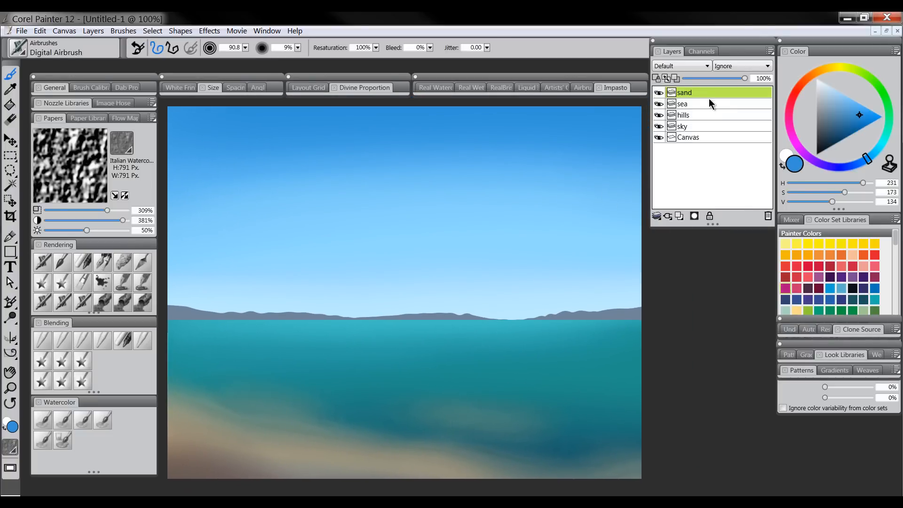
click(692, 117)
click(657, 78)
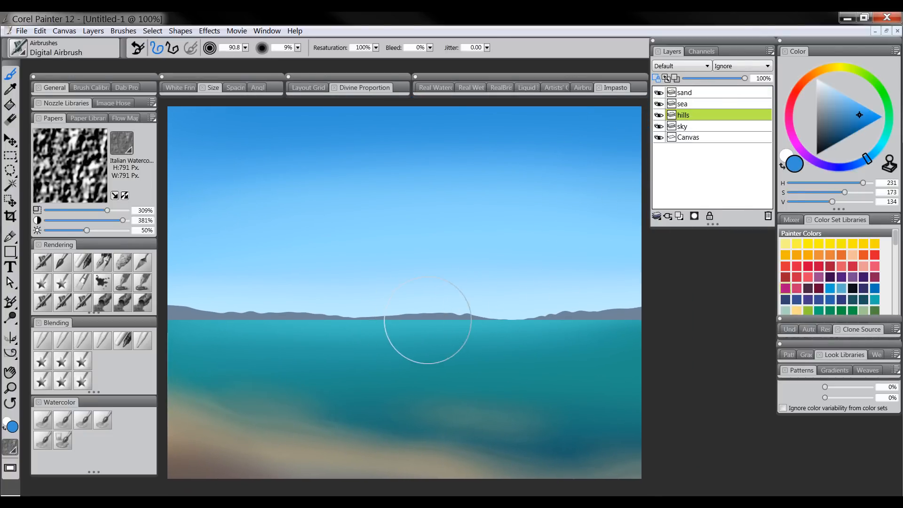
Airbrush a soft haze over the hills in sampled sky blues of H 227, S 252, V 222 and H 229, S 253, V 203
key(Tab)
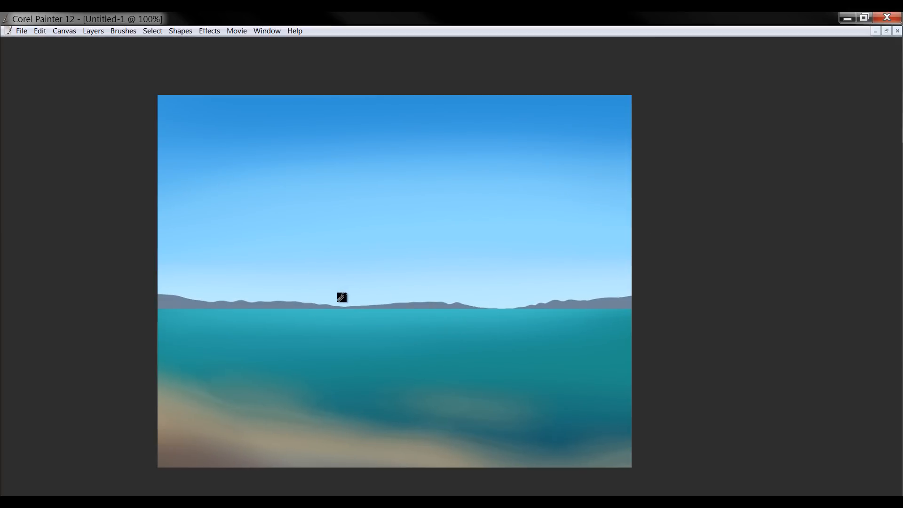
key(Tab)
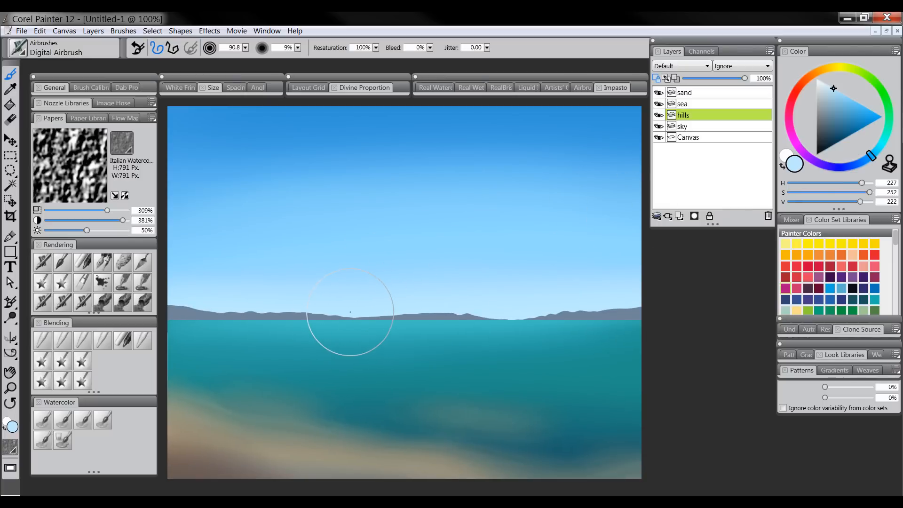
key(Tab)
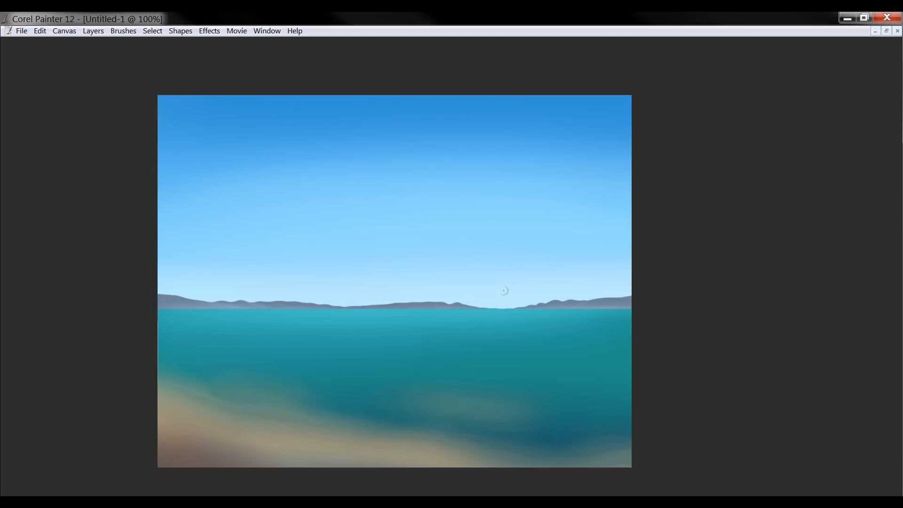
drag(488, 357, 516, 347)
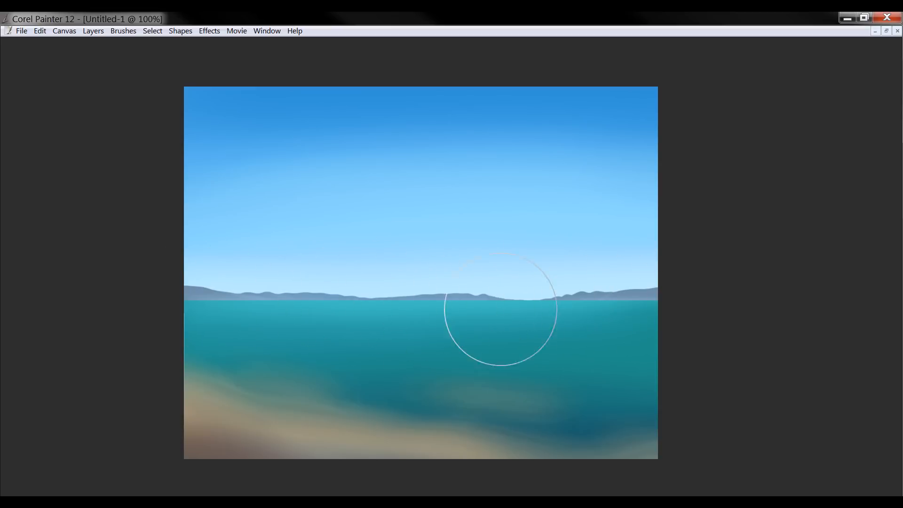
drag(553, 363, 558, 357)
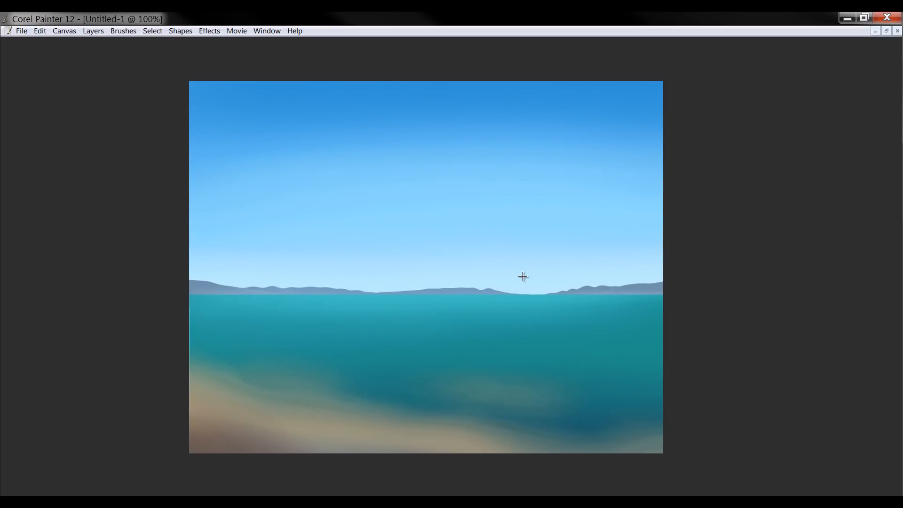
drag(518, 335, 516, 327)
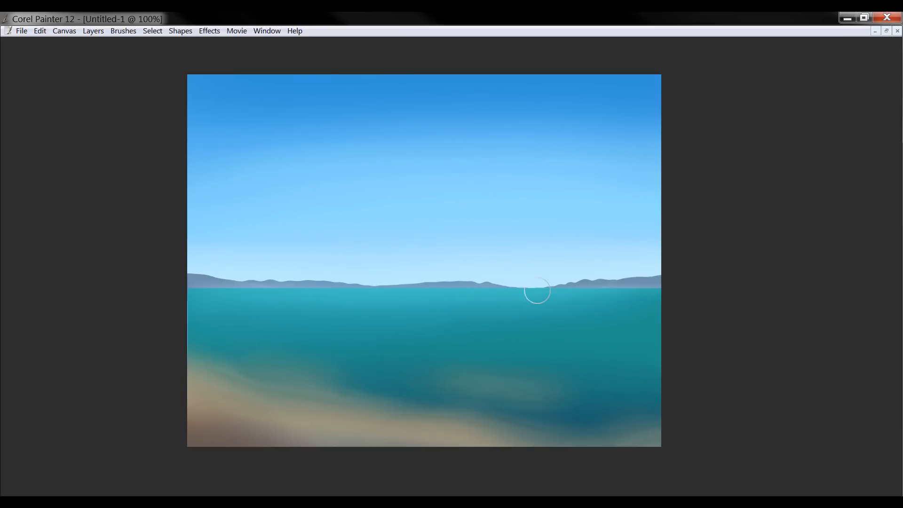
drag(530, 373, 552, 346)
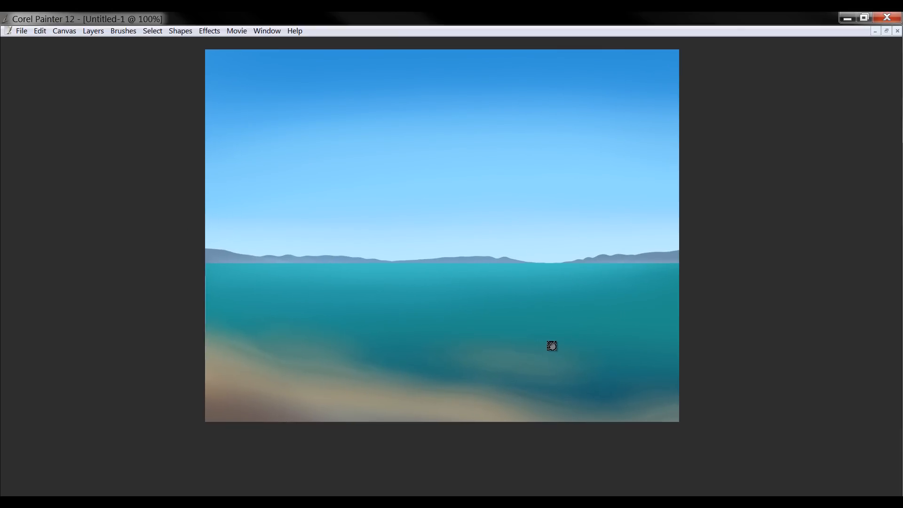
drag(494, 335, 497, 354)
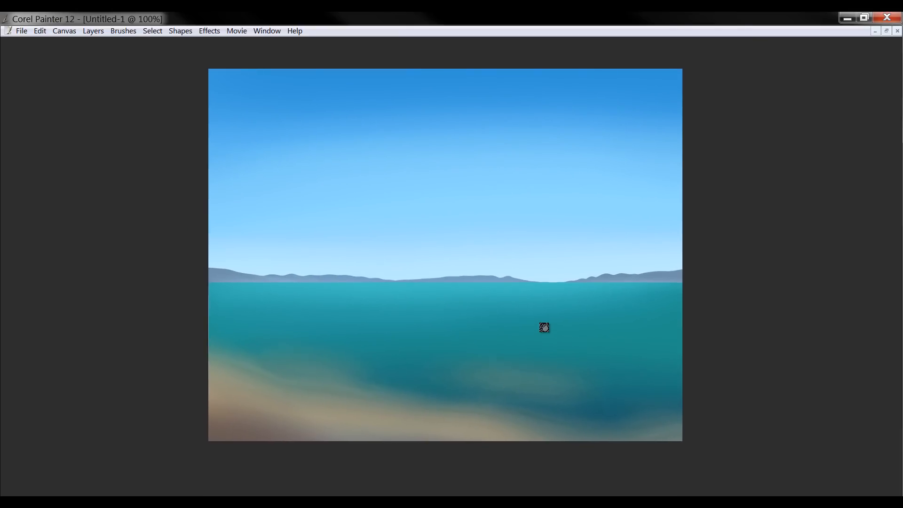
Add a new layer directly above the sea layer and name it waves-dark
key(Tab)
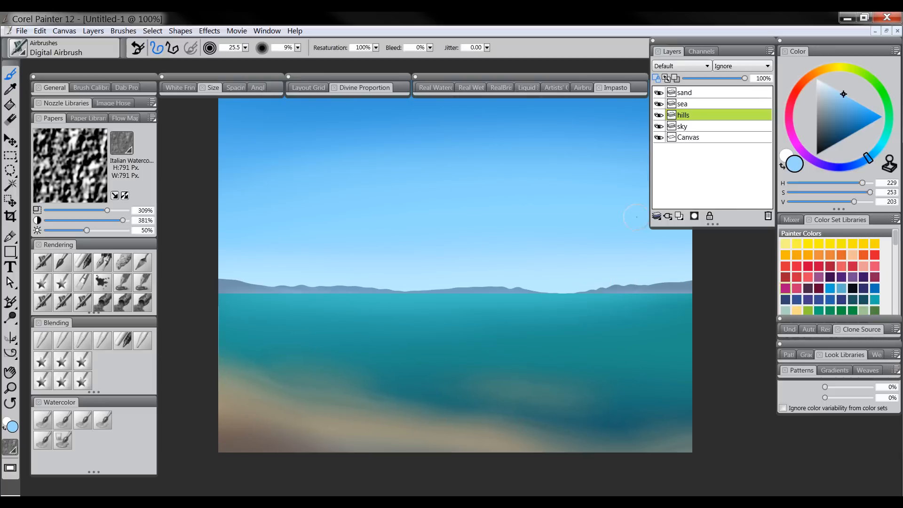
click(689, 105)
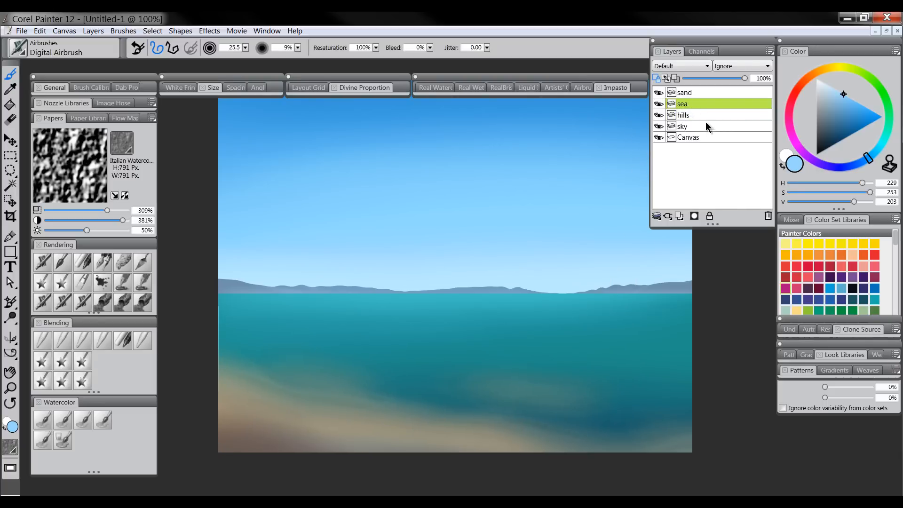
click(679, 217)
double_click(689, 105)
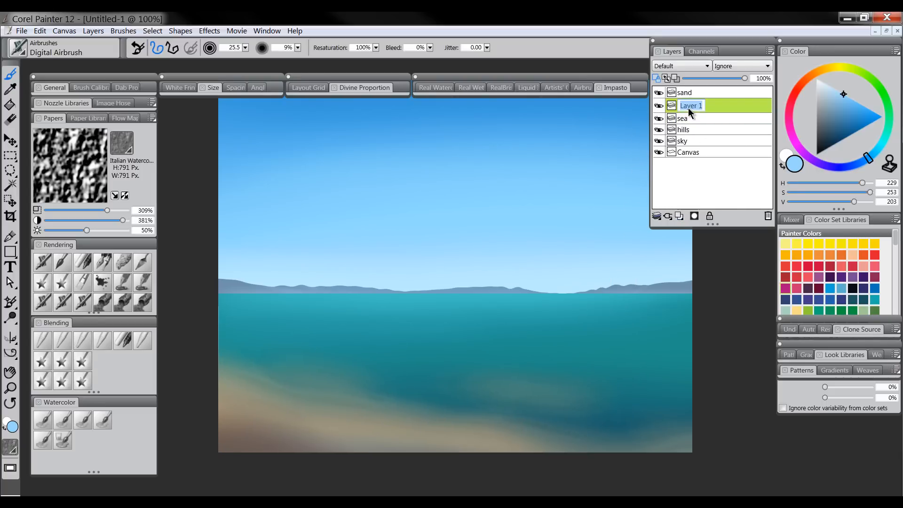
text(waves-dark)
key(Return)
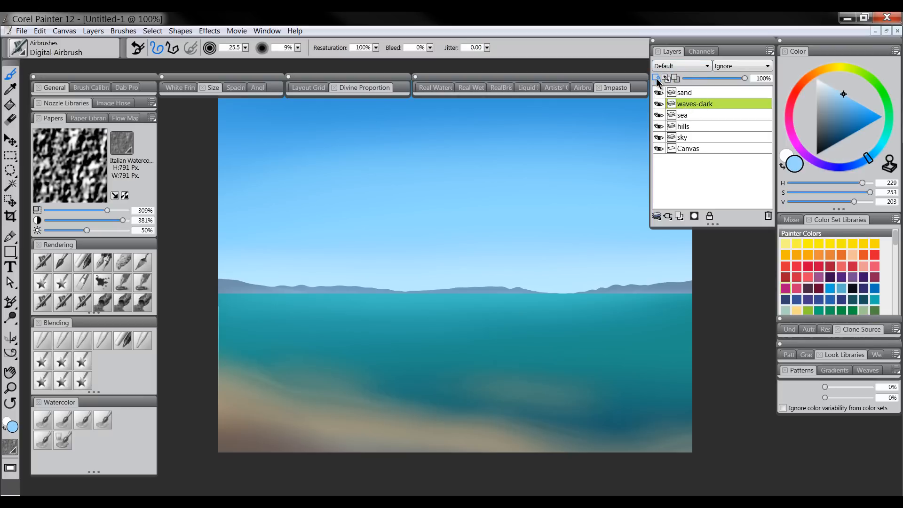
Set the waves-dark layer's composite method to Multiply and choose the Loaded Palette Knife brush
click(678, 69)
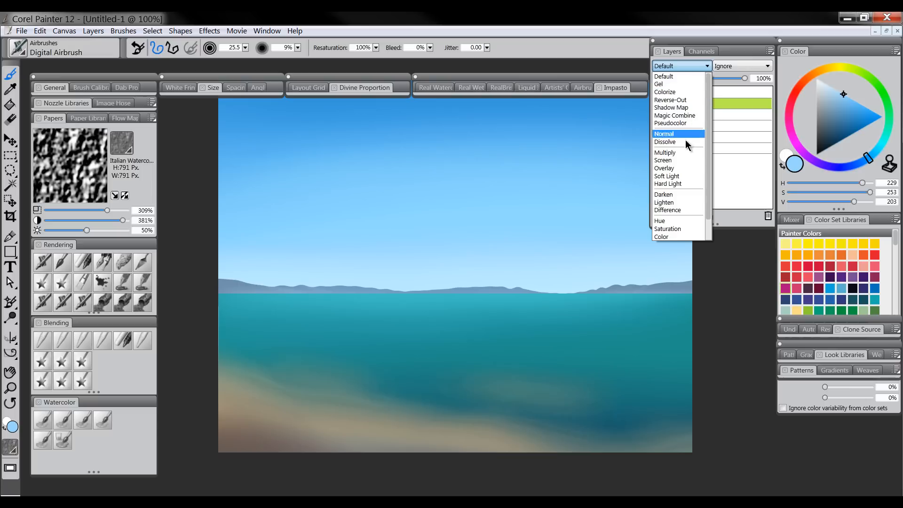
click(678, 154)
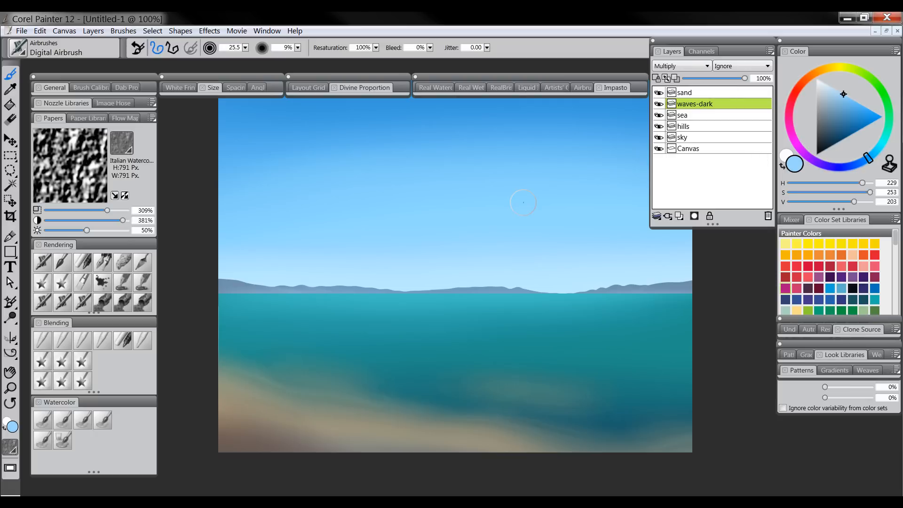
click(140, 260)
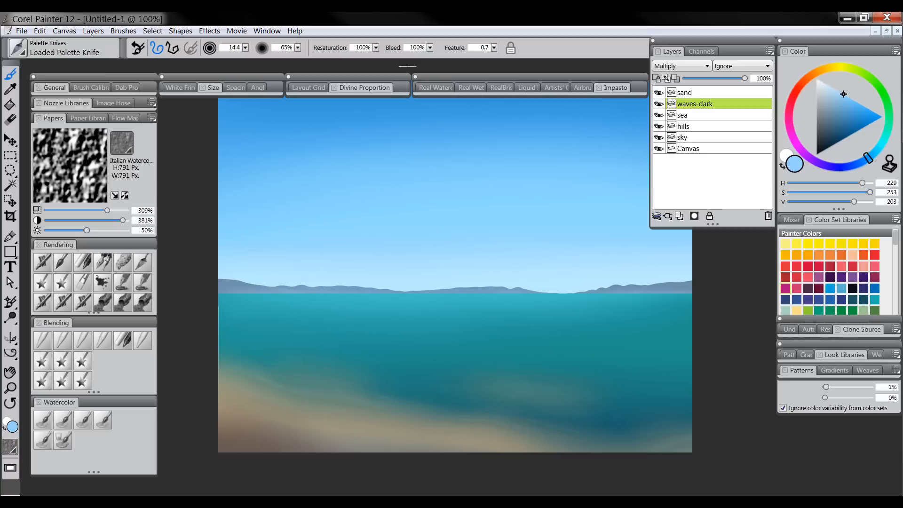
Set the brush opacity to 22% and sample the mid-sea teal, H 215, S 163, V 92, as the paint colour
click(298, 48)
click(282, 56)
alt+click(514, 339)
drag(514, 339, 511, 337)
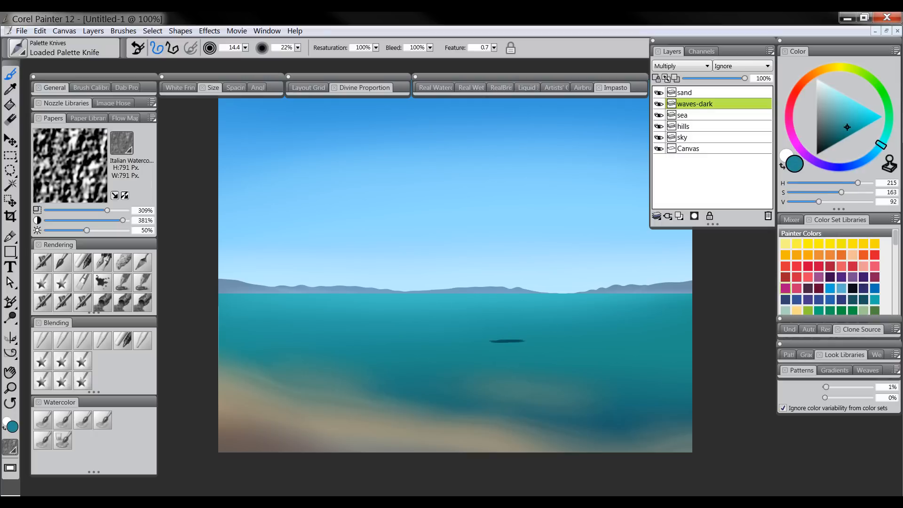
key(ctrl+z)
mouse_move(261, 302)
mouse_down()
mouse_move(715, 308)
mouse_move(302, 321)
mouse_move(195, 338)
mouse_up()
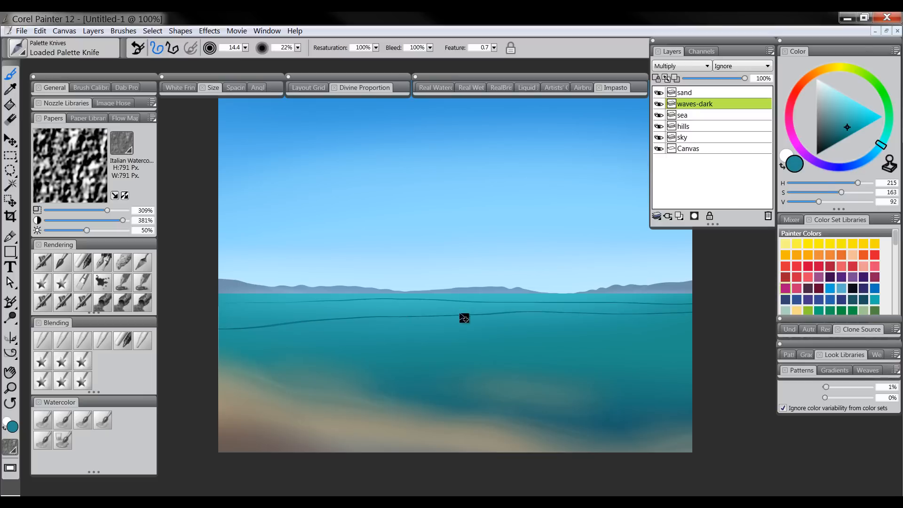
key(ctrl+z)
key(ctrl+z)
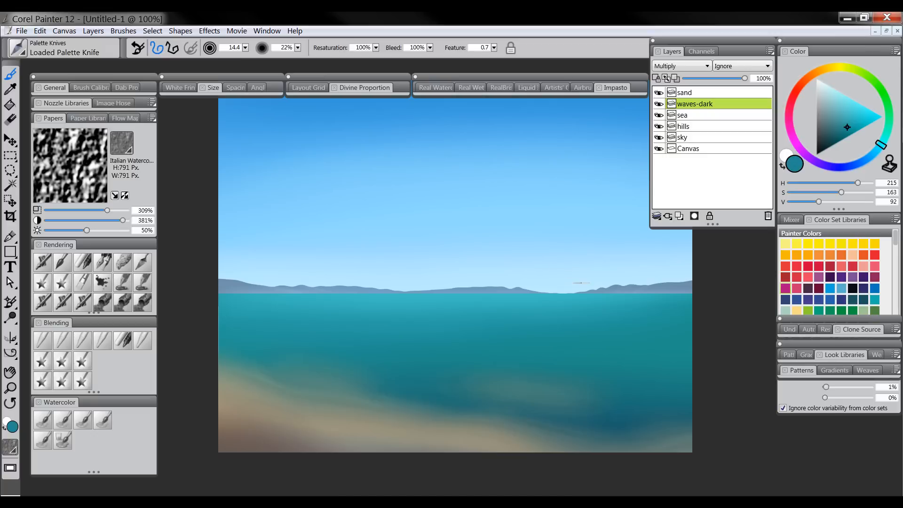
drag(563, 295, 564, 295)
key(ctrl+z)
key(ctrl+z)
key(ctrl+z)
key(ctrl+z)
Paint long, thin dark wave strokes across the water on the waves-dark layer with a brush size of 21.1
drag(214, 335, 449, 374)
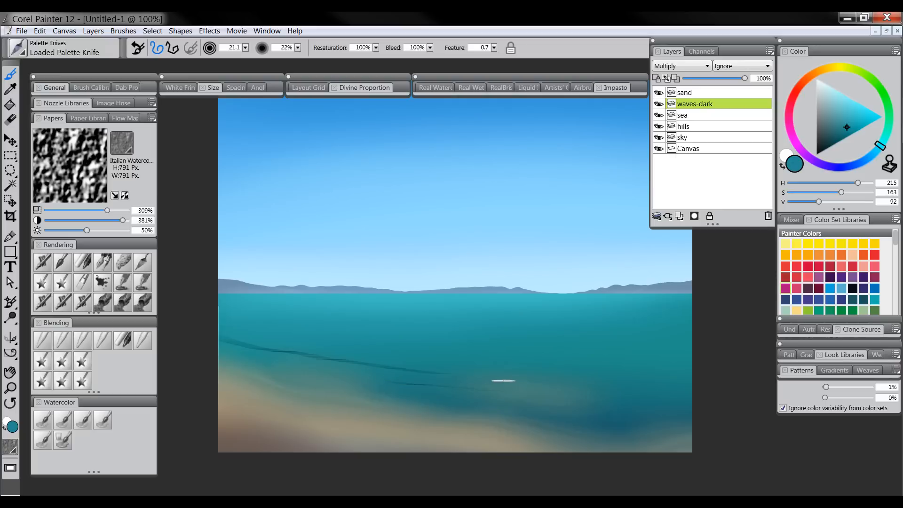
drag(508, 383, 644, 392)
drag(541, 408, 669, 401)
drag(699, 374, 607, 374)
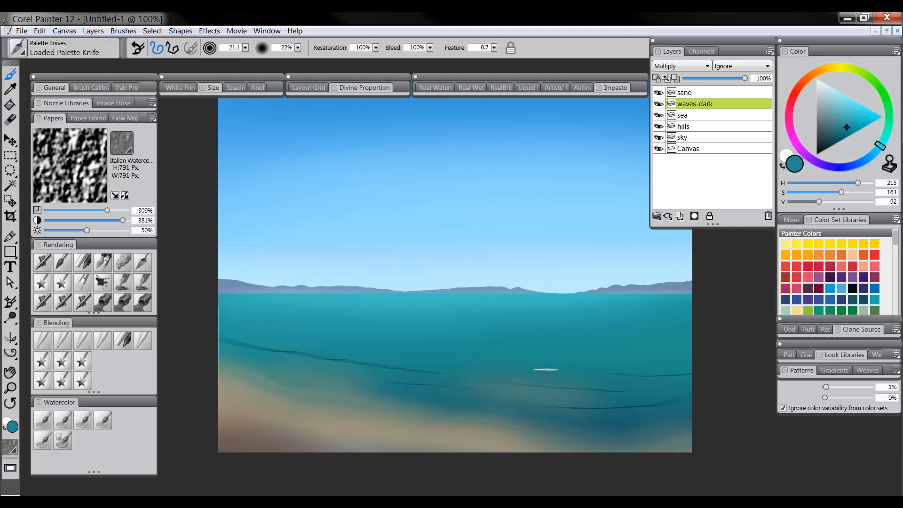
drag(221, 320, 368, 344)
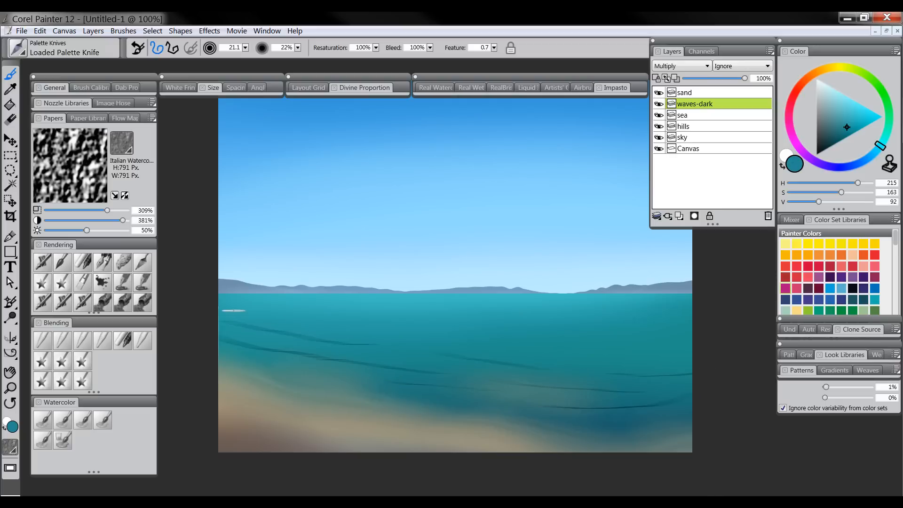
drag(233, 311, 414, 333)
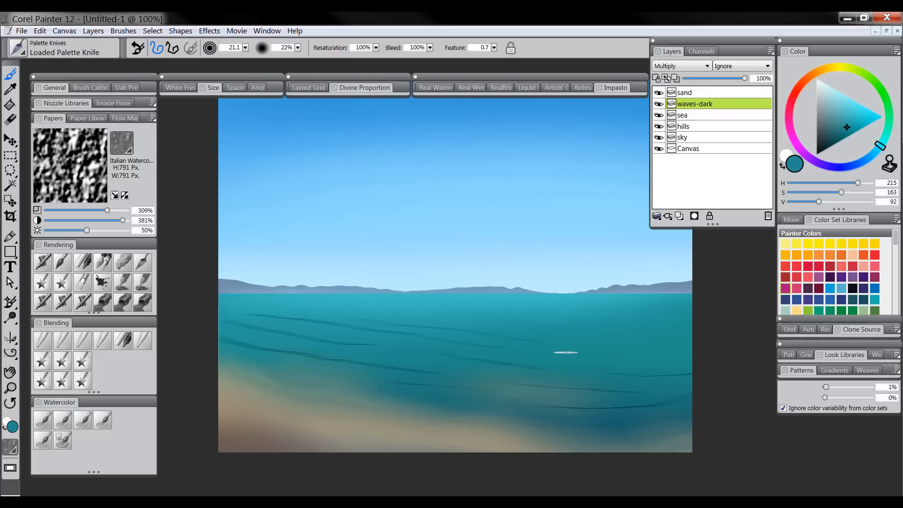
drag(566, 352, 668, 348)
drag(691, 319, 623, 330)
drag(522, 319, 471, 317)
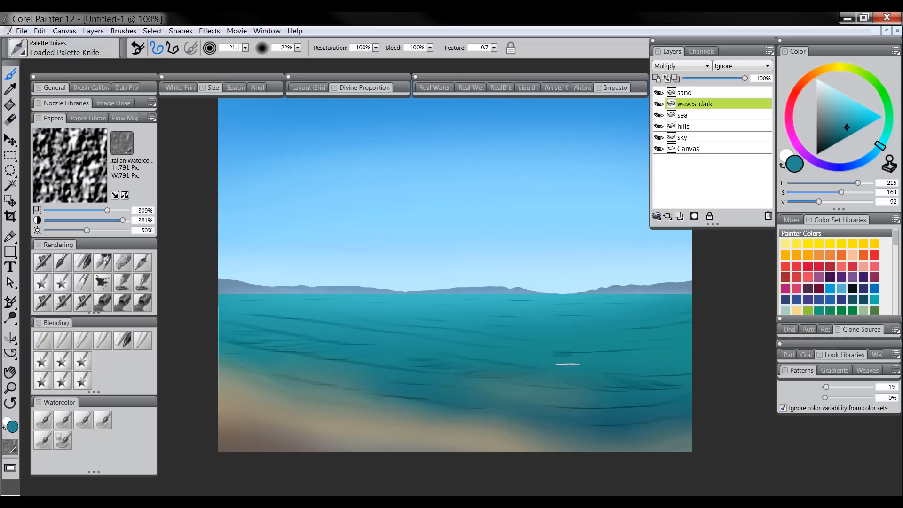
Undo the broad curved strokes in the right part of the sea and paint thin horizontal dark ripples there instead
mouse_move(567, 364)
mouse_down()
mouse_move(599, 358)
mouse_move(604, 373)
mouse_move(617, 354)
mouse_move(655, 361)
mouse_up()
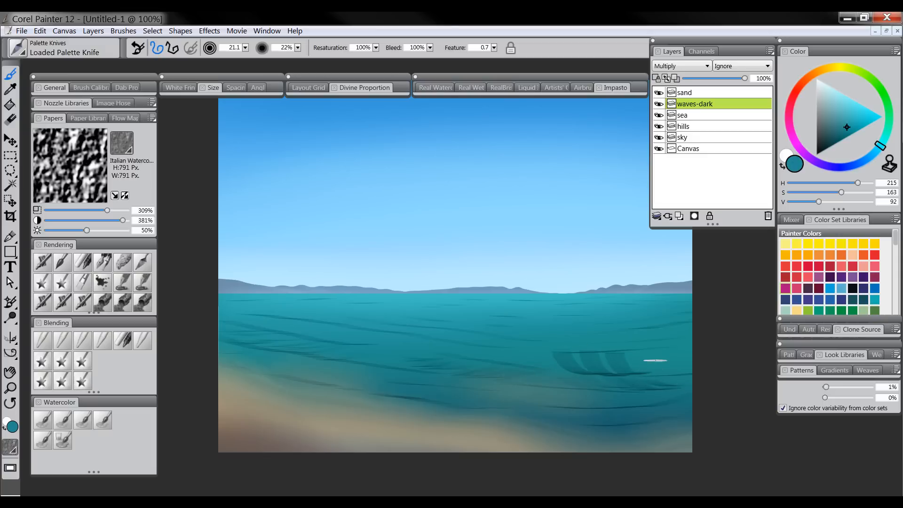
key(ctrl+z)
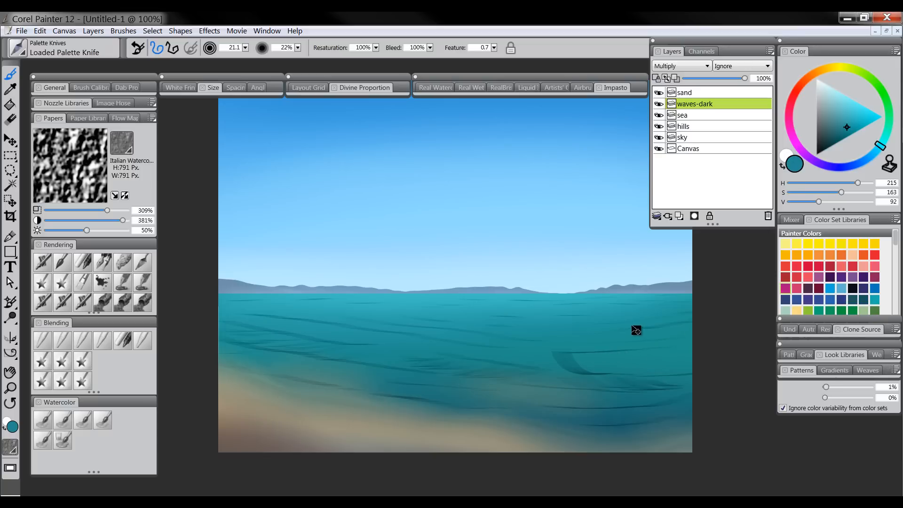
key(ctrl+z)
mouse_move(564, 356)
mouse_down()
mouse_move(602, 371)
mouse_move(589, 356)
mouse_move(669, 359)
mouse_up()
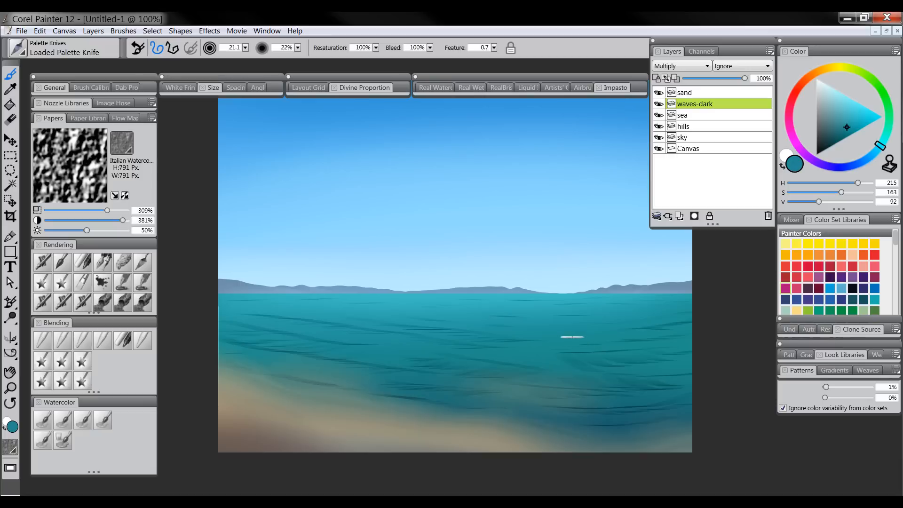
Reduce the brush size to 5.4 and add a new layer named waves-light directly above waves-dark
key(bracketleft)
key(bracketleft)
key(bracketleft)
key(bracketleft)
click(679, 216)
double_click(725, 107)
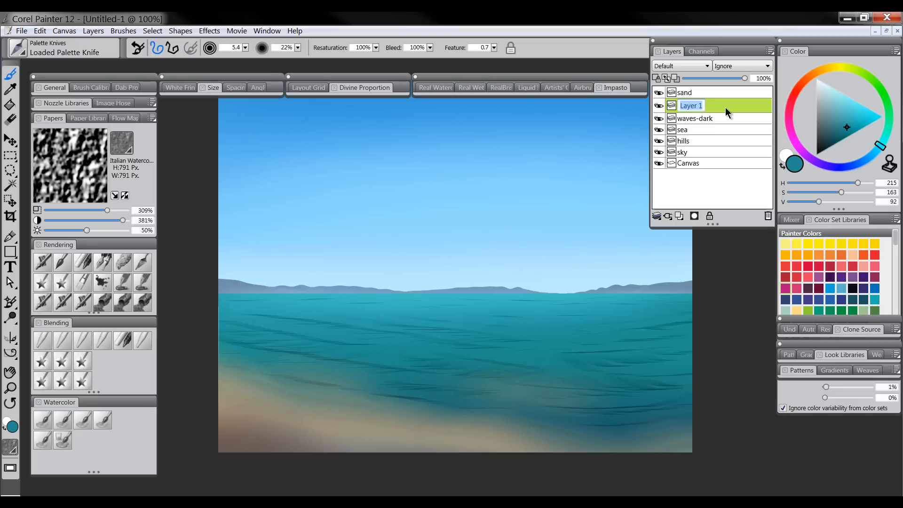
text(waves-light)
key(Return)
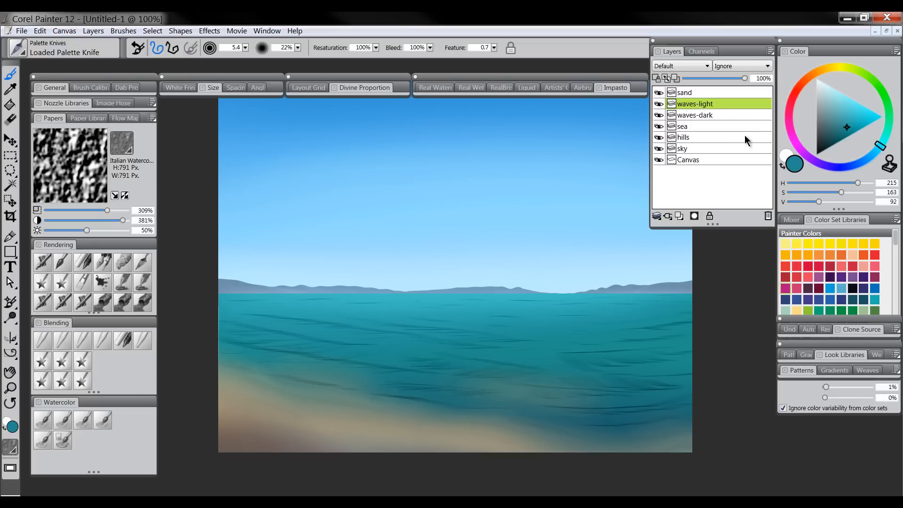
Choose a lighter teal of H 216, S 132, V 166 and set the waves-light layer's composite method to Screen
click(839, 108)
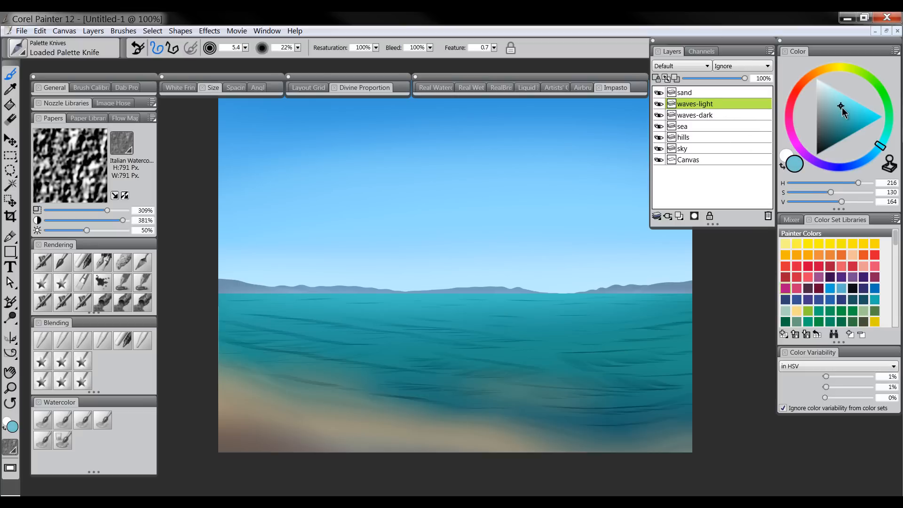
click(842, 107)
click(691, 67)
click(681, 160)
Enlarge the brush to 24.2 and try light strokes on the water near the painting's left edge
key(bracketright)
key(bracketright)
key(bracketright)
key(bracketright)
drag(242, 331, 248, 343)
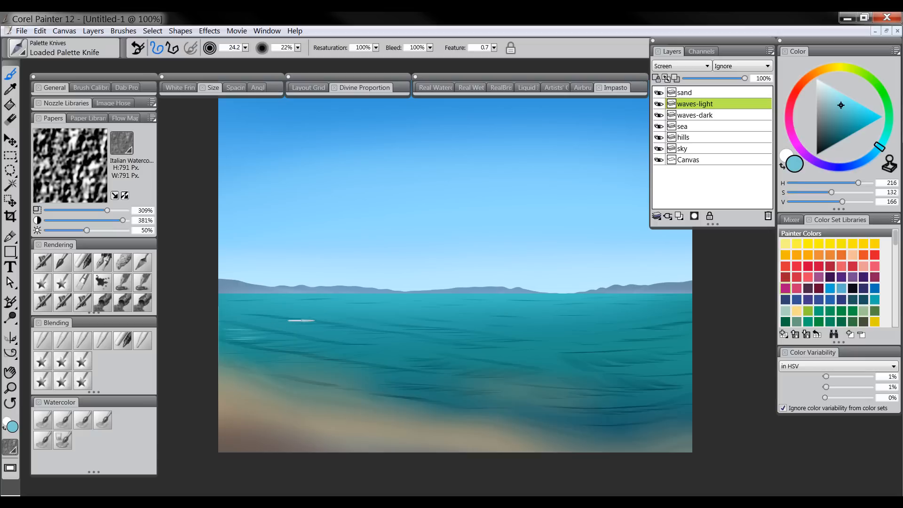
Set the brush size to 8.5 and paint thin light wave crests from the left shoreline to the middle of the sea
key(bracketleft)
key(bracketleft)
key(bracketleft)
key(bracketleft)
key(bracketright)
drag(231, 321, 364, 343)
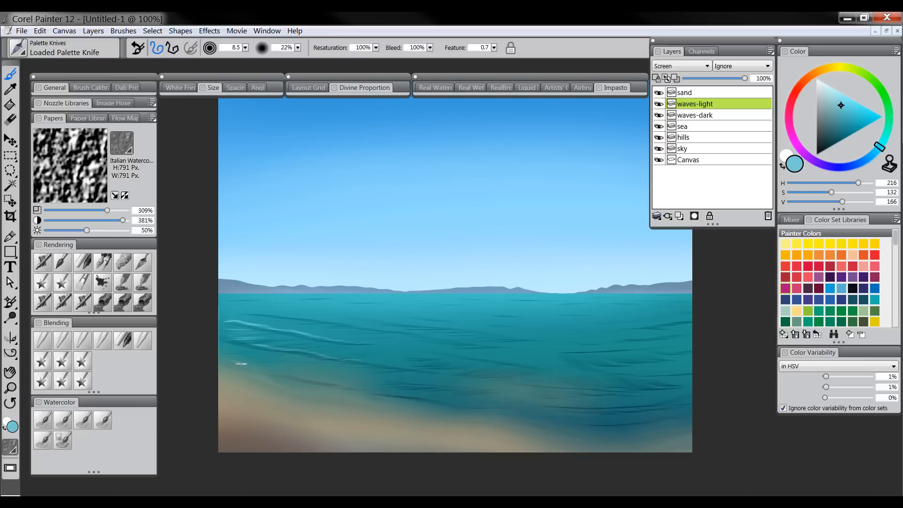
mouse_move(241, 364)
mouse_down()
mouse_move(325, 382)
mouse_move(348, 358)
mouse_move(384, 364)
mouse_up()
drag(430, 355, 564, 368)
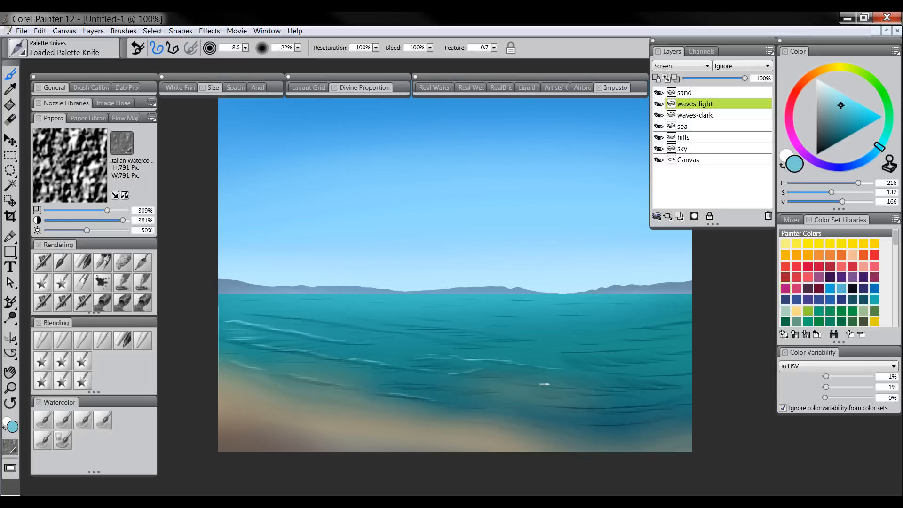
Paint light wave crests over the right part of the sea, undoing the last stroke near the far water
mouse_move(570, 385)
mouse_down()
mouse_move(624, 388)
mouse_move(625, 405)
mouse_move(692, 389)
mouse_up()
drag(587, 422, 662, 417)
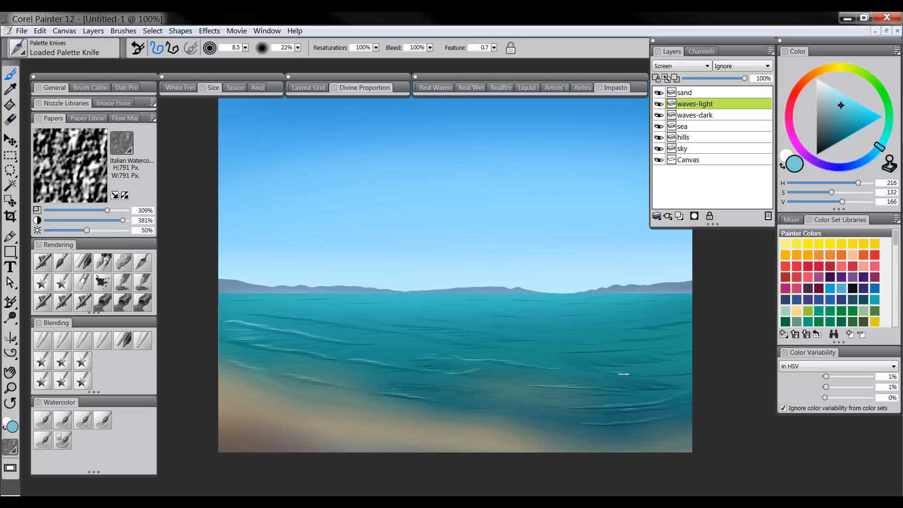
mouse_move(673, 374)
mouse_down()
mouse_move(691, 372)
mouse_move(676, 382)
mouse_up()
drag(560, 351, 650, 348)
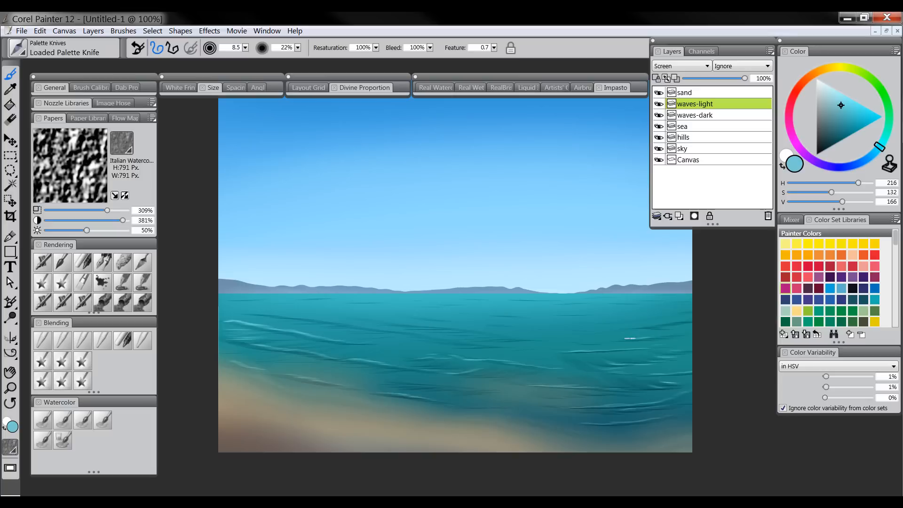
mouse_move(689, 320)
mouse_down()
mouse_move(591, 328)
mouse_move(627, 319)
mouse_move(601, 322)
mouse_up()
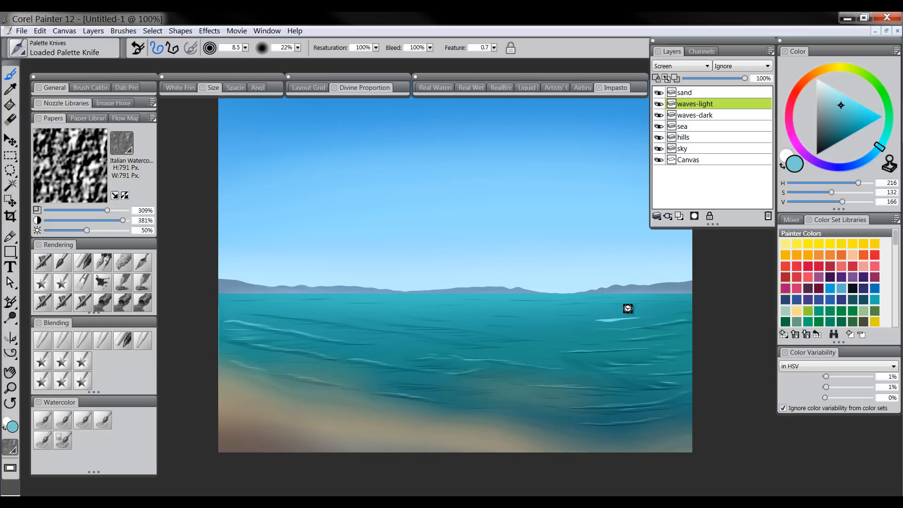
key(ctrl+z)
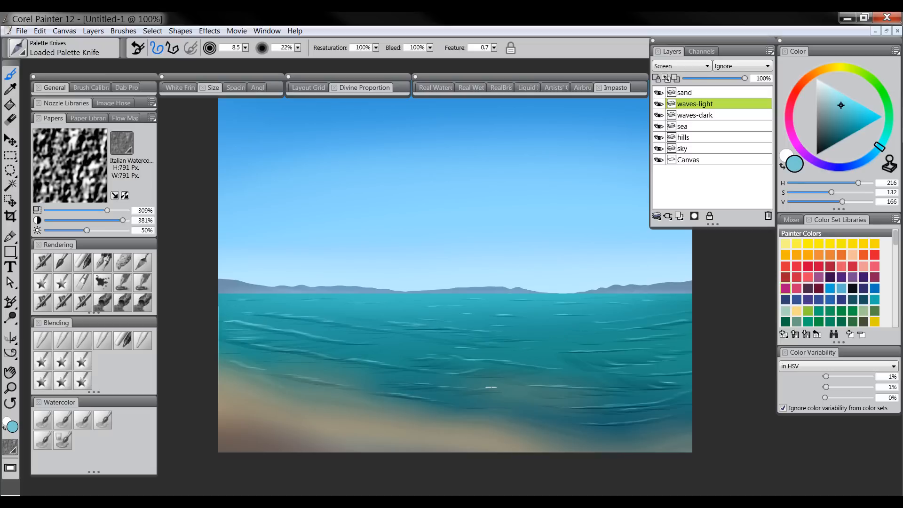
Set the brush size to 11.7 for further light waves
drag(508, 362, 553, 318)
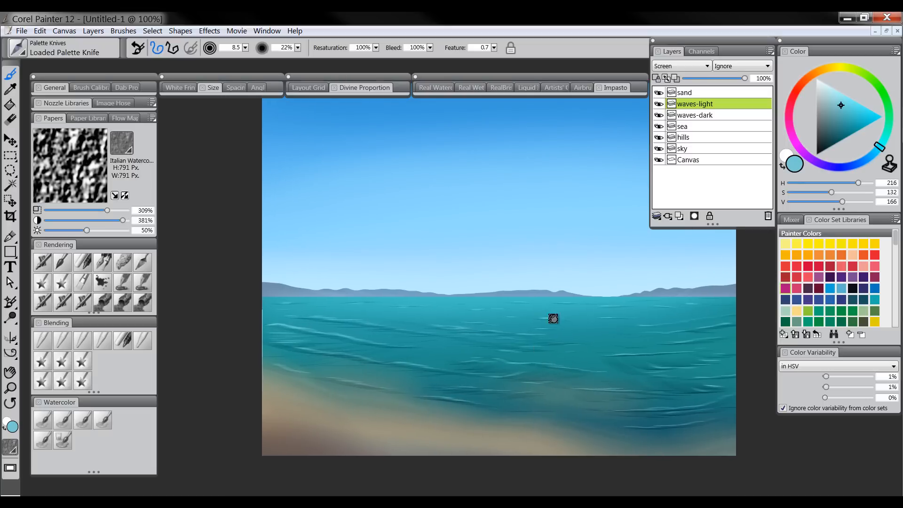
key(bracketright)
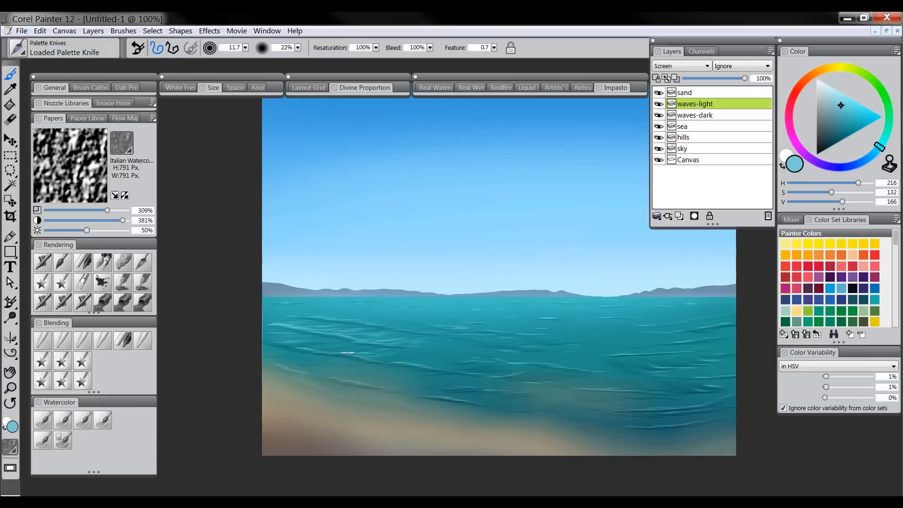
mouse_move(323, 349)
mouse_down()
mouse_move(339, 337)
mouse_move(304, 349)
mouse_up()
drag(322, 336, 304, 349)
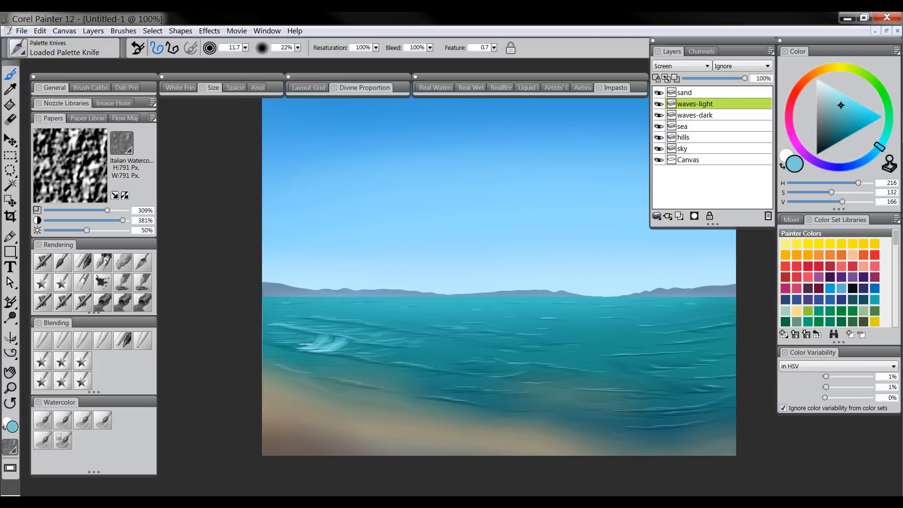
key(ctrl+z)
key(ctrl+z)
key(ctrl+z)
key(ctrl+z)
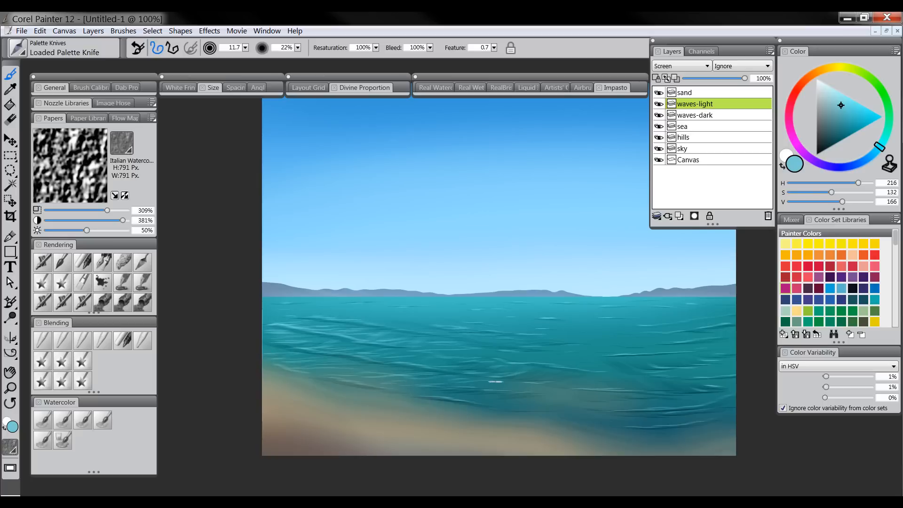
Paint fine light ripples over the centre and foreground water, undoing the stray mark at the horizon
mouse_move(497, 383)
mouse_down()
mouse_move(548, 385)
mouse_move(500, 408)
mouse_up()
drag(499, 408, 579, 410)
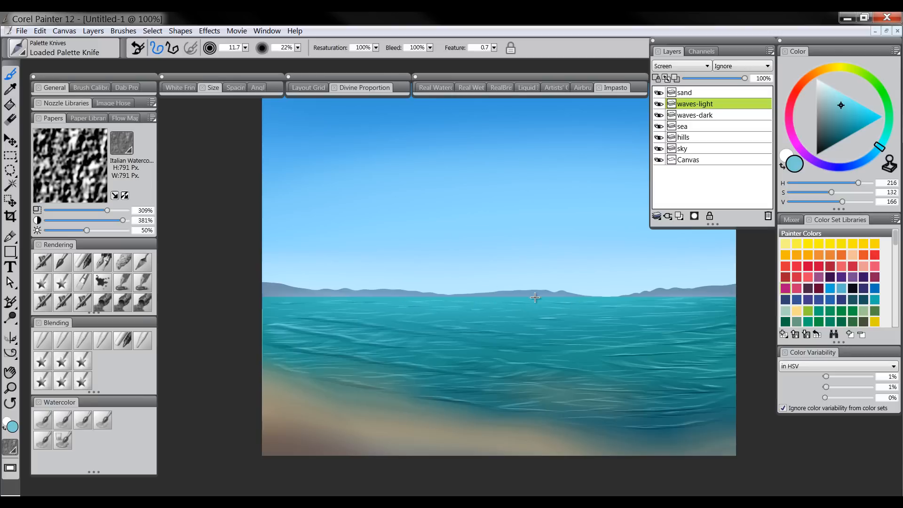
drag(535, 297, 536, 299)
key(ctrl+z)
key(bracketright)
key(bracketright)
key(bracketright)
mouse_move(546, 332)
mouse_down()
mouse_move(590, 341)
mouse_move(615, 336)
mouse_move(586, 339)
mouse_move(610, 329)
mouse_move(632, 329)
mouse_move(598, 332)
mouse_move(684, 331)
mouse_up()
key(ctrl+z)
key(ctrl+z)
key(ctrl+z)
key(ctrl+z)
key(ctrl+z)
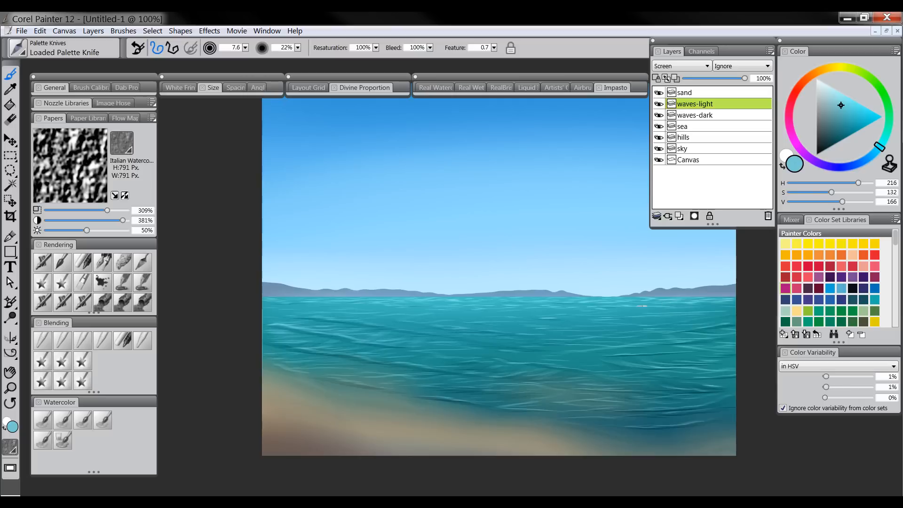
Paint short horizontal light ripples on the distant water just below the horizon
drag(402, 310, 444, 310)
drag(454, 312, 482, 313)
drag(375, 317, 403, 317)
drag(363, 313, 393, 314)
drag(509, 310, 537, 310)
Blend the strokes on the waves-dark layer with the Coarse Oily Blender, using the Italian Watercolor paper
click(706, 115)
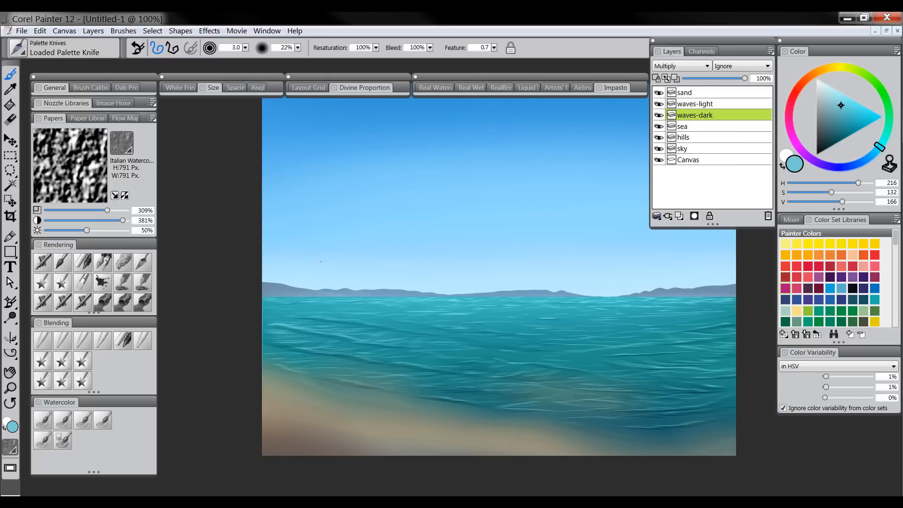
click(67, 332)
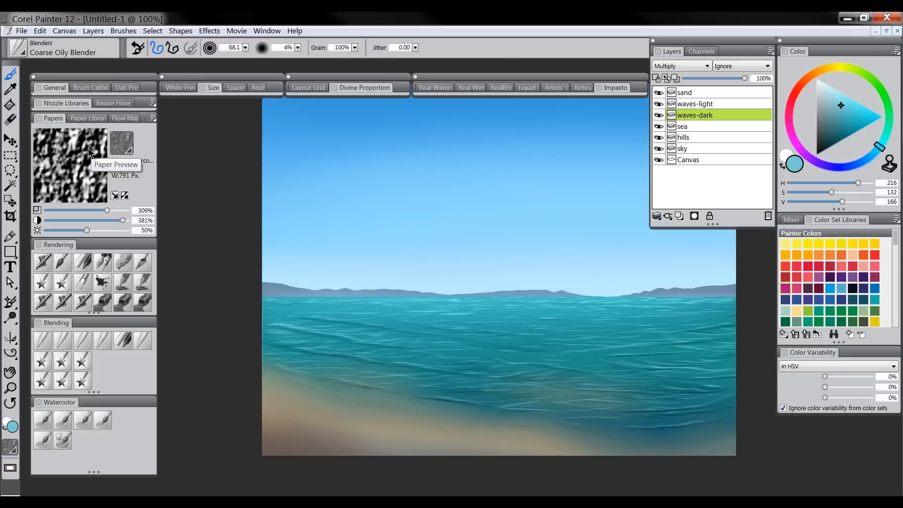
click(118, 148)
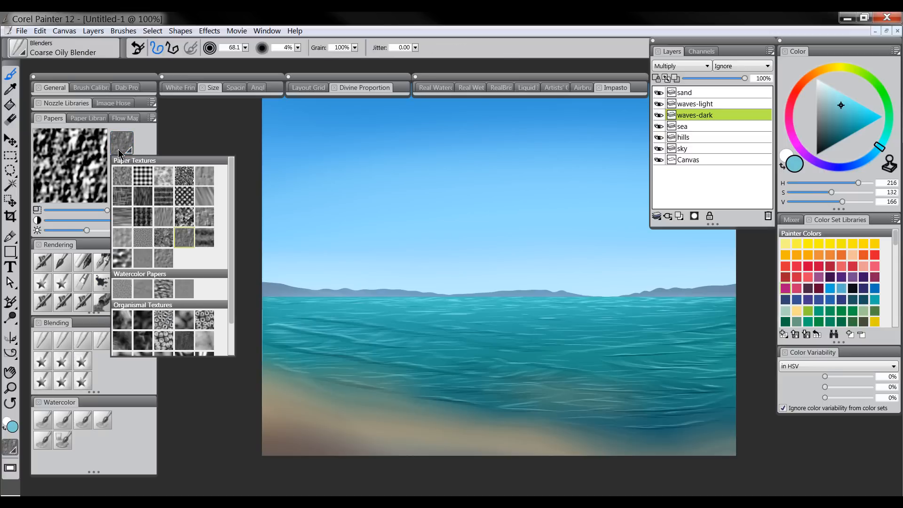
click(182, 246)
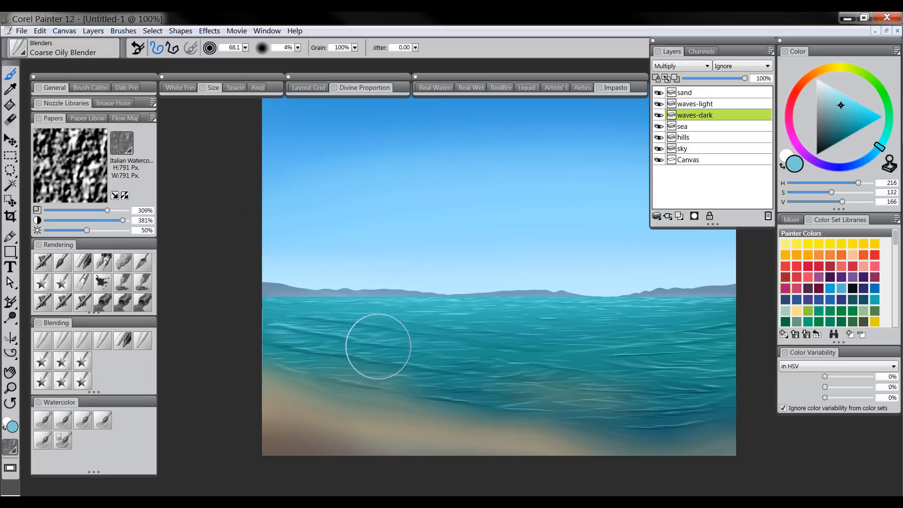
drag(383, 354, 379, 366)
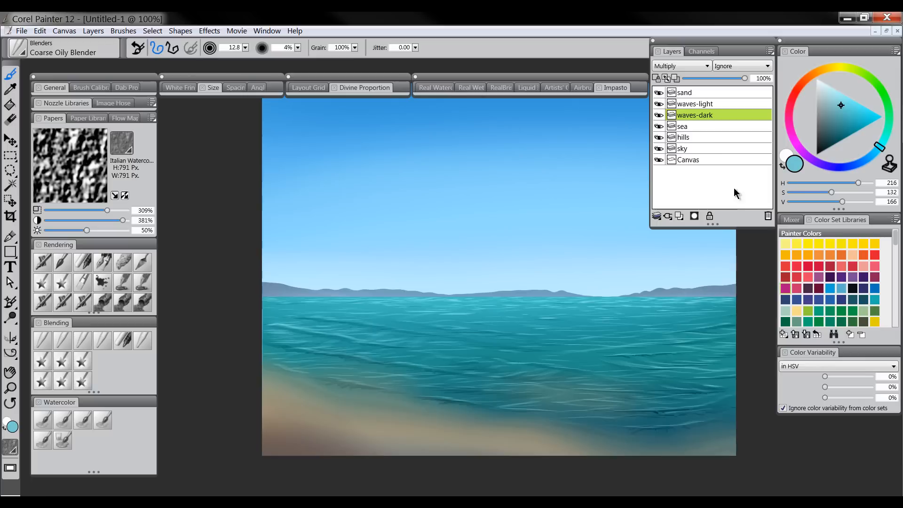
Select the waves-light layer and soften its foreground ripples with the Coarse Oily Blender at size 12.8
click(707, 103)
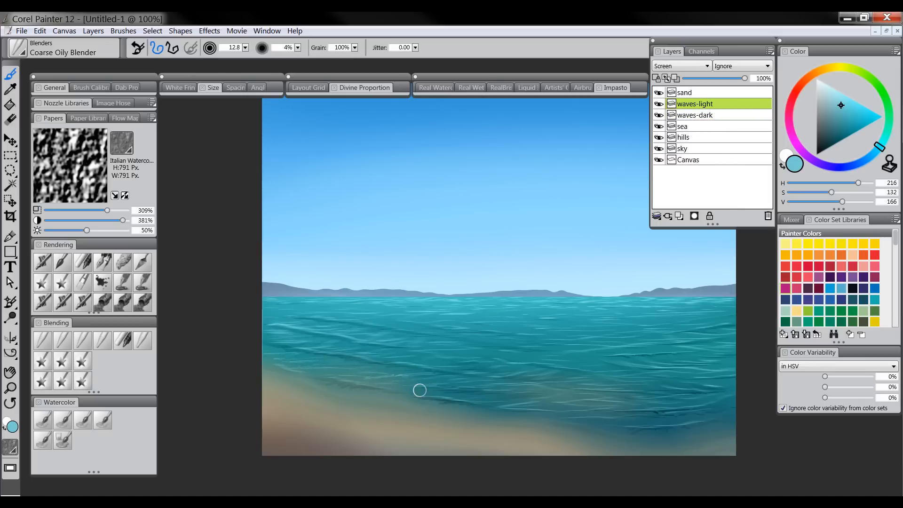
drag(518, 402, 558, 404)
drag(495, 373, 557, 379)
Zoom out to 50% and reposition the canvas to review the whole seascape
click(10, 387)
alt+click(520, 361)
alt+click(520, 361)
alt+click(520, 361)
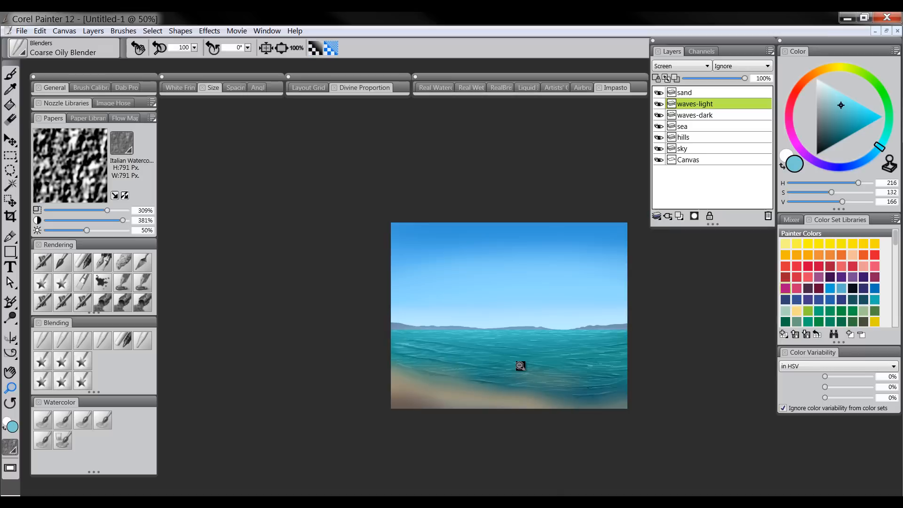
drag(538, 373, 481, 380)
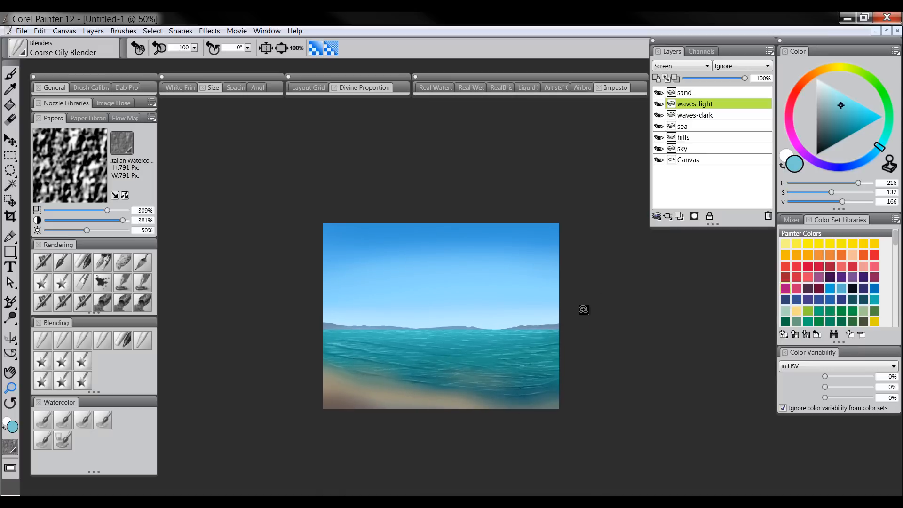
Set the waves-dark layer's opacity to 85%
drag(518, 346, 528, 335)
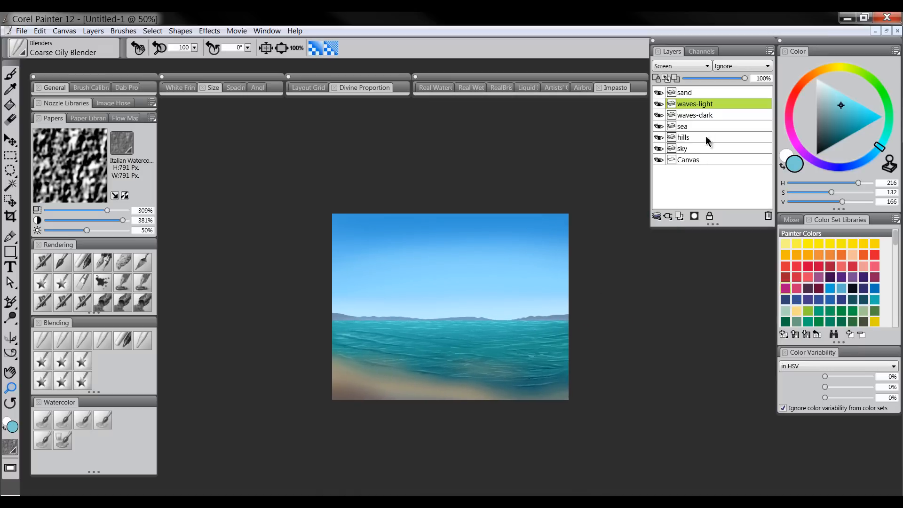
click(705, 116)
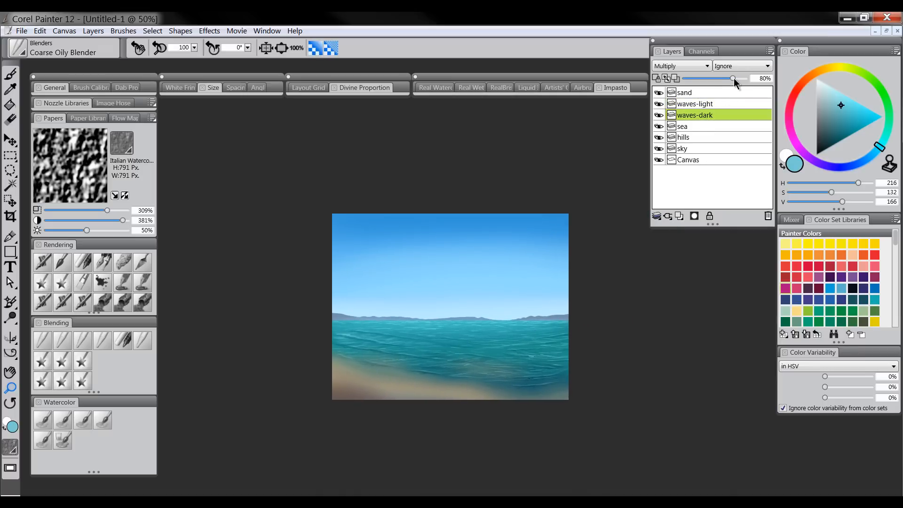
drag(730, 79, 725, 79)
drag(730, 78, 736, 78)
click(484, 354)
click(485, 357)
click(517, 359)
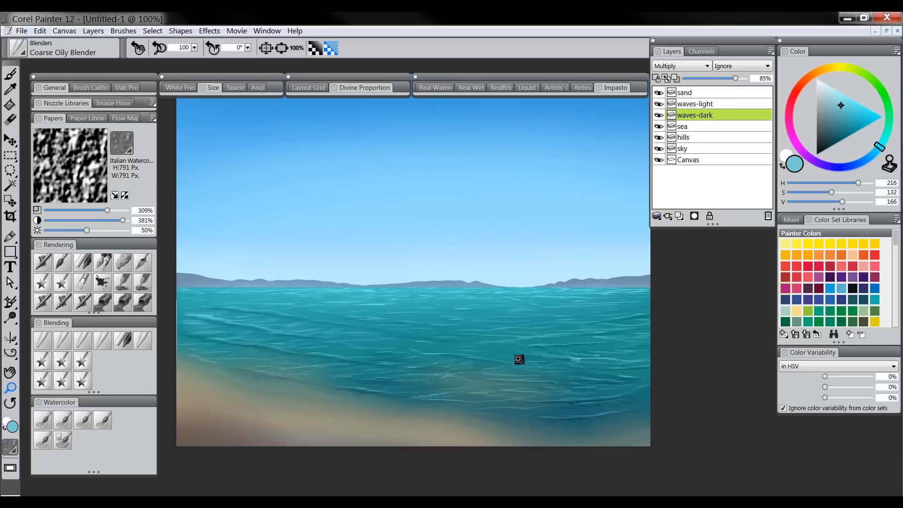
Add a new layer directly above waves-light and name it "waves"
click(706, 104)
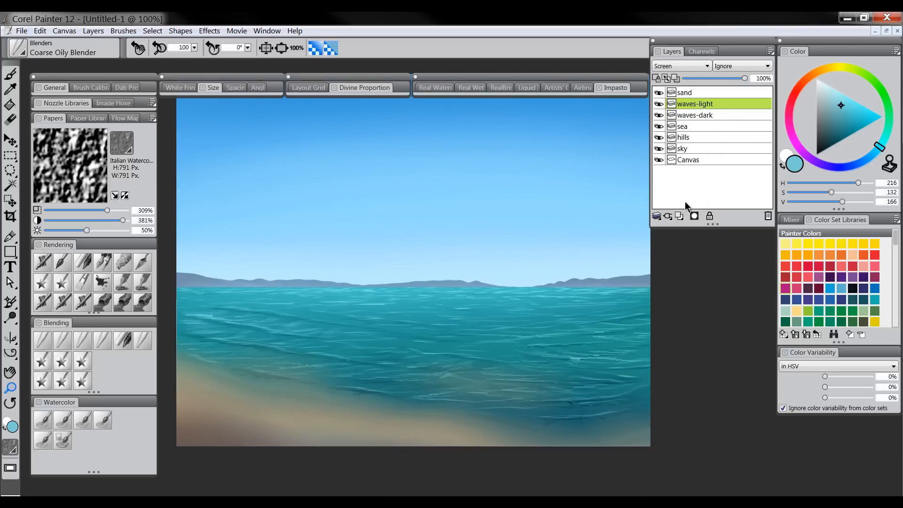
click(679, 216)
double_click(695, 105)
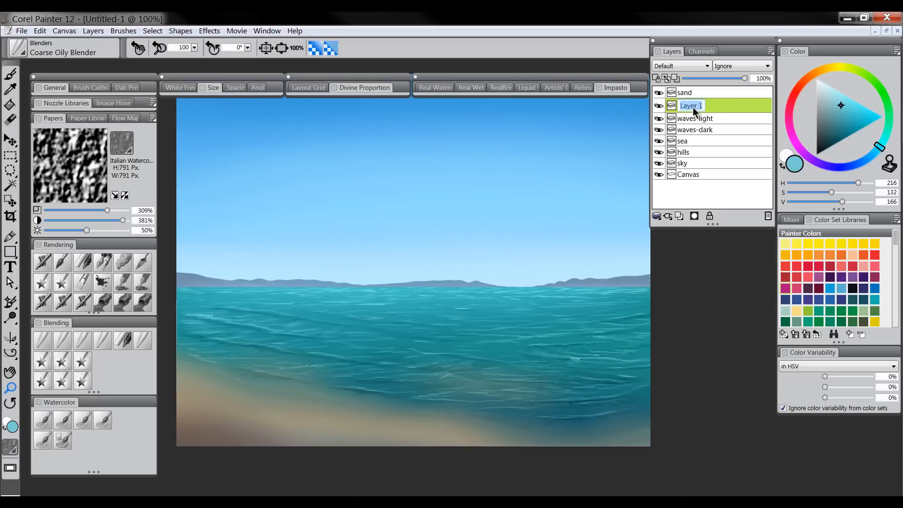
text(waves)
key(Return)
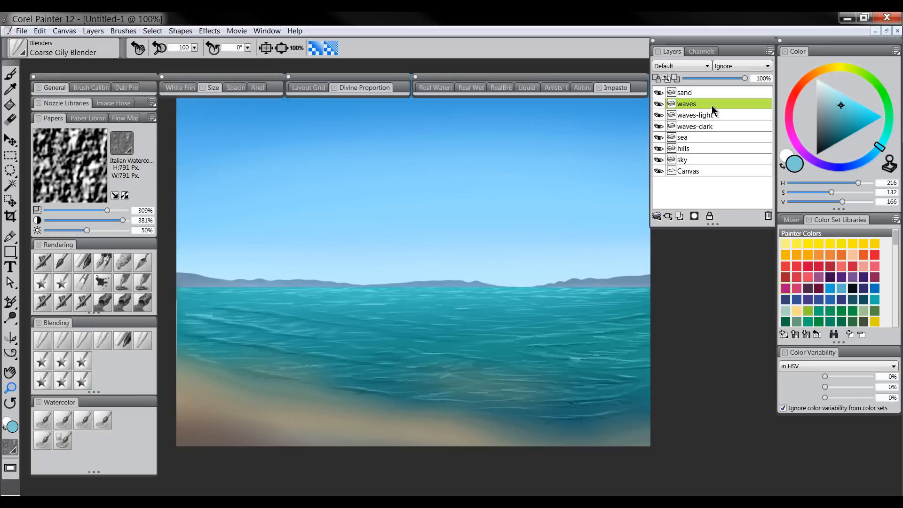
Paint pale blue wave crests and thin water lines along the shoreline with the Loaded Palette Knife, undoing the stray last stroke
click(826, 87)
drag(826, 86, 831, 94)
click(143, 263)
key(Tab)
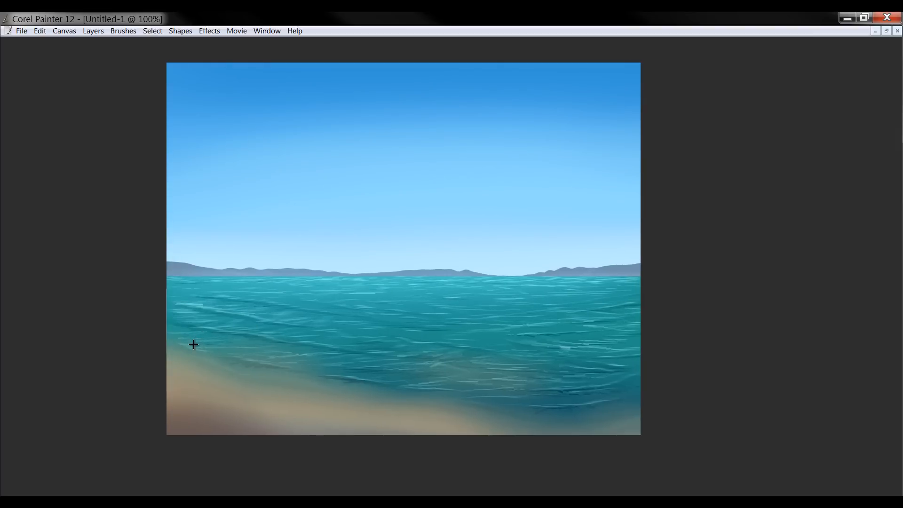
mouse_move(187, 343)
mouse_down()
mouse_move(305, 373)
mouse_move(488, 391)
mouse_move(464, 397)
mouse_move(485, 402)
mouse_move(447, 401)
mouse_move(432, 390)
mouse_move(492, 390)
mouse_move(505, 400)
mouse_move(492, 403)
mouse_move(531, 408)
mouse_move(639, 388)
mouse_up()
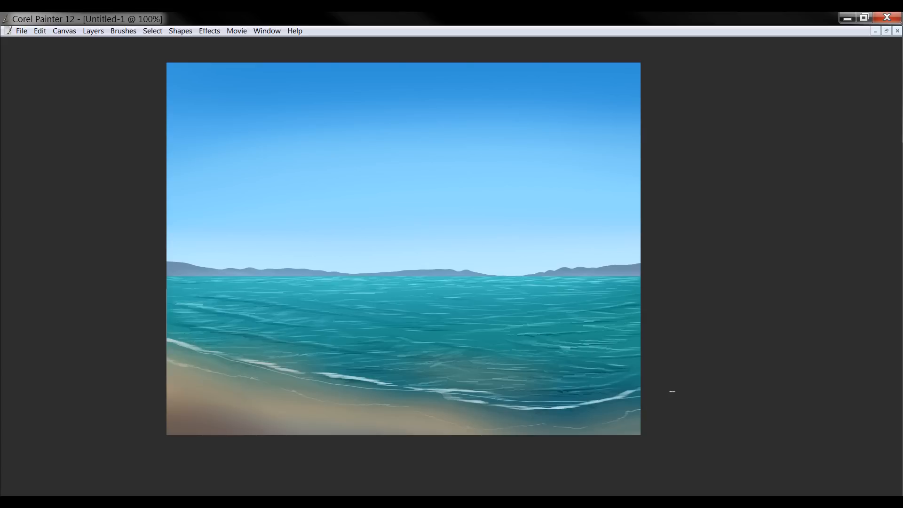
key(ctrl+z)
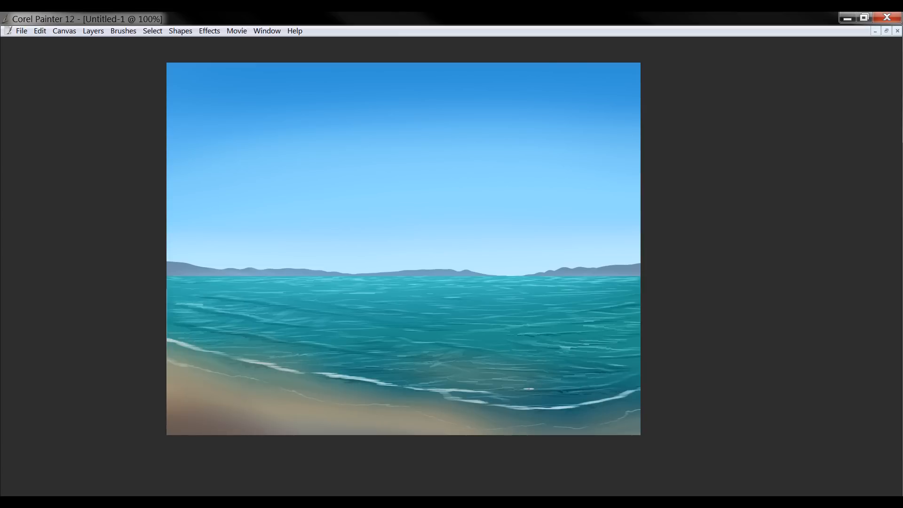
Paint pale wave crests across the open water, with smaller ones toward the horizon
drag(517, 388, 593, 385)
mouse_move(515, 334)
mouse_down()
mouse_move(609, 330)
mouse_move(592, 321)
mouse_move(613, 306)
mouse_up()
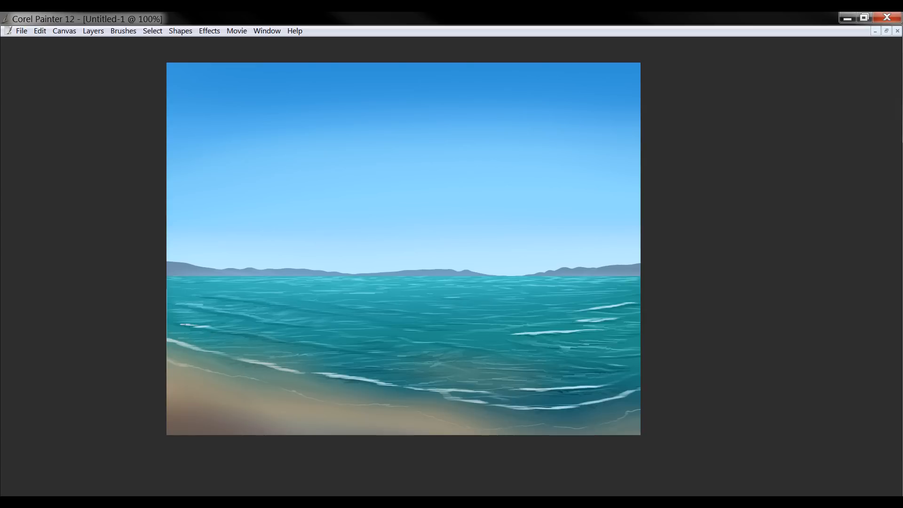
drag(199, 327, 248, 333)
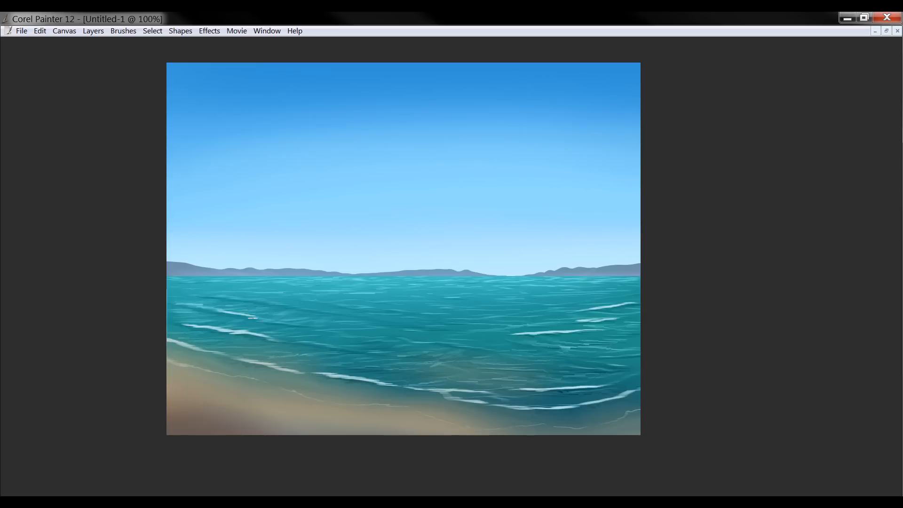
drag(253, 318, 270, 321)
drag(207, 296, 255, 301)
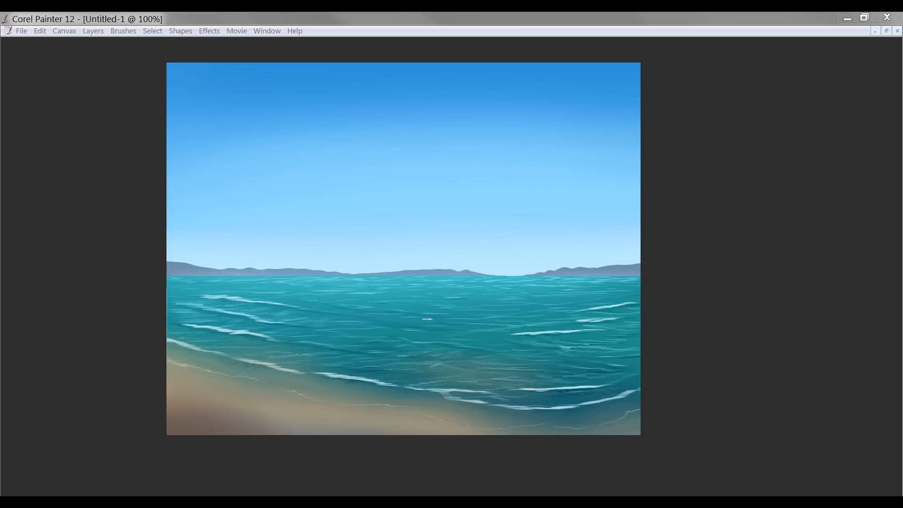
drag(398, 336, 445, 341)
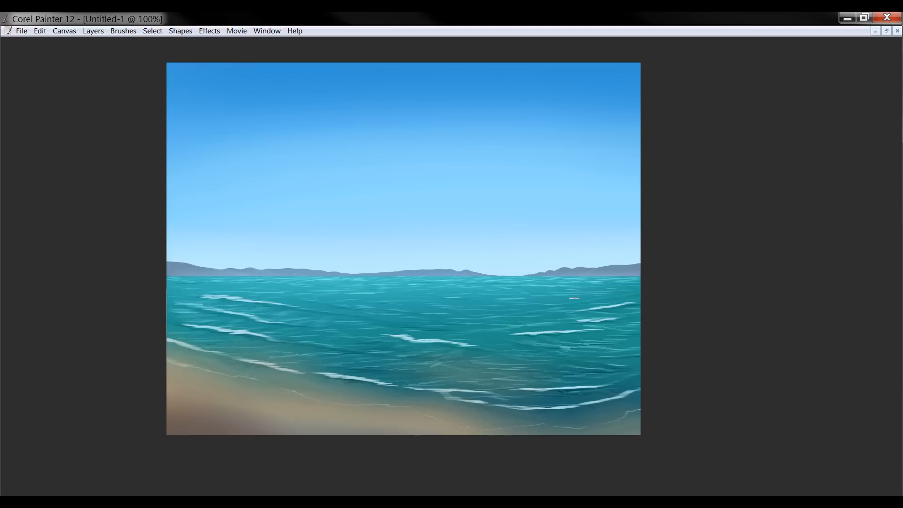
drag(524, 339, 525, 341)
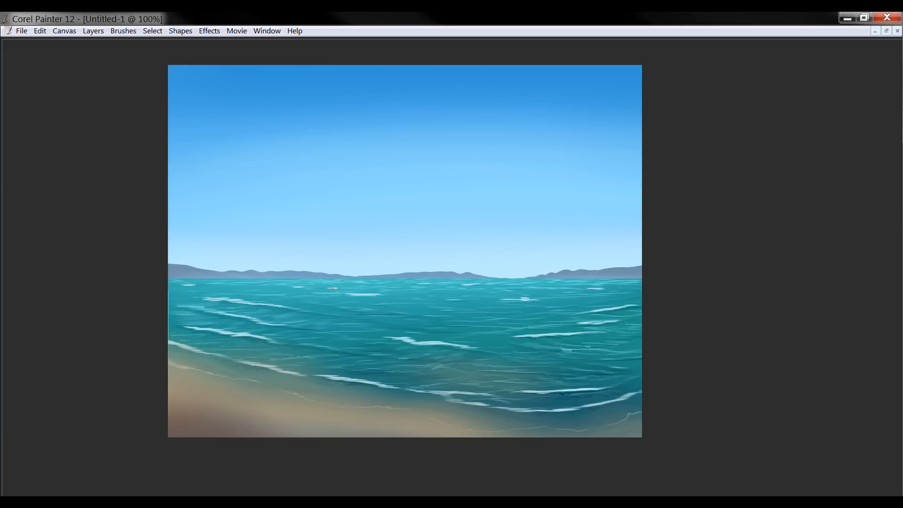
Add a new layer directly above waves and name it "foam"
key(Tab)
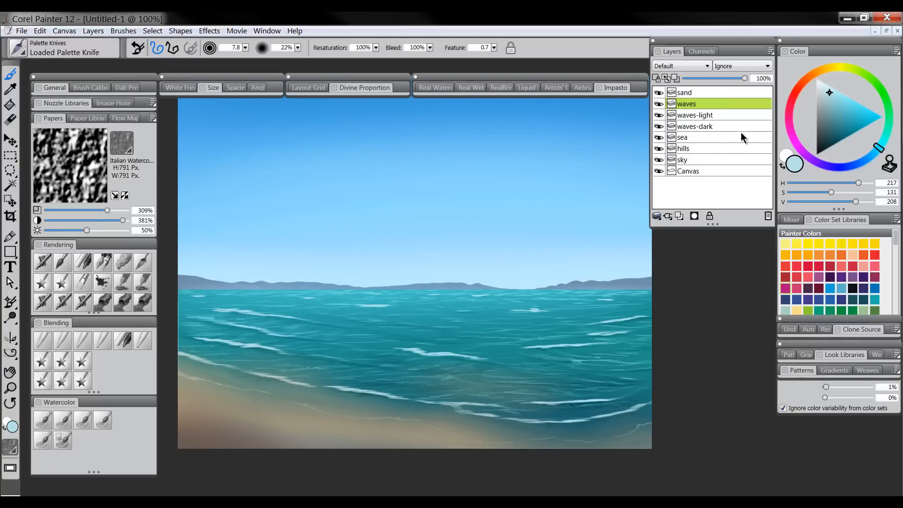
click(679, 215)
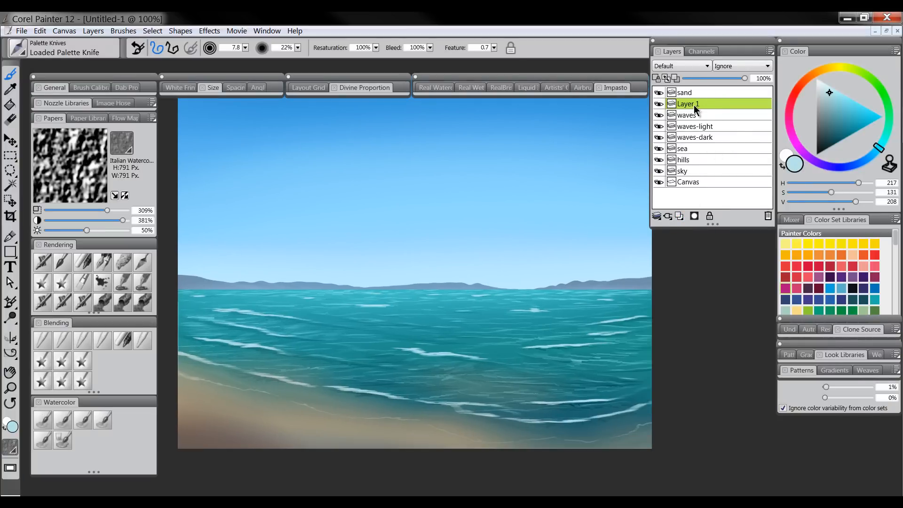
double_click(684, 104)
text(foam)
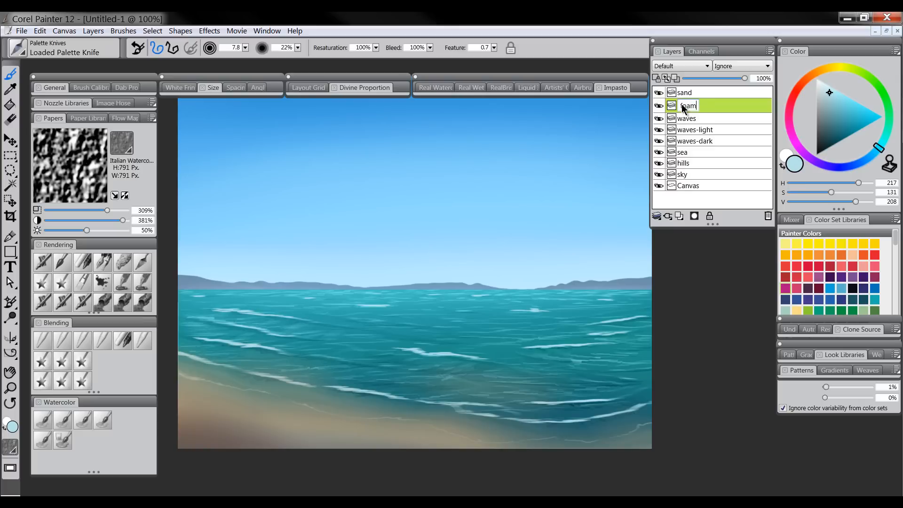
key(Return)
Choose a muted grey-blue paint colour (H 220, S 51, V 158) and the Square Chalk brush
click(830, 107)
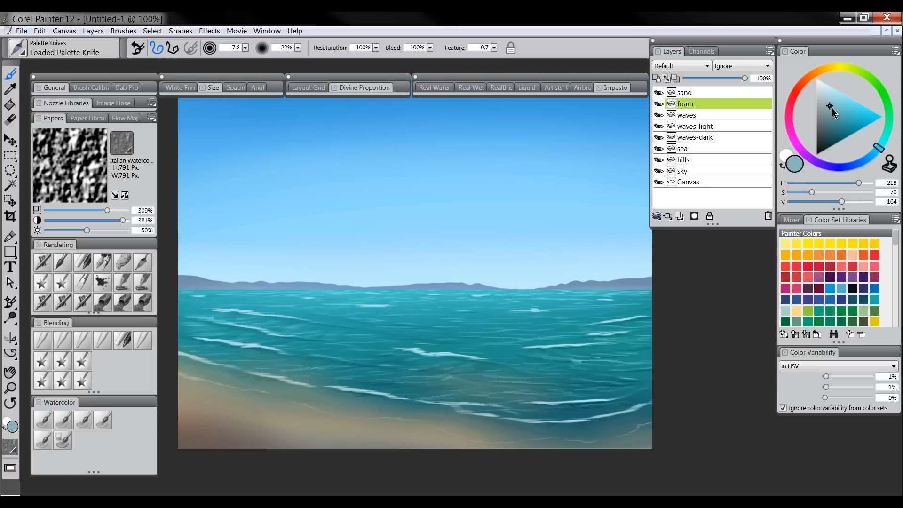
drag(832, 109, 826, 107)
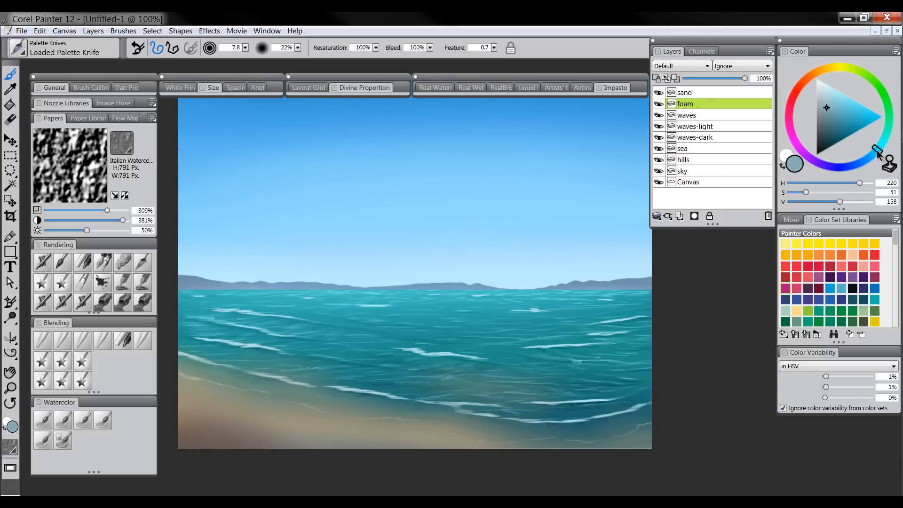
key(Tab)
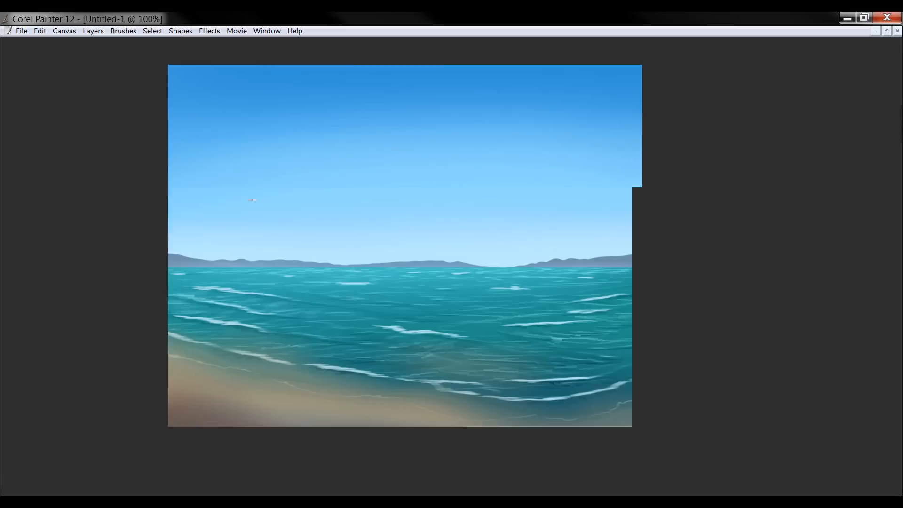
key(Tab)
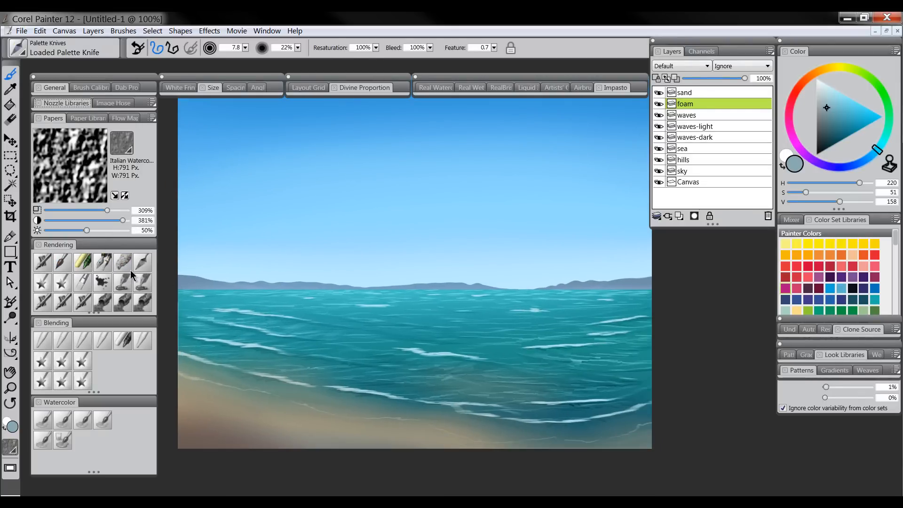
key(Tab)
key(Tab)
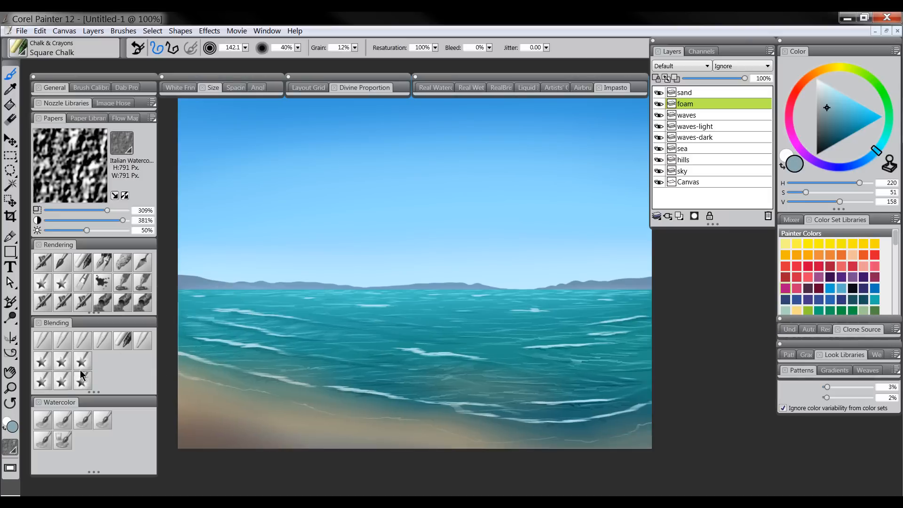
Paint grey-blue foam spray along the shoreline wave crests with the Square Chalk at size 6.1
click(11, 387)
click(438, 358)
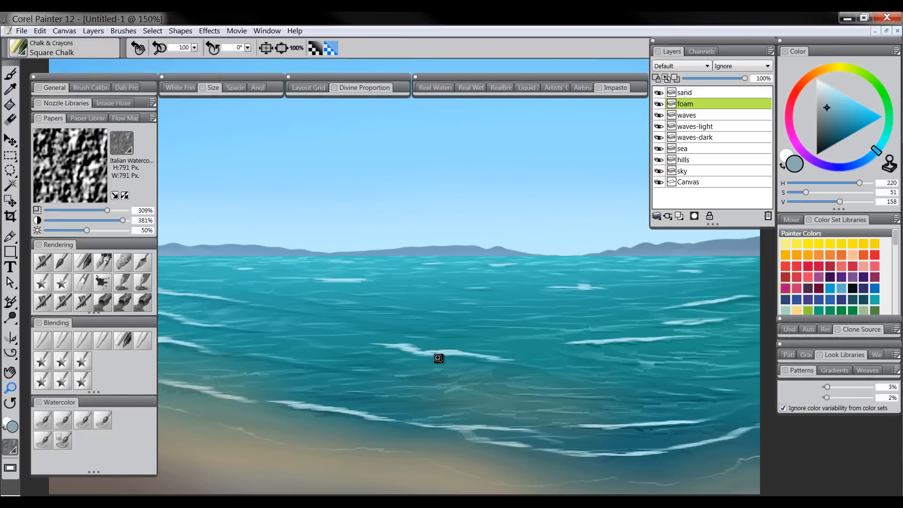
key(Tab)
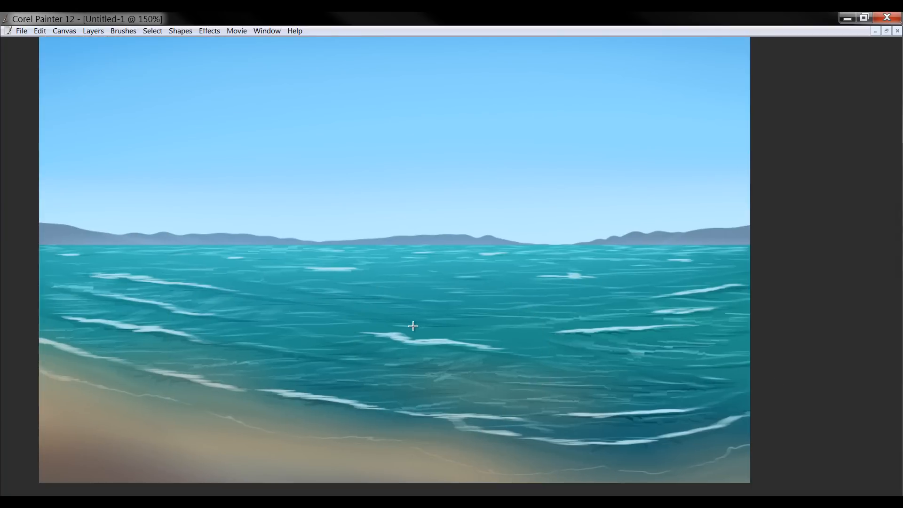
drag(342, 380, 469, 390)
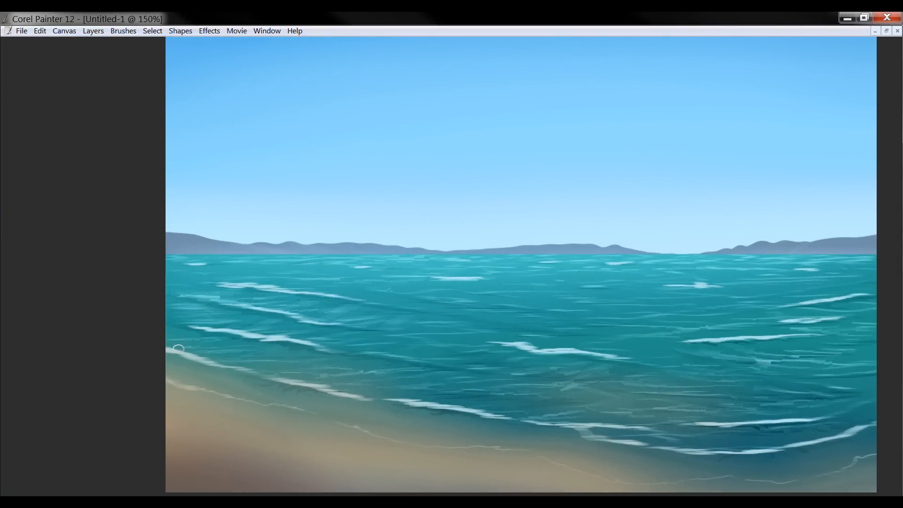
mouse_move(174, 352)
mouse_down()
mouse_move(199, 357)
mouse_move(194, 343)
mouse_move(207, 365)
mouse_move(216, 354)
mouse_move(224, 366)
mouse_move(297, 382)
mouse_move(277, 380)
mouse_move(305, 382)
mouse_move(299, 370)
mouse_move(326, 388)
mouse_move(338, 388)
mouse_move(330, 389)
mouse_move(335, 379)
mouse_move(356, 398)
mouse_move(414, 390)
mouse_move(418, 400)
mouse_move(390, 396)
mouse_move(437, 394)
mouse_move(452, 404)
mouse_move(422, 406)
mouse_move(453, 401)
mouse_move(502, 418)
mouse_move(623, 421)
mouse_up()
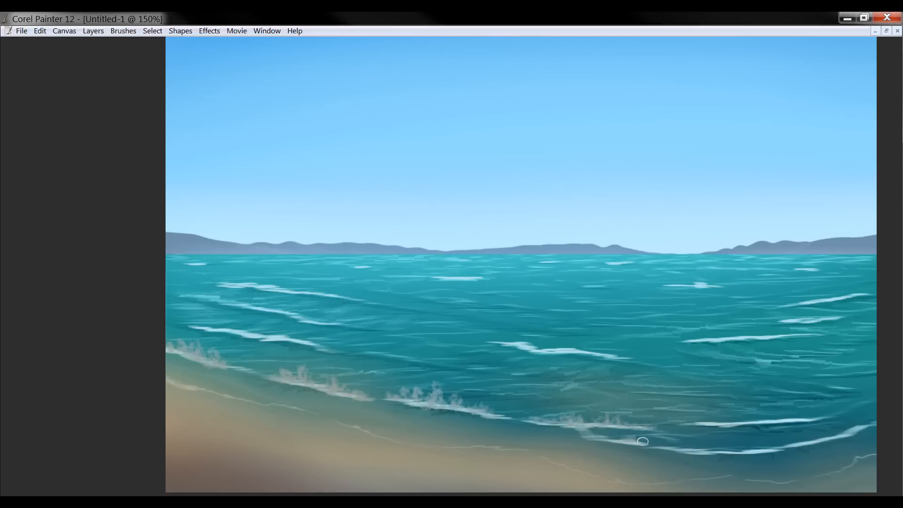
drag(696, 423, 841, 412)
mouse_move(703, 449)
mouse_down()
mouse_move(683, 448)
mouse_move(750, 447)
mouse_move(757, 434)
mouse_move(758, 447)
mouse_move(772, 445)
mouse_move(739, 449)
mouse_move(871, 422)
mouse_up()
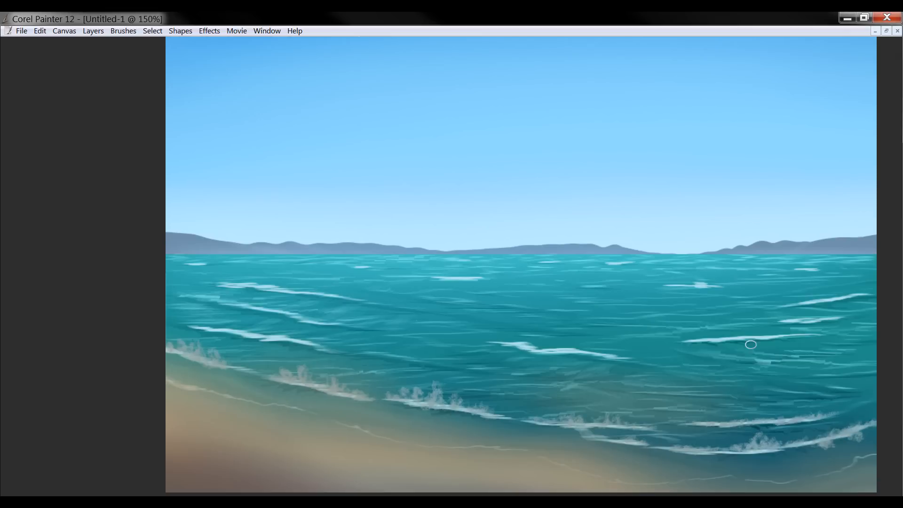
Paint grey-blue foam spray on the wave crests farther out in the water
mouse_move(523, 341)
mouse_down()
mouse_move(504, 343)
mouse_move(517, 336)
mouse_move(546, 353)
mouse_move(612, 347)
mouse_up()
mouse_move(738, 332)
mouse_down()
mouse_move(786, 333)
mouse_move(729, 338)
mouse_move(828, 319)
mouse_move(829, 302)
mouse_move(810, 303)
mouse_move(858, 296)
mouse_up()
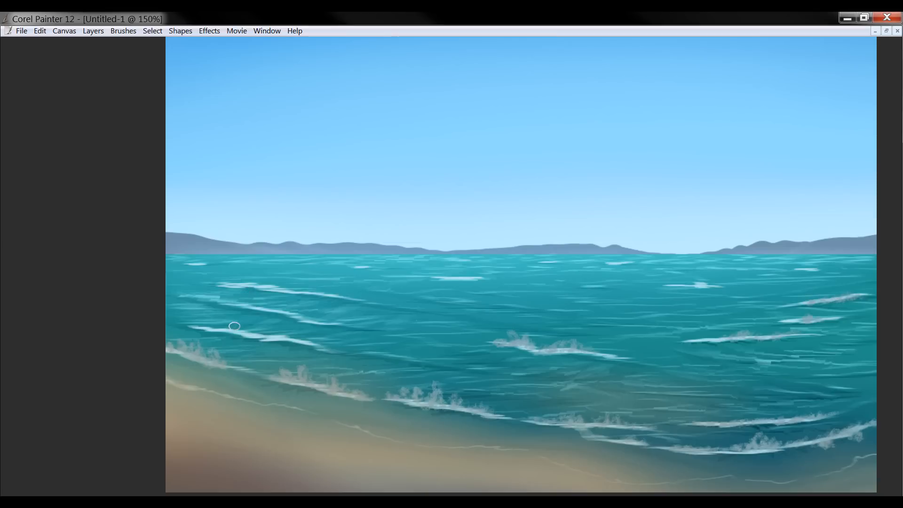
mouse_move(226, 327)
mouse_down()
mouse_move(196, 325)
mouse_move(283, 337)
mouse_up()
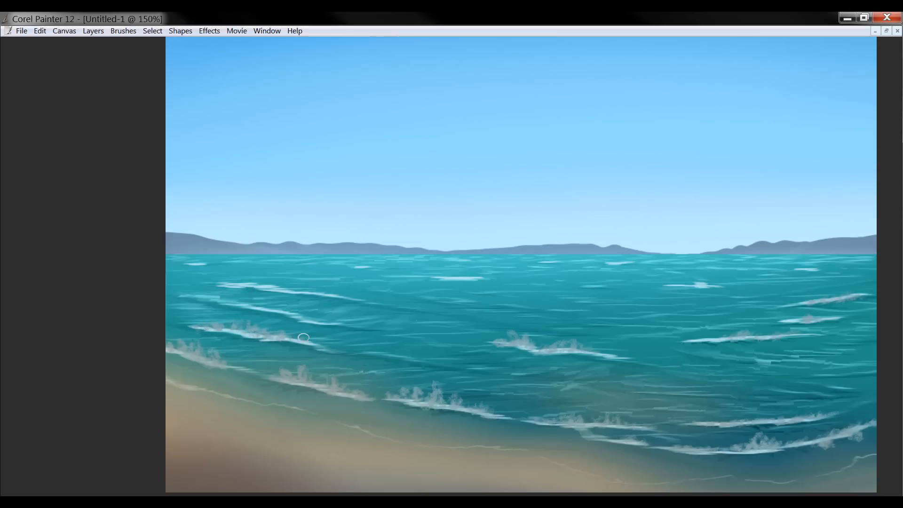
drag(637, 336, 625, 329)
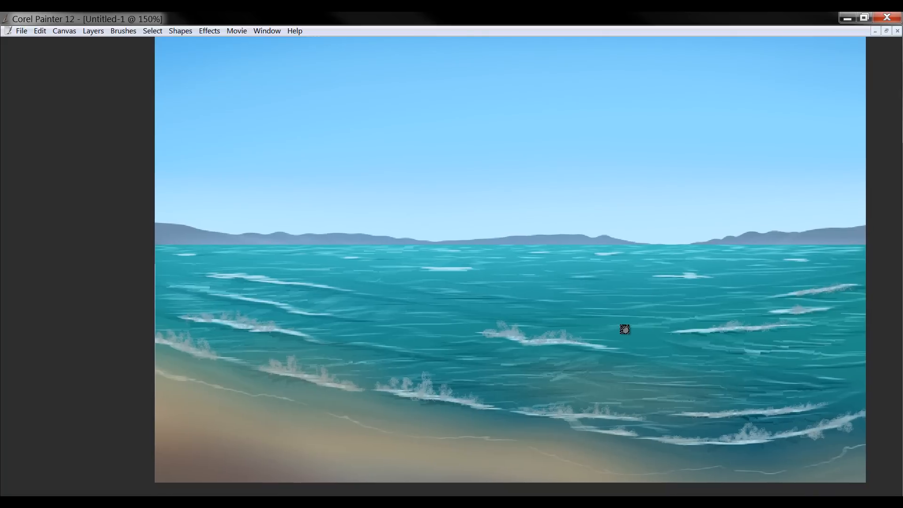
Preserve the foam layer's transparency and choose a pale blue paint colour (H 221, S 116, V 222)
key(Tab)
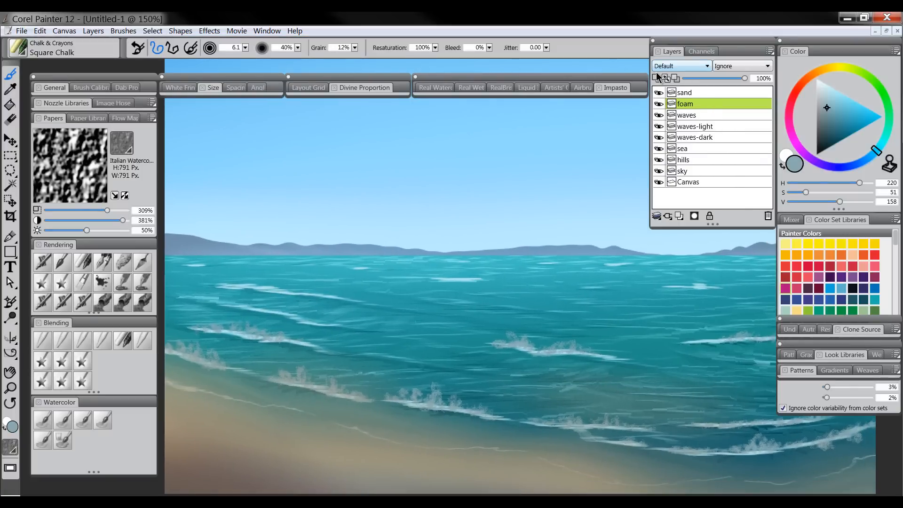
click(657, 78)
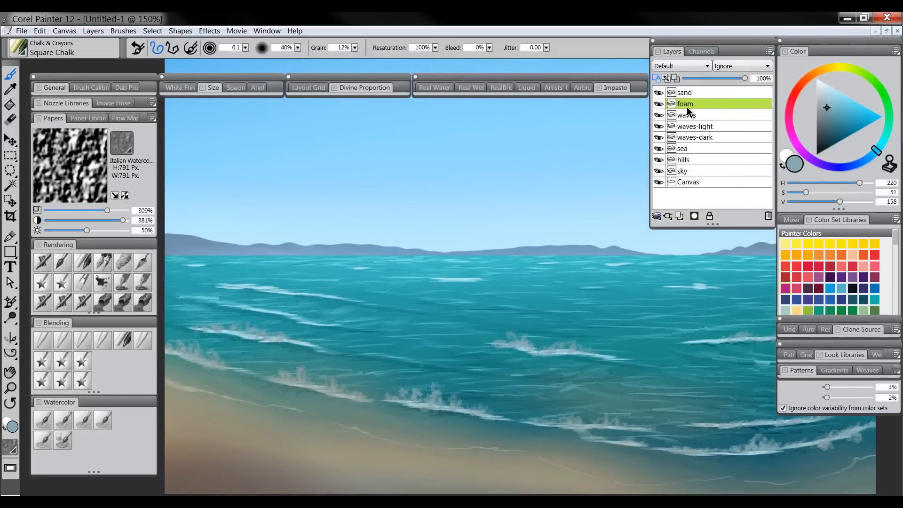
click(825, 88)
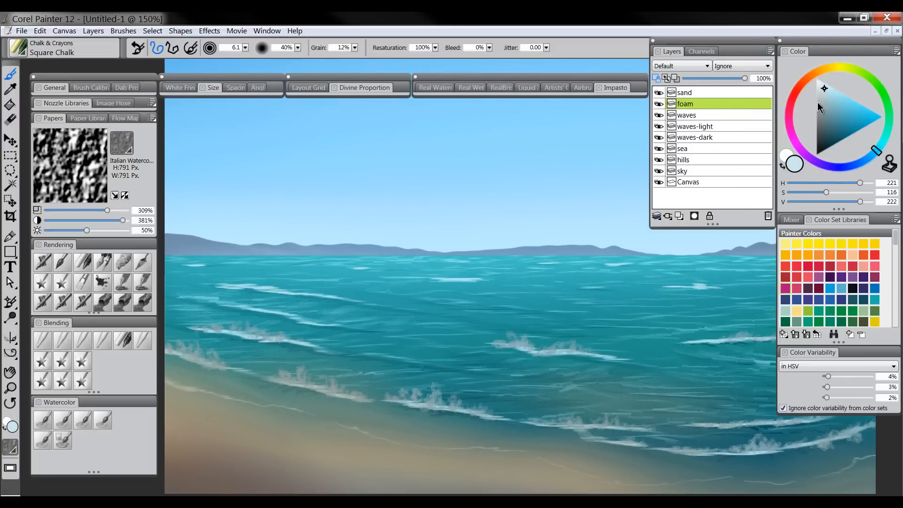
key(Tab)
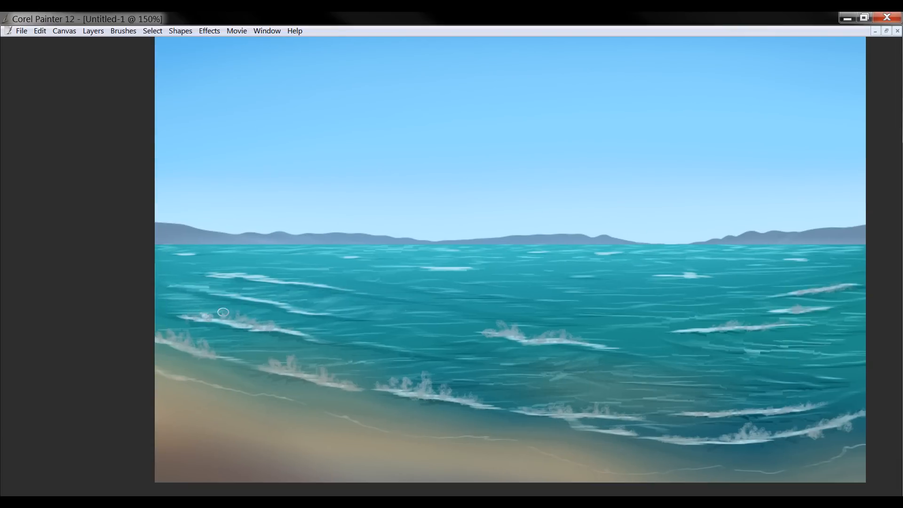
Brush pale blue highlights onto the foam of the left and near-shore wave crests with the Square Chalk
drag(231, 318, 247, 319)
mouse_move(174, 335)
mouse_down()
mouse_move(209, 336)
mouse_move(217, 353)
mouse_up()
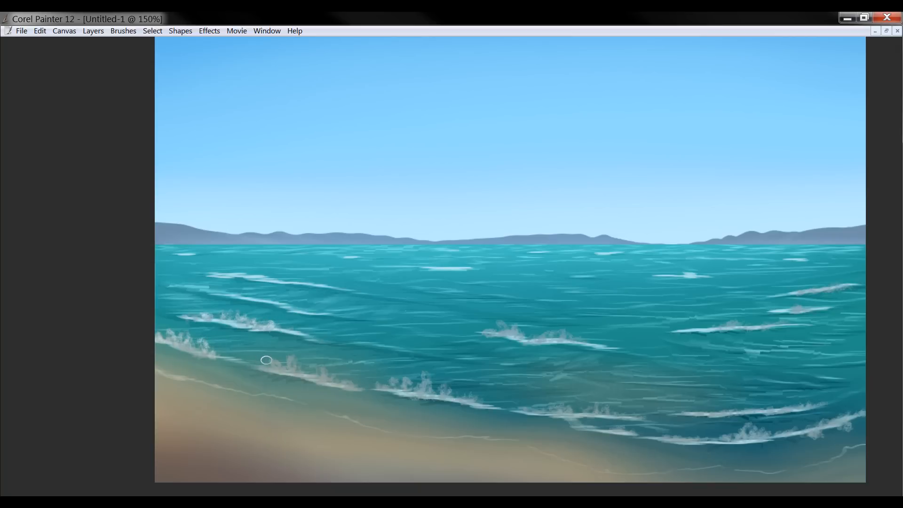
drag(291, 363, 325, 369)
drag(405, 378, 446, 390)
drag(501, 326, 501, 321)
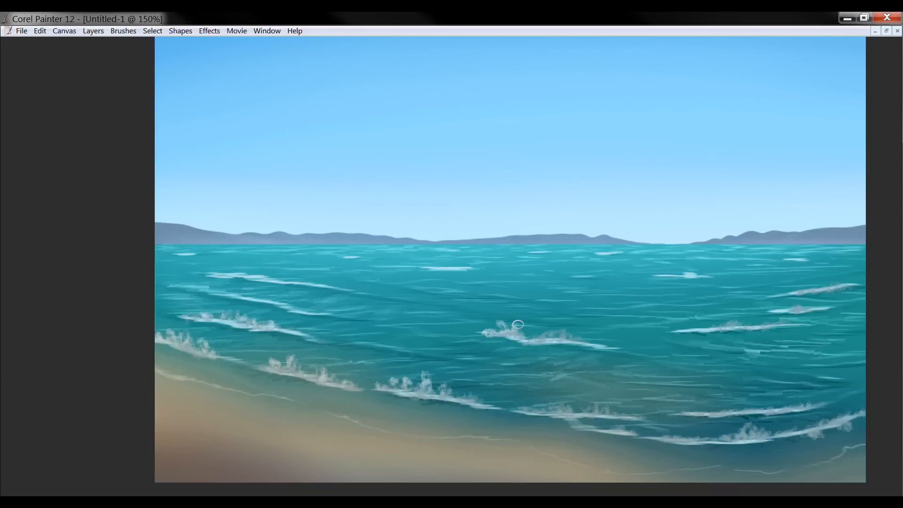
Brush pale blue highlights onto the foam of the remaining crests across the centre and right side of the sea
drag(560, 332, 577, 336)
drag(567, 407, 607, 408)
drag(728, 324, 735, 324)
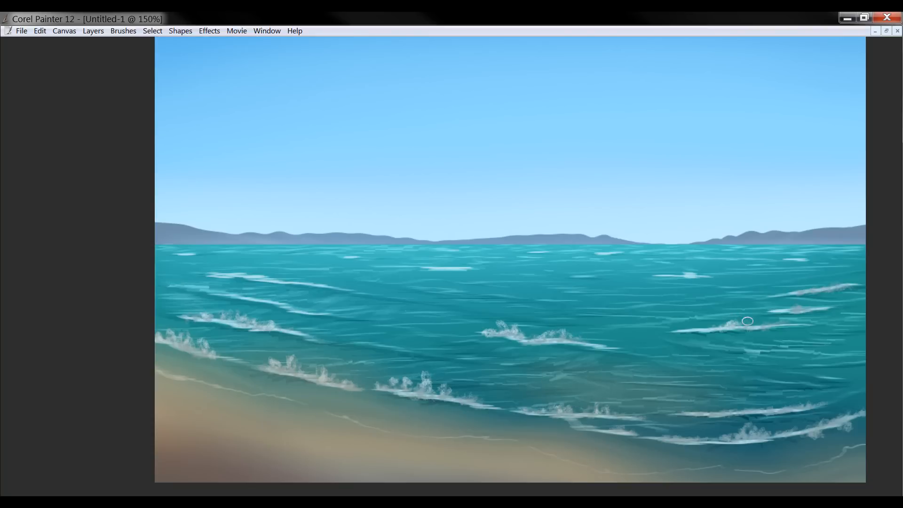
mouse_move(744, 409)
mouse_down()
mouse_move(808, 402)
mouse_move(737, 436)
mouse_move(710, 434)
mouse_move(775, 435)
mouse_up()
drag(798, 305, 803, 293)
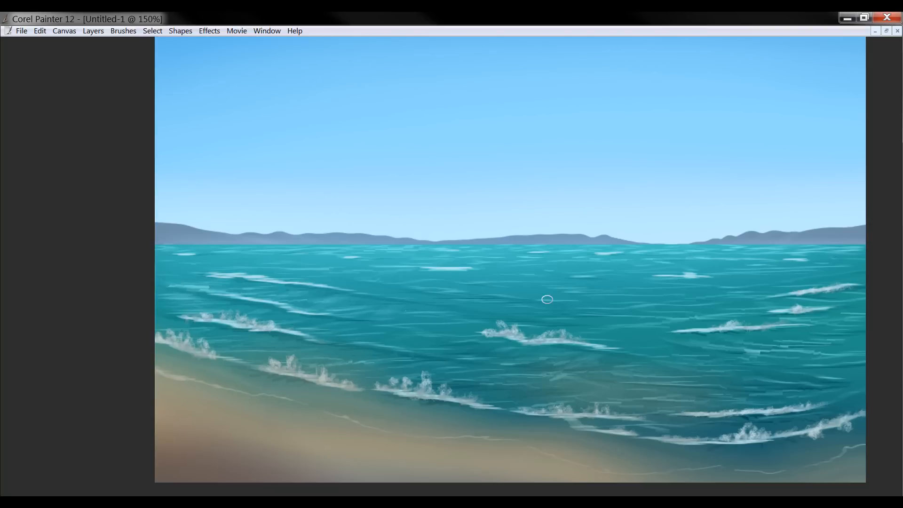
Sample the sea colour, mute it to a dark teal (H 216, S 77, V 105), and shade the foam with it
drag(463, 359, 455, 341)
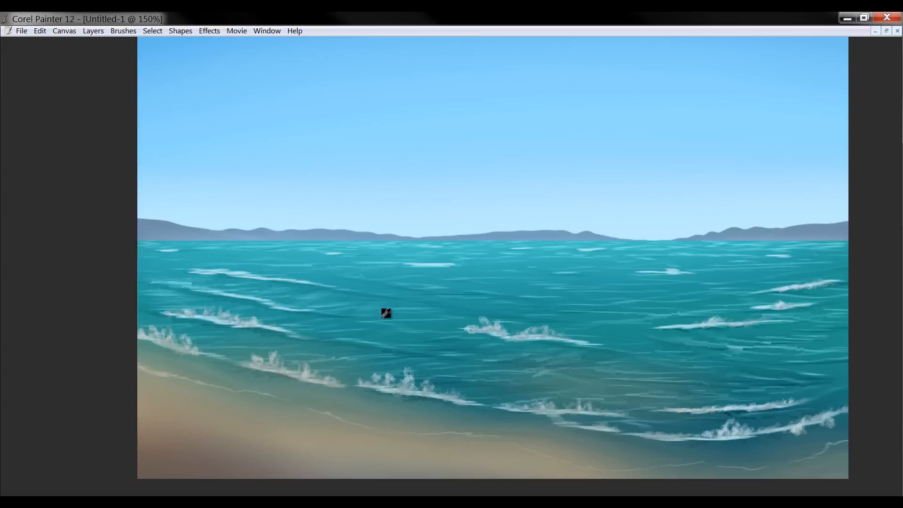
key(Tab)
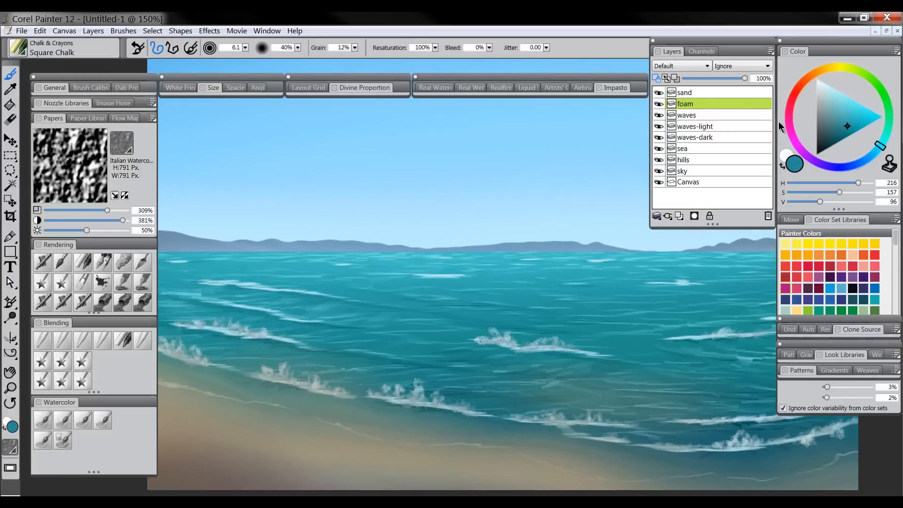
drag(837, 125, 834, 125)
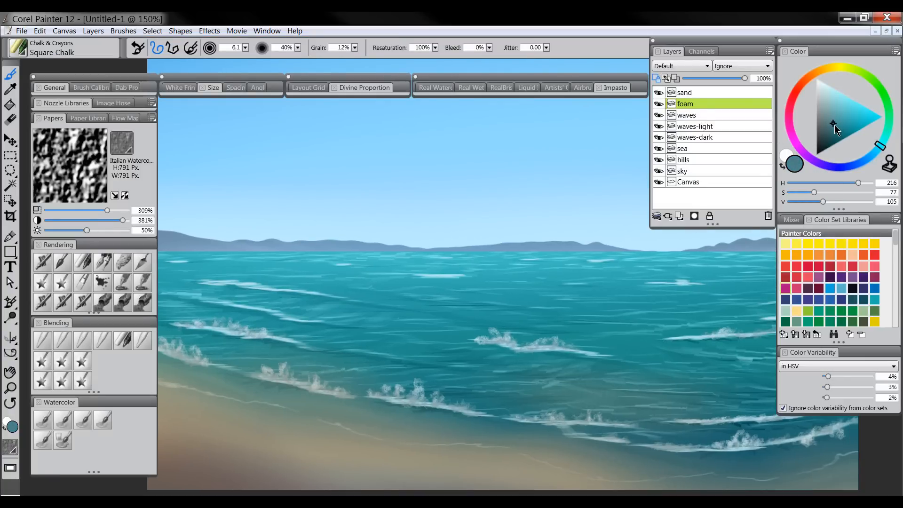
key(Tab)
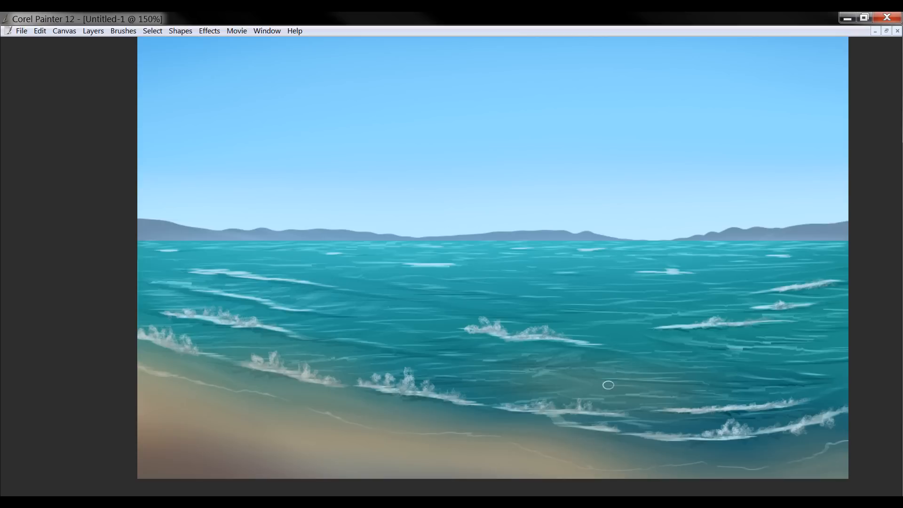
drag(634, 281, 654, 303)
key(Tab)
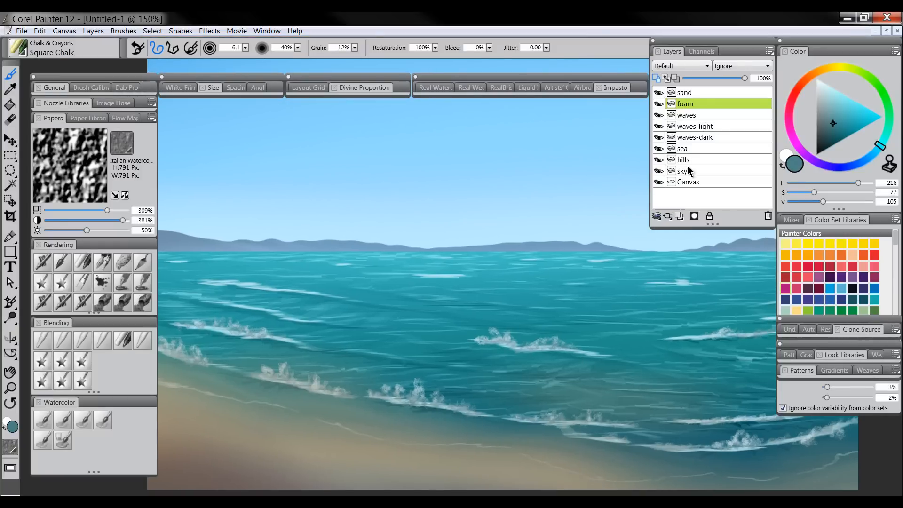
Add a new layer directly above foam and name it "spray"
click(680, 216)
double_click(691, 104)
text(spray)
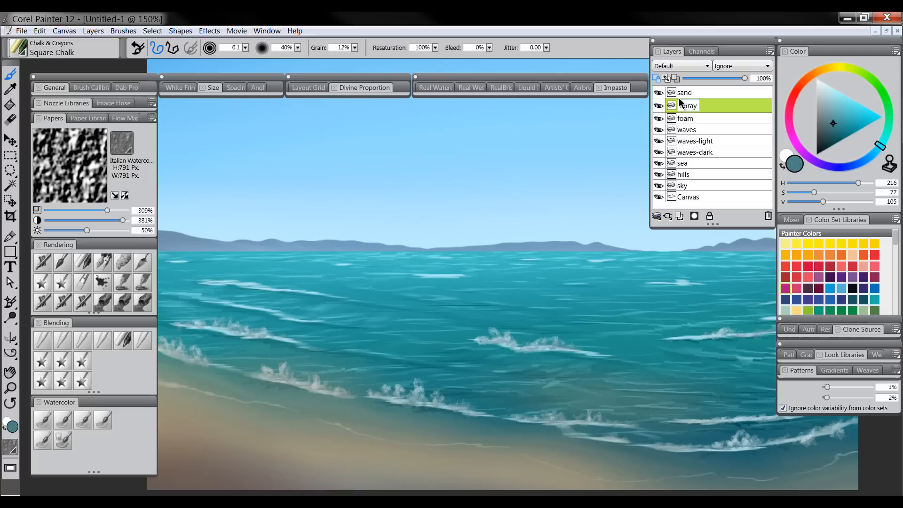
key(Return)
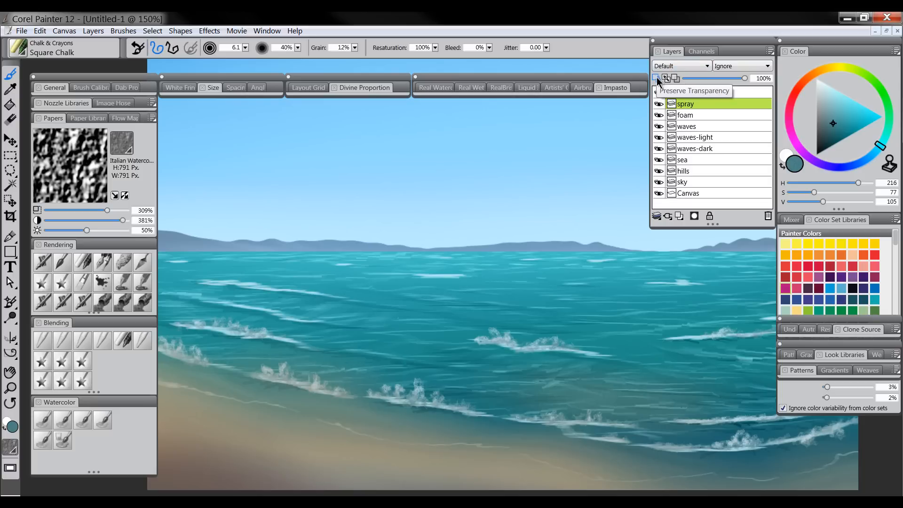
Choose a pale aqua colour (H 216, S 156, V 212) and the Pepper Spray airbrush with Feature set to 2.0
click(828, 92)
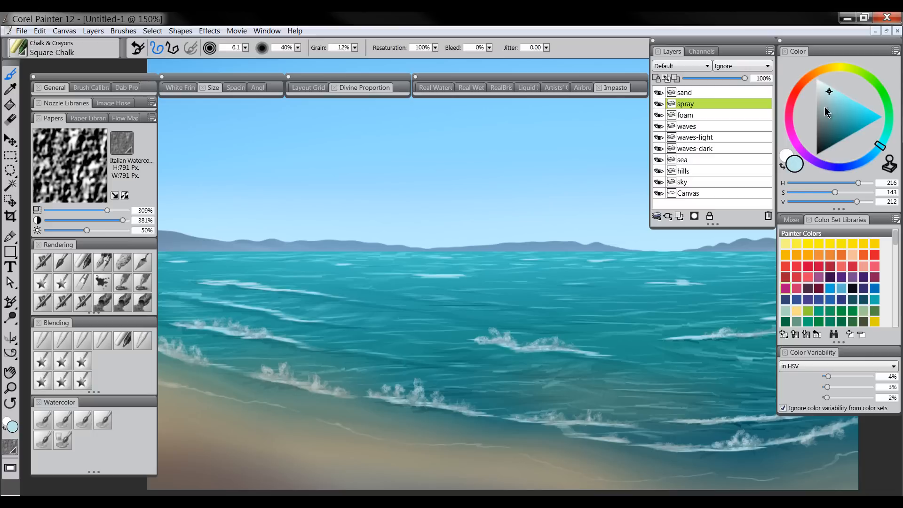
click(830, 91)
click(66, 301)
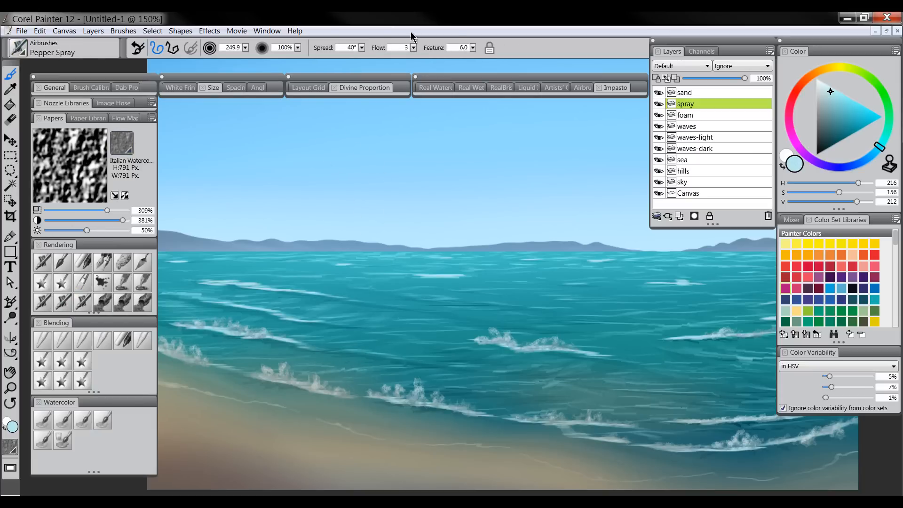
double_click(465, 47)
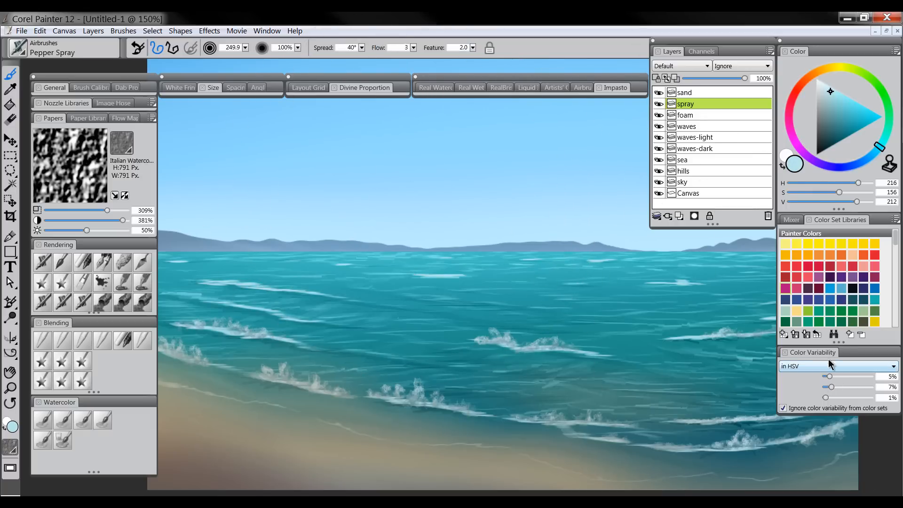
Set the brush's colour variability in HSV to 3% for both hue and saturation
click(267, 31)
mouse_move(306, 220)
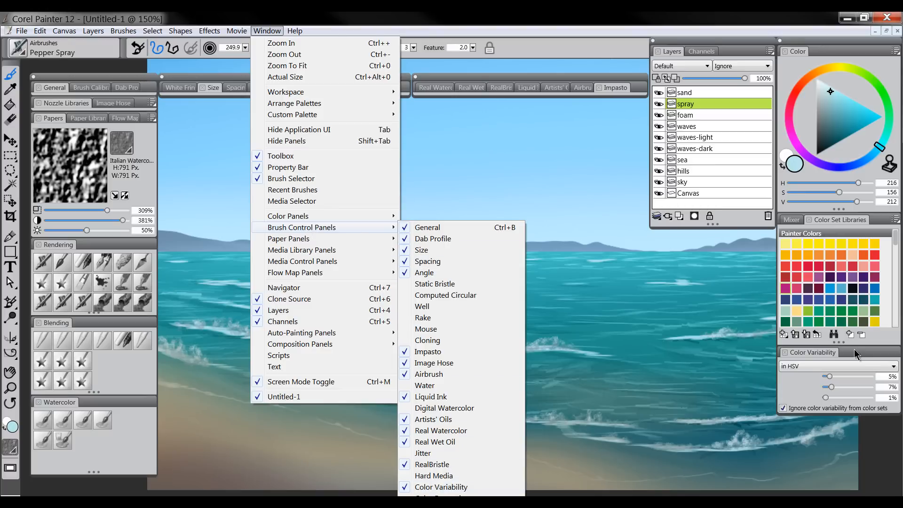
click(830, 378)
drag(830, 376, 828, 388)
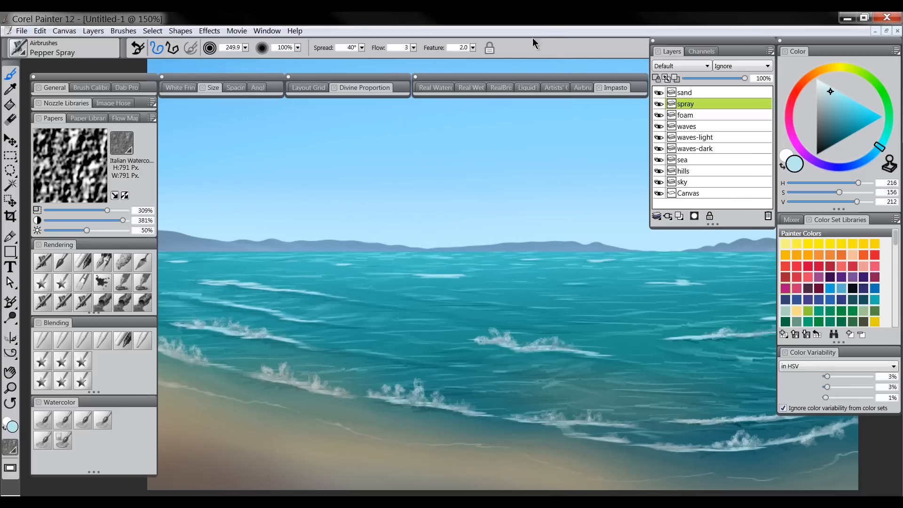
Try Pepper Spray strokes at size 13.7 and a thin marked circle over the central wave crest, then undo them
drag(476, 336, 484, 315)
drag(501, 343, 506, 294)
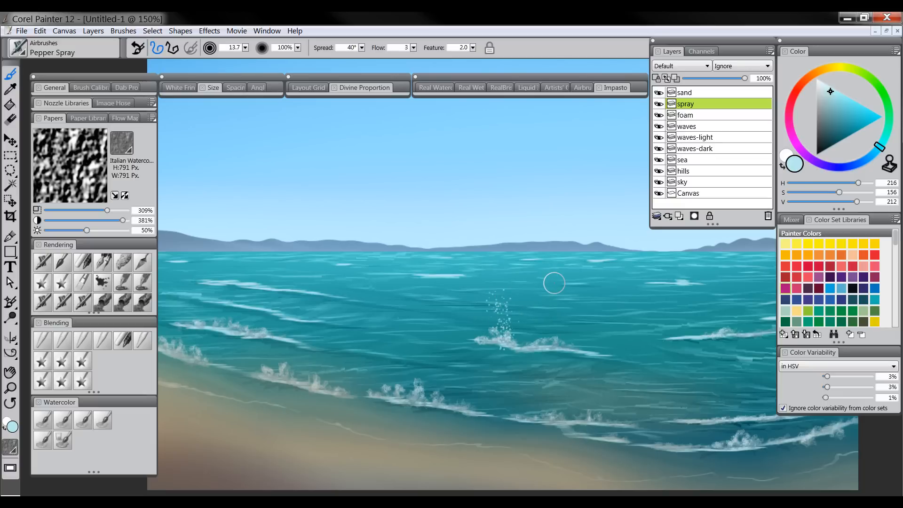
text(3)
key(ctrl+z)
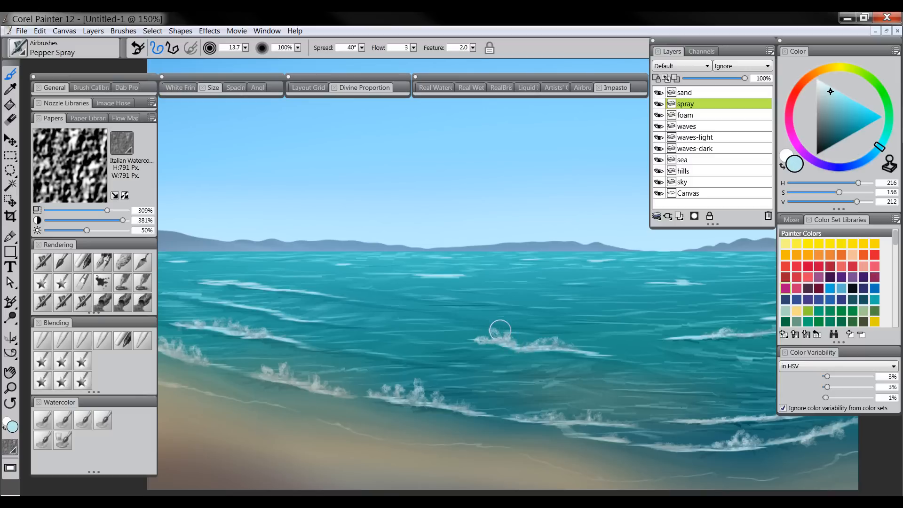
mouse_move(495, 312)
mouse_down()
mouse_move(468, 338)
mouse_move(486, 354)
mouse_move(526, 338)
mouse_up()
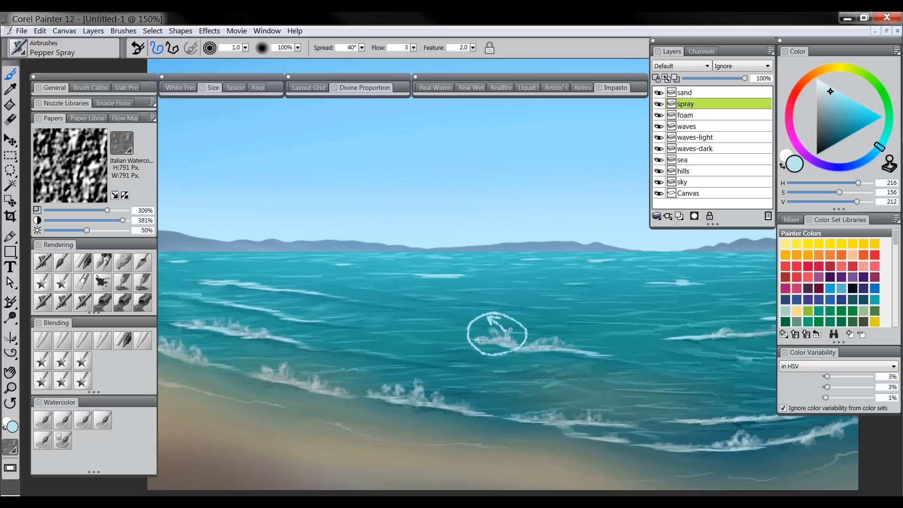
key(ctrl+z)
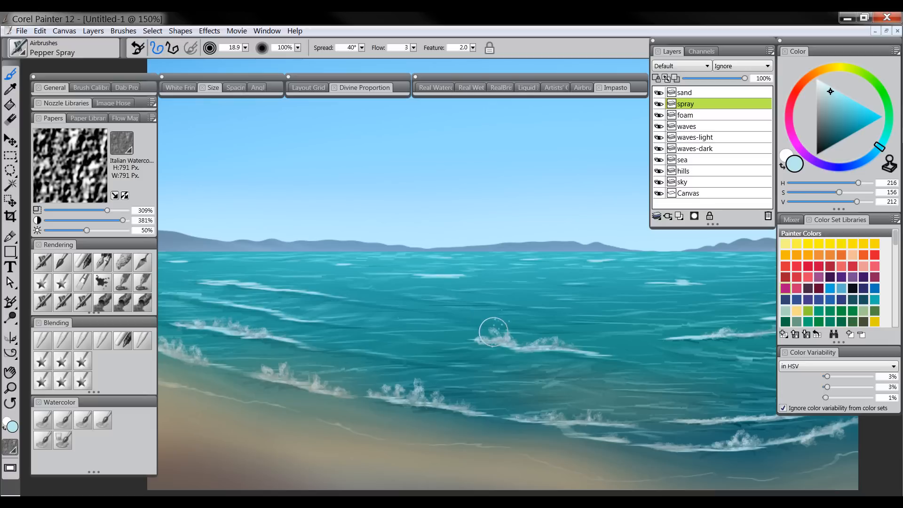
Spray pale aqua droplets over both foam peaks of the central wave with the Pepper Spray airbrush
drag(492, 323, 493, 326)
mouse_move(496, 334)
mouse_down()
mouse_move(465, 317)
mouse_move(499, 335)
mouse_move(477, 306)
mouse_move(501, 323)
mouse_up()
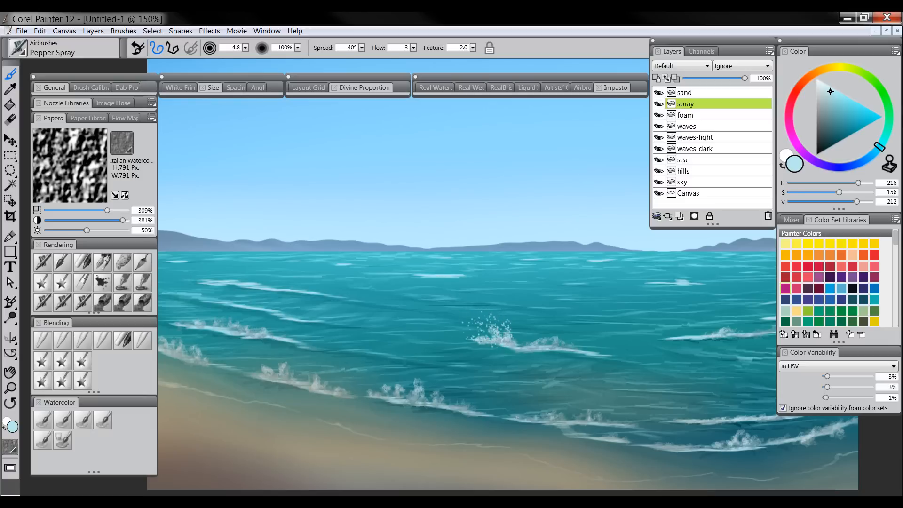
mouse_move(546, 348)
mouse_down()
mouse_move(588, 332)
mouse_move(560, 343)
mouse_up()
Spray fine droplets over the two leftmost wave crests with the Pepper Spray at size 4.8
key(Tab)
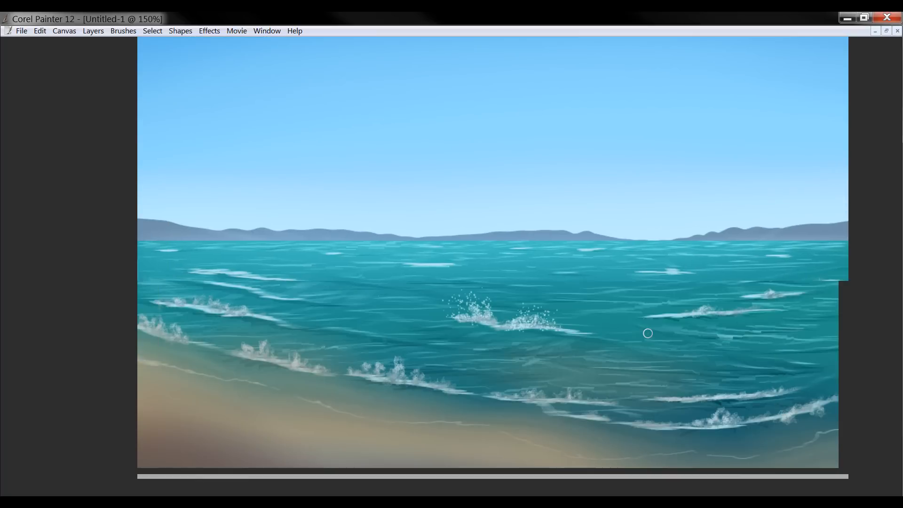
drag(512, 341, 552, 354)
drag(487, 357, 518, 366)
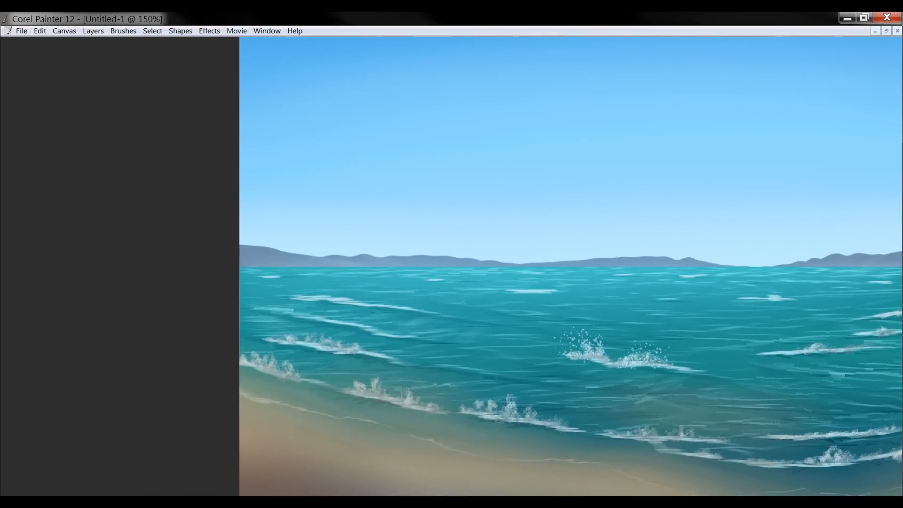
mouse_move(276, 340)
mouse_down()
mouse_move(292, 322)
mouse_move(301, 337)
mouse_move(295, 331)
mouse_move(316, 339)
mouse_move(319, 323)
mouse_move(329, 340)
mouse_move(344, 340)
mouse_move(329, 348)
mouse_move(374, 349)
mouse_up()
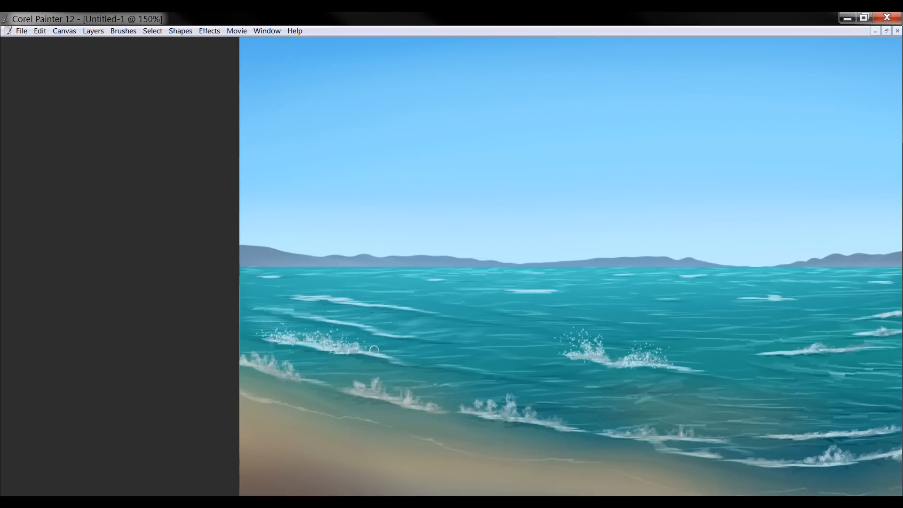
mouse_move(254, 364)
mouse_down()
mouse_move(276, 376)
mouse_move(266, 377)
mouse_move(305, 380)
mouse_up()
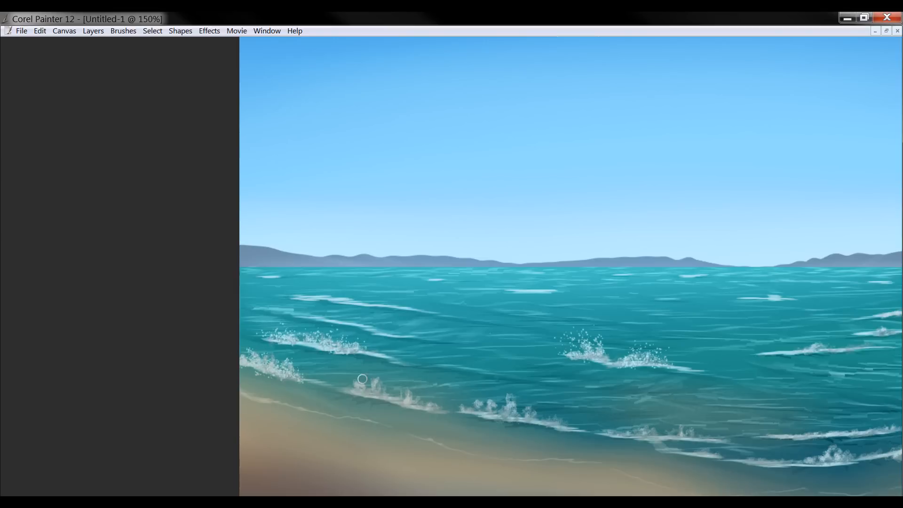
Spray fine droplets along the remaining shoreline wave crests through to the lower-right edge of the painting
mouse_move(363, 384)
mouse_down()
mouse_move(344, 390)
mouse_move(413, 400)
mouse_move(412, 386)
mouse_move(413, 402)
mouse_move(425, 401)
mouse_move(402, 394)
mouse_move(421, 408)
mouse_move(484, 405)
mouse_move(494, 411)
mouse_move(481, 416)
mouse_move(464, 403)
mouse_move(538, 424)
mouse_move(638, 422)
mouse_move(640, 434)
mouse_move(620, 439)
mouse_move(662, 432)
mouse_up()
mouse_move(687, 433)
mouse_down()
mouse_move(700, 434)
mouse_move(474, 399)
mouse_up()
mouse_move(617, 420)
mouse_down()
mouse_move(603, 424)
mouse_move(654, 420)
mouse_up()
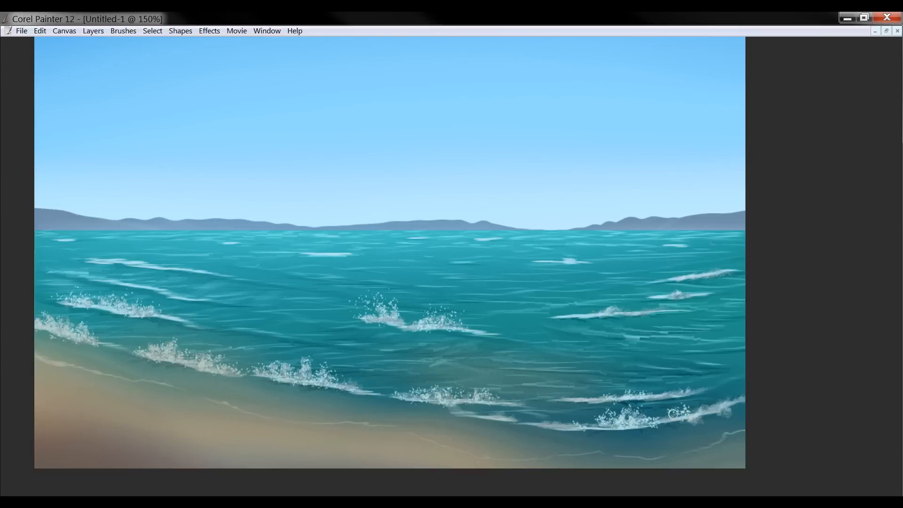
drag(700, 409, 734, 402)
Move the spray layer above the sand layer in the layer stack
key(Tab)
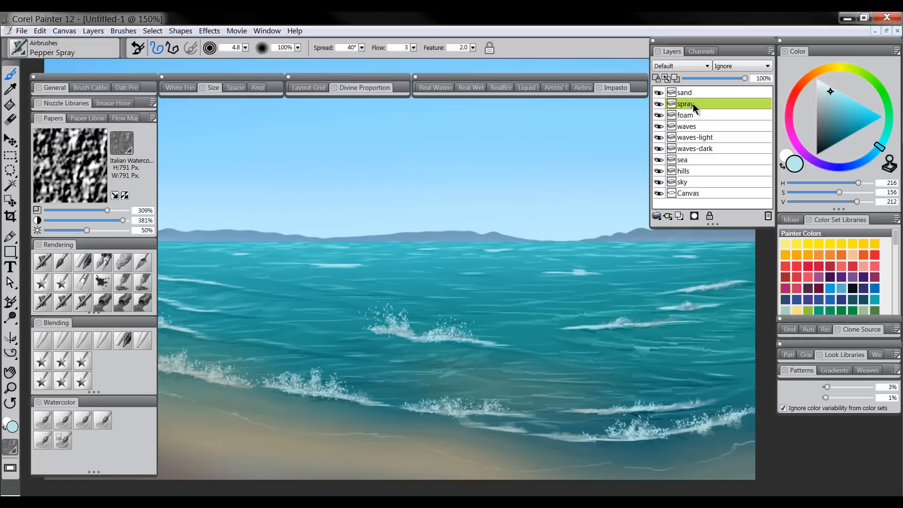
drag(693, 103, 693, 89)
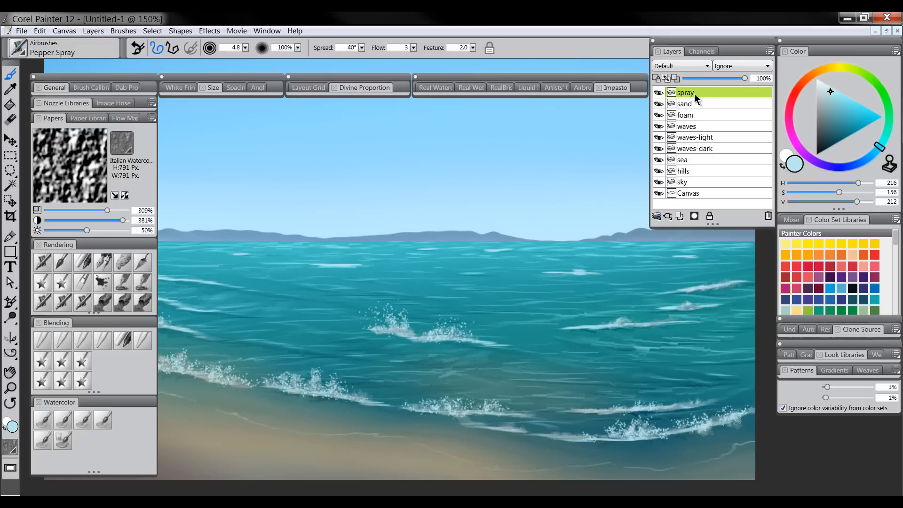
key(Tab)
drag(517, 339, 537, 397)
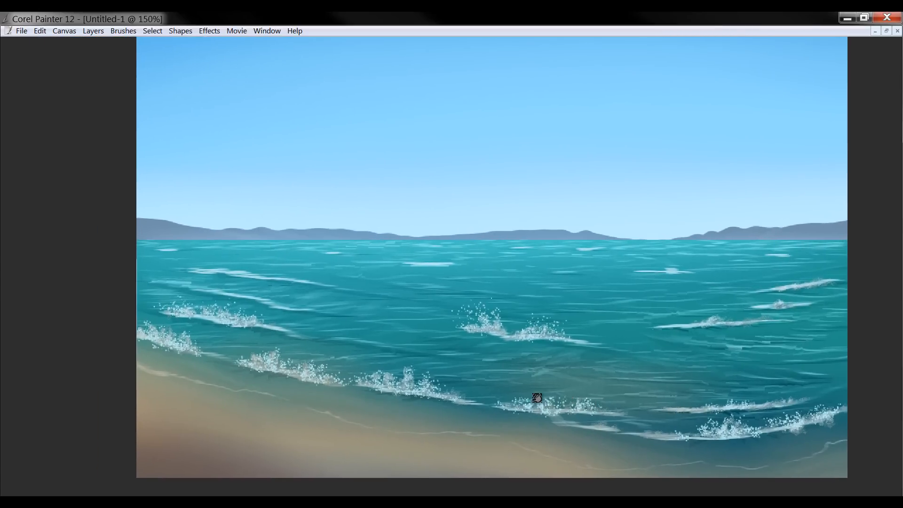
Move the foam layer above the sand layer so it sits directly beneath spray
key(Tab)
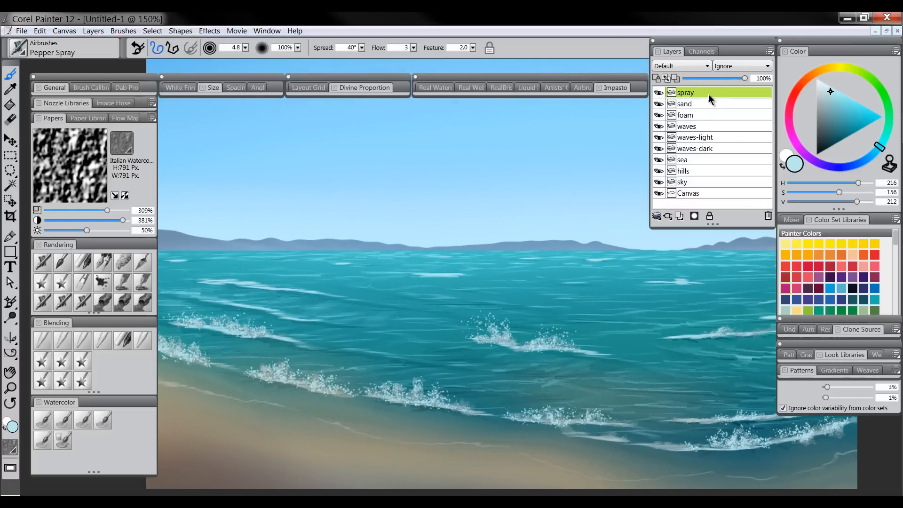
click(698, 112)
click(698, 105)
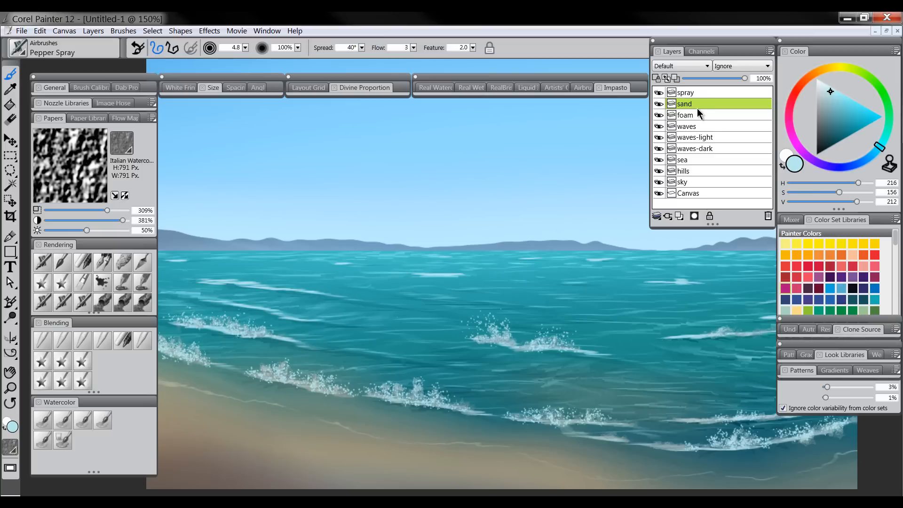
mouse_move(693, 104)
mouse_down()
mouse_move(698, 112)
mouse_move(701, 102)
mouse_up()
key(Tab)
drag(531, 387, 540, 377)
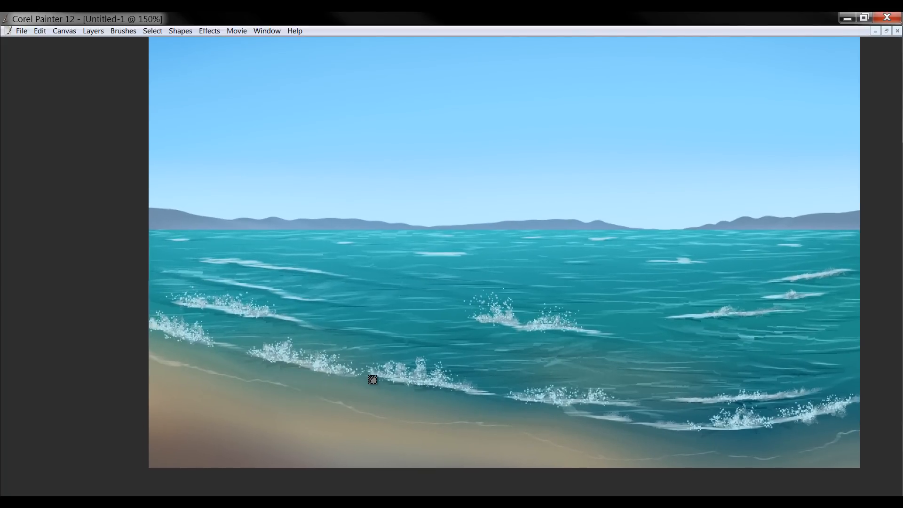
key(Tab)
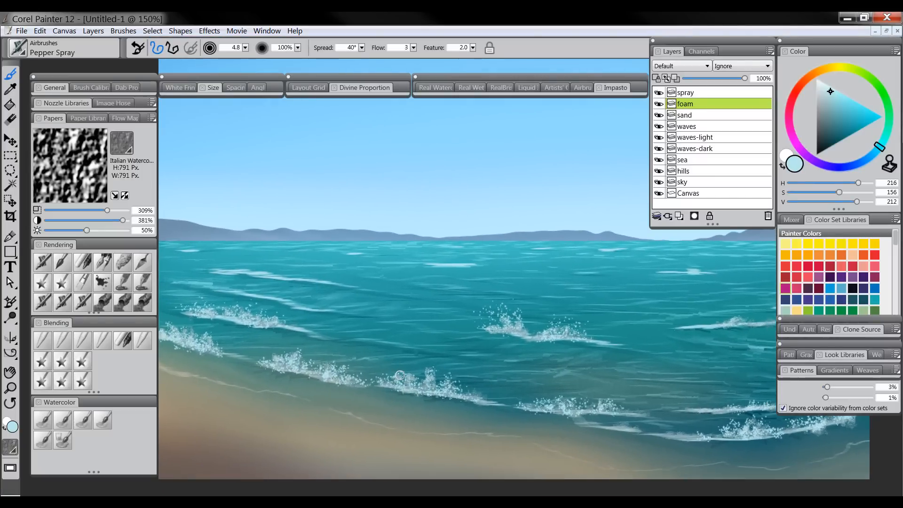
Lighten the Pepper Spray colour to a very pale cyan and spray bright foam dots over the shoreline waves and the small breakers further right
key(Tab)
drag(430, 355, 401, 393)
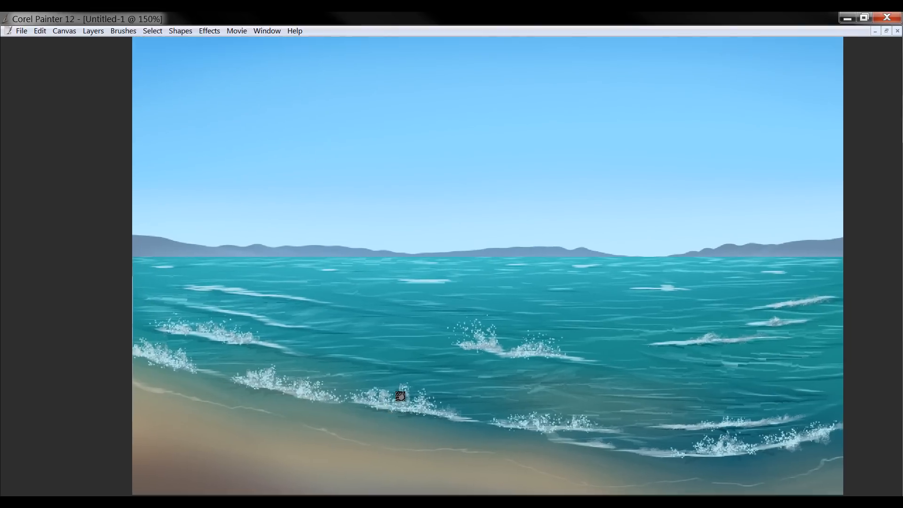
key(Tab)
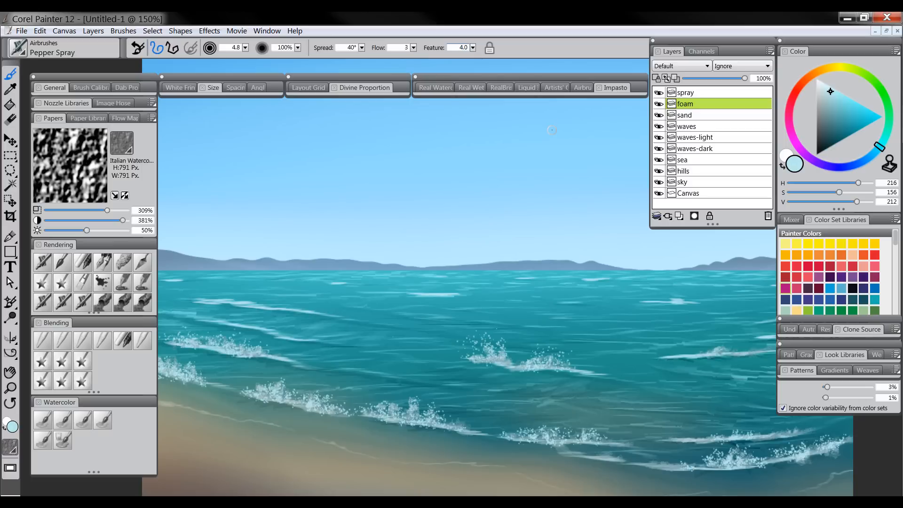
click(827, 85)
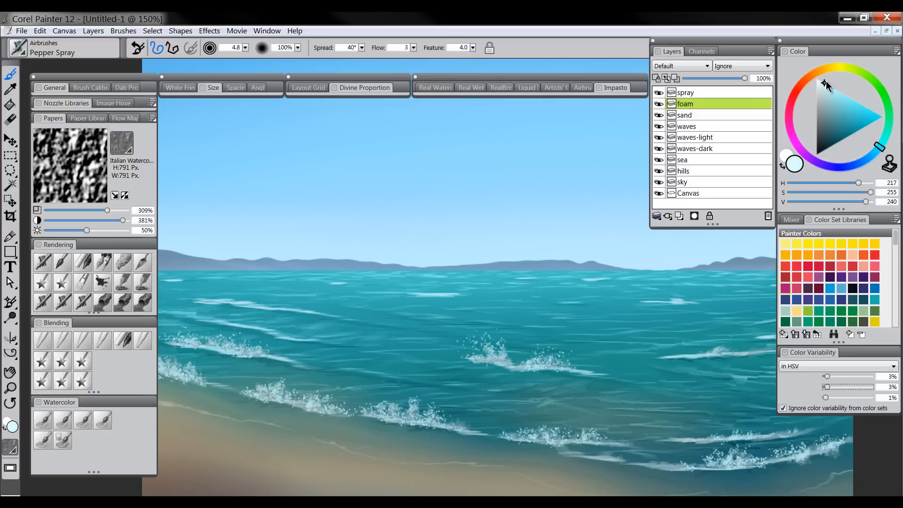
key(Tab)
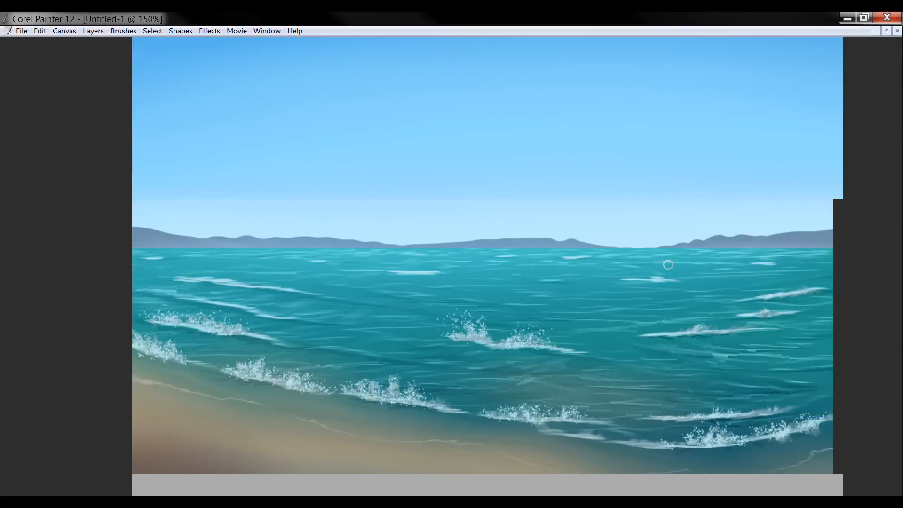
key(ctrl+z)
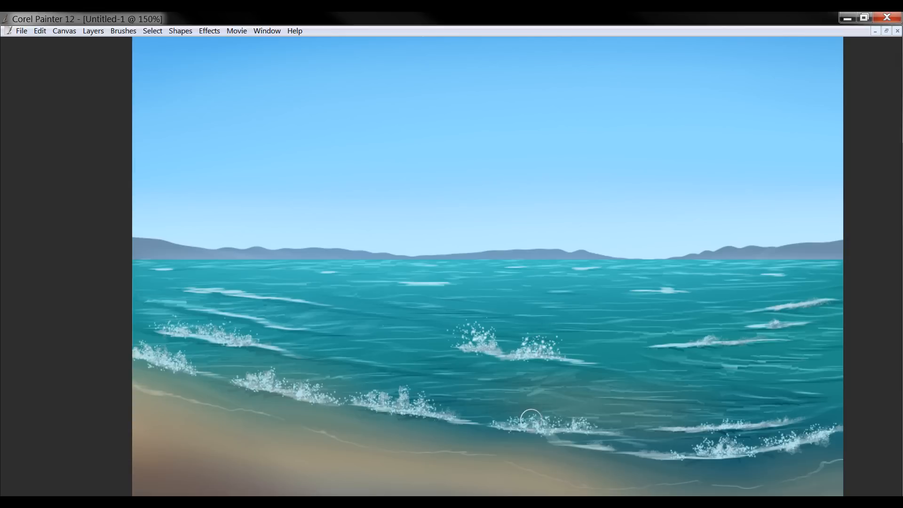
mouse_move(393, 399)
mouse_down()
mouse_move(377, 400)
mouse_move(407, 403)
mouse_up()
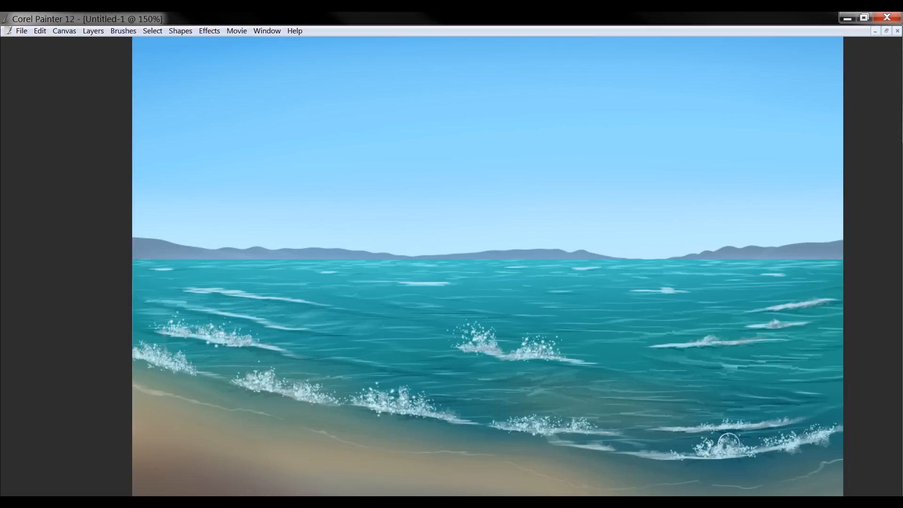
click(708, 342)
drag(711, 340, 723, 339)
click(775, 323)
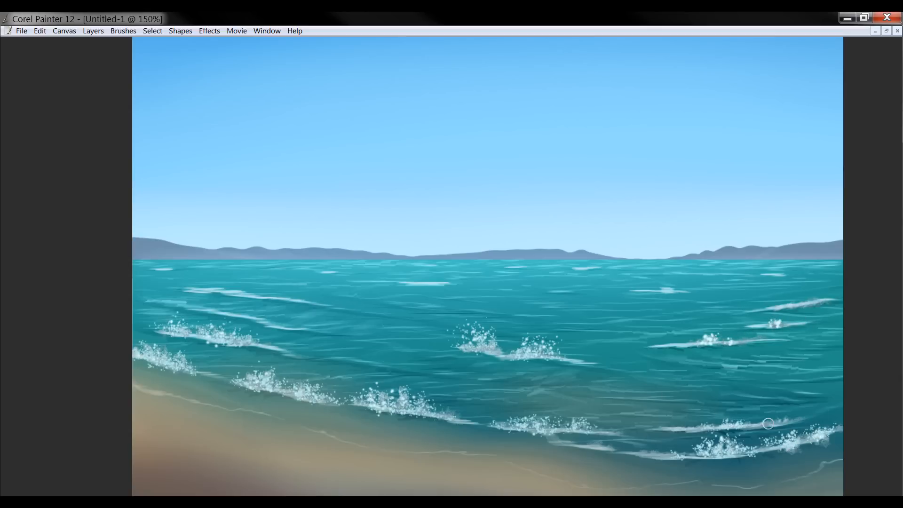
Try the Screen composite method on the foam layer and undo it
key(Tab)
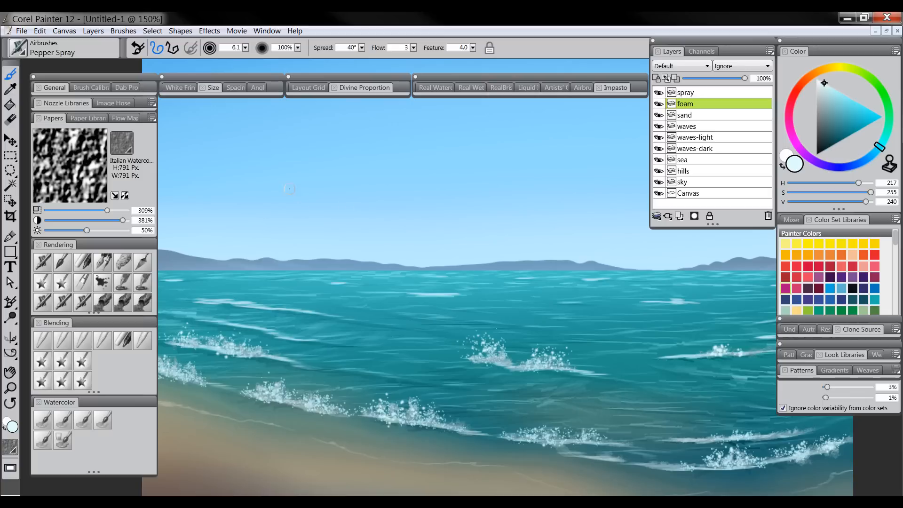
click(690, 70)
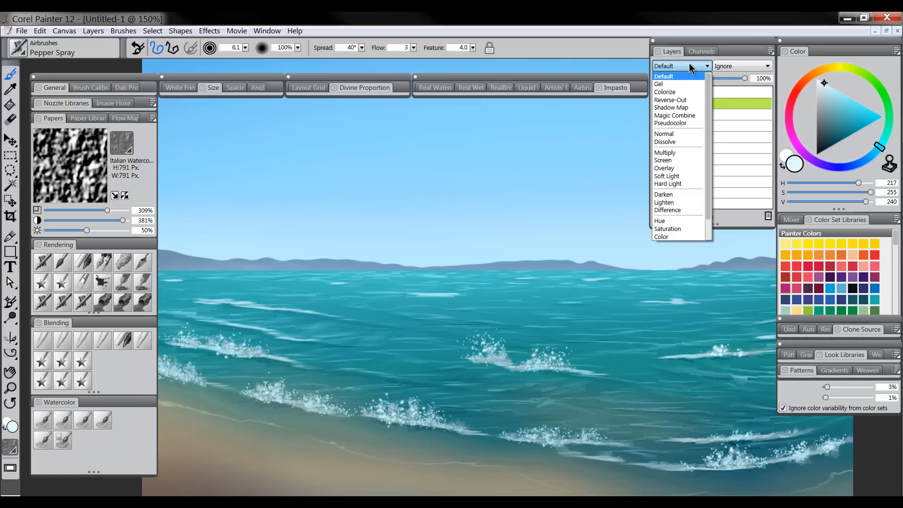
click(682, 161)
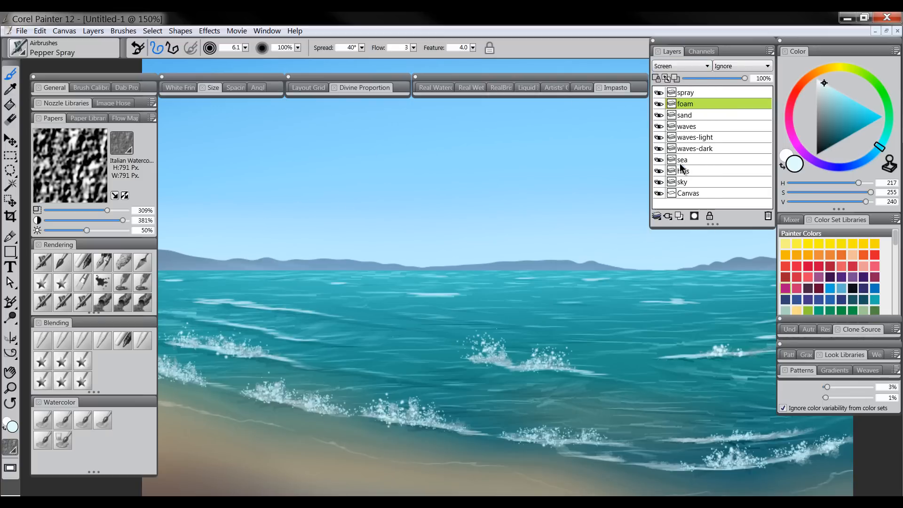
key(ctrl+z)
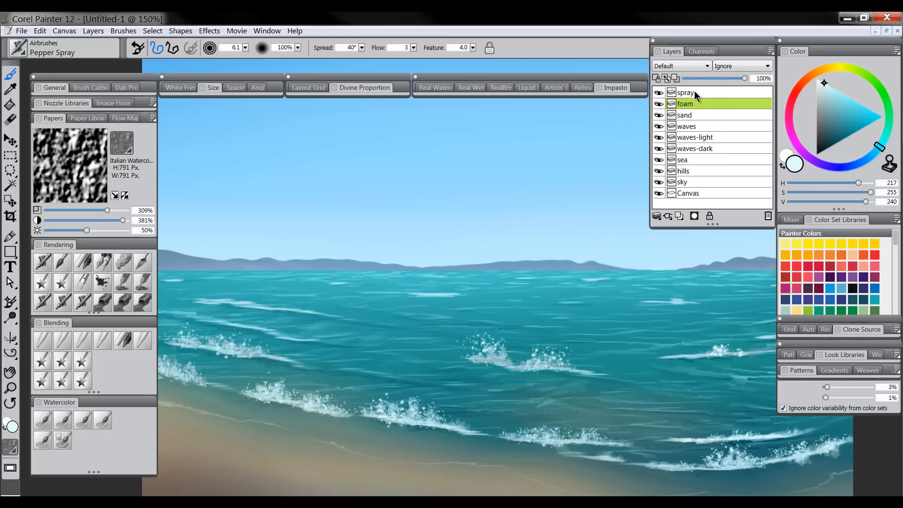
Hide and reshow the foam layer to compare it, and collapse the spray and foam layers into one layer
click(691, 93)
click(693, 106)
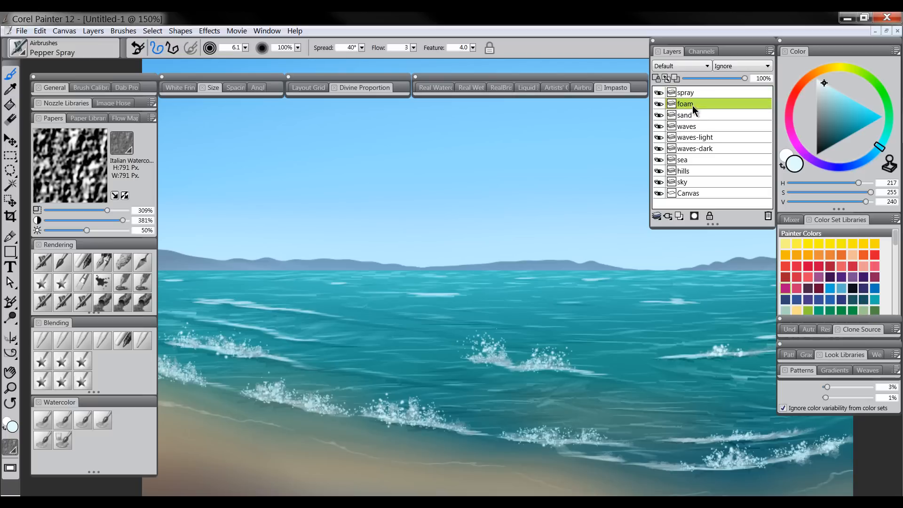
click(660, 104)
click(660, 105)
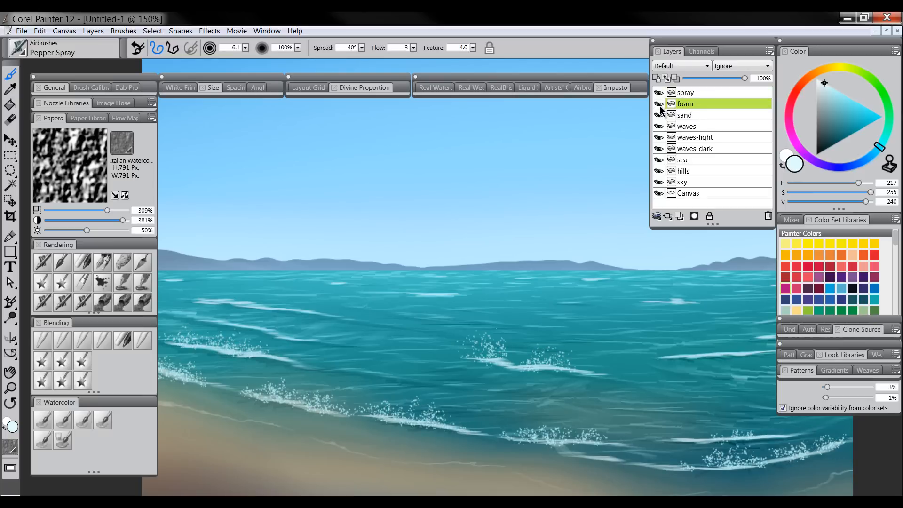
click(693, 91)
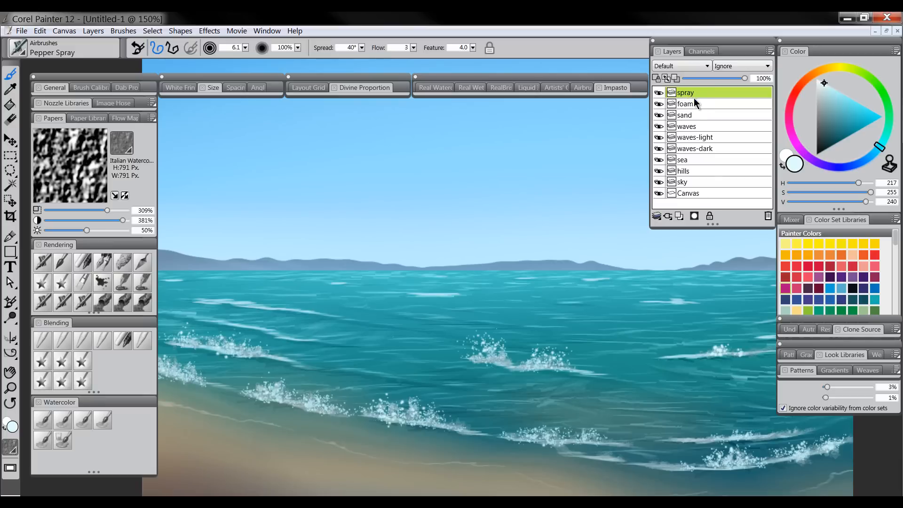
shift+click(693, 105)
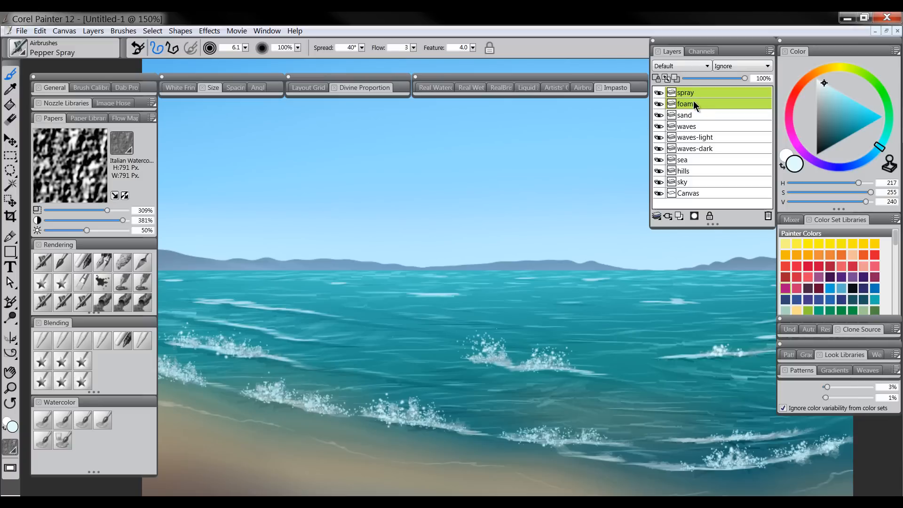
click(656, 217)
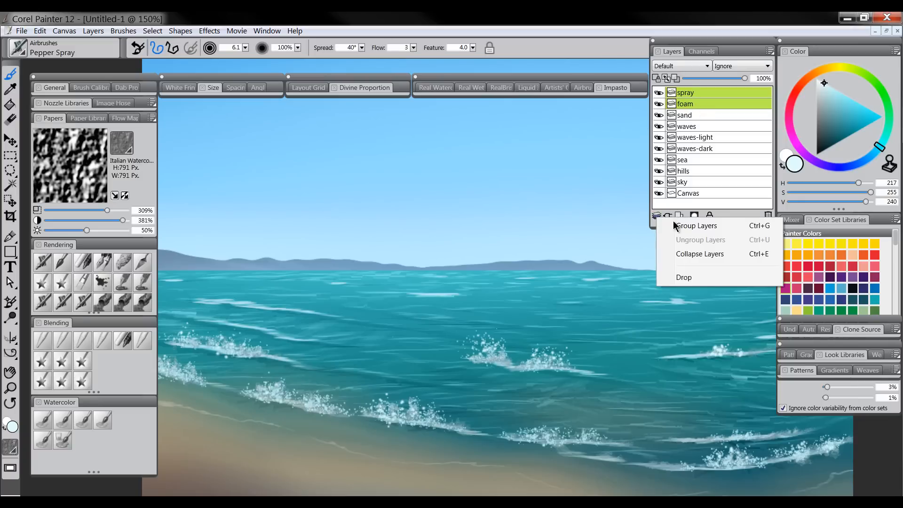
click(694, 253)
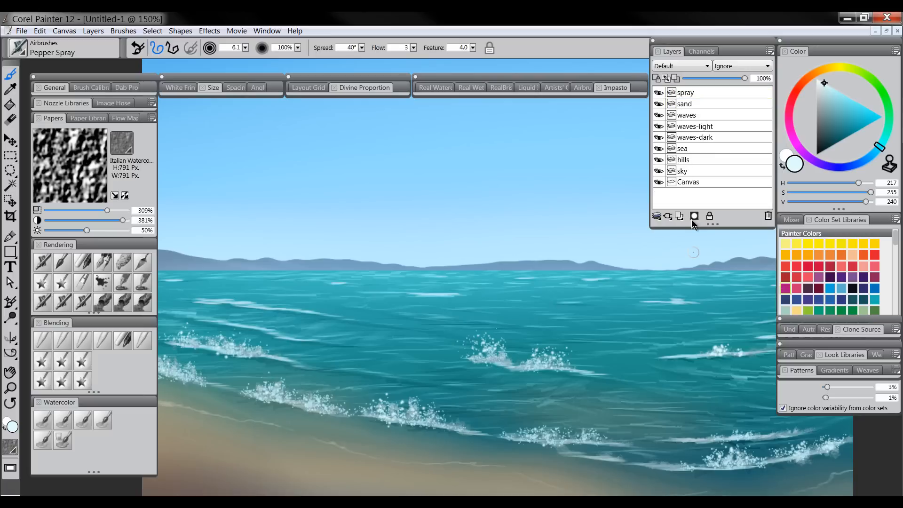
Set the merged spray layer's composite method to Normal
click(689, 96)
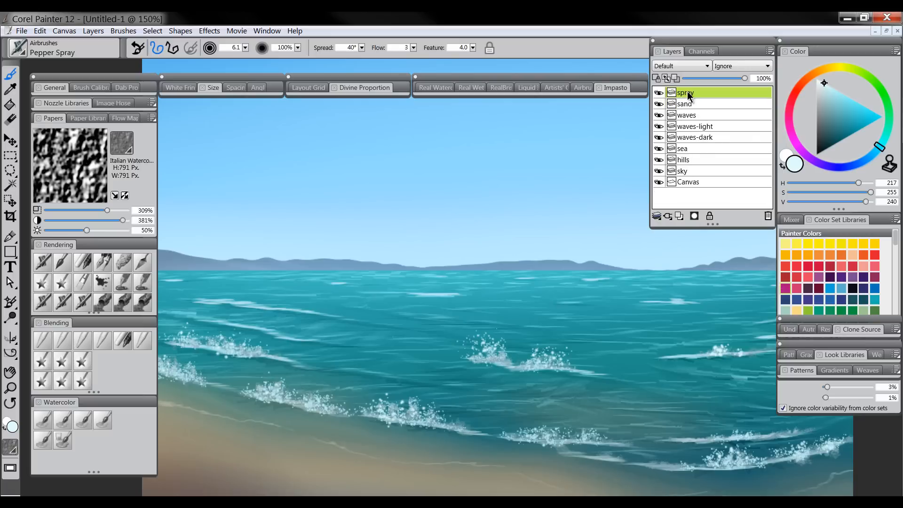
click(684, 67)
click(663, 136)
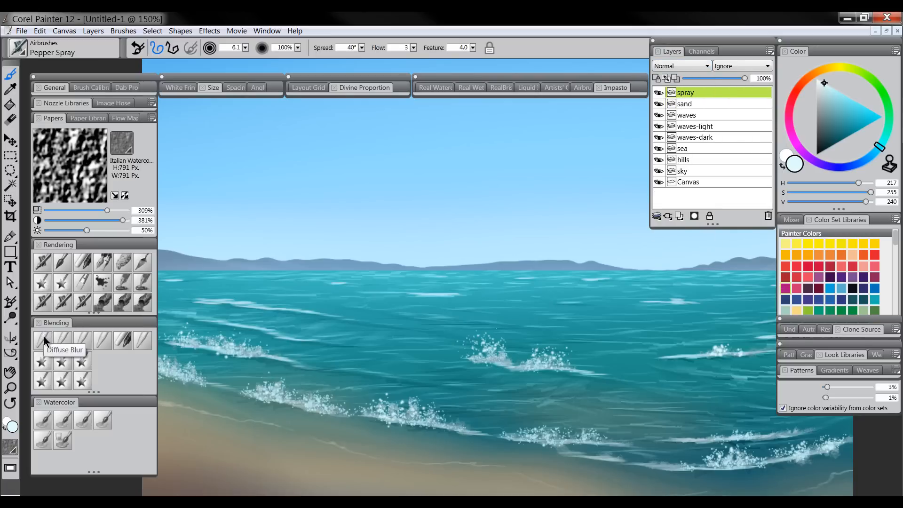
Soften the spray on the central splash and the left and middle shoreline waves with the Diffuse Blur blender, working at 200% zoom
click(43, 337)
key(Tab)
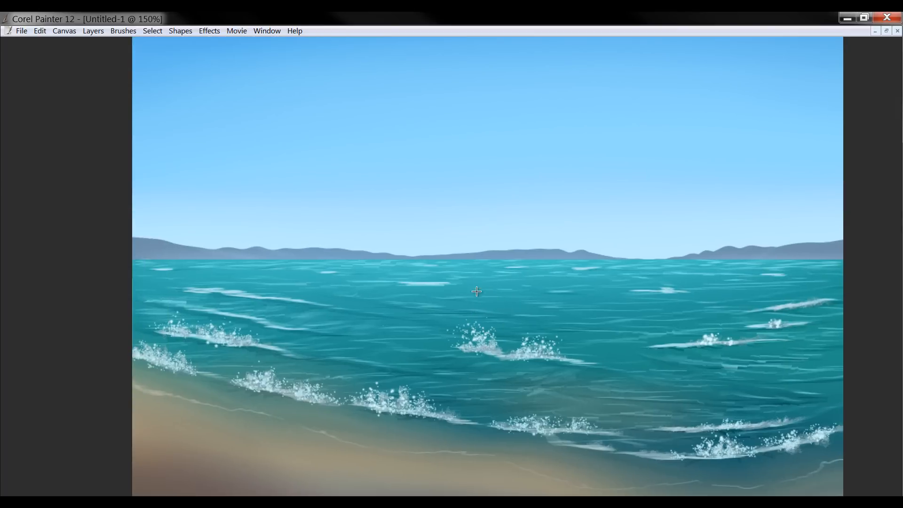
key(Tab)
key(m)
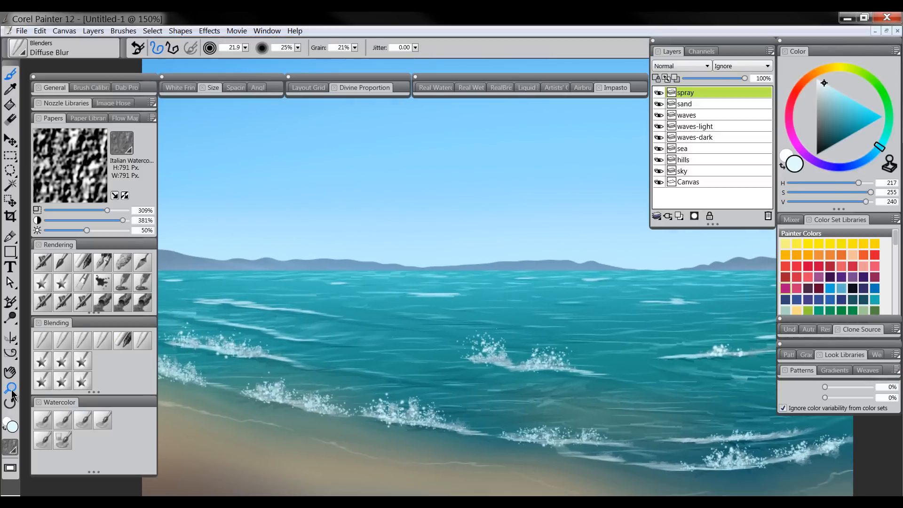
click(482, 346)
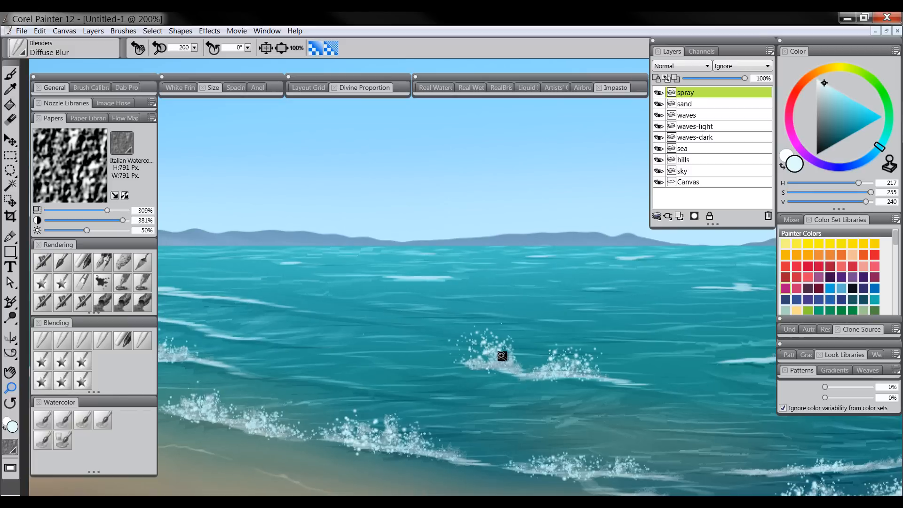
key(b)
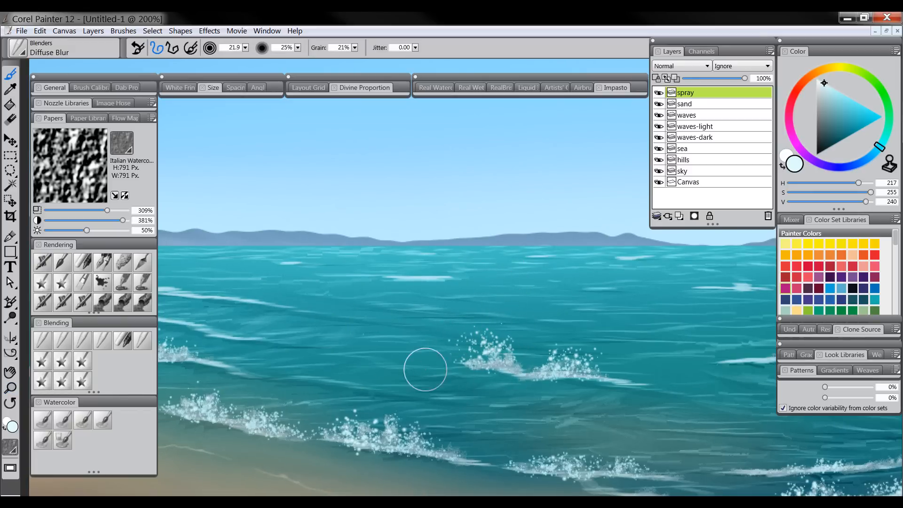
key(Tab)
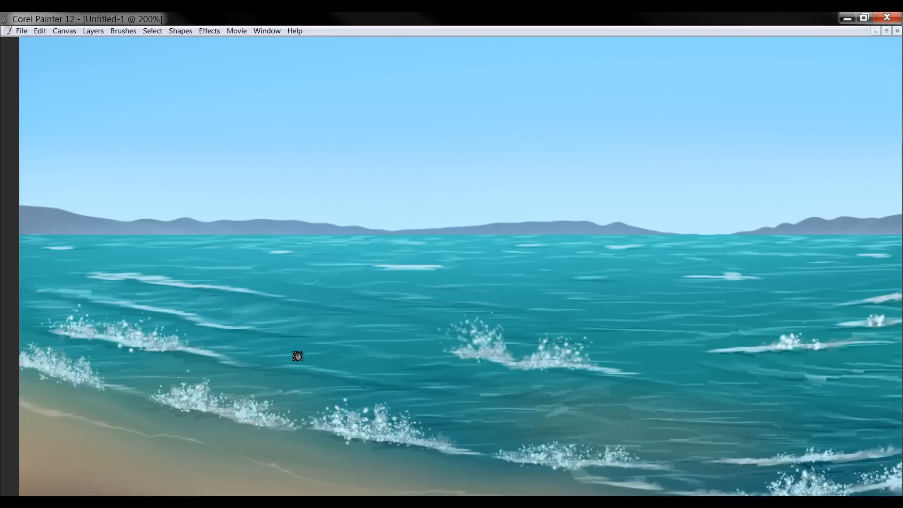
drag(299, 355, 485, 346)
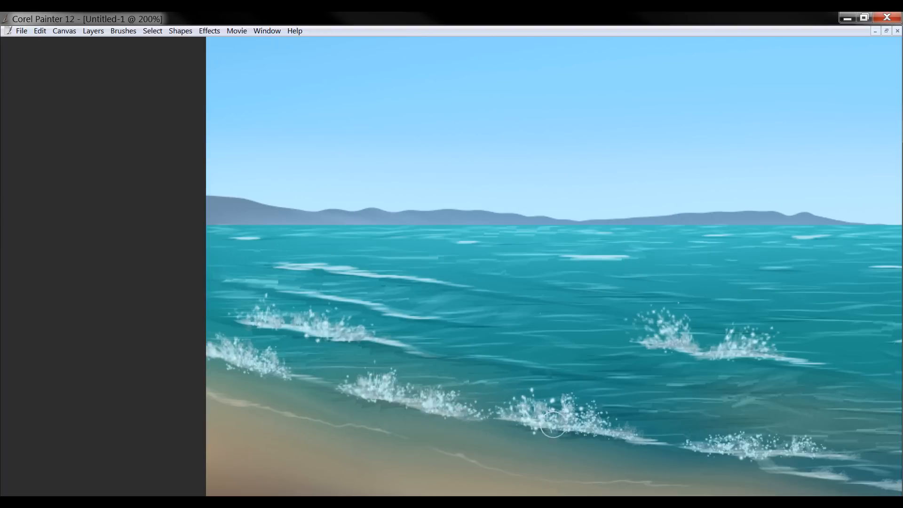
drag(655, 443, 429, 416)
drag(531, 429, 594, 412)
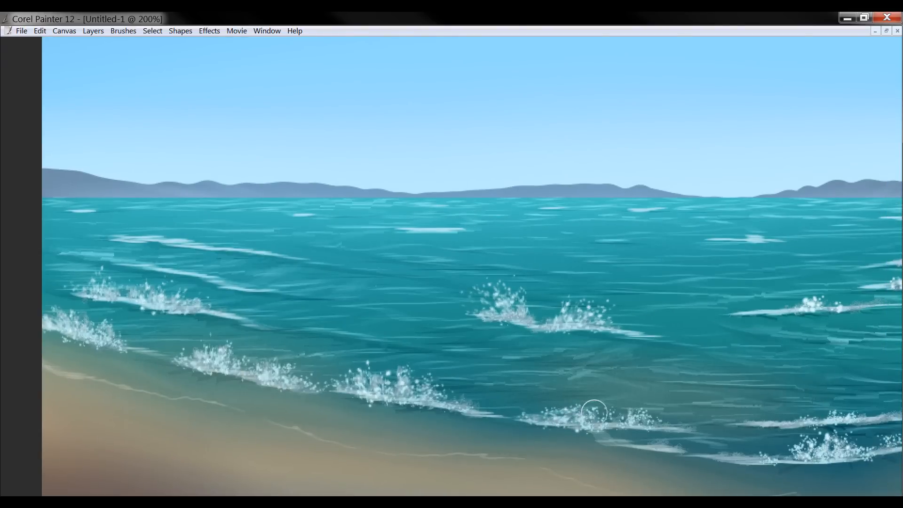
Blend the spray on the right-hand shoreline waves and the small breakers further out with Diffuse Blur
mouse_move(631, 439)
mouse_down()
mouse_move(643, 426)
mouse_move(423, 393)
mouse_up()
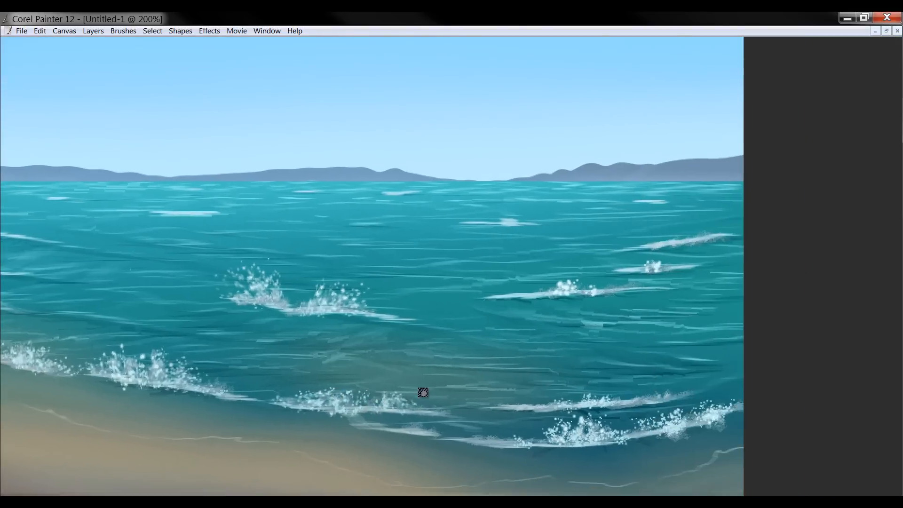
mouse_move(548, 439)
mouse_down()
mouse_move(535, 423)
mouse_move(593, 418)
mouse_move(627, 429)
mouse_up()
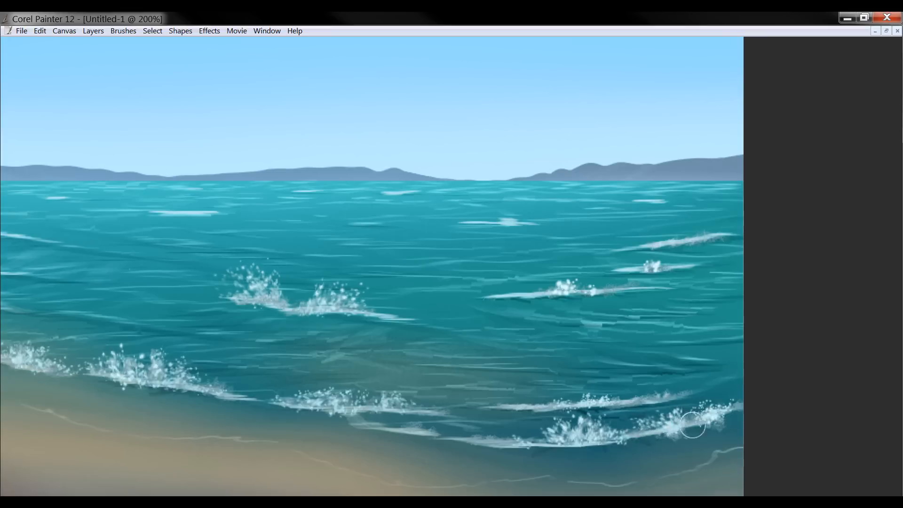
mouse_move(572, 407)
mouse_down()
mouse_move(581, 397)
mouse_move(608, 399)
mouse_up()
mouse_move(557, 285)
mouse_down()
mouse_move(577, 275)
mouse_move(577, 283)
mouse_up()
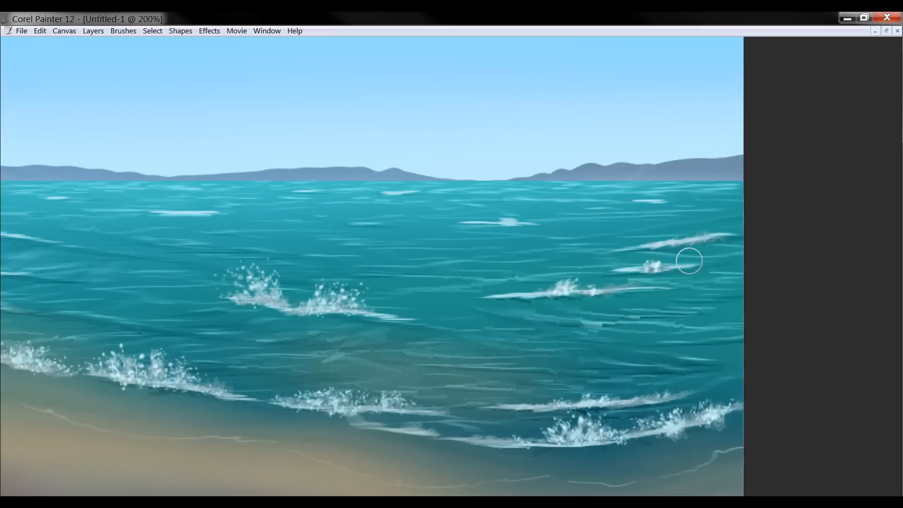
Examine the softened spray across the whole painting at 75% and 100% zoom
mouse_move(421, 323)
mouse_down()
mouse_move(450, 299)
mouse_move(746, 467)
mouse_up()
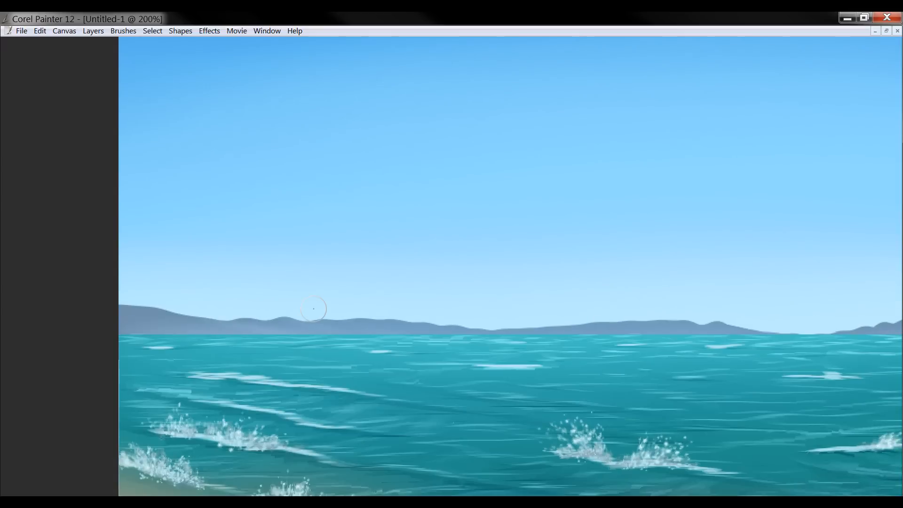
key(Tab)
click(10, 387)
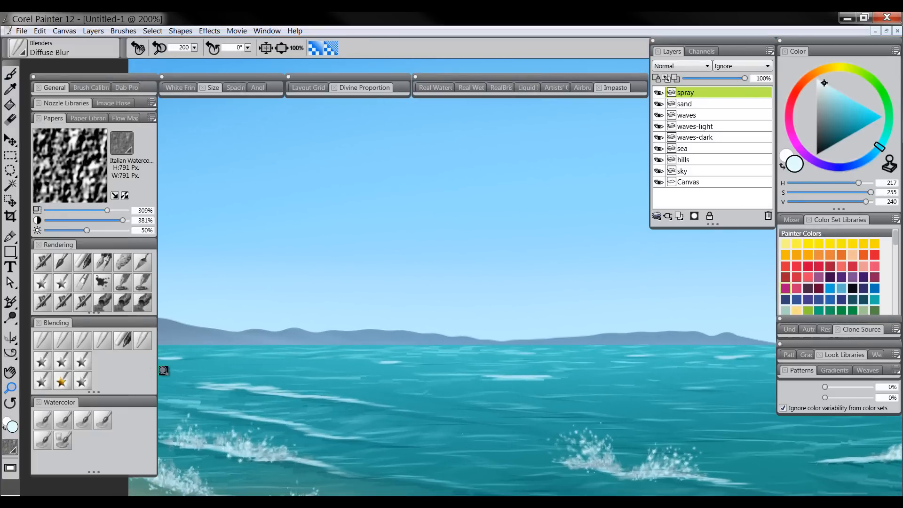
alt+click(398, 409)
alt+click(401, 411)
alt+click(439, 408)
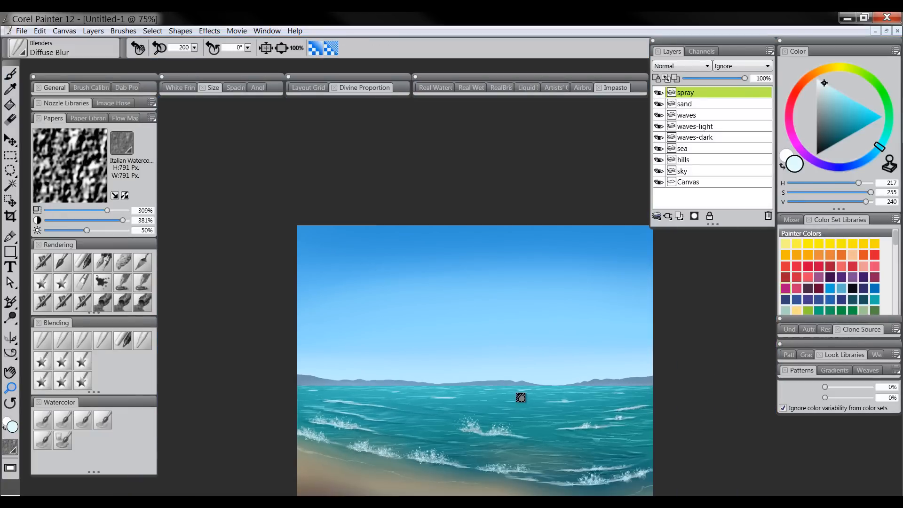
drag(521, 397, 498, 371)
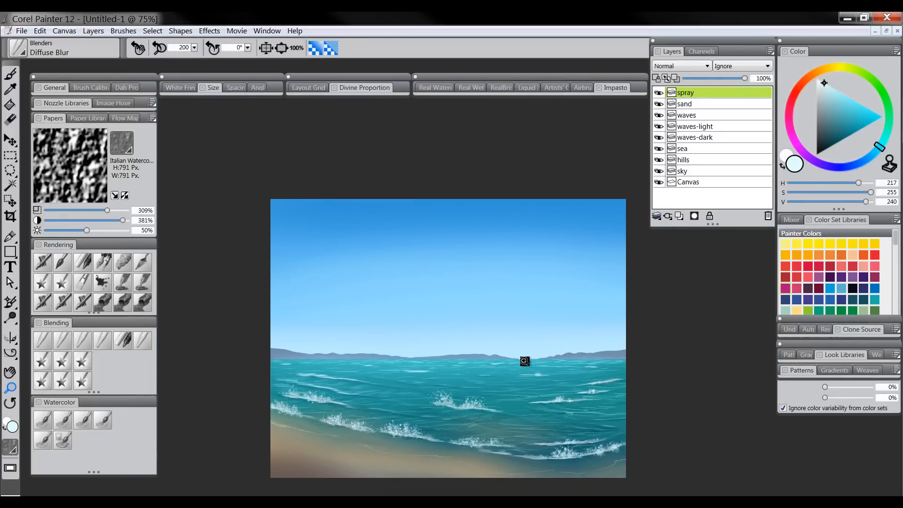
click(513, 378)
drag(510, 379, 502, 354)
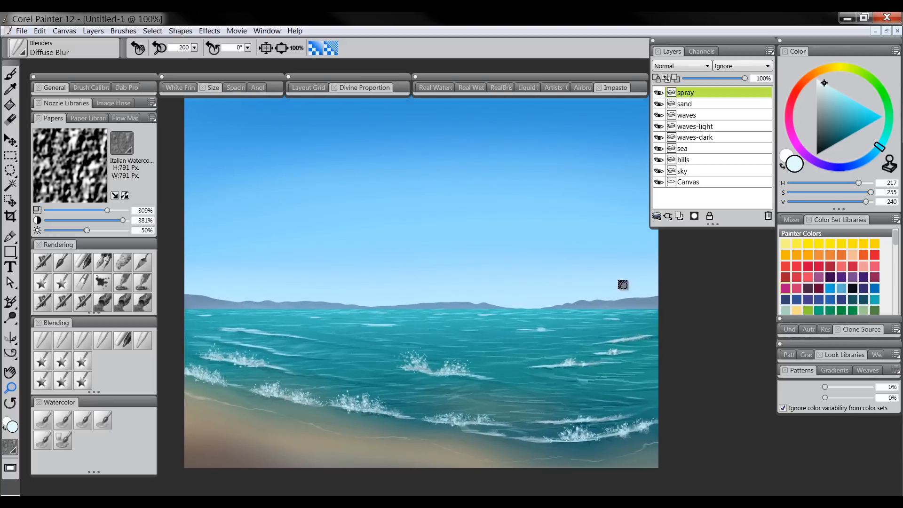
Add a new layer above waves-light and name it water-dark
click(704, 128)
click(680, 216)
double_click(688, 127)
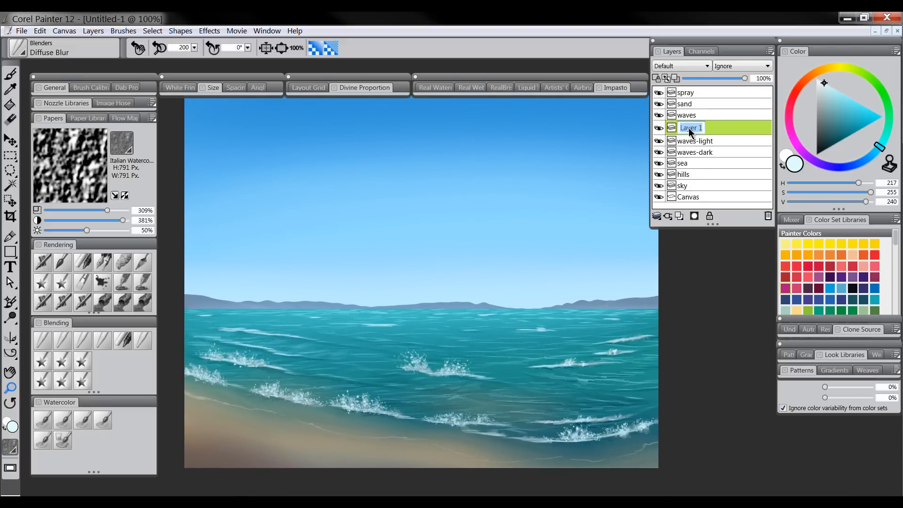
text(water-dark)
key(Return)
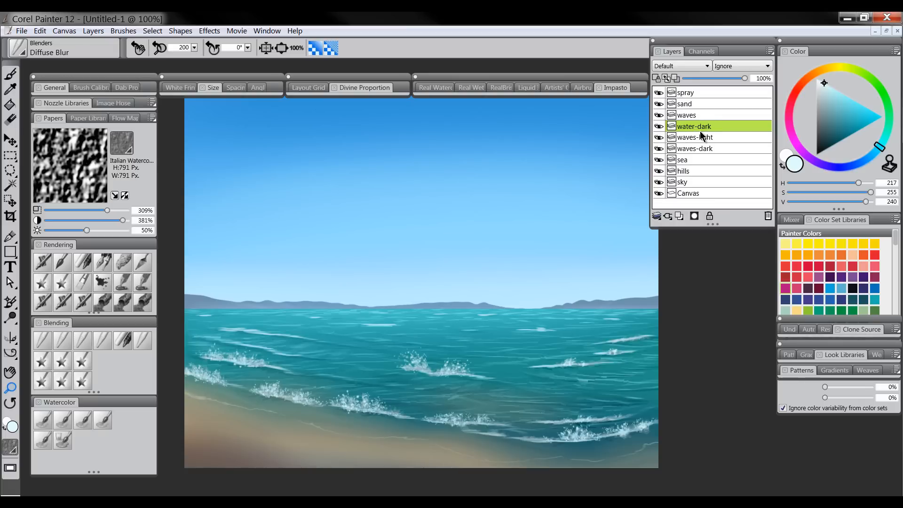
Set the water-dark layer's composite method to Multiply
click(679, 67)
click(691, 68)
click(685, 69)
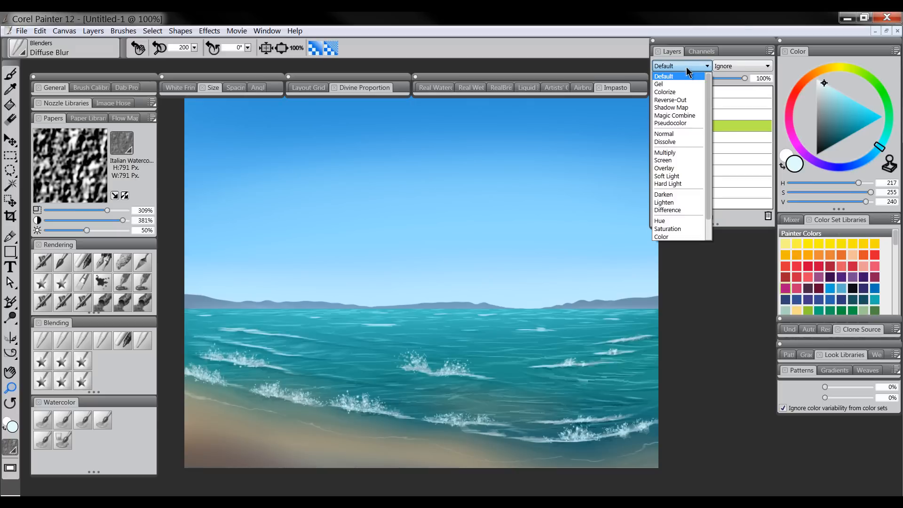
click(674, 154)
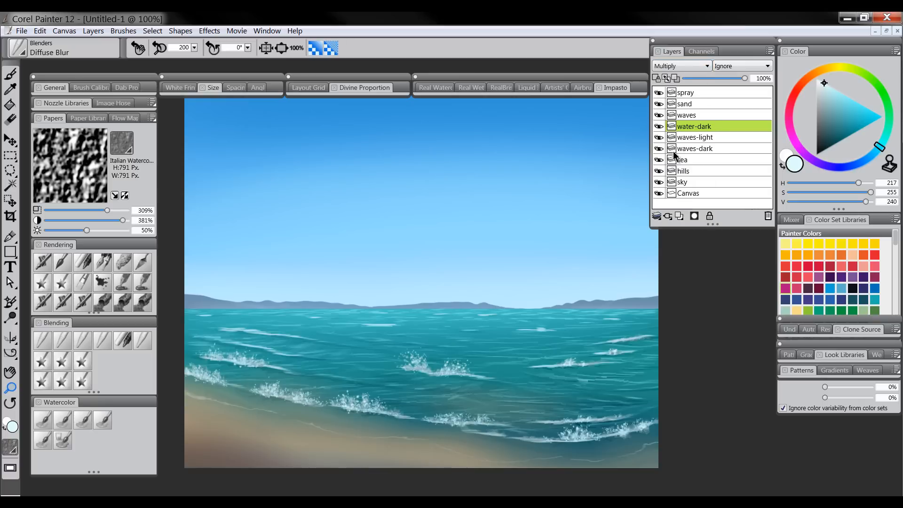
Using the Digital Airbrush in dark blue (H 226, S 114, V 84), paint shadows beneath the left-hand waves on the water-dark layer
click(837, 131)
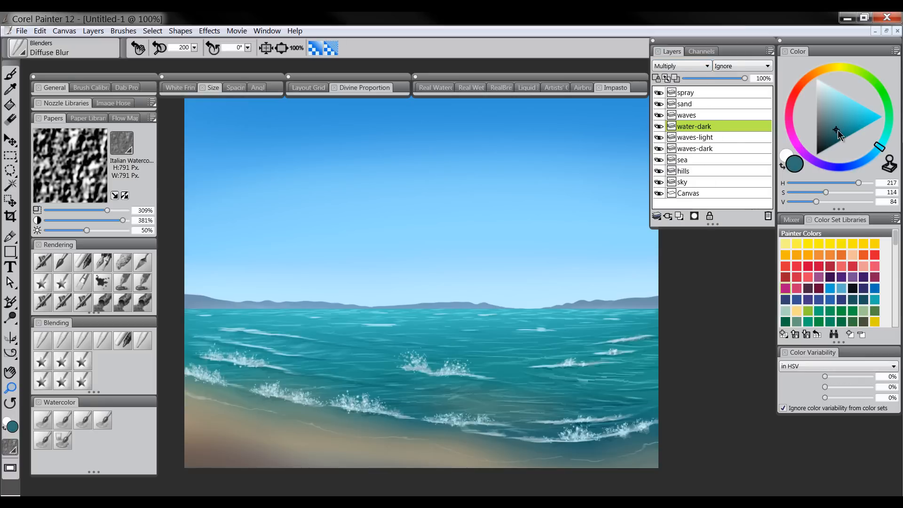
click(876, 159)
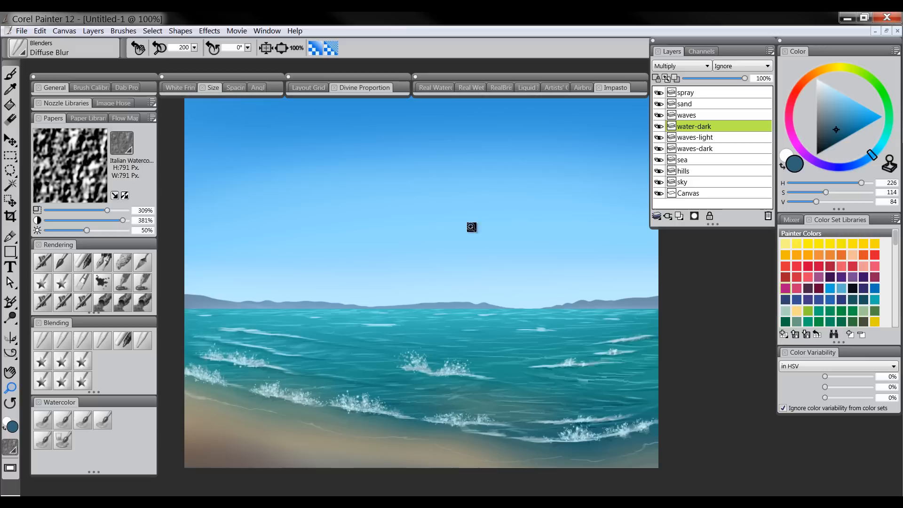
click(97, 269)
key(Tab)
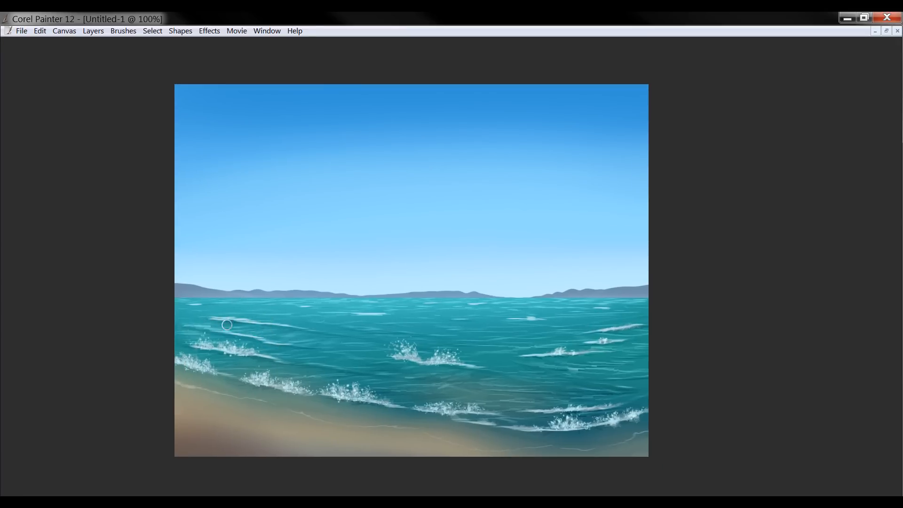
drag(251, 325, 294, 328)
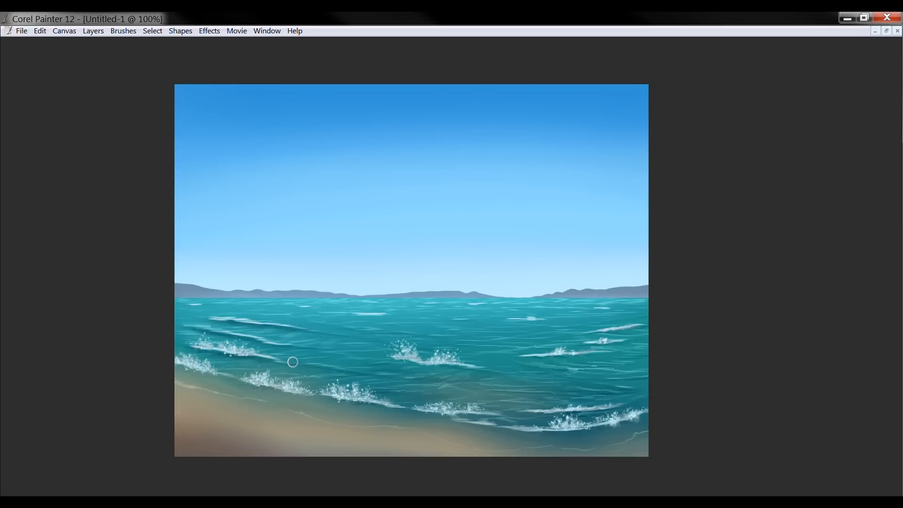
drag(293, 362, 222, 355)
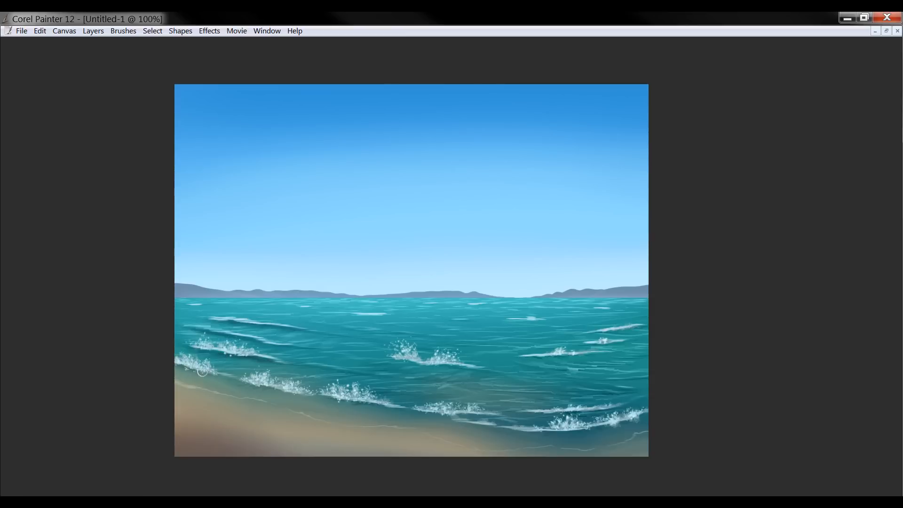
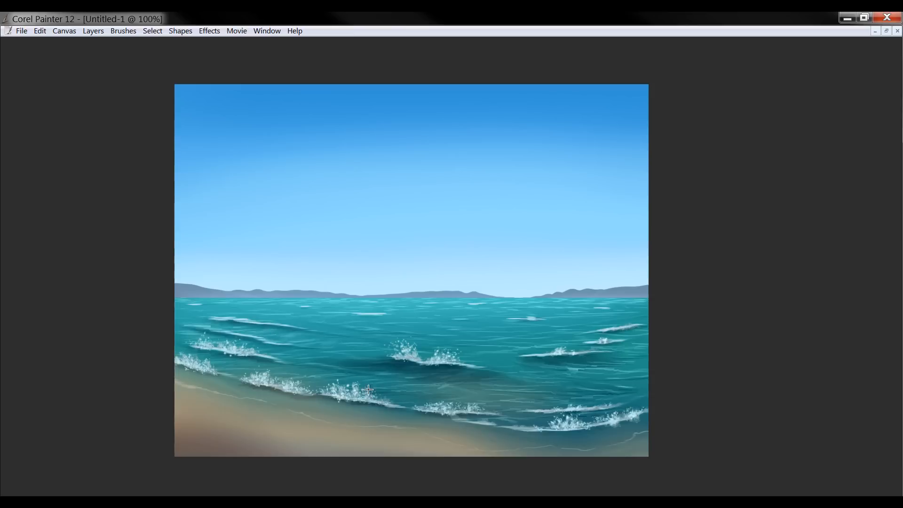
Vary the brush size and darken the water above the right-hand shoreline waves, around the central and left breakers, and further out
key(bracketright)
key(bracketright)
key(bracketright)
key(bracketleft)
key(bracketleft)
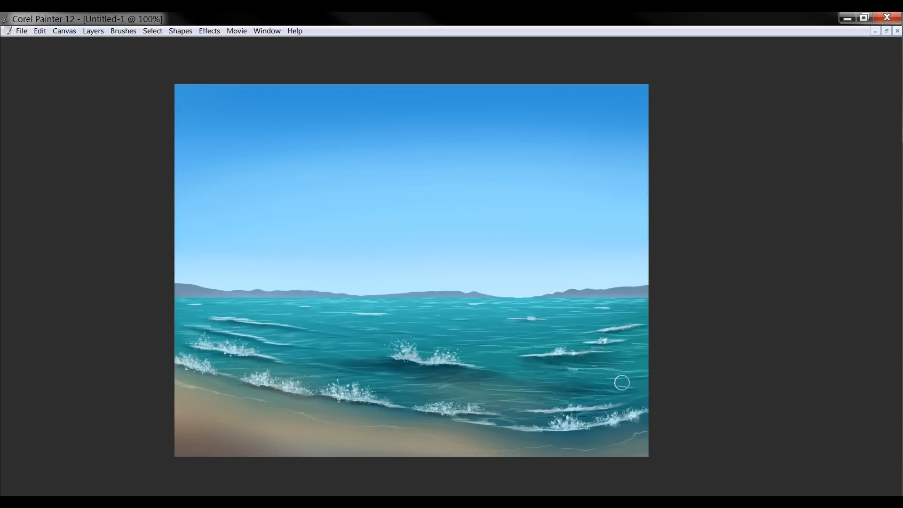
drag(505, 400, 620, 398)
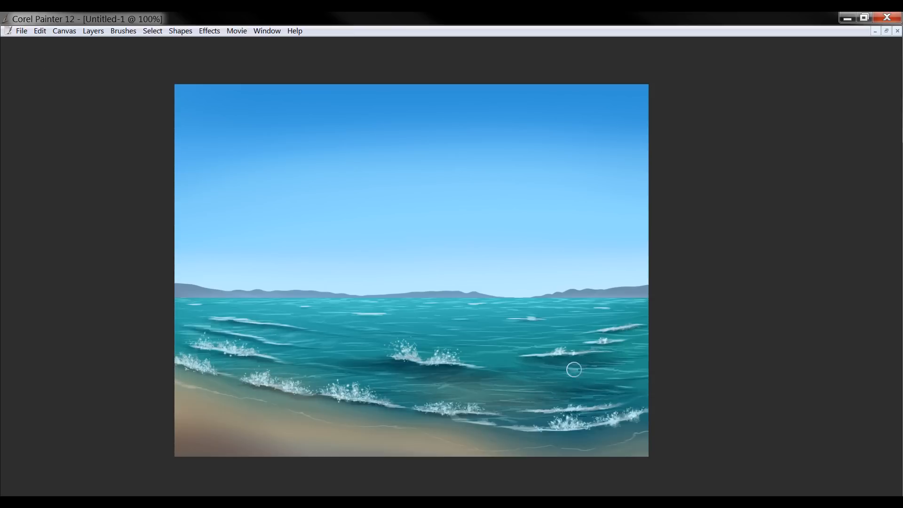
drag(360, 389, 461, 390)
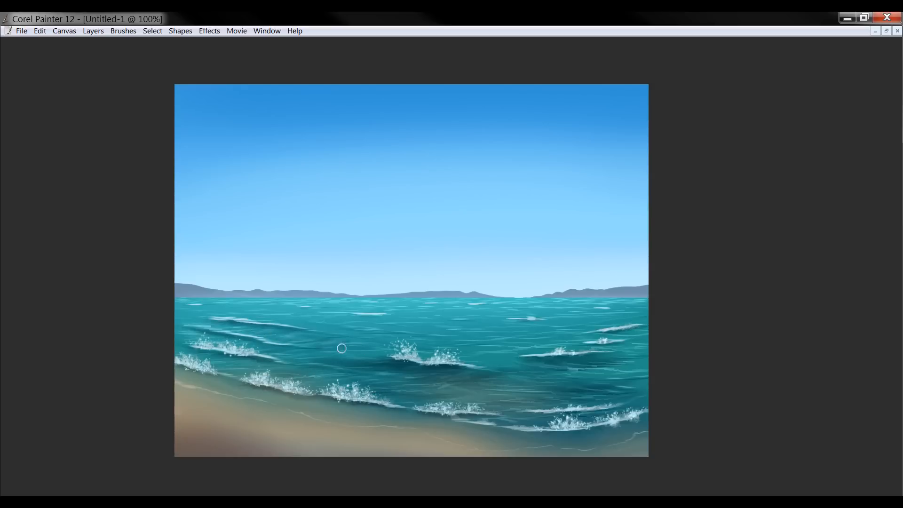
drag(205, 356, 260, 367)
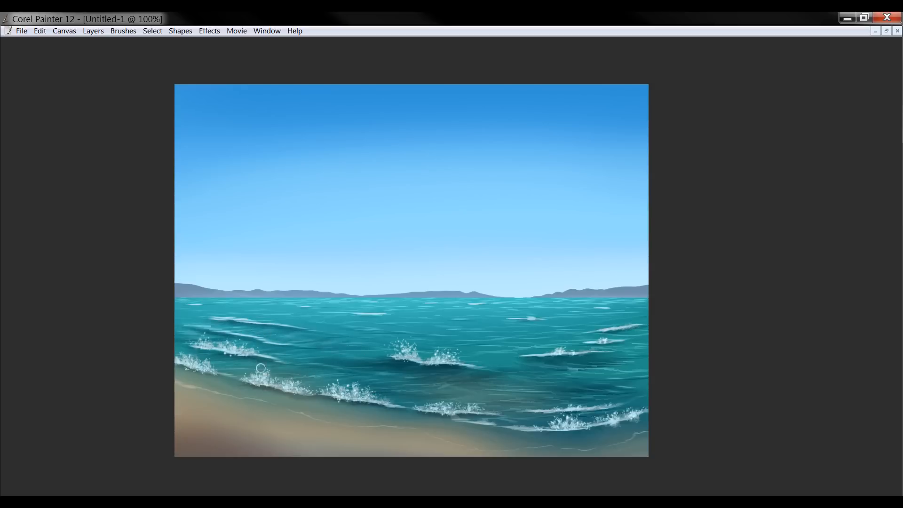
mouse_move(381, 326)
mouse_down()
mouse_move(545, 329)
mouse_move(362, 322)
mouse_up()
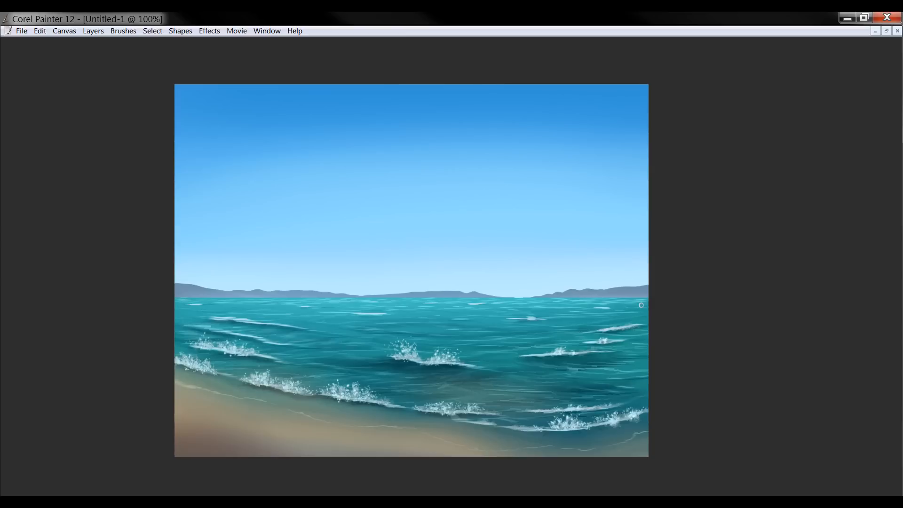
Compare the painting with and without the water-dark layer, and reduce that layer's opacity to 81%
key(Tab)
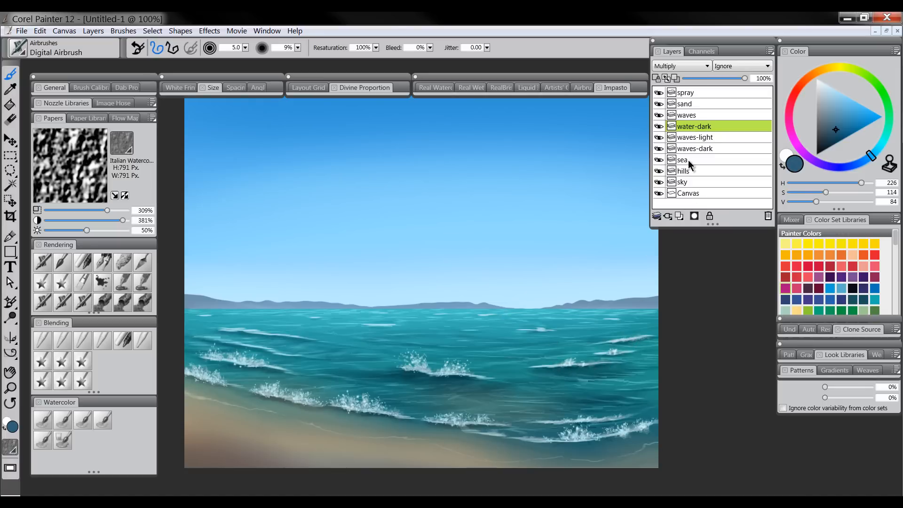
click(659, 126)
click(659, 126)
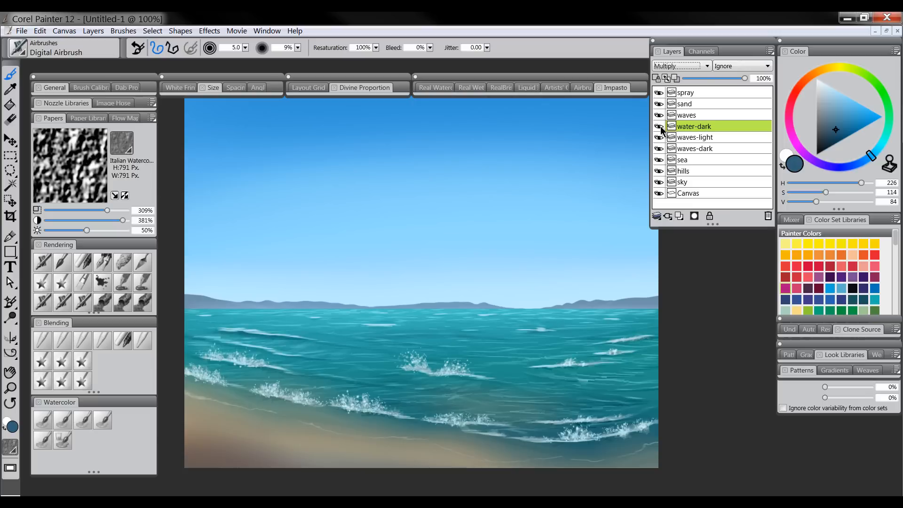
click(660, 126)
click(660, 126)
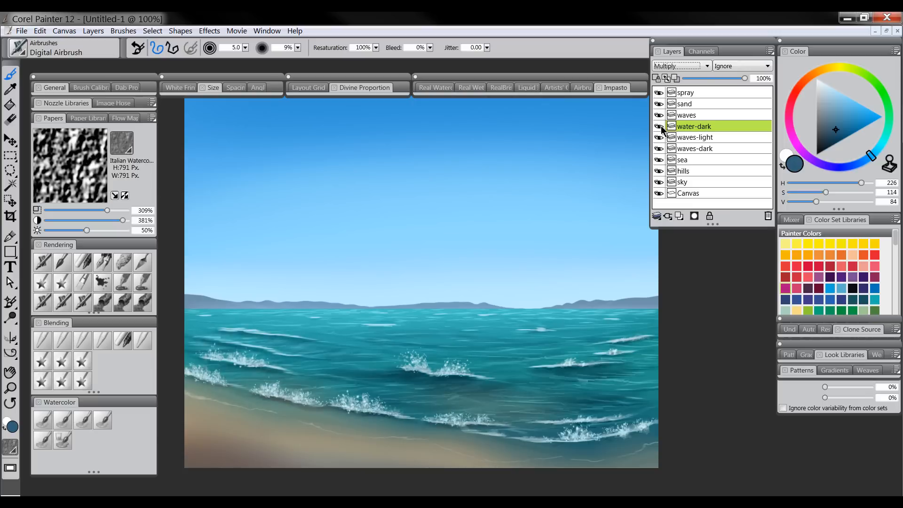
mouse_move(727, 78)
mouse_down()
mouse_move(700, 81)
mouse_move(734, 79)
mouse_up()
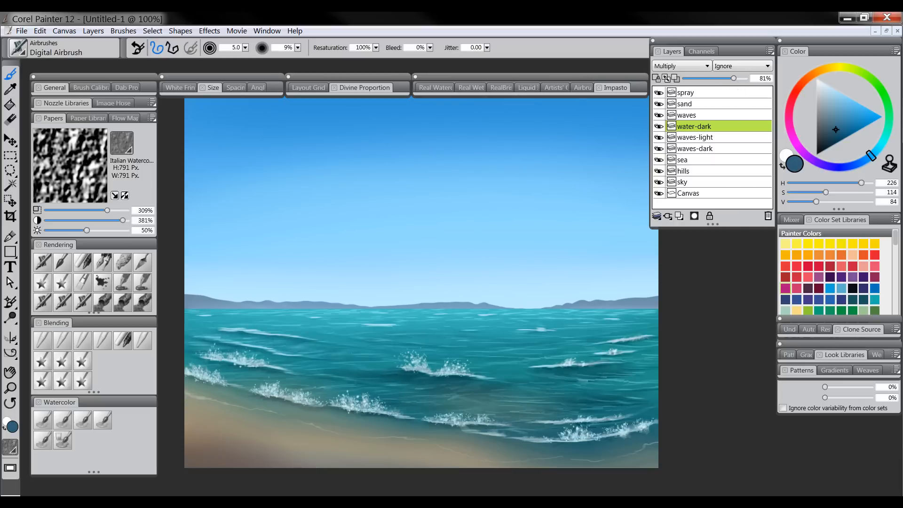
Examine the darkened water across the whole painting at zoom levels between 25% and 100%
click(9, 387)
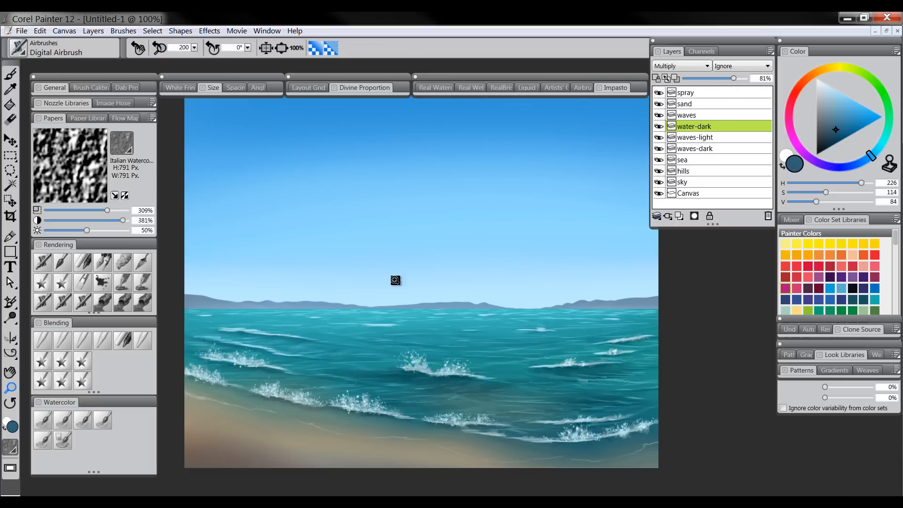
alt+click(477, 350)
alt+click(479, 350)
alt+click(481, 356)
alt+click(502, 363)
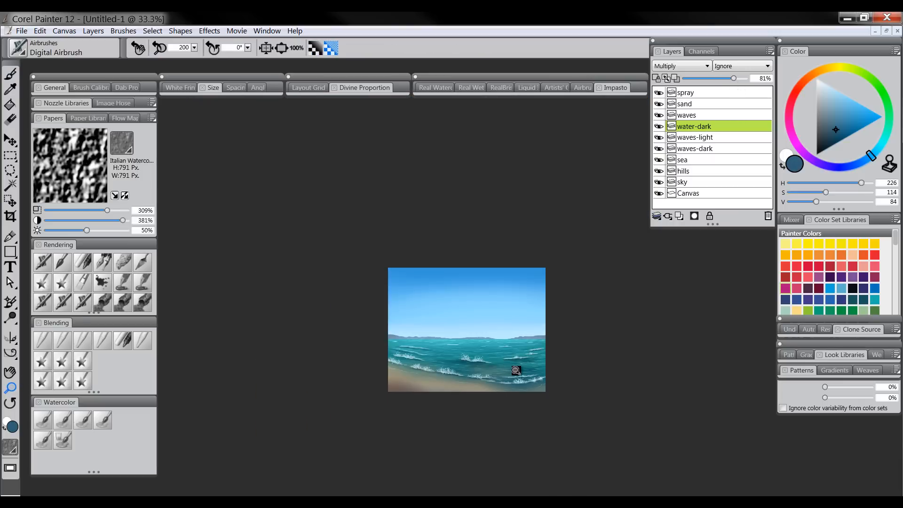
alt+click(525, 372)
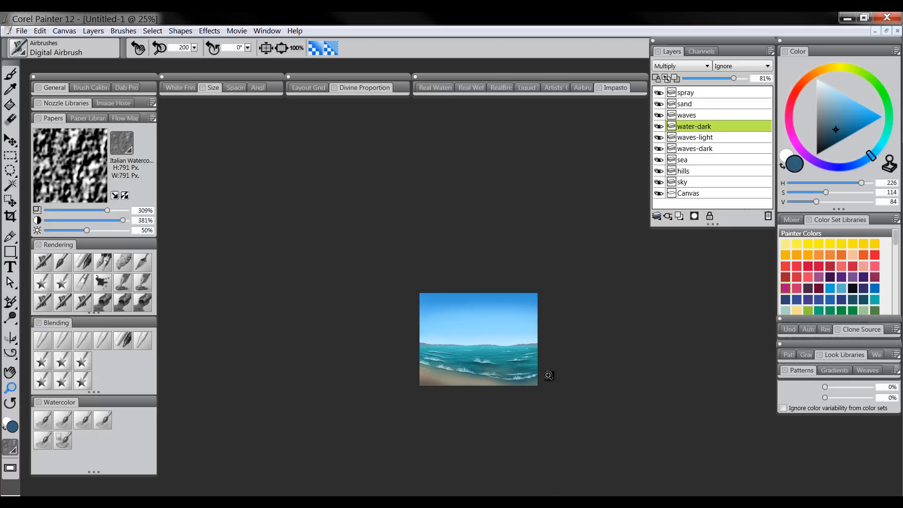
click(488, 365)
click(489, 365)
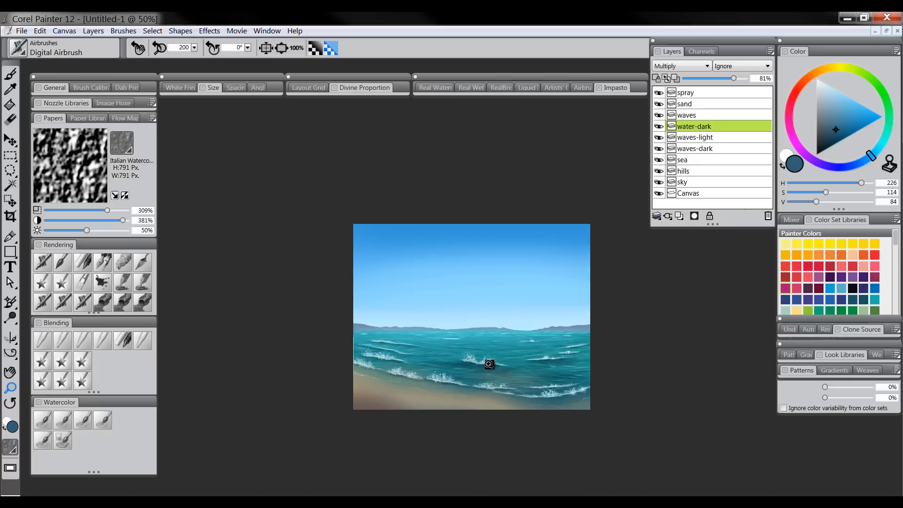
click(491, 366)
click(488, 397)
click(470, 367)
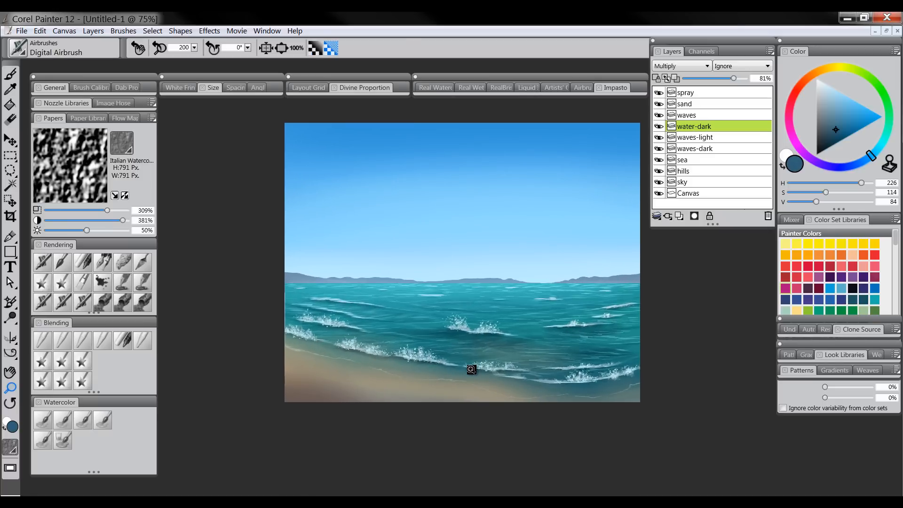
click(473, 373)
mouse_move(473, 379)
mouse_down()
mouse_move(490, 382)
mouse_move(464, 380)
mouse_up()
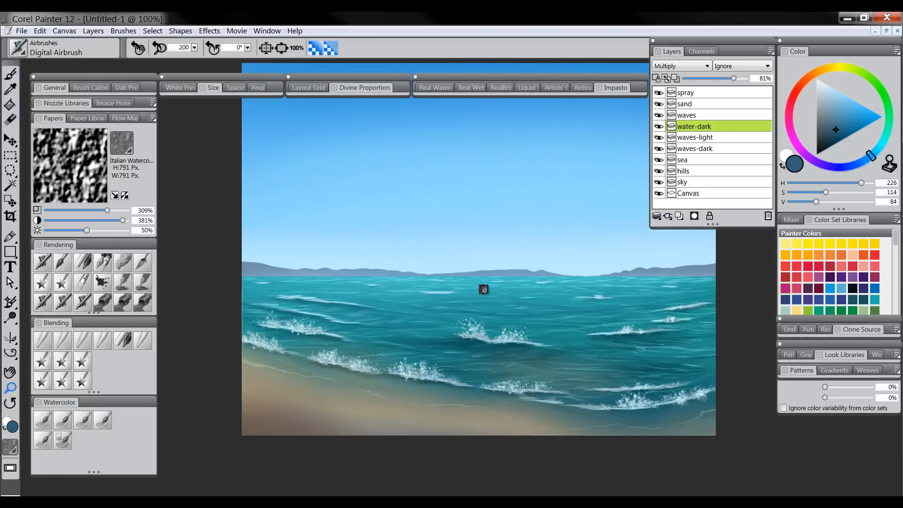
drag(478, 297, 468, 315)
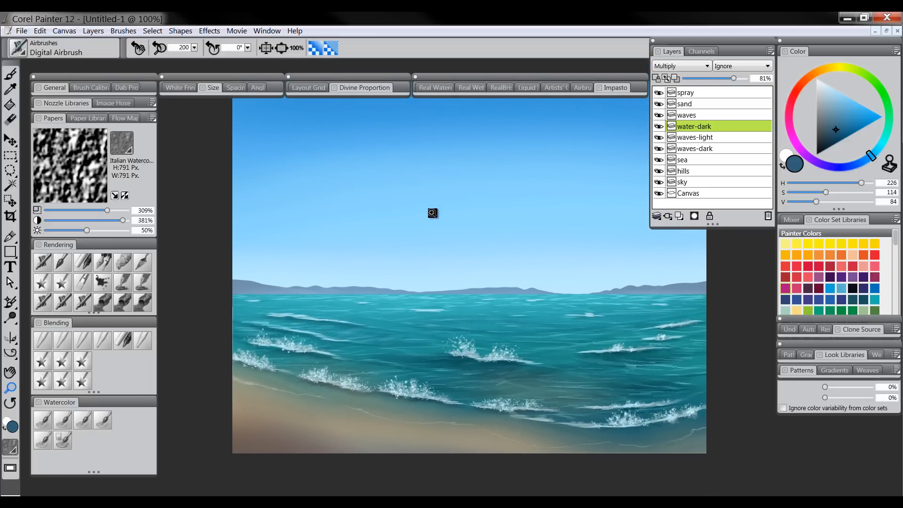
On the sand layer, stipple dark brown texture (H 101, S 39, V 68) over the lower-left beach with the Custom Sponge at size 113.6
click(691, 103)
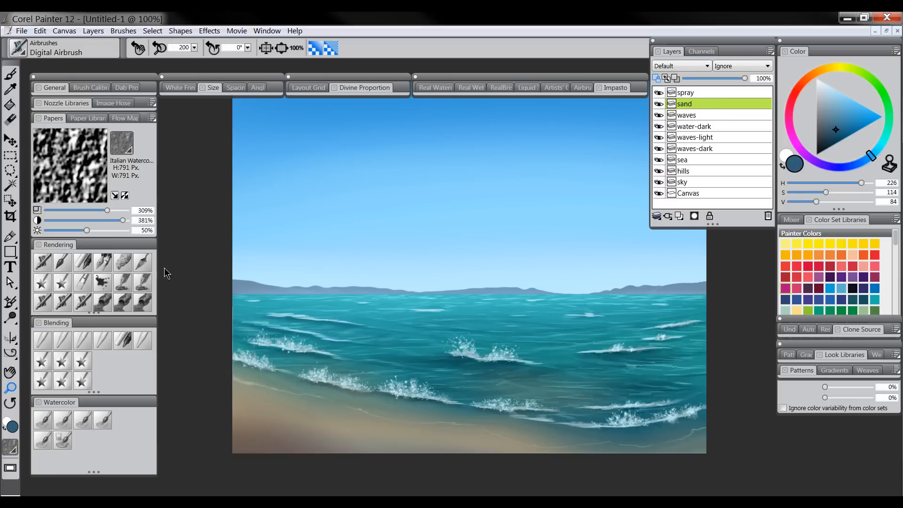
click(124, 264)
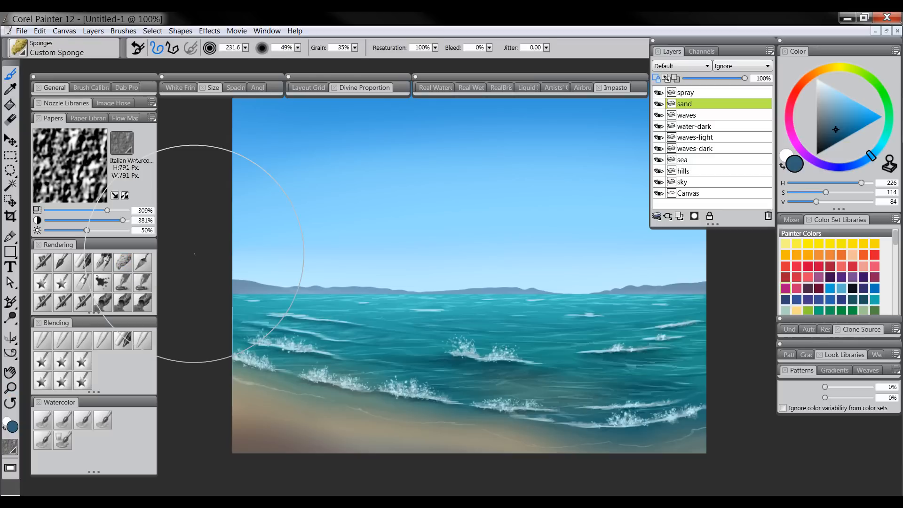
alt+click(258, 437)
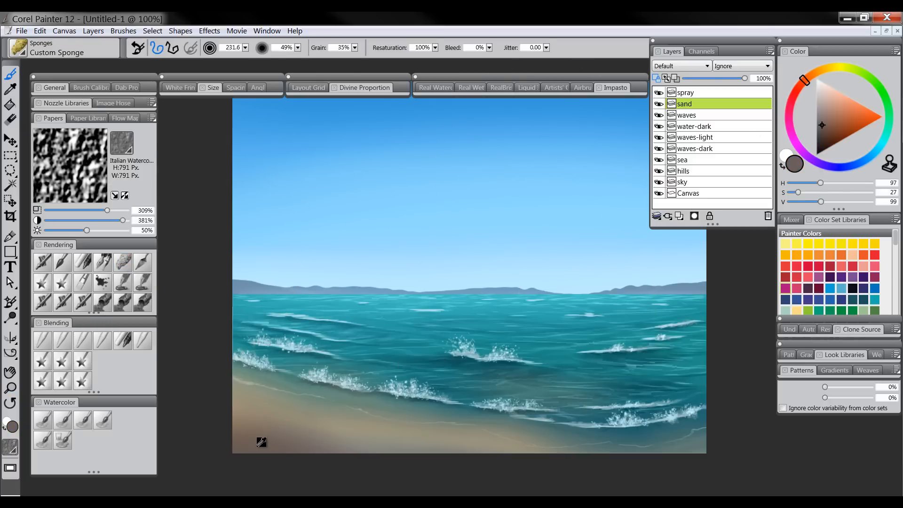
click(823, 136)
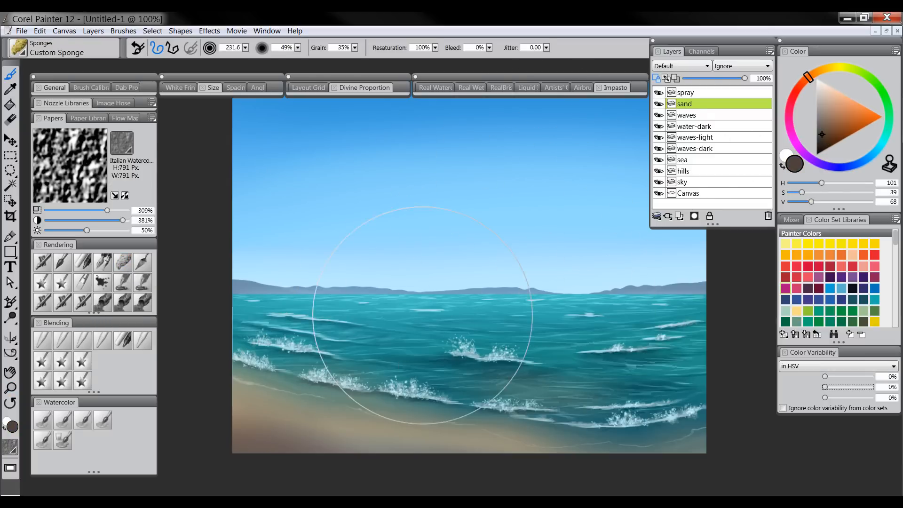
drag(269, 415, 309, 432)
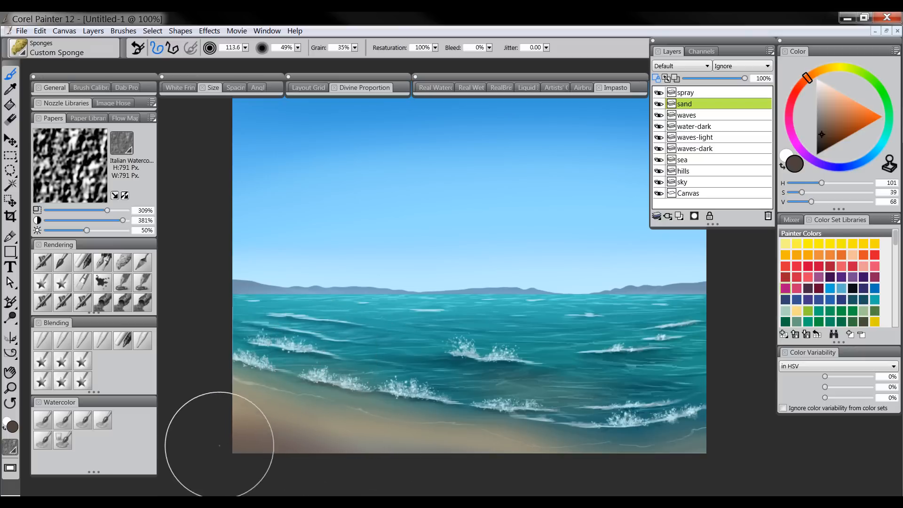
drag(205, 447, 358, 475)
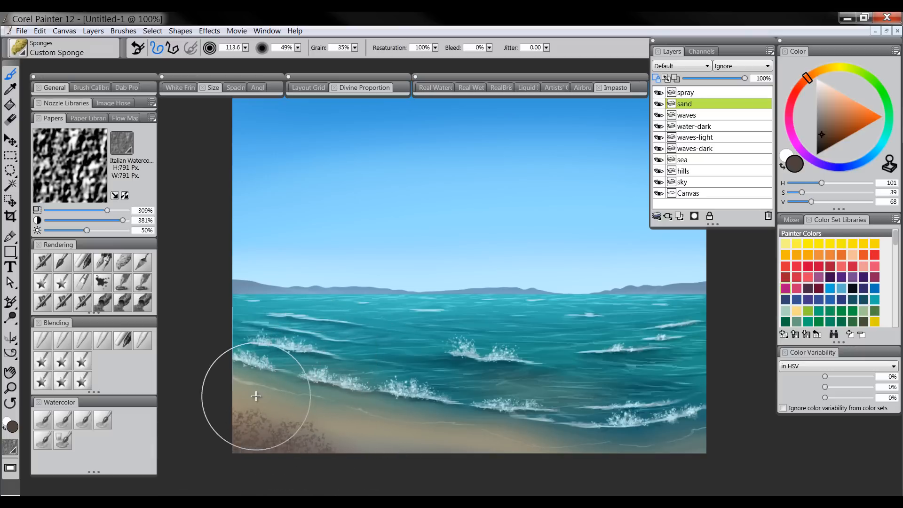
mouse_move(251, 405)
mouse_down()
mouse_move(355, 435)
mouse_move(379, 428)
mouse_up()
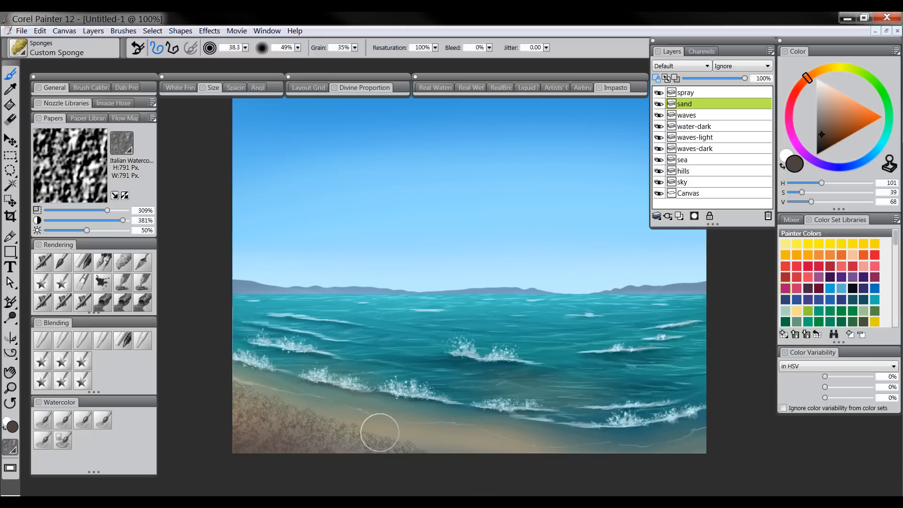
Extend finer sponge texture along the waterline and across the rest of the sand, reducing the brush size to 14.9
drag(242, 387, 514, 463)
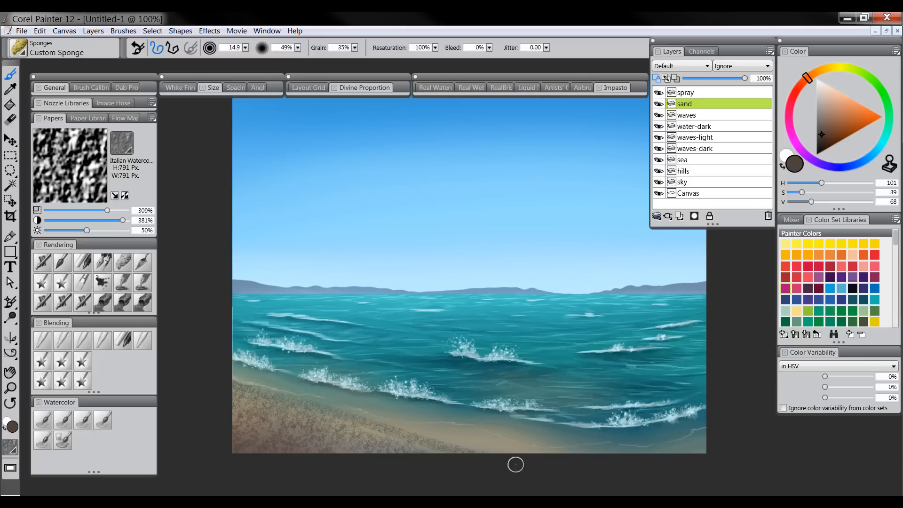
mouse_move(368, 425)
mouse_down()
mouse_move(508, 442)
mouse_move(420, 423)
mouse_move(632, 458)
mouse_move(203, 369)
mouse_move(484, 429)
mouse_up()
drag(228, 371, 460, 426)
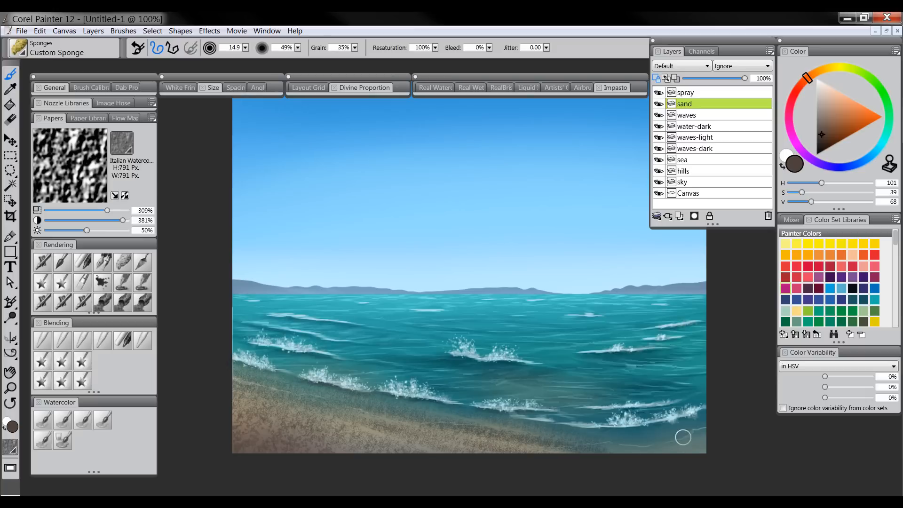
Texture the lower-right shore with the Custom Sponge, and soften the sand along the waterline using Diffuse Blur at size 29.7
drag(618, 450, 784, 442)
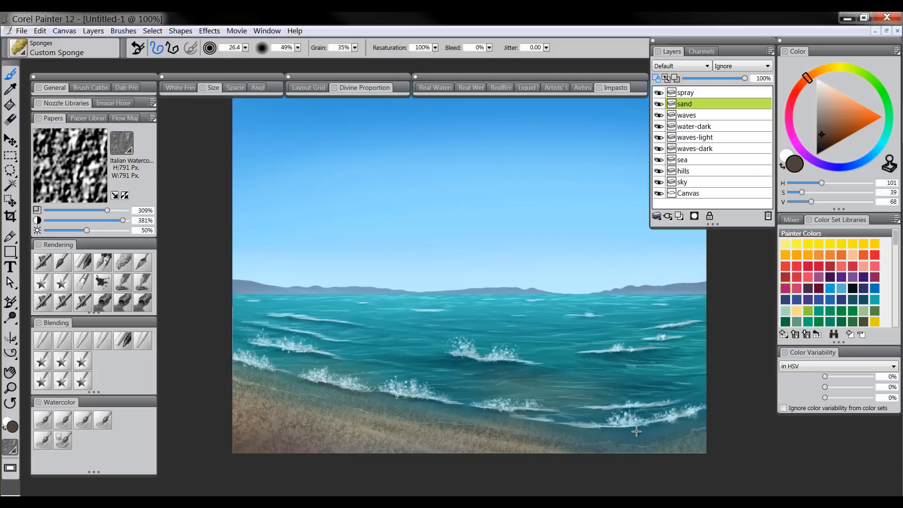
drag(637, 432, 622, 431)
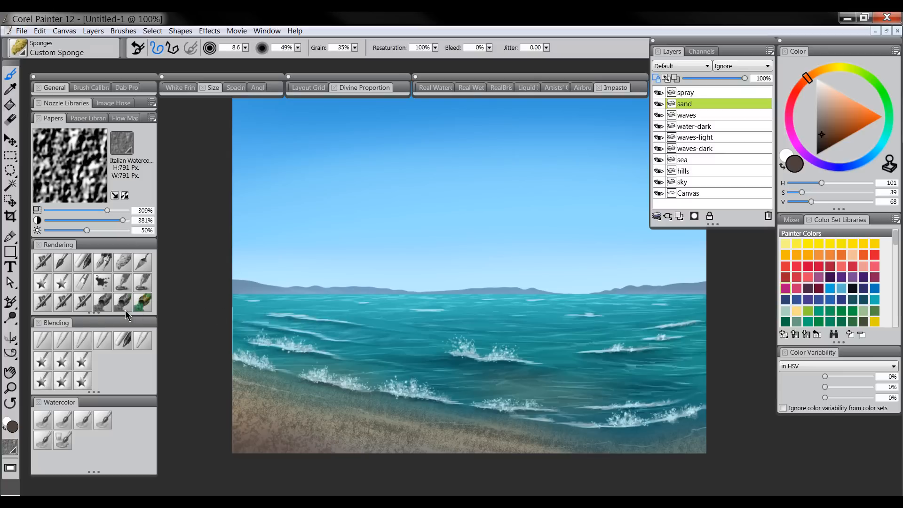
click(41, 340)
mouse_move(234, 361)
mouse_down()
mouse_move(296, 407)
mouse_move(217, 410)
mouse_move(298, 420)
mouse_move(221, 424)
mouse_move(362, 425)
mouse_move(214, 432)
mouse_move(348, 438)
mouse_move(257, 444)
mouse_move(369, 437)
mouse_move(270, 448)
mouse_move(435, 430)
mouse_move(300, 426)
mouse_move(341, 412)
mouse_move(277, 409)
mouse_move(368, 398)
mouse_move(252, 392)
mouse_move(420, 406)
mouse_move(309, 417)
mouse_move(481, 416)
mouse_move(309, 430)
mouse_move(456, 423)
mouse_move(336, 436)
mouse_move(434, 440)
mouse_move(426, 448)
mouse_move(537, 443)
mouse_move(393, 425)
mouse_move(573, 419)
mouse_move(401, 408)
mouse_move(592, 414)
mouse_move(495, 430)
mouse_move(576, 424)
mouse_move(503, 443)
mouse_move(597, 440)
mouse_move(596, 452)
mouse_move(619, 439)
mouse_move(670, 446)
mouse_move(620, 446)
mouse_move(713, 435)
mouse_move(605, 426)
mouse_move(721, 422)
mouse_move(606, 449)
mouse_up()
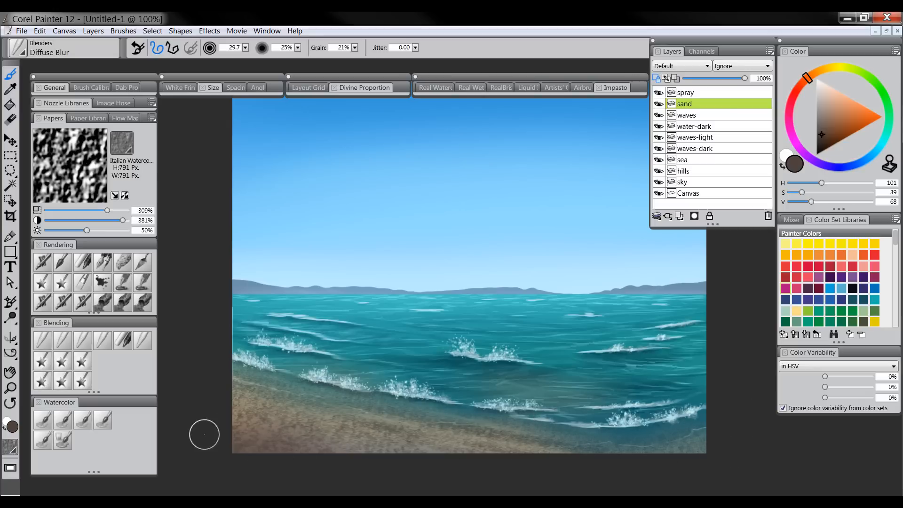
Load the pebbles.RIF nozzle and add a new layer named pebbles directly above the sand layer
mouse_move(486, 357)
mouse_down()
mouse_move(445, 357)
mouse_move(442, 348)
mouse_up()
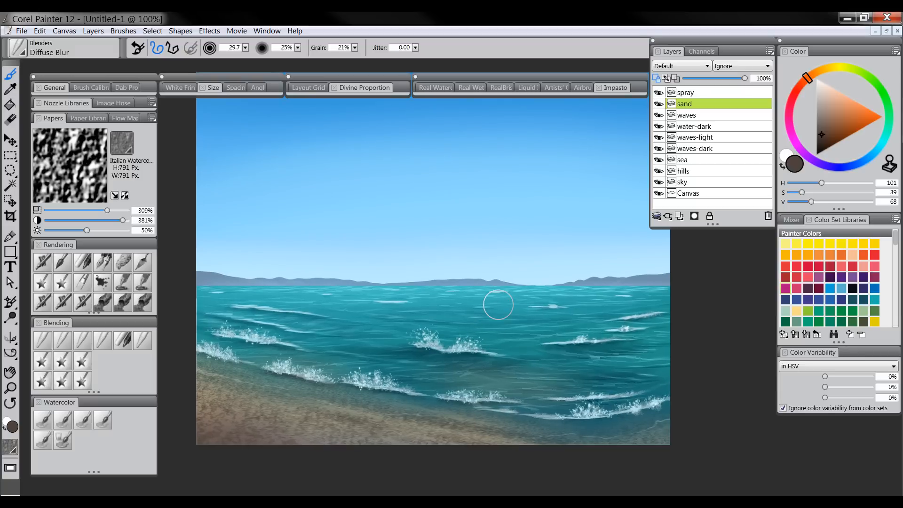
click(65, 103)
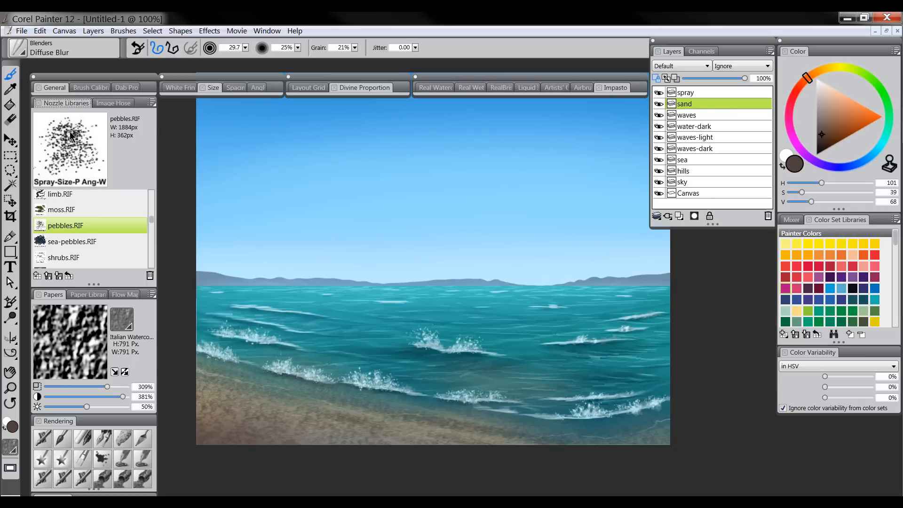
click(46, 230)
click(679, 216)
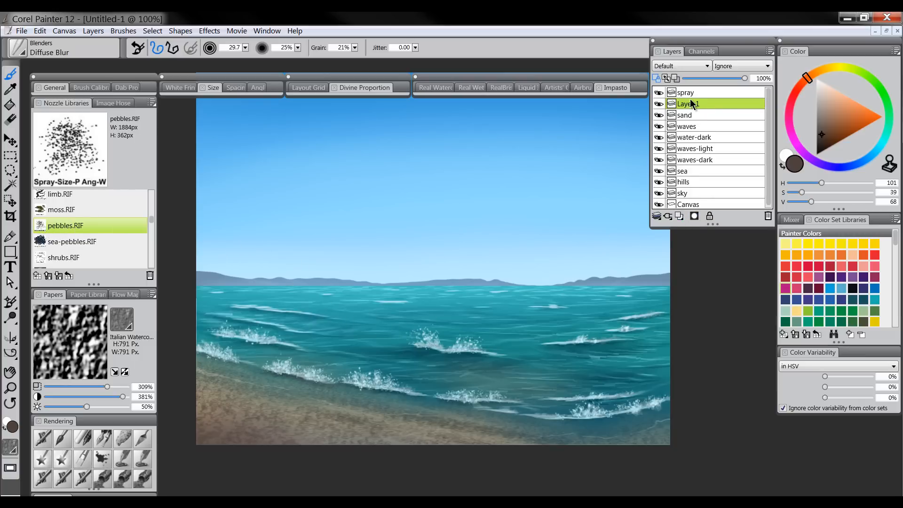
double_click(690, 104)
key(BackSpace)
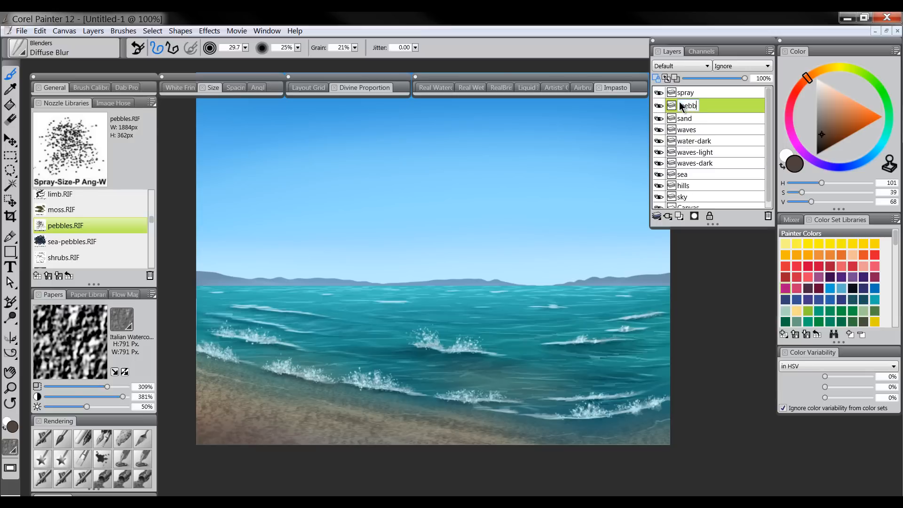
text(pebbles)
key(Return)
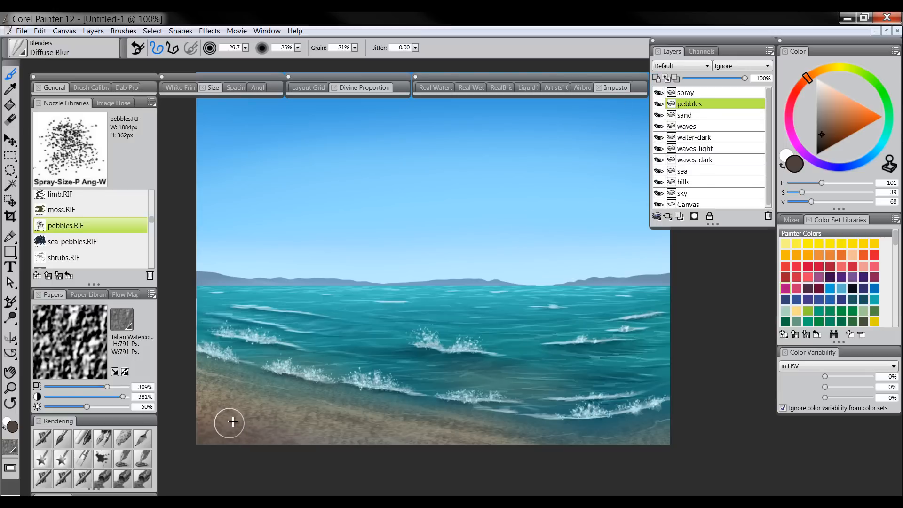
Spray tiny pebbles along the waterline with the Spray-Size-P Angle-W Image Hose, reducing the brush size to 3.6
drag(233, 422, 228, 425)
click(124, 480)
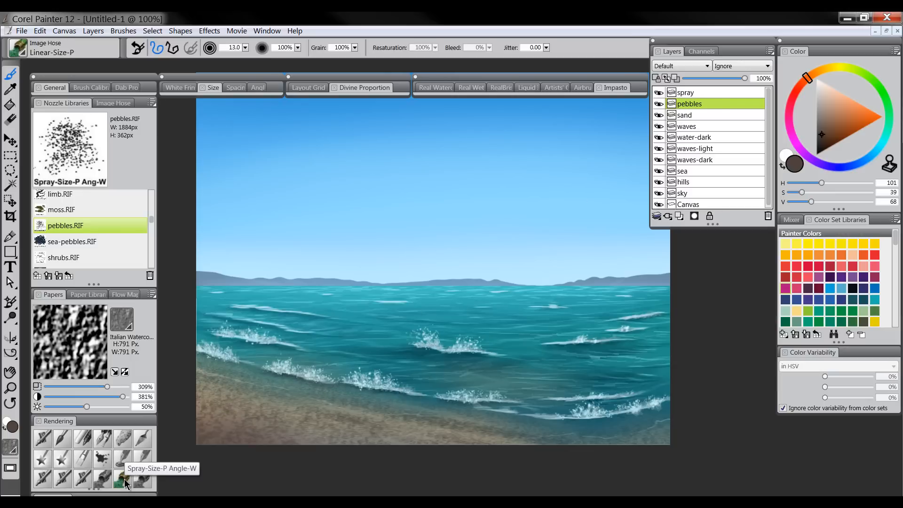
click(122, 481)
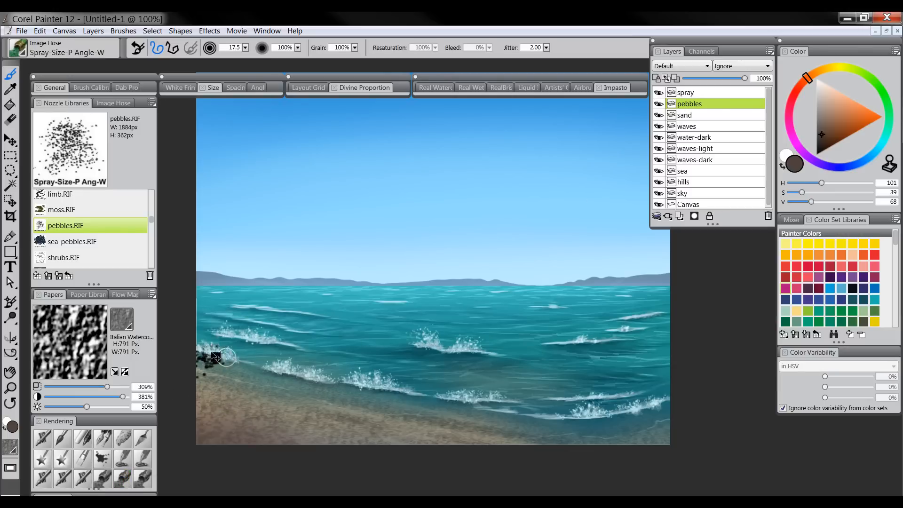
mouse_move(207, 354)
mouse_down()
mouse_move(227, 361)
mouse_move(193, 370)
mouse_move(255, 367)
mouse_move(290, 380)
mouse_move(247, 382)
mouse_move(429, 396)
mouse_move(411, 403)
mouse_move(536, 420)
mouse_up()
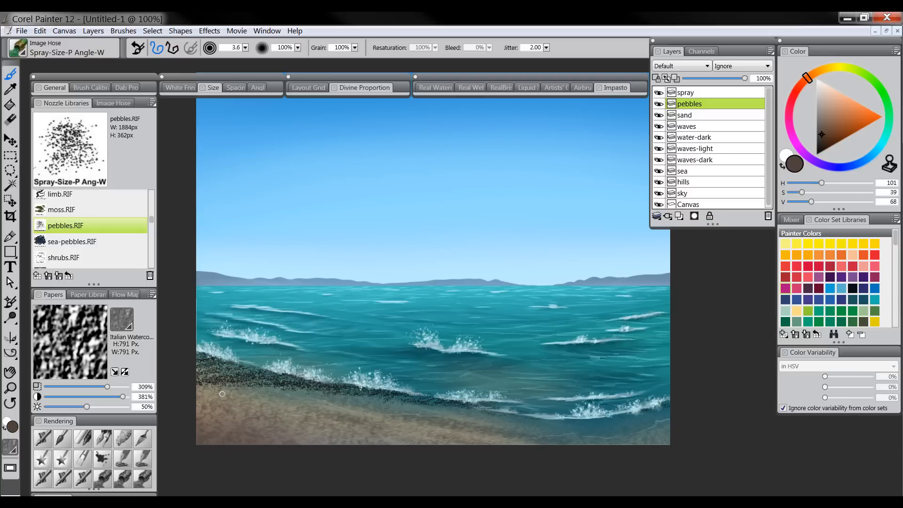
mouse_move(242, 409)
mouse_down()
mouse_move(230, 406)
mouse_move(261, 407)
mouse_move(267, 434)
mouse_move(257, 432)
mouse_move(266, 420)
mouse_up()
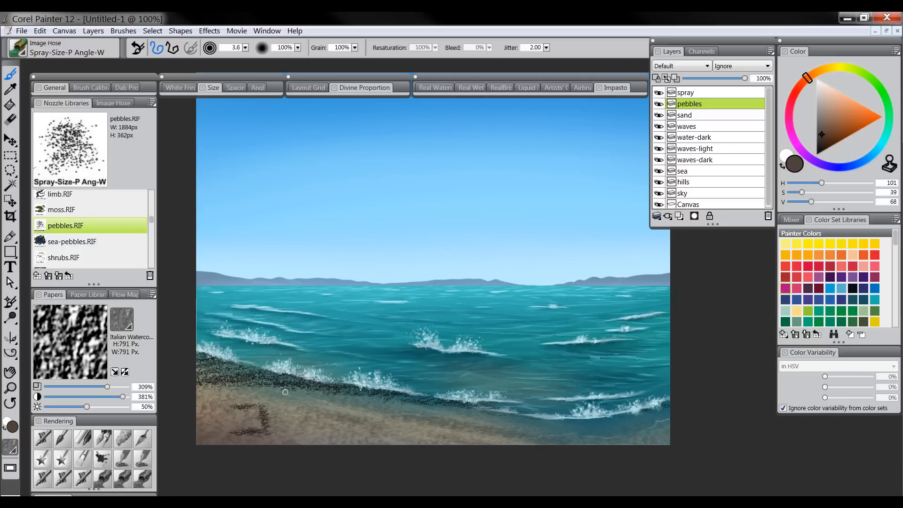
key(ctrl+z)
key(ctrl+z)
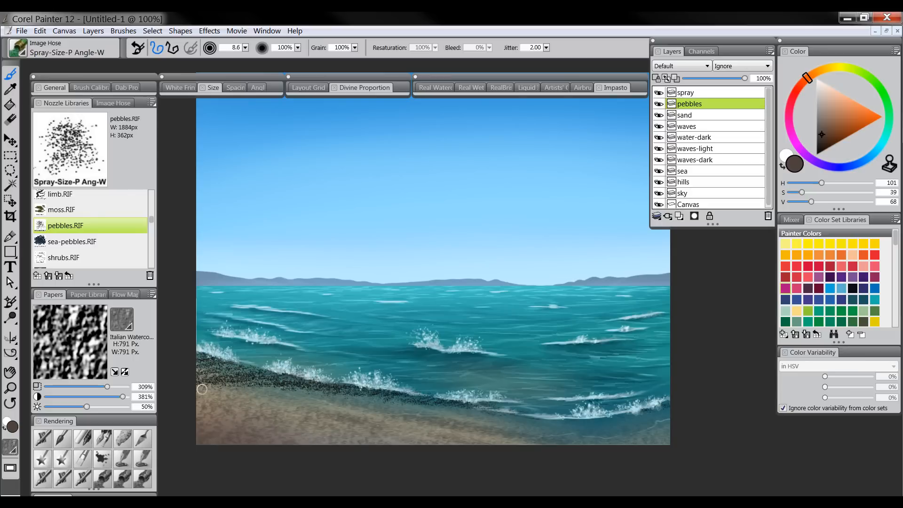
Spray increasingly larger pebbles down the beach to the foreground, raising the Image Hose size from 8.6 to 16.6
key(bracketright)
mouse_move(198, 390)
mouse_down()
mouse_move(428, 405)
mouse_move(505, 422)
mouse_move(486, 420)
mouse_move(667, 417)
mouse_up()
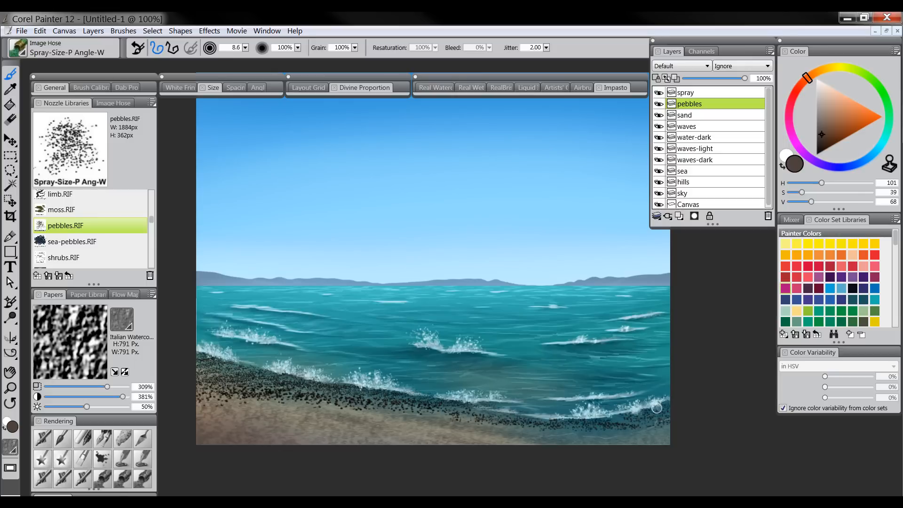
key(bracketright)
mouse_move(211, 403)
mouse_down()
mouse_move(229, 413)
mouse_move(306, 407)
mouse_move(443, 428)
mouse_move(619, 436)
mouse_move(711, 427)
mouse_up()
key(bracketright)
key(bracketright)
key(bracketright)
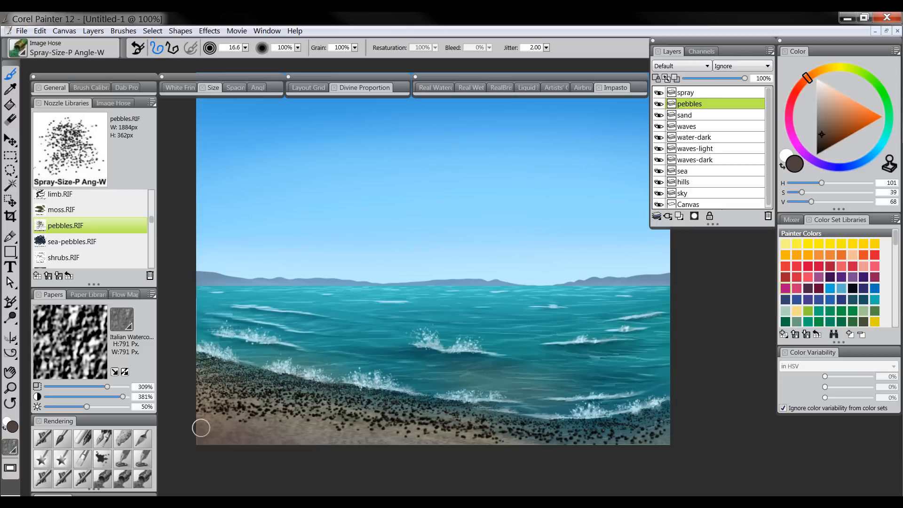
mouse_move(222, 425)
mouse_down()
mouse_move(271, 418)
mouse_move(272, 428)
mouse_move(313, 436)
mouse_move(286, 437)
mouse_move(326, 437)
mouse_move(270, 426)
mouse_move(301, 439)
mouse_up()
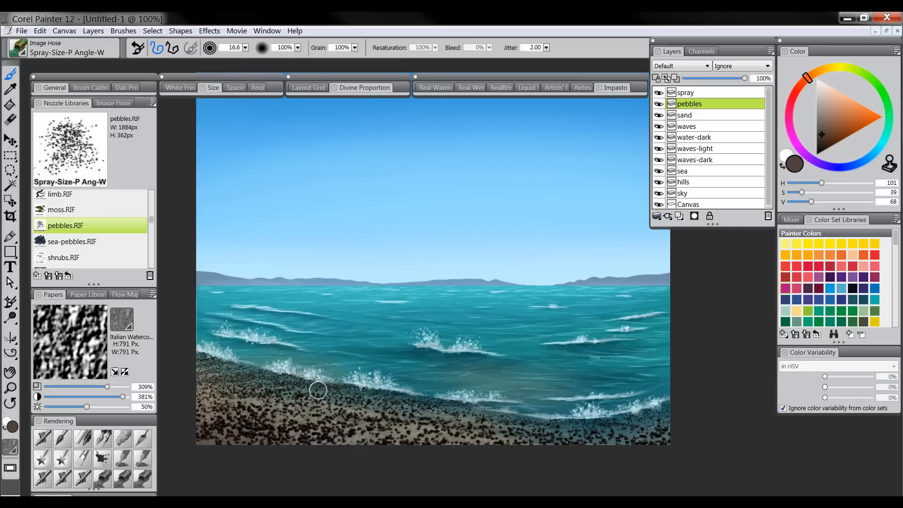
Fill the gaps across the beach and along the shoreline with smaller pebbles at brush size 7.8
key(bracketleft)
key(bracketleft)
key(bracketleft)
key(bracketleft)
mouse_move(207, 375)
mouse_down()
mouse_move(247, 375)
mouse_move(227, 366)
mouse_move(257, 378)
mouse_move(237, 391)
mouse_move(269, 389)
mouse_move(261, 380)
mouse_move(371, 395)
mouse_move(233, 400)
mouse_move(301, 407)
mouse_move(297, 417)
mouse_move(219, 415)
mouse_move(189, 438)
mouse_move(367, 437)
mouse_move(280, 419)
mouse_move(269, 401)
mouse_move(311, 393)
mouse_move(347, 407)
mouse_move(336, 447)
mouse_move(392, 437)
mouse_move(383, 407)
mouse_move(346, 397)
mouse_move(405, 409)
mouse_move(424, 424)
mouse_move(422, 445)
mouse_move(416, 426)
mouse_move(462, 406)
mouse_move(497, 416)
mouse_move(461, 427)
mouse_move(470, 440)
mouse_move(515, 419)
mouse_move(511, 412)
mouse_move(536, 409)
mouse_move(531, 423)
mouse_move(512, 422)
mouse_move(591, 447)
mouse_move(616, 431)
mouse_move(597, 419)
mouse_move(592, 430)
mouse_move(641, 431)
mouse_move(674, 402)
mouse_up()
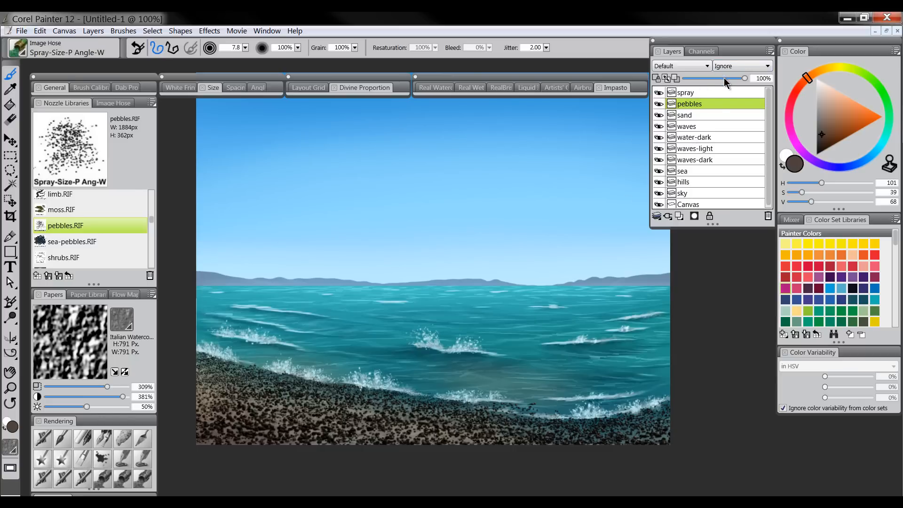
Set the pebbles layer to 44% opacity with the Multiply composite method
mouse_move(725, 79)
mouse_down()
mouse_move(695, 81)
mouse_move(711, 83)
mouse_up()
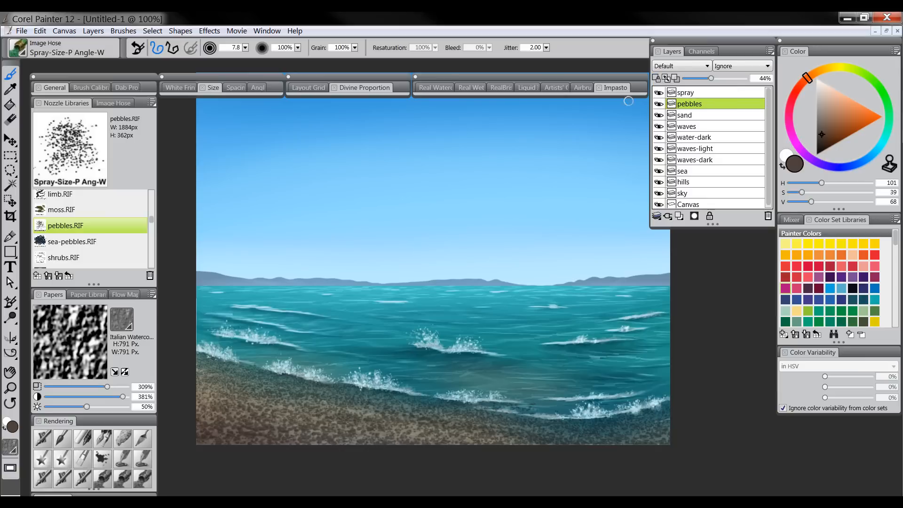
click(677, 65)
click(681, 153)
Preserve the pebbles layer's transparency and fade the pebbles near the water with a white Digital Airbrush at size 80.7
click(657, 78)
drag(820, 110, 799, 56)
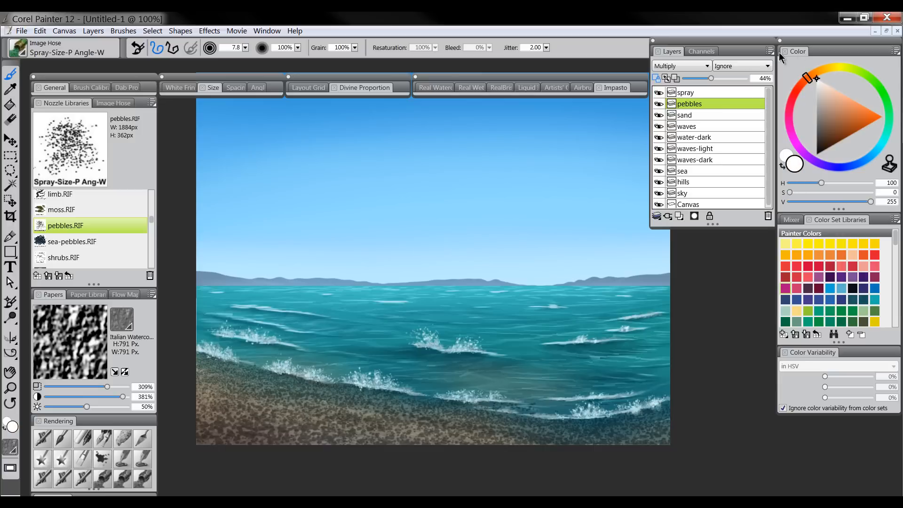
click(43, 437)
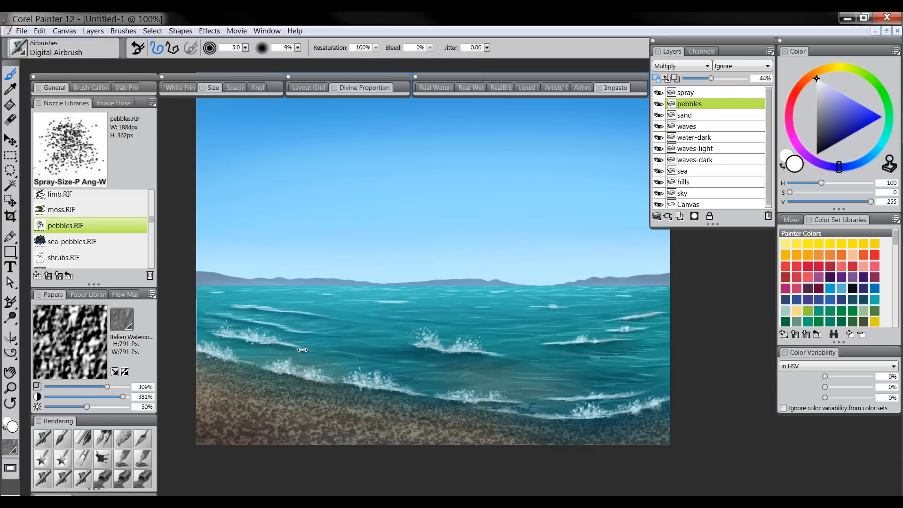
drag(274, 366, 256, 353)
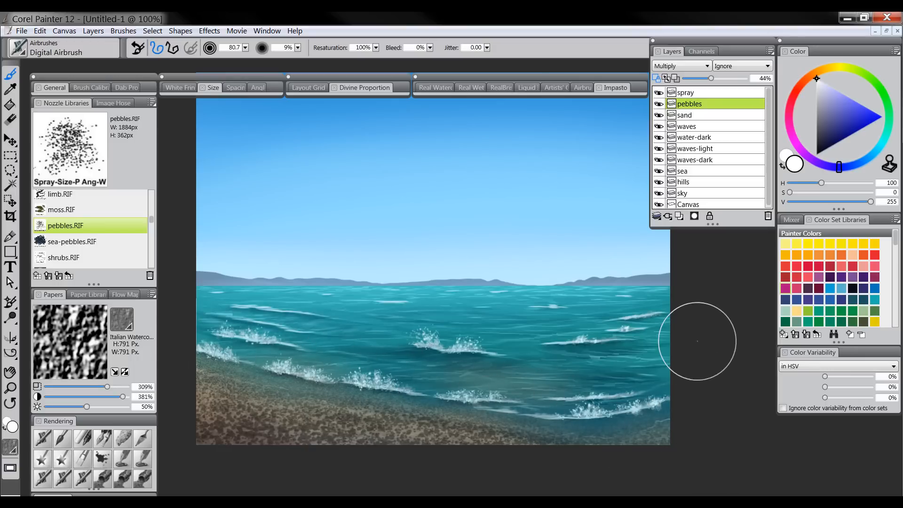
Add a new layer named waterline above the spray layer and set its composite method to Screen
click(691, 93)
click(680, 218)
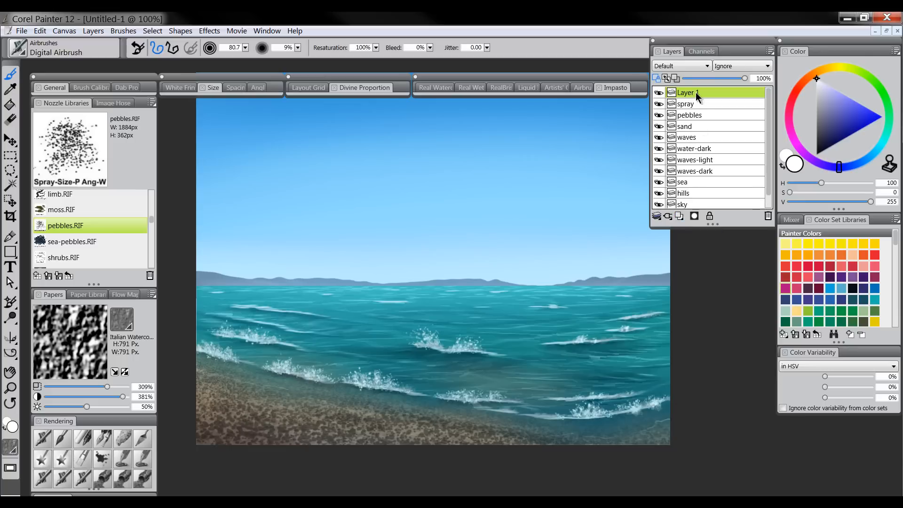
double_click(700, 95)
text(waterline)
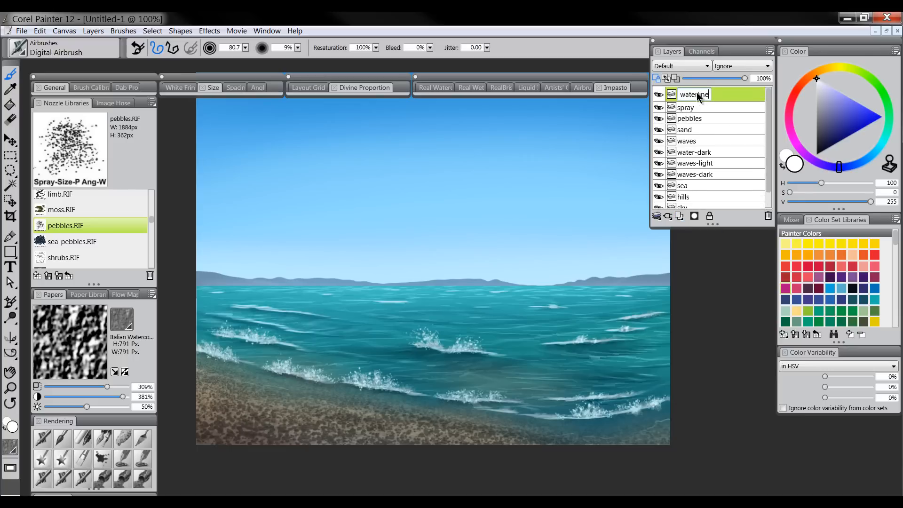
key(Return)
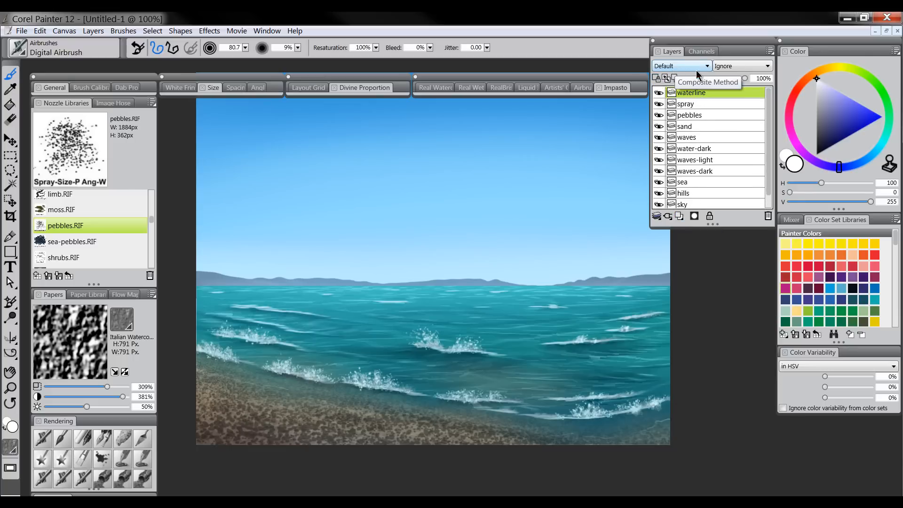
click(679, 66)
click(668, 160)
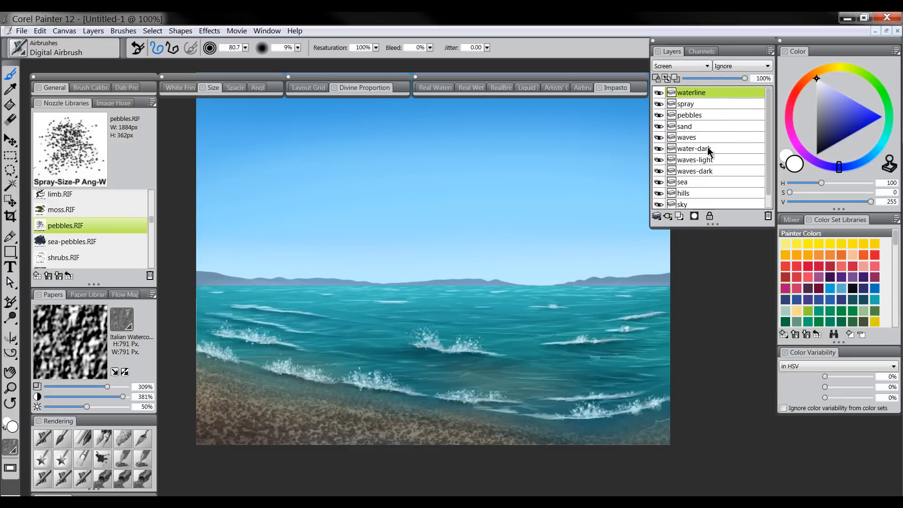
Paint a pale blue (H 222, S 255, V 242) foam edge along the beach with the Loaded Palette Knife at size 7.8
click(142, 440)
click(871, 156)
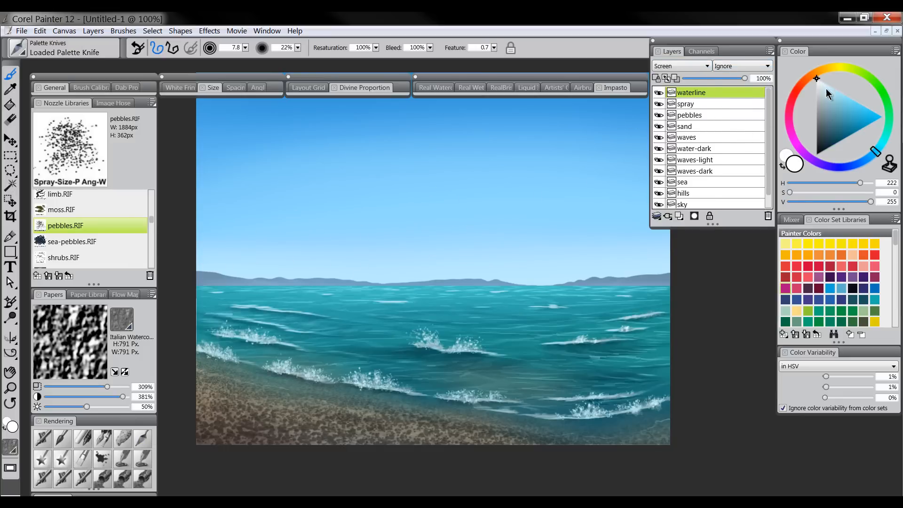
drag(825, 89, 823, 82)
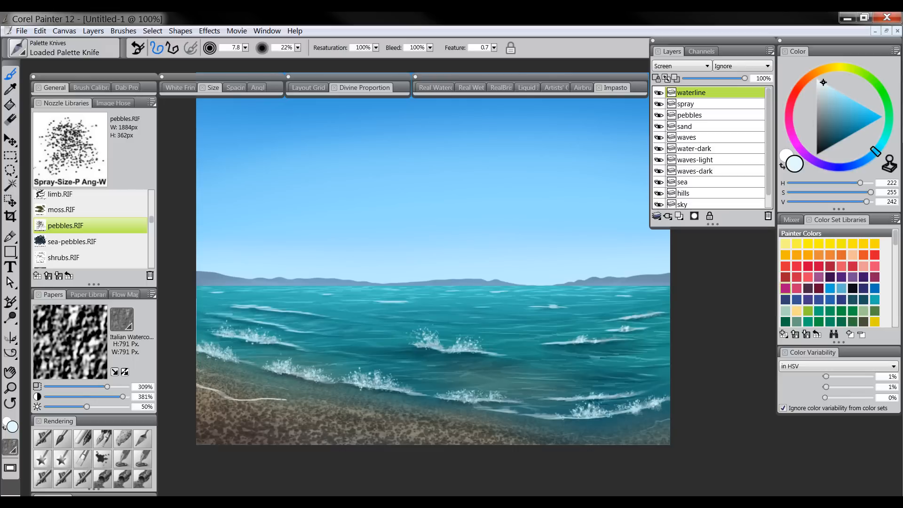
drag(287, 399, 320, 403)
drag(374, 412, 379, 416)
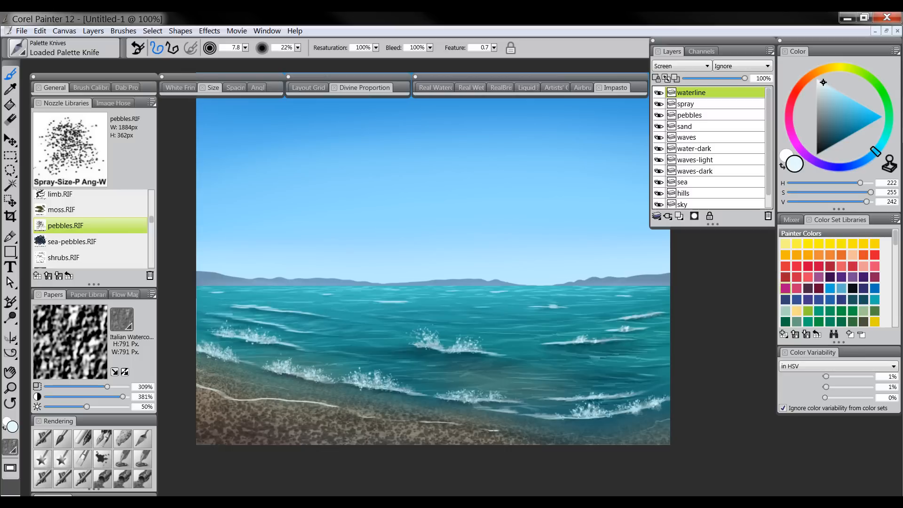
drag(497, 431, 543, 441)
Add fine foam lines behind the water's edge and over the lower-right shallows, reducing the palette knife size to 1.4
key(bracketleft)
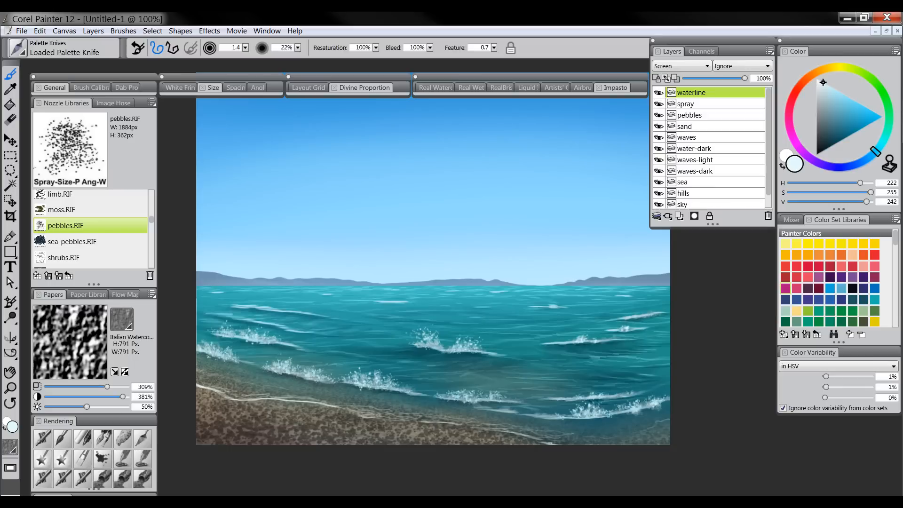
drag(558, 440, 641, 438)
drag(629, 432, 559, 434)
mouse_move(578, 437)
mouse_down()
mouse_move(608, 438)
mouse_move(598, 444)
mouse_move(650, 440)
mouse_move(664, 429)
mouse_move(630, 432)
mouse_up()
drag(642, 426, 680, 417)
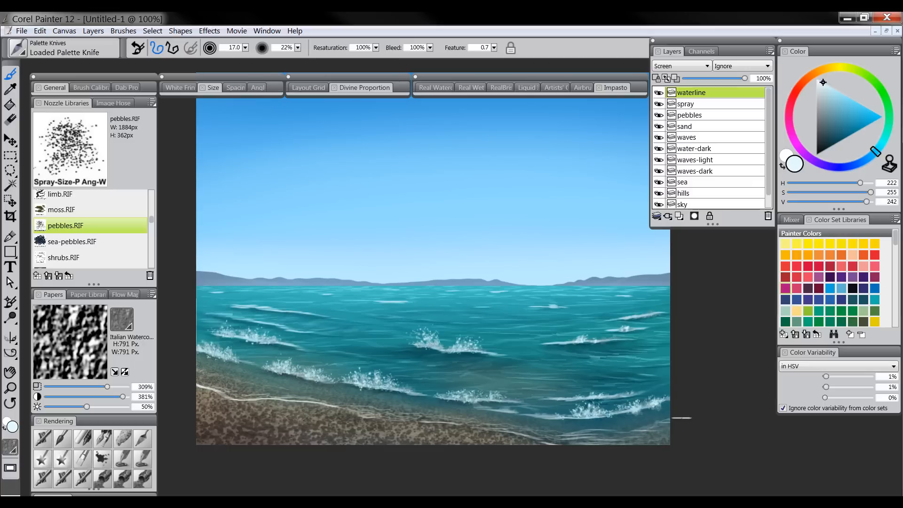
Paint faint light ripples through the shallow water and between the breaking waves with the palette knife at size 8.2
drag(583, 420, 572, 422)
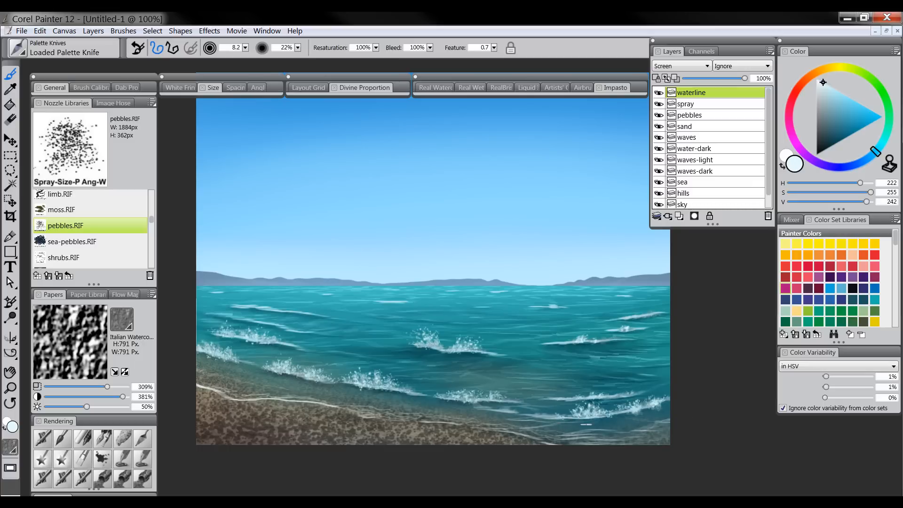
drag(565, 427, 657, 423)
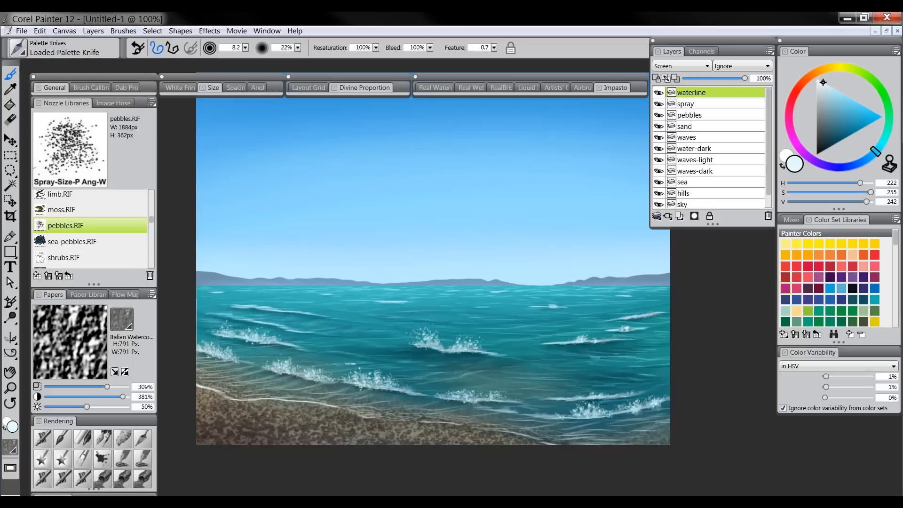
drag(248, 353, 257, 353)
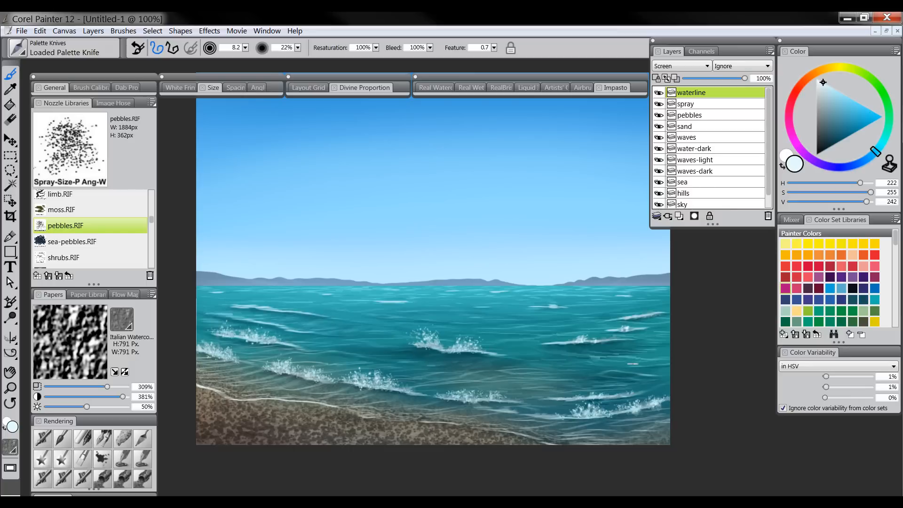
Add a new layer named sh and move it directly beneath the waterline layer
click(679, 215)
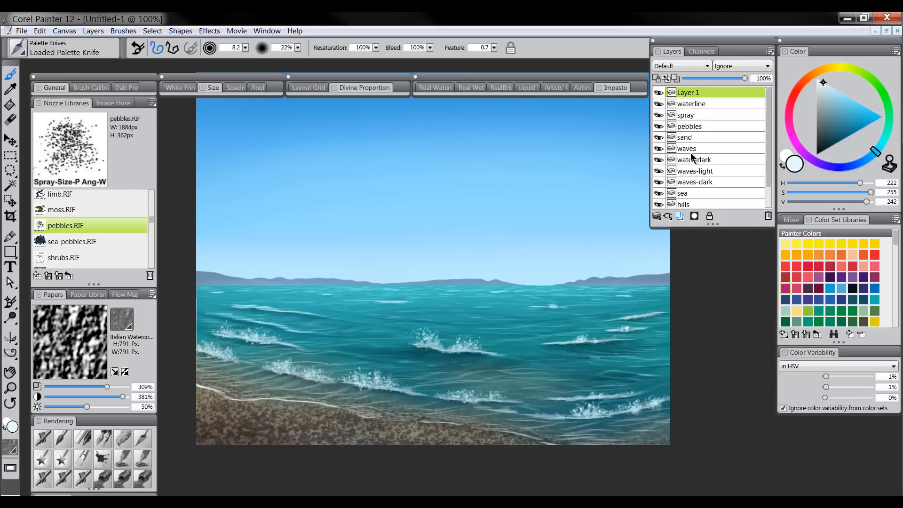
mouse_move(701, 98)
mouse_down()
mouse_move(706, 115)
mouse_move(695, 107)
mouse_up()
double_click(696, 106)
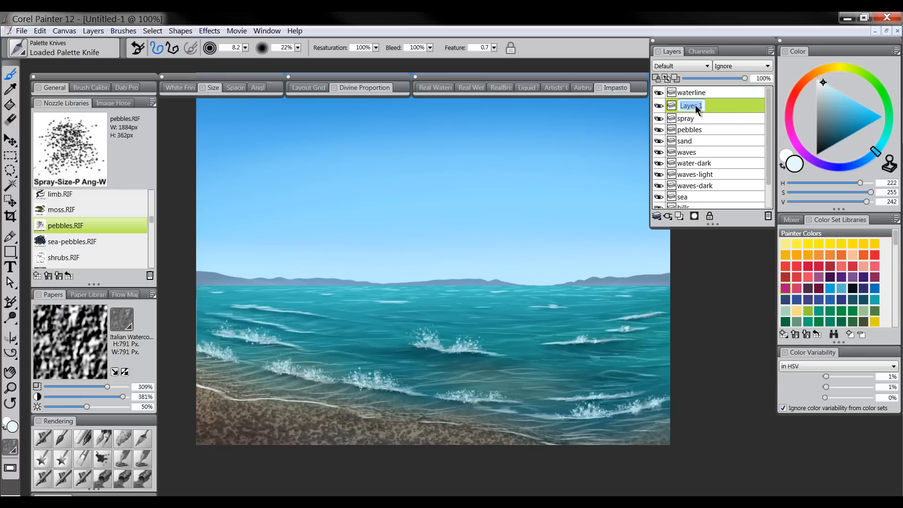
text(sh)
key(Return)
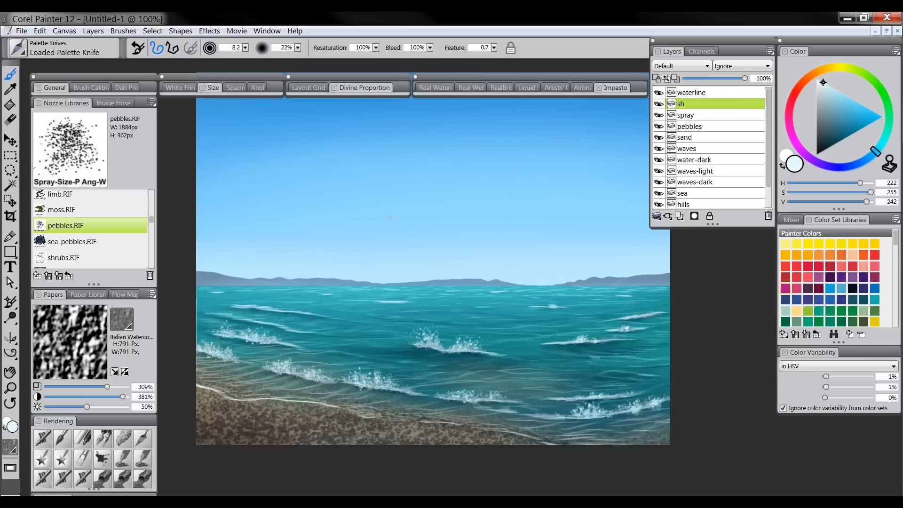
Paint a dark blue-grey (H 222, S 47, V 68) shadow along the foam edge on the sh layer, using Multiply at 59% opacity
click(824, 137)
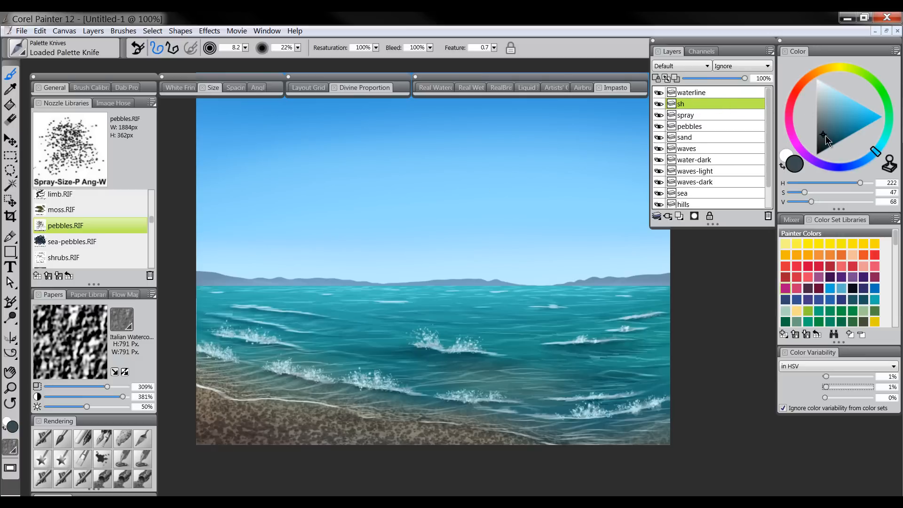
click(682, 66)
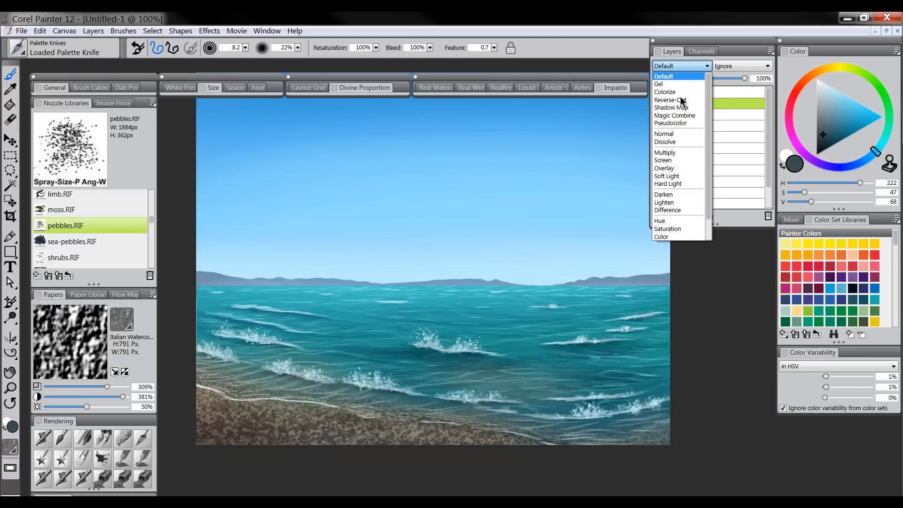
click(681, 151)
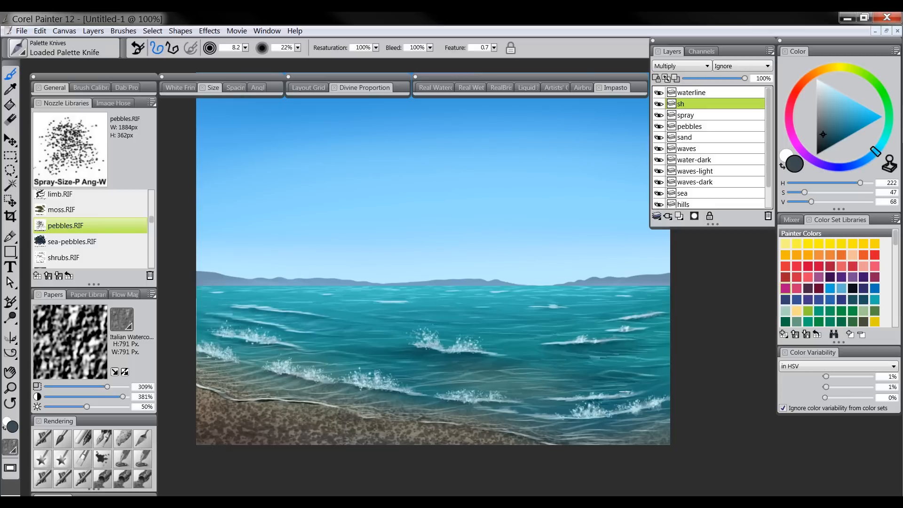
click(719, 79)
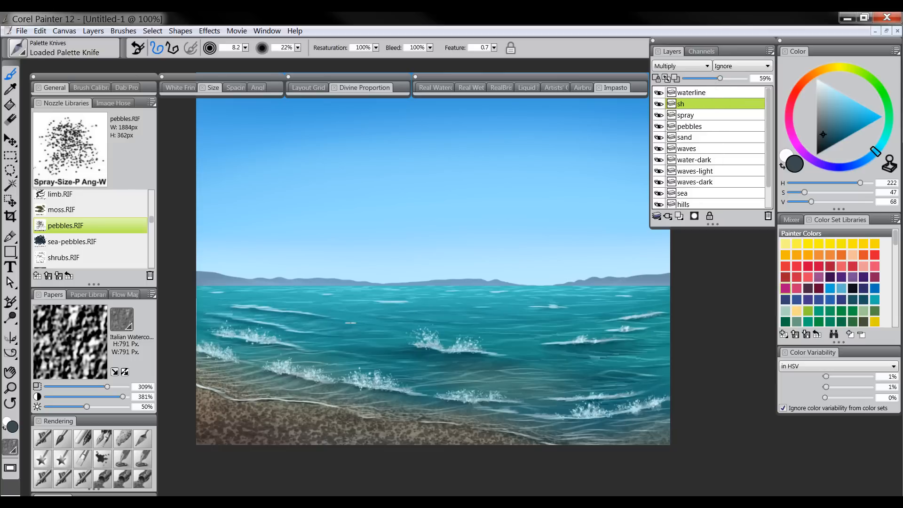
Examine the shoreline shadow and foam lines at close range and in the context of the whole painting
click(10, 387)
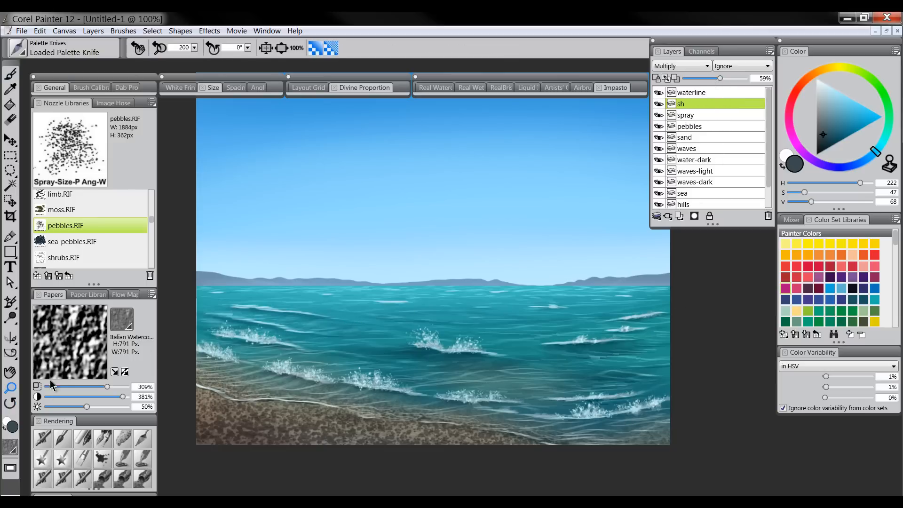
alt+click(393, 403)
click(394, 403)
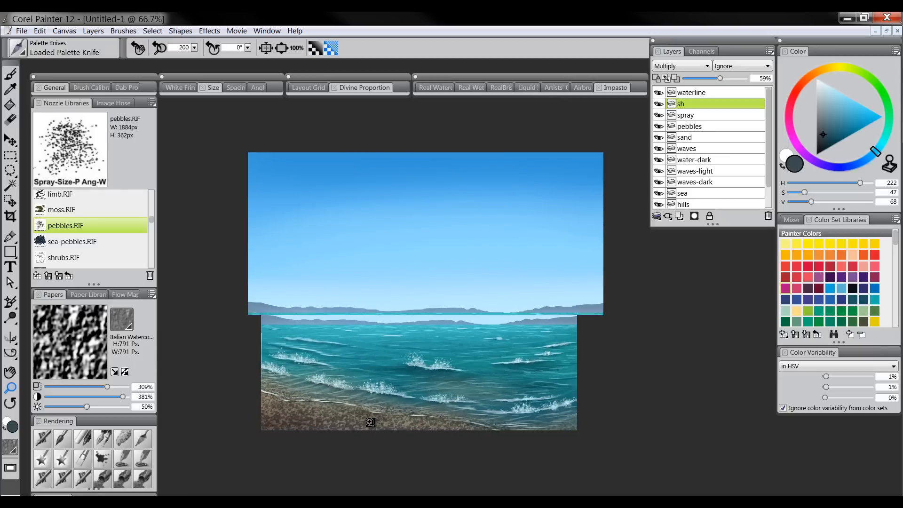
click(371, 414)
click(343, 428)
alt+click(403, 418)
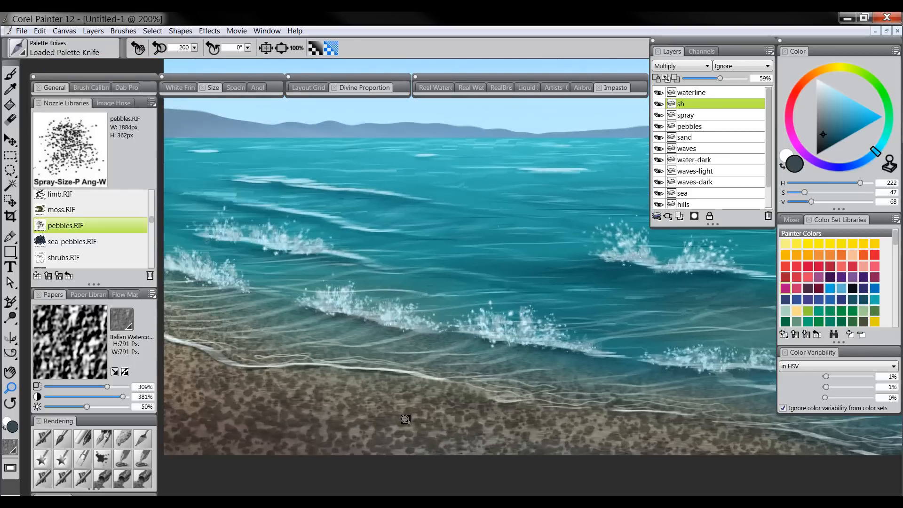
alt+click(407, 420)
alt+click(408, 421)
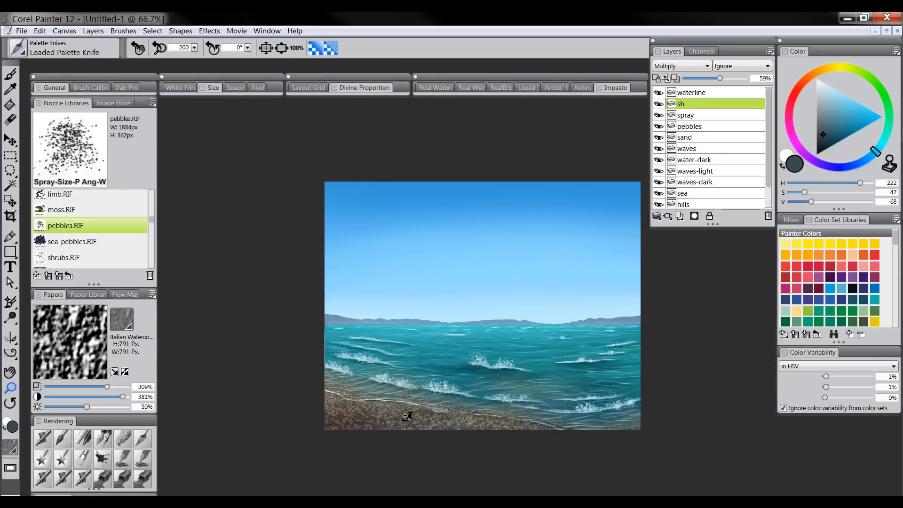
alt+click(429, 409)
click(398, 430)
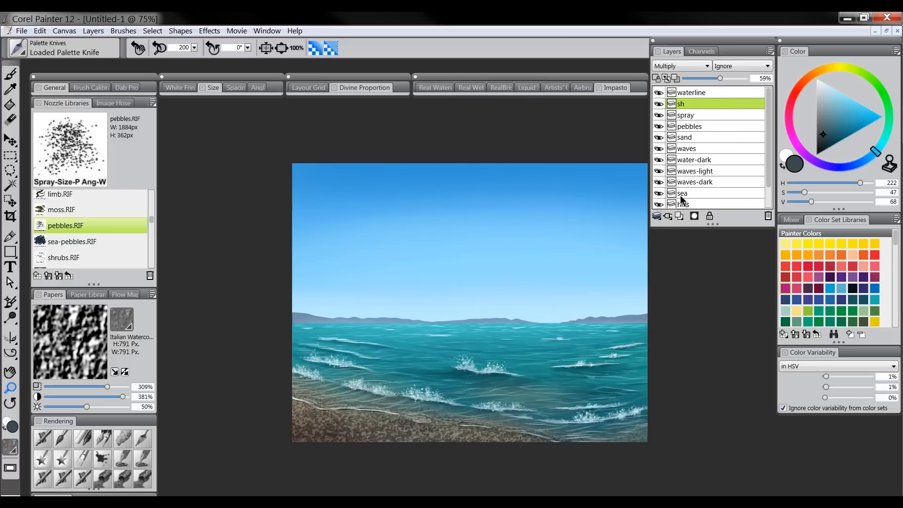
Add a new layer named sand2 directly above the pebbles layer
click(695, 117)
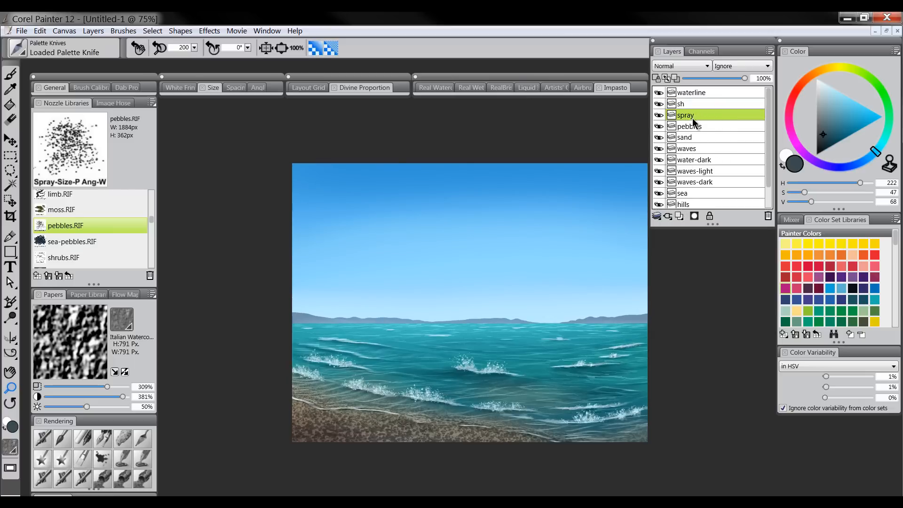
click(694, 128)
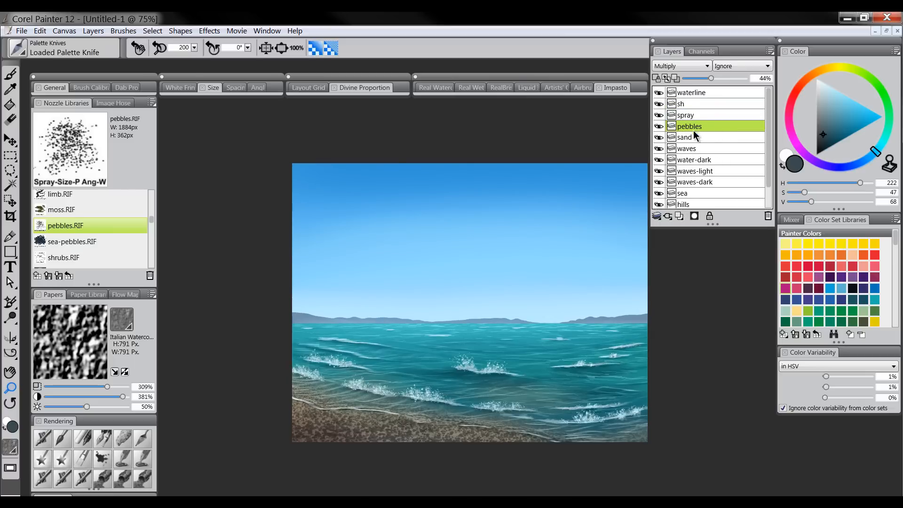
click(679, 217)
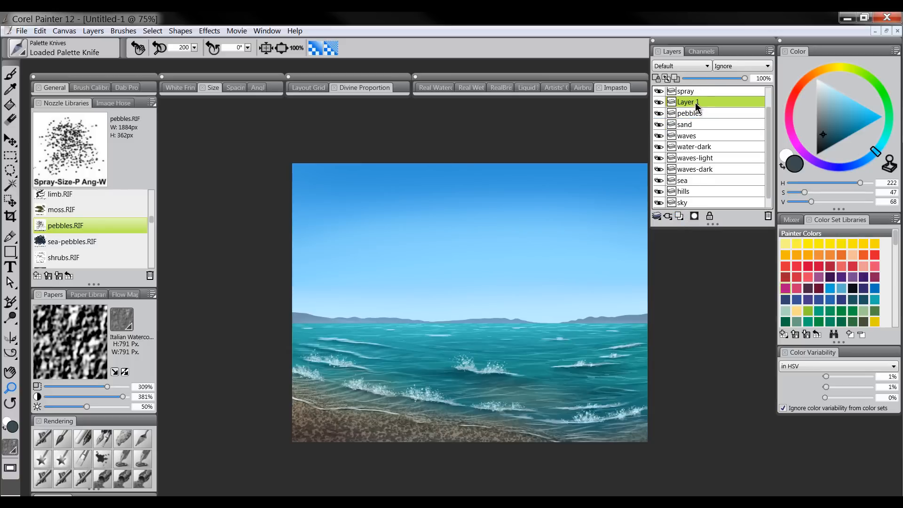
double_click(689, 101)
text(sand2)
key(Return)
Choose the Pixel Spray airbrush and a light peach colour (H 108, S 149, V 199)
click(73, 103)
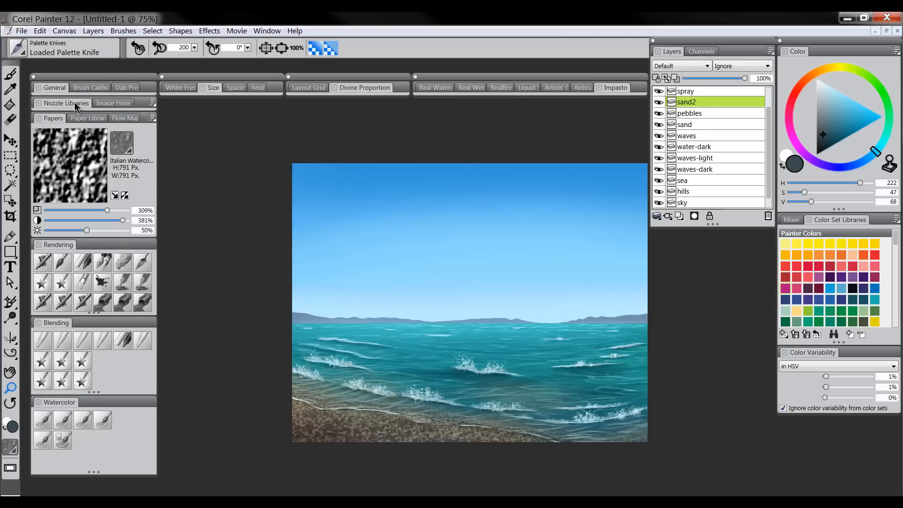
click(80, 302)
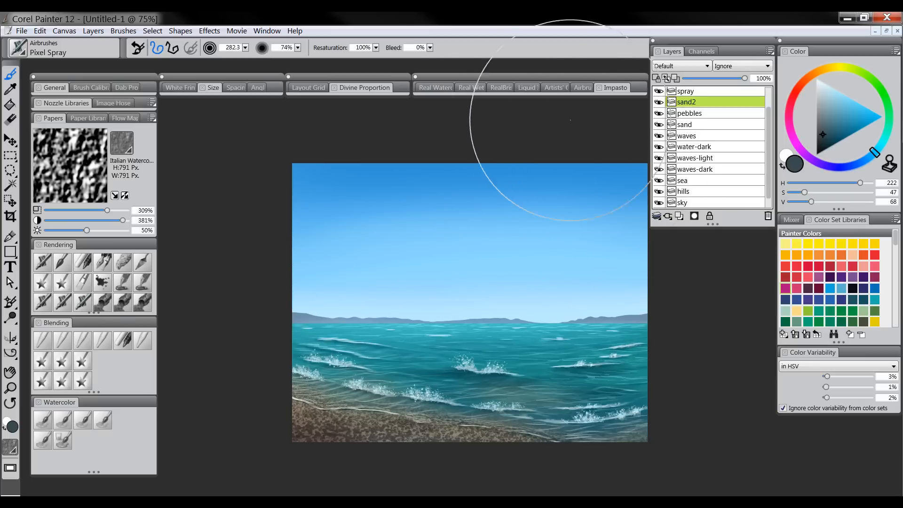
click(842, 108)
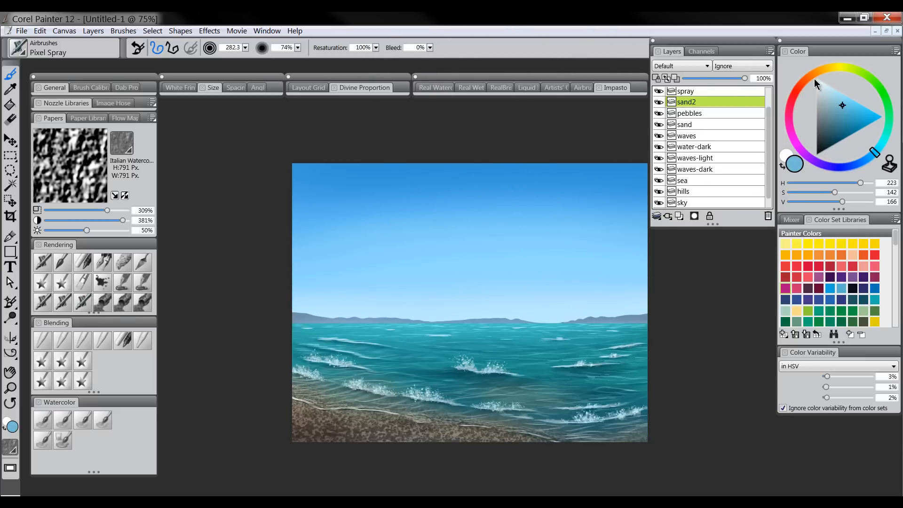
click(816, 73)
click(835, 96)
click(835, 97)
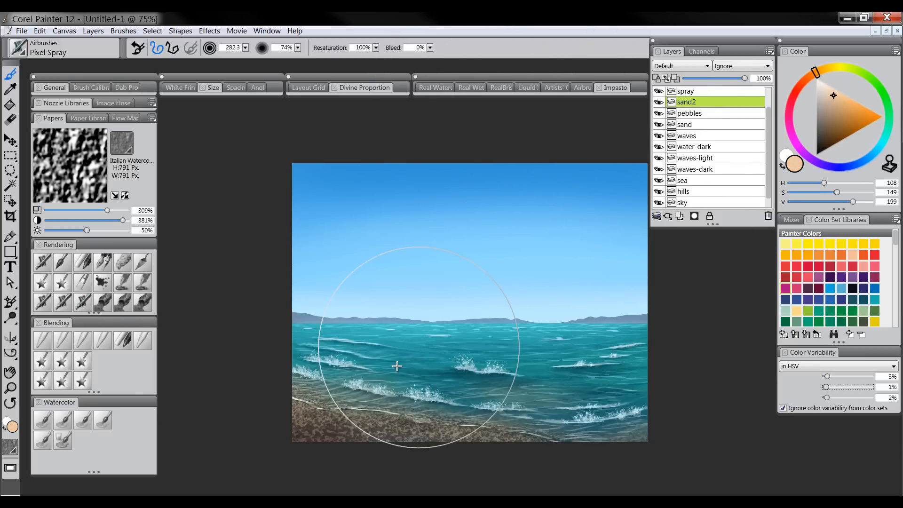
mouse_move(376, 414)
mouse_down()
mouse_move(372, 423)
mouse_move(404, 423)
mouse_up()
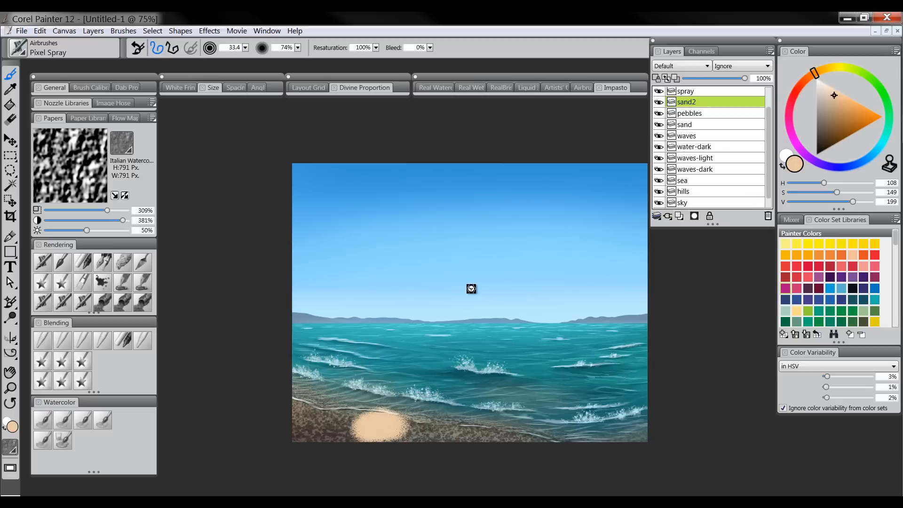
key(ctrl+z)
drag(307, 416, 389, 421)
key(ctrl+z)
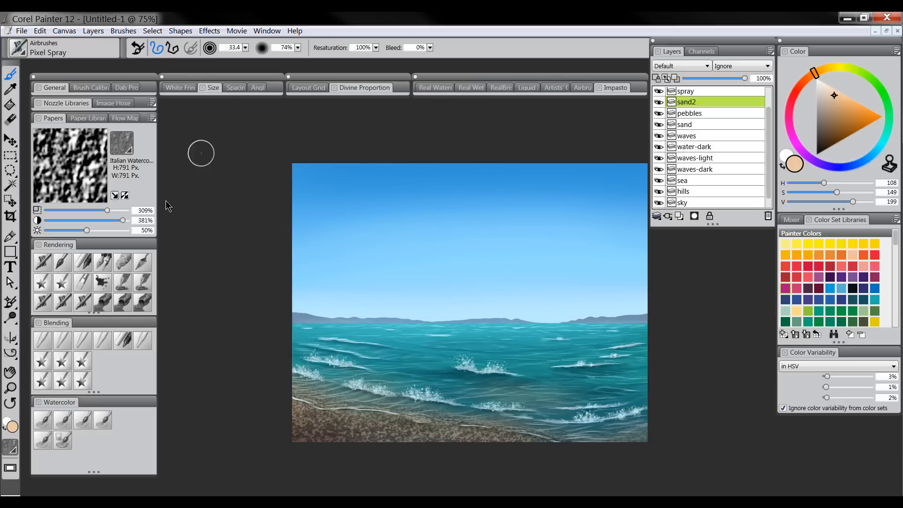
Sample the sand colour, lighten it to H 120, S 31, V 152, and spray grain across the beach at size 33.4
click(10, 387)
click(354, 418)
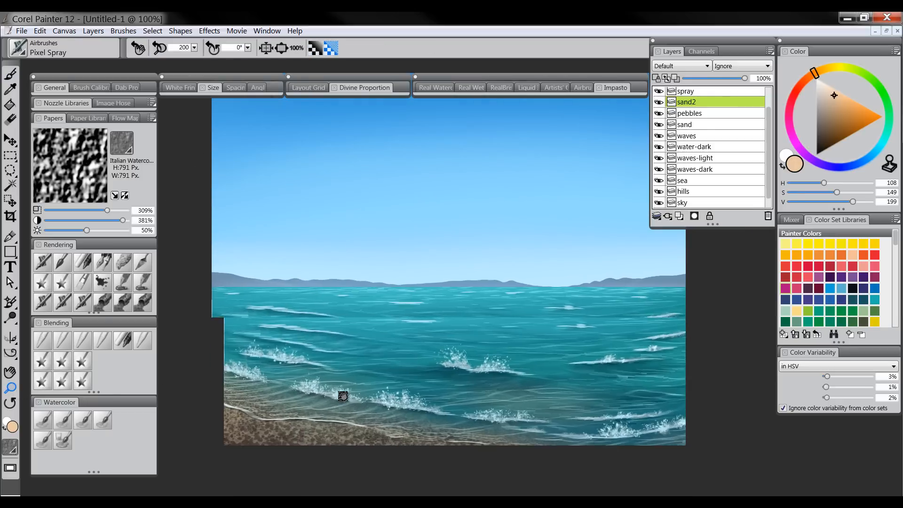
key(b)
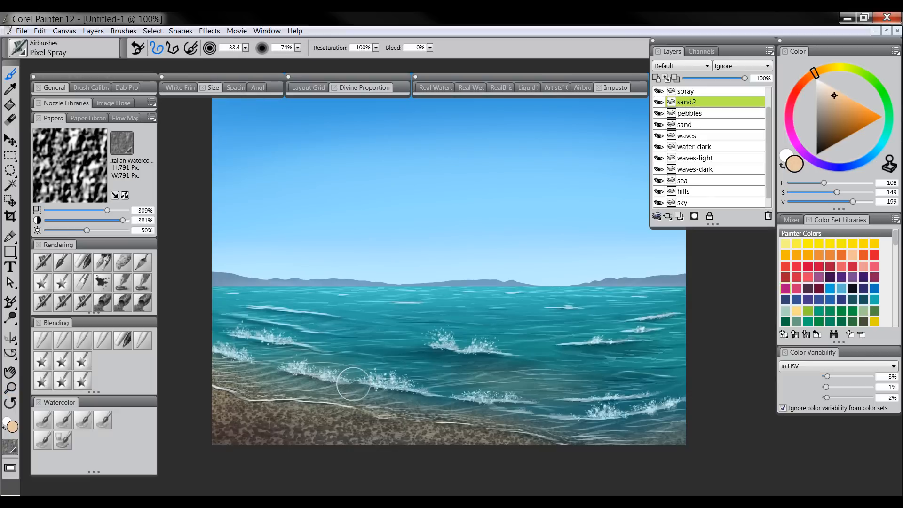
alt+click(306, 410)
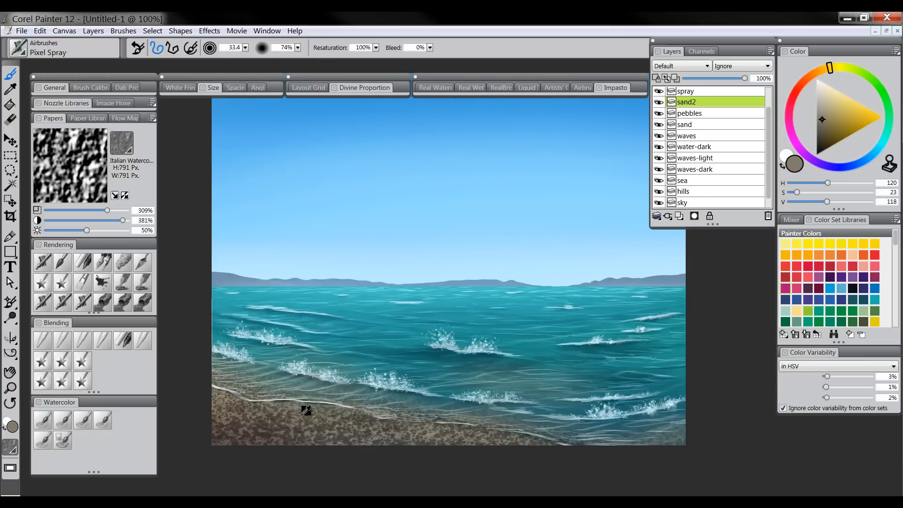
click(823, 109)
mouse_move(263, 413)
mouse_down()
mouse_move(226, 412)
mouse_move(338, 420)
mouse_move(317, 428)
mouse_move(226, 414)
mouse_move(240, 427)
mouse_move(340, 431)
mouse_move(196, 439)
mouse_move(385, 449)
mouse_move(280, 427)
mouse_move(292, 412)
mouse_move(407, 433)
mouse_move(296, 443)
mouse_move(475, 454)
mouse_move(364, 424)
mouse_move(467, 427)
mouse_move(414, 442)
mouse_move(433, 434)
mouse_move(480, 443)
mouse_up()
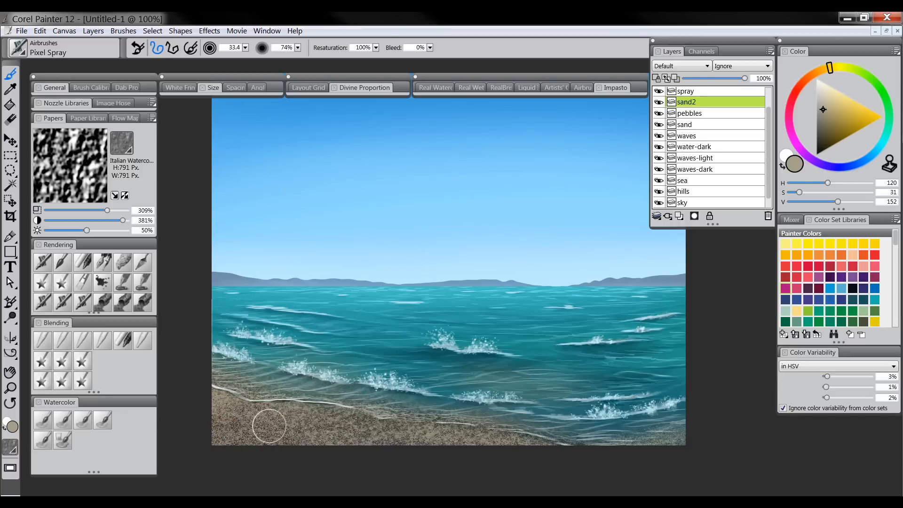
Try spraying pale beige (H 105, S 72, V 210) grain over the sand
click(823, 93)
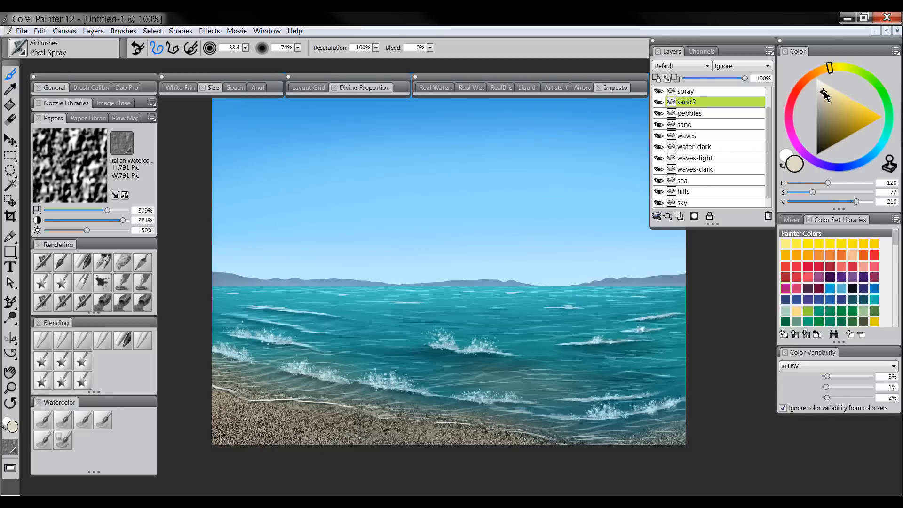
click(812, 76)
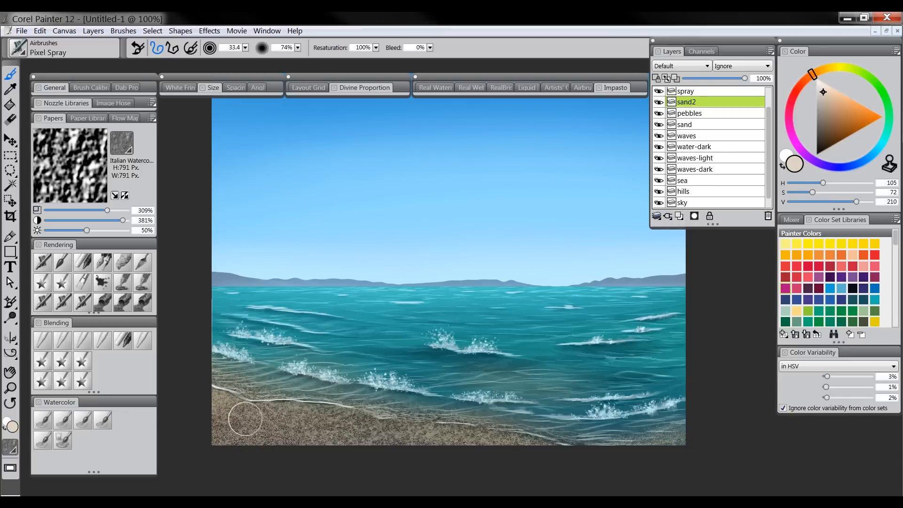
drag(245, 418, 371, 425)
key(ctrl+z)
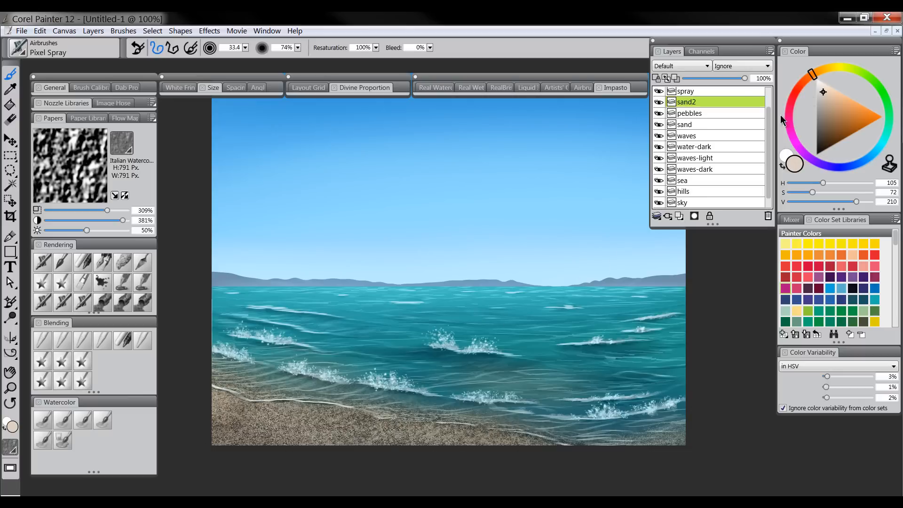
Spray near-white (H 105, S 255, V 251) speckles over the sand with the airbrush at size 25.1
drag(827, 92, 817, 78)
key(bracketleft)
key(bracketleft)
key(bracketleft)
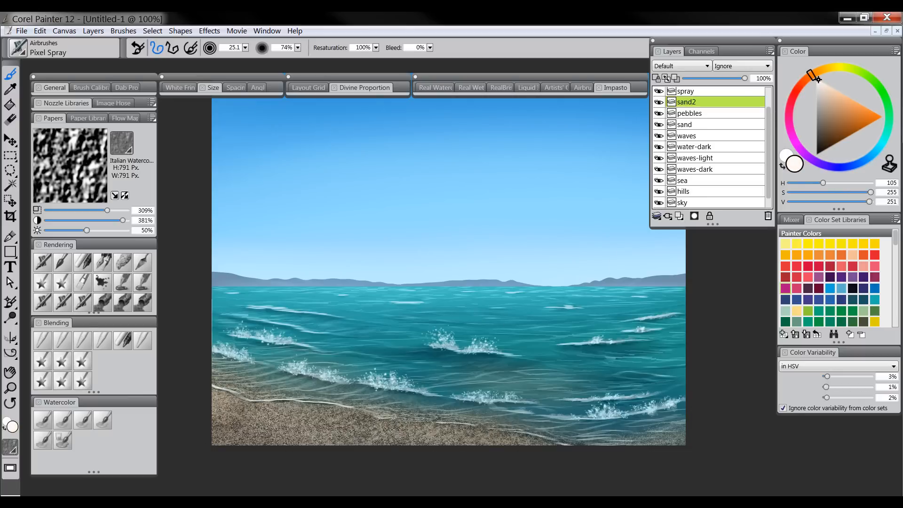
mouse_move(268, 423)
mouse_down()
mouse_move(355, 421)
mouse_move(328, 422)
mouse_up()
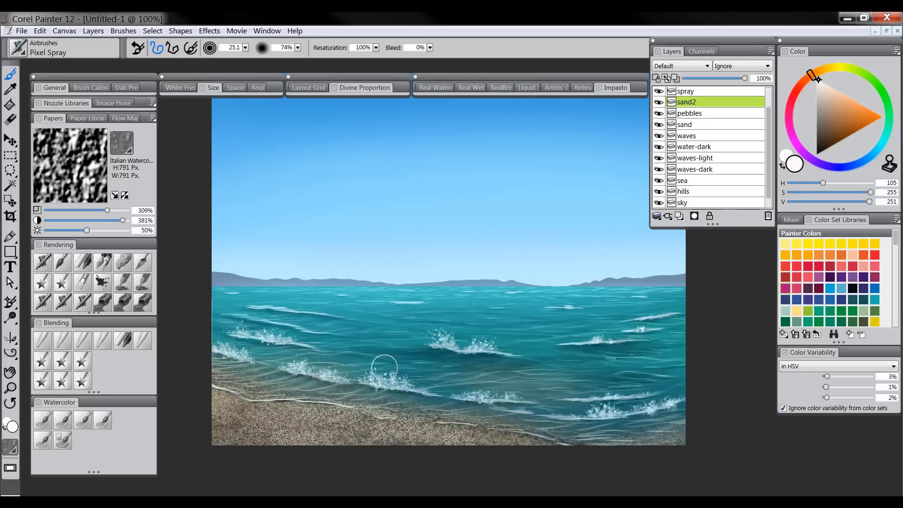
Soften the sprayed sand grain along the whole beach with the Diffuse Blur blender at size 34.8
click(43, 339)
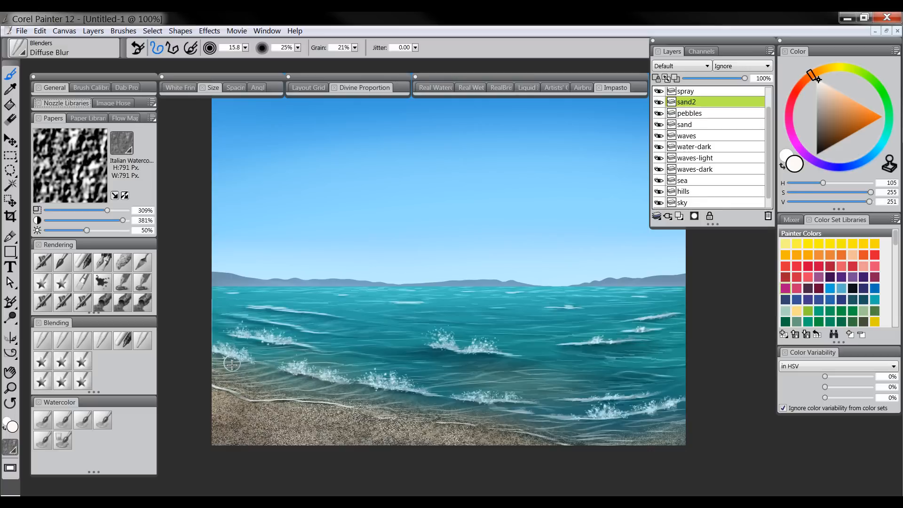
key(bracketright)
key(bracketright)
key(bracketright)
key(bracketright)
key(bracketright)
mouse_move(187, 402)
mouse_down()
mouse_move(416, 423)
mouse_move(299, 420)
mouse_move(540, 424)
mouse_move(340, 412)
mouse_move(506, 415)
mouse_move(429, 431)
mouse_move(576, 434)
mouse_move(344, 434)
mouse_move(571, 442)
mouse_move(464, 435)
mouse_move(664, 433)
mouse_up()
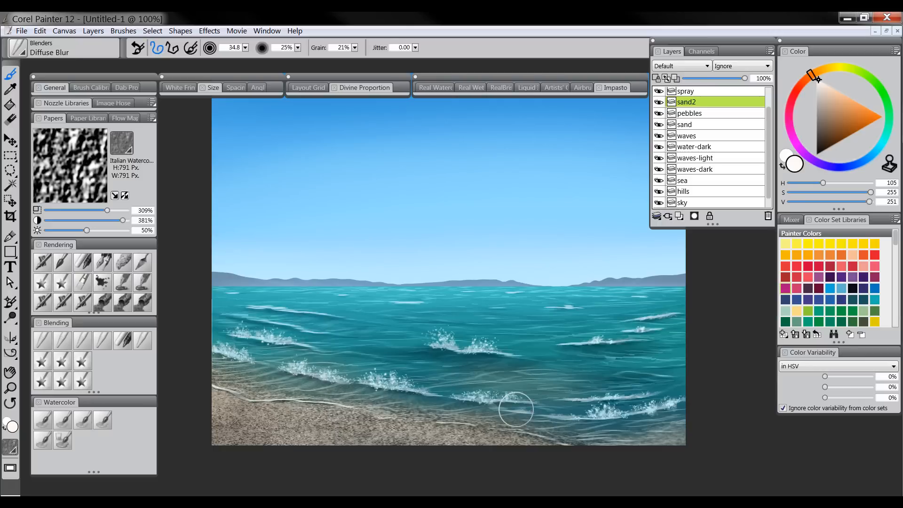
Create a new layer named rocks above the spray layer
mouse_move(581, 347)
mouse_down()
mouse_move(546, 368)
mouse_move(545, 377)
mouse_move(553, 372)
mouse_move(540, 387)
mouse_move(547, 379)
mouse_up()
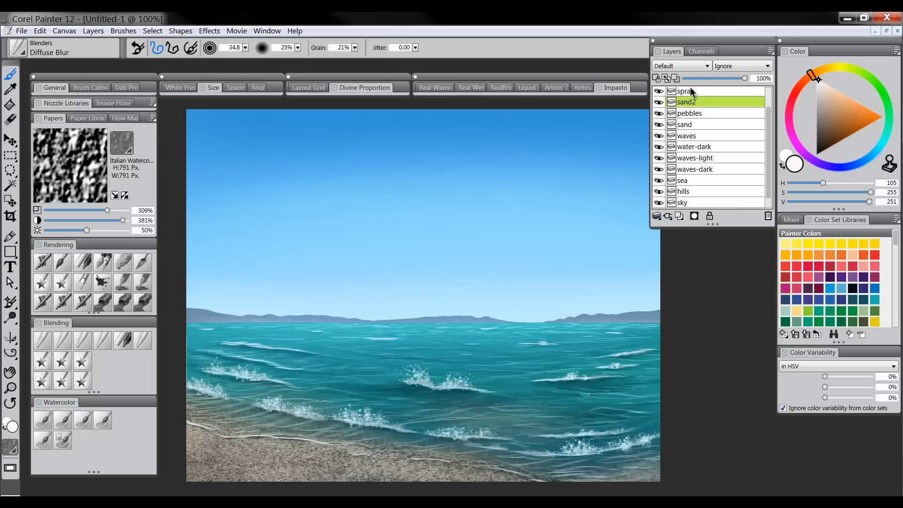
click(688, 93)
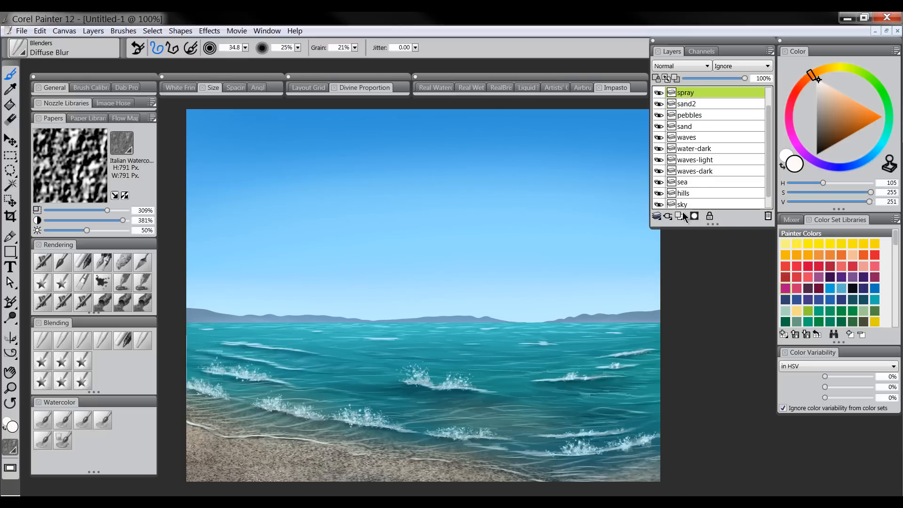
click(679, 216)
double_click(689, 93)
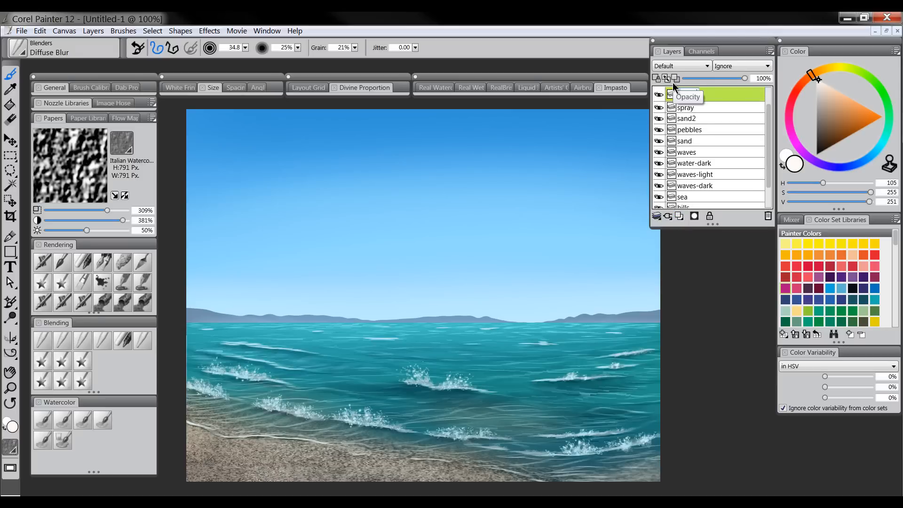
text(rocks)
key(Return)
Paint a tall dark brown rock (H 104, S 81, V 33) in the central breaking wave using the Loaded Palette Knife at 100% opacity
drag(832, 136, 823, 146)
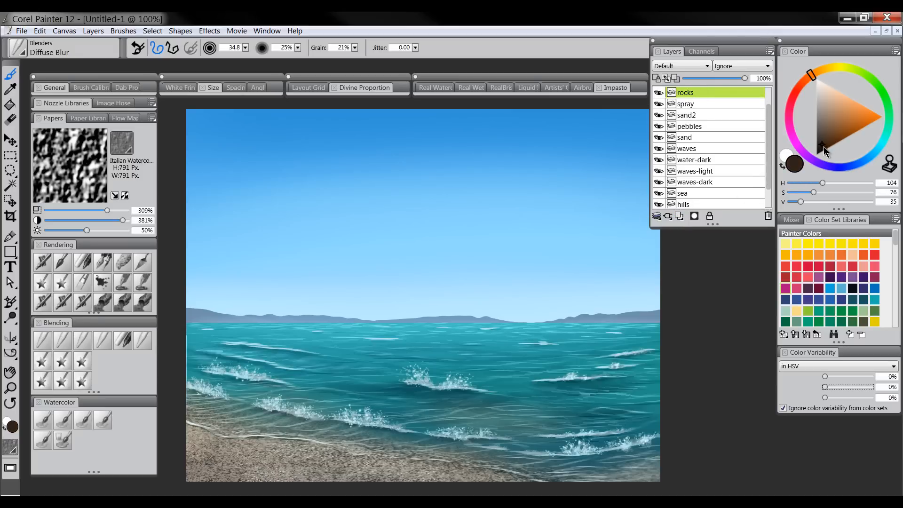
click(10, 387)
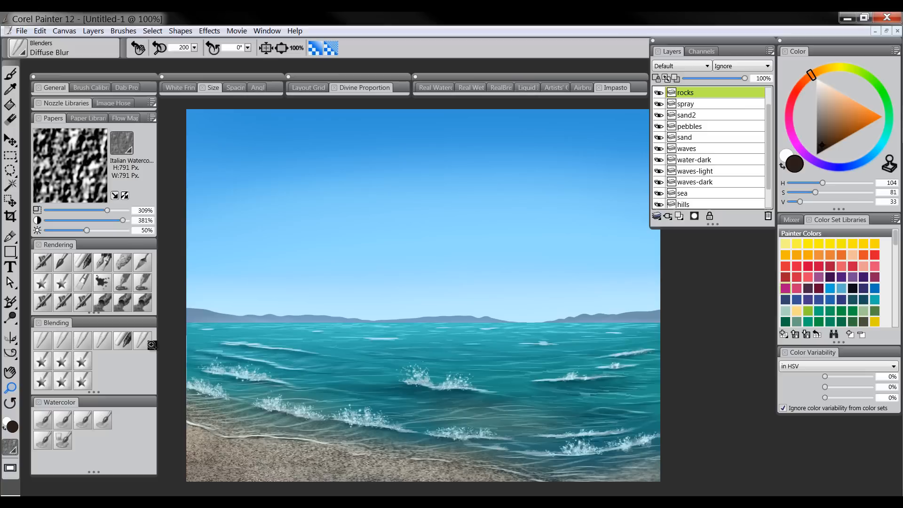
click(423, 381)
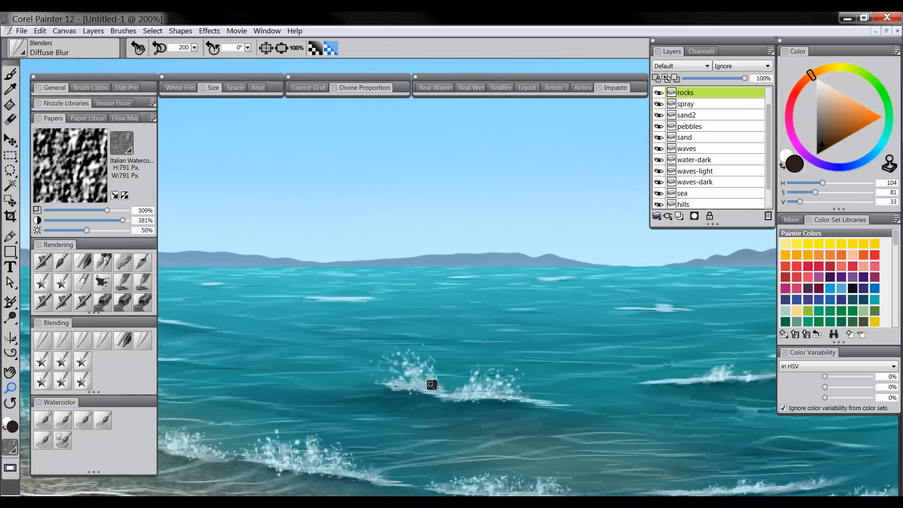
click(142, 261)
click(298, 47)
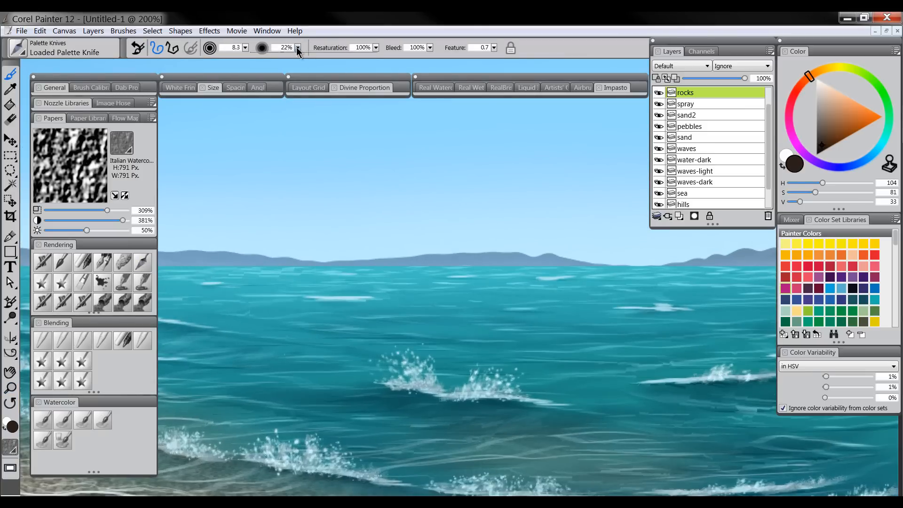
drag(280, 55, 369, 59)
mouse_move(400, 396)
mouse_down()
mouse_move(442, 354)
mouse_move(448, 389)
mouse_move(443, 366)
mouse_move(441, 390)
mouse_move(409, 397)
mouse_up()
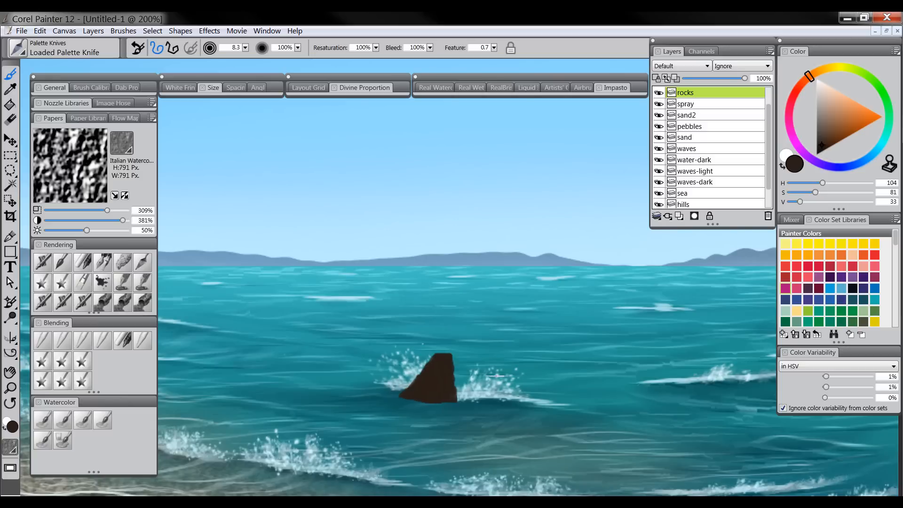
Try painting a wide triangular rock over the wave crest farther to the right
drag(561, 399, 419, 379)
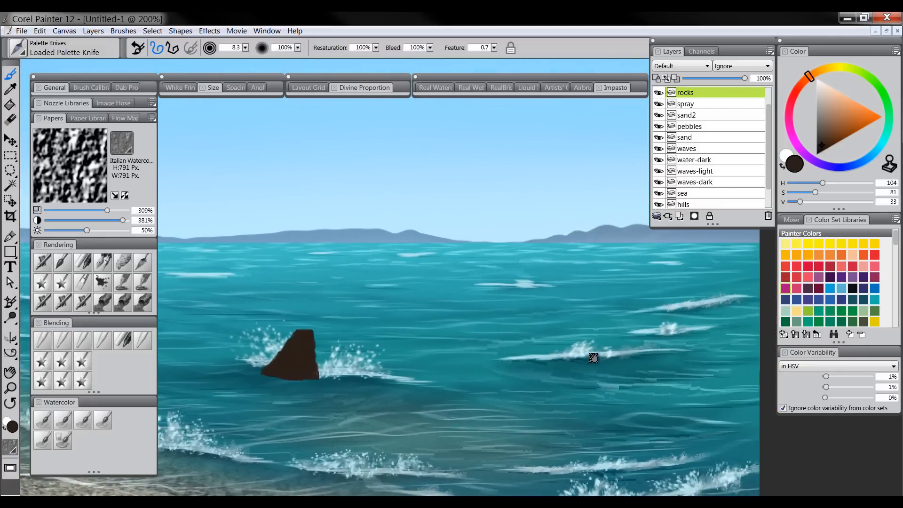
mouse_move(591, 357)
mouse_down()
mouse_move(621, 334)
mouse_move(641, 347)
mouse_move(641, 361)
mouse_move(588, 360)
mouse_move(618, 349)
mouse_move(618, 340)
mouse_move(631, 349)
mouse_move(615, 332)
mouse_up()
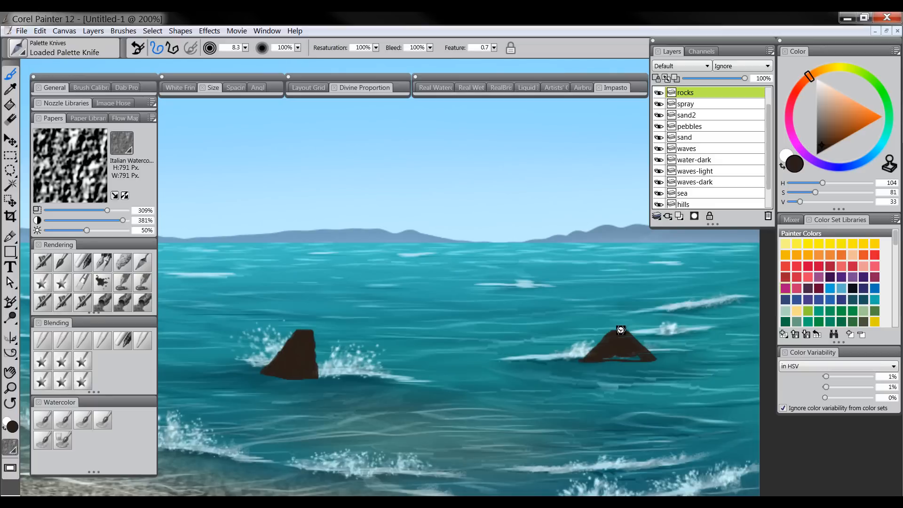
key(ctrl+z)
key(ctrl+z)
key(ctrl+z)
Paint a small low rock on the right wave at size 6.4, and add grey-brown (H 106, S 37, V 125) lit facets to both rocks
mouse_move(581, 360)
mouse_down()
mouse_move(598, 360)
mouse_move(591, 358)
mouse_up()
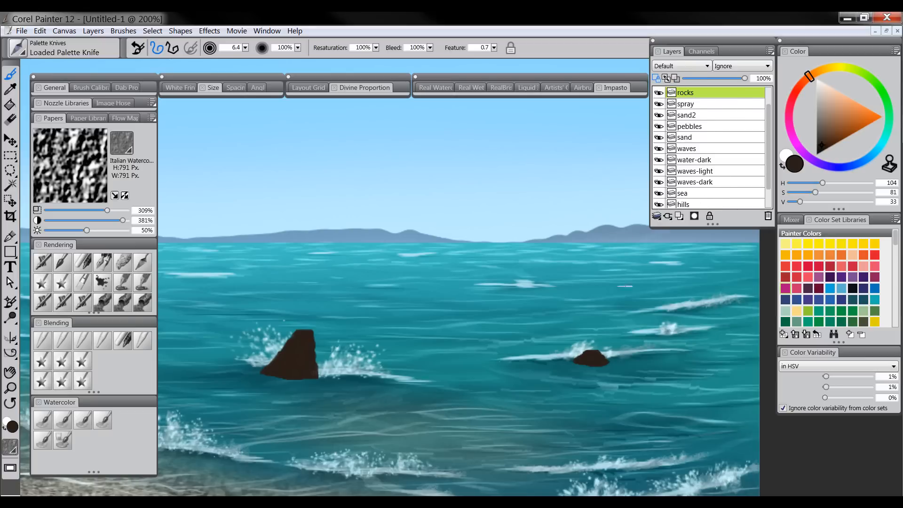
click(826, 118)
drag(806, 81, 814, 76)
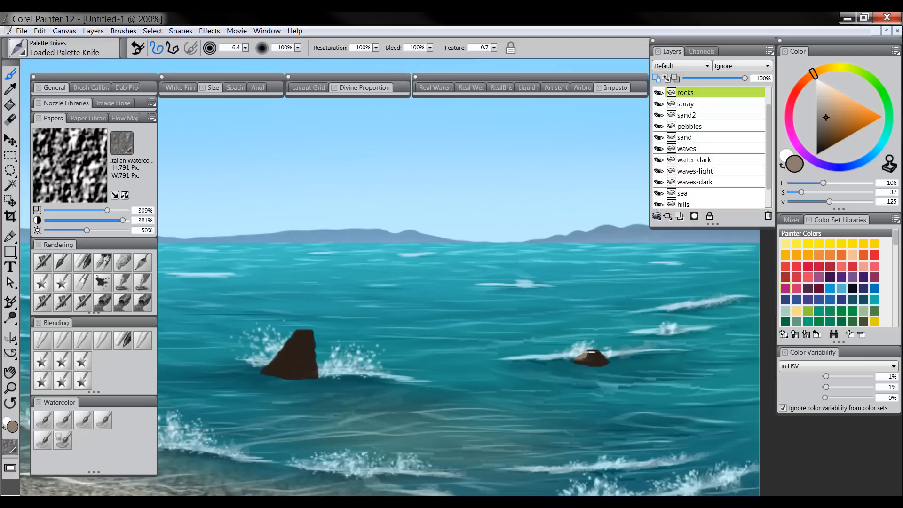
drag(583, 353, 601, 356)
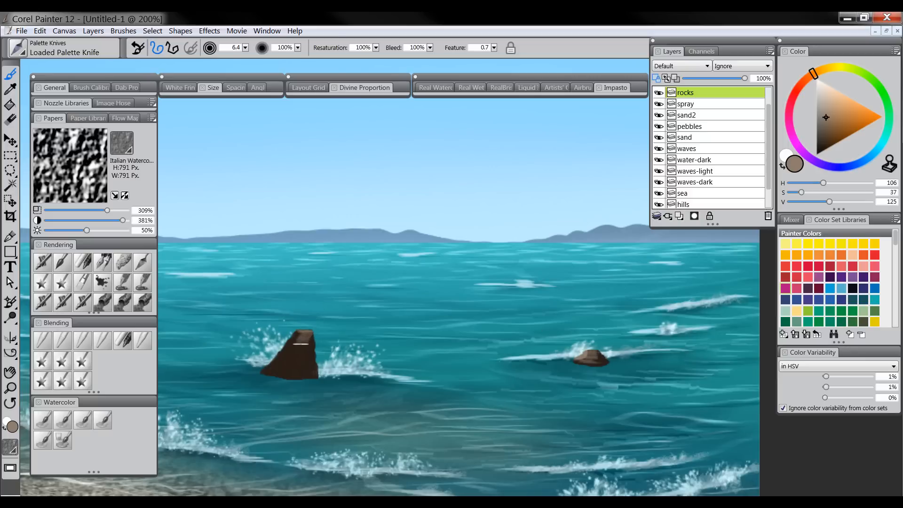
drag(309, 338, 302, 369)
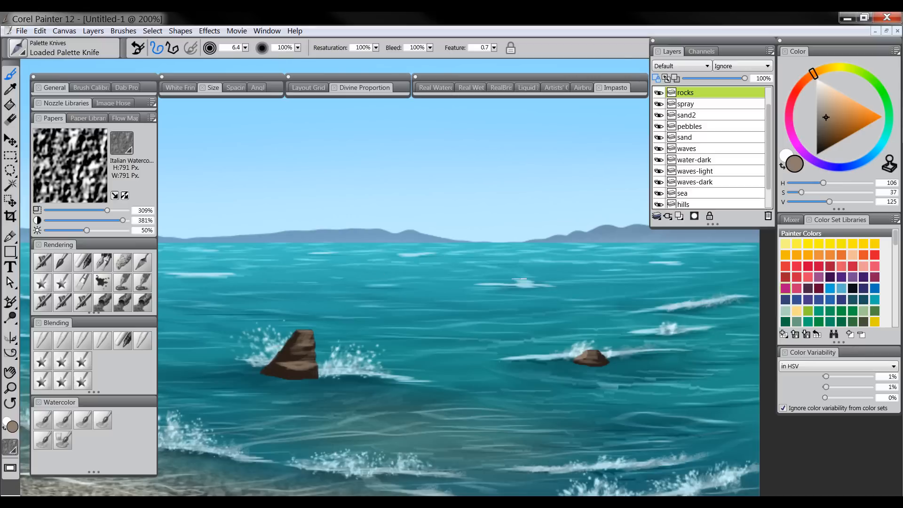
Tint the rocks with muted sea teal (H 213, S 76, V 103), and texture them in sampled dark brown with the Custom Sponge
alt+click(223, 353)
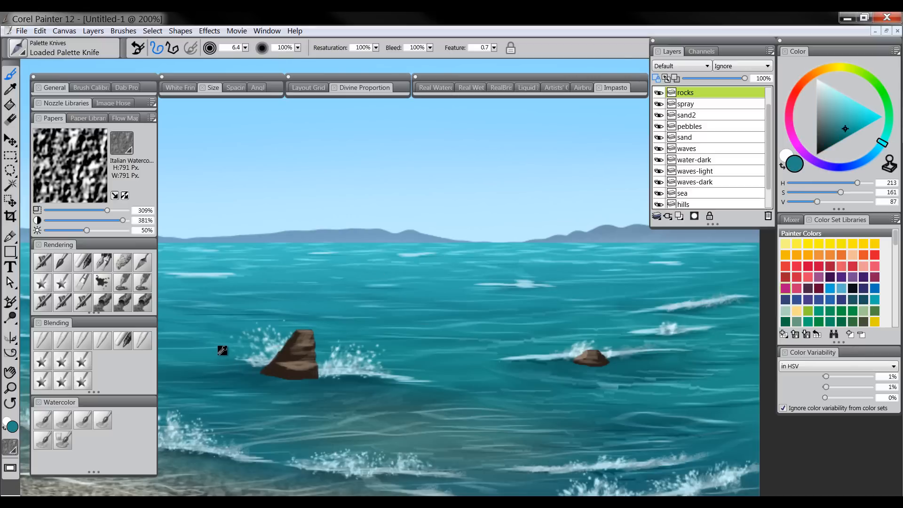
click(833, 124)
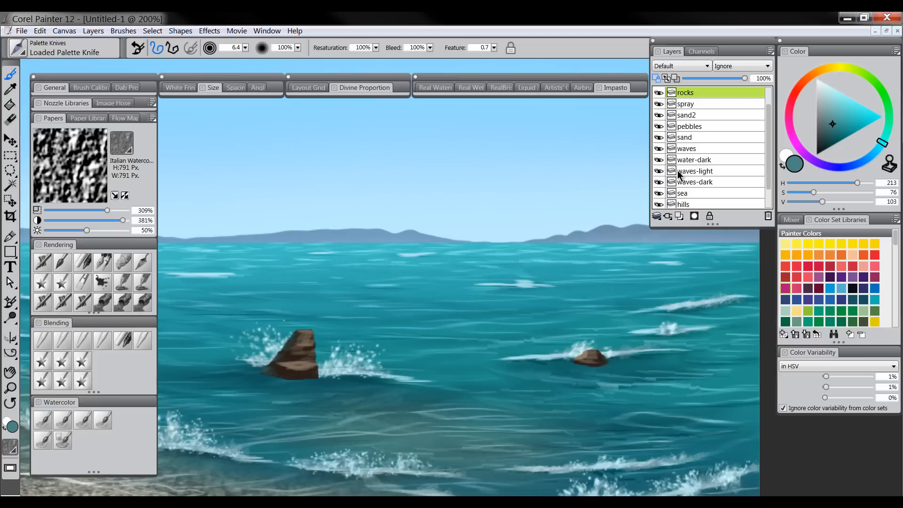
click(123, 264)
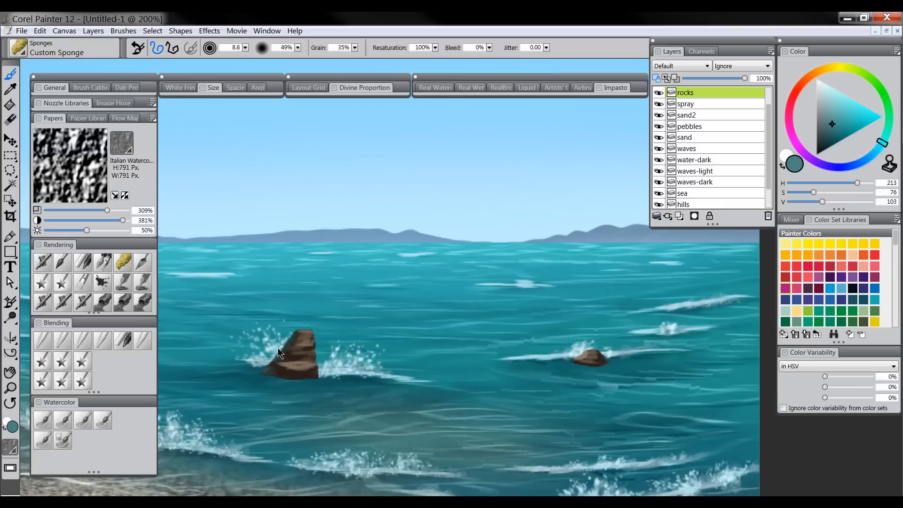
alt+click(300, 371)
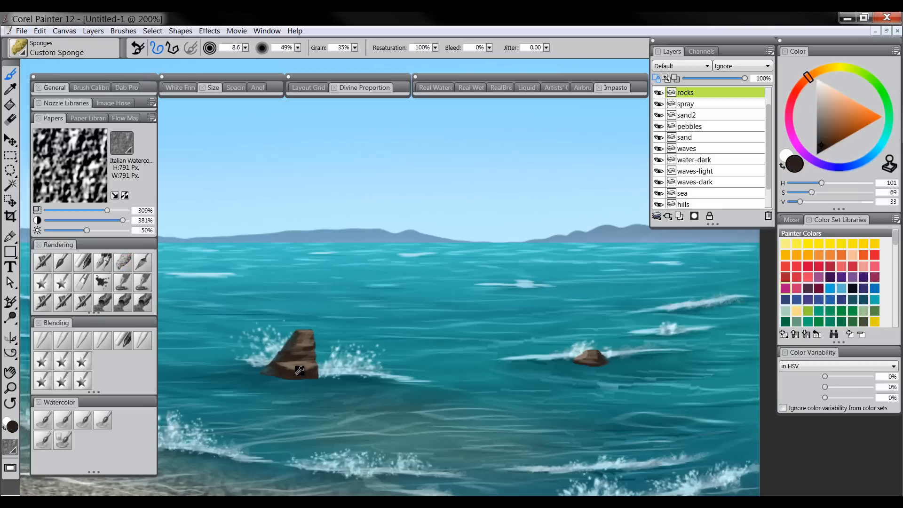
drag(299, 371, 312, 356)
click(292, 354)
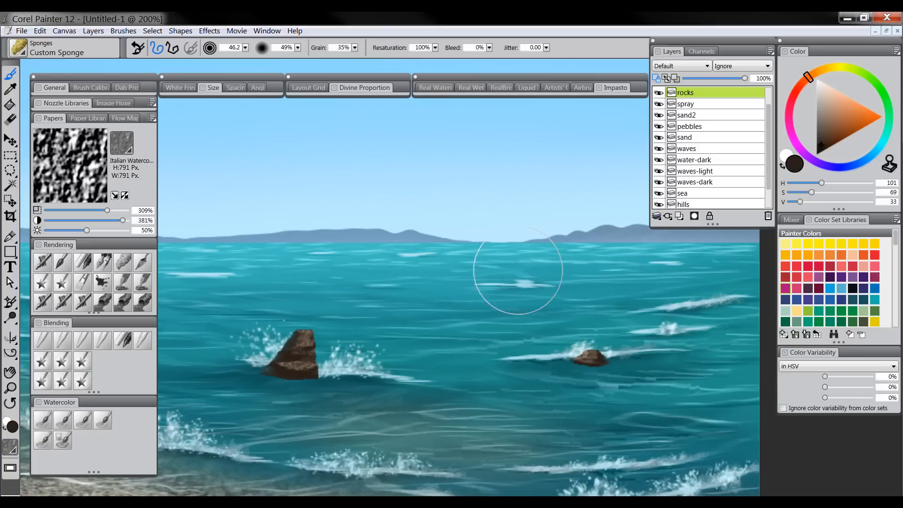
Add Square Chalk highlights to the rocks in pale beige (H 101, S 62, V 189) and reddish tan (H 94, S 108, V 156)
click(79, 261)
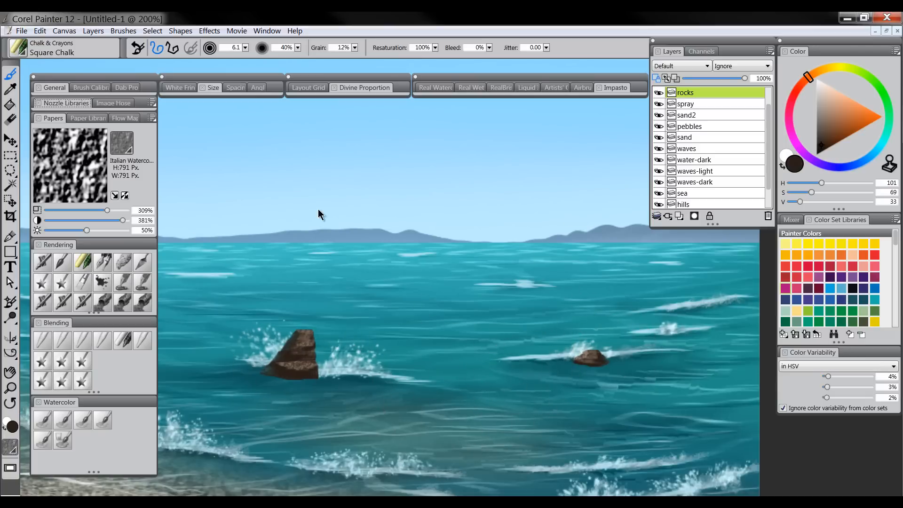
click(825, 98)
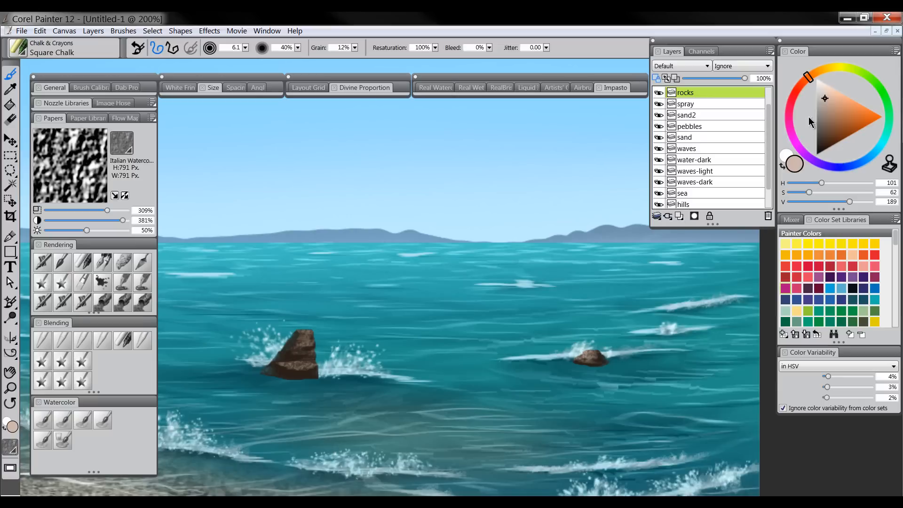
click(802, 83)
click(838, 108)
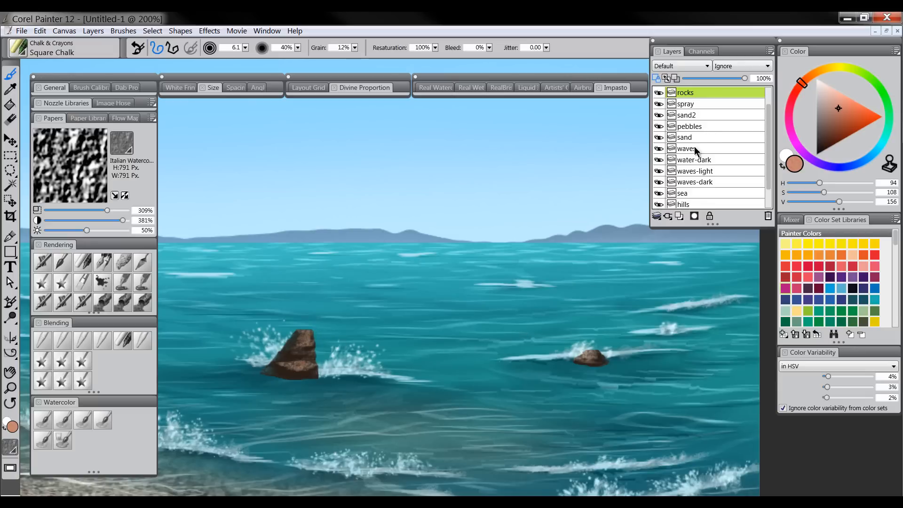
Create a layer named wl above the rocks layer and set its composite method to Screen
click(679, 215)
double_click(692, 94)
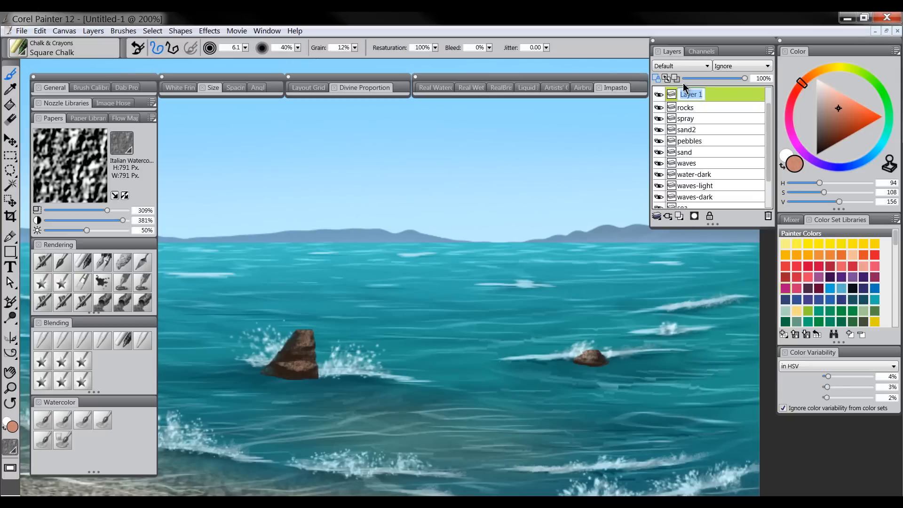
text(wl)
key(Return)
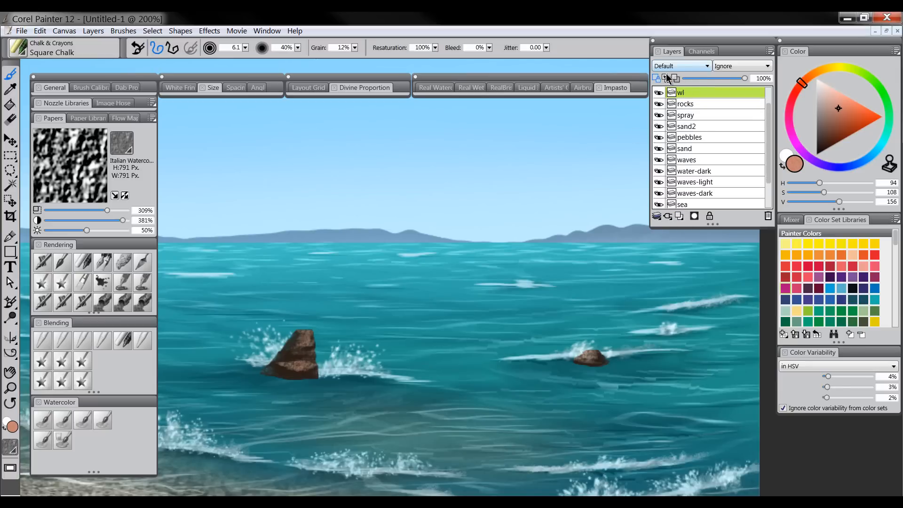
click(670, 67)
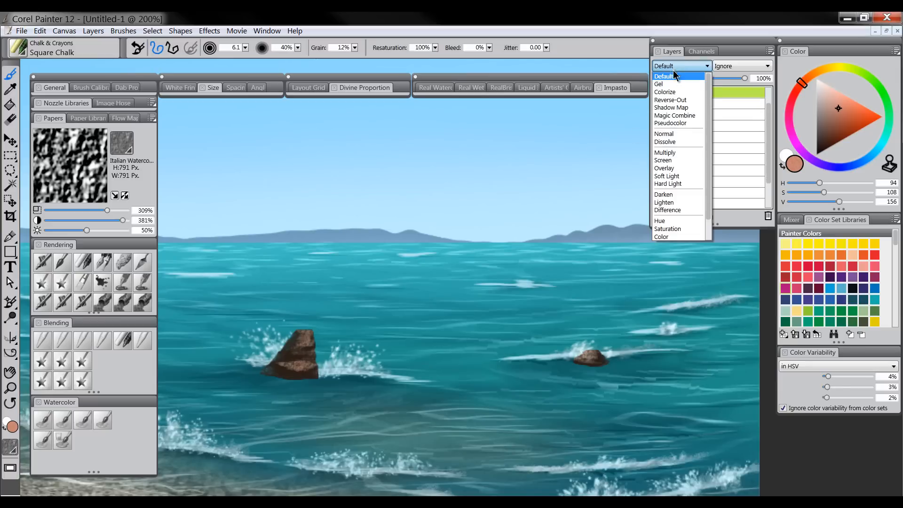
click(672, 160)
Paint thin pale blue (H 231, S 197, V 236) foam lines around the rocks' bases with the Loaded Palette Knife at size 1.1
click(824, 85)
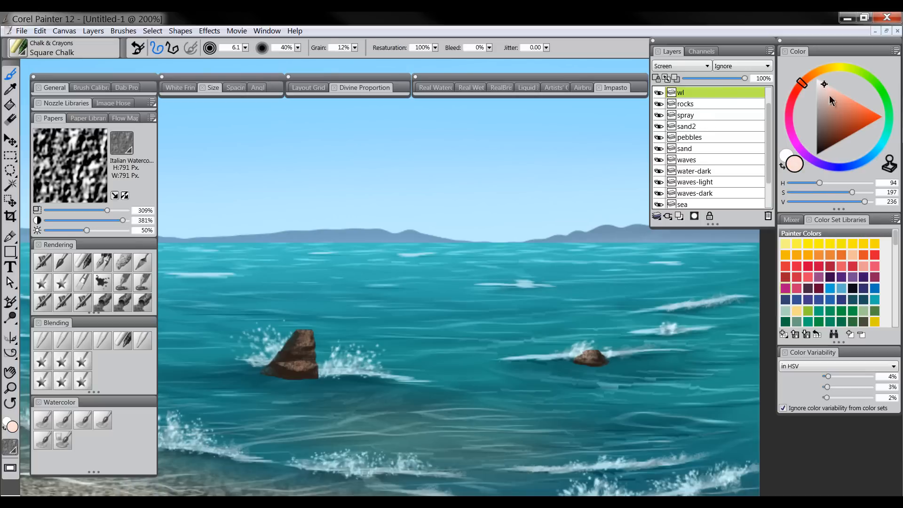
click(867, 157)
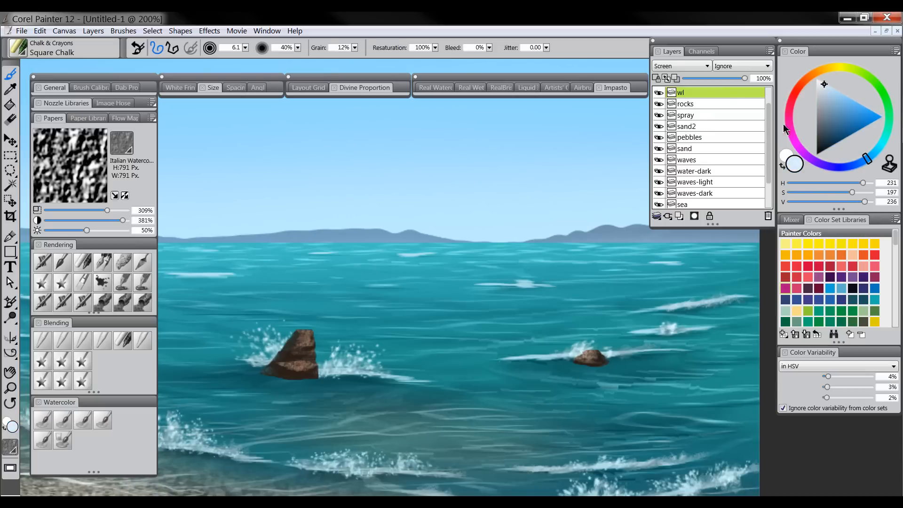
click(140, 263)
key(Tab)
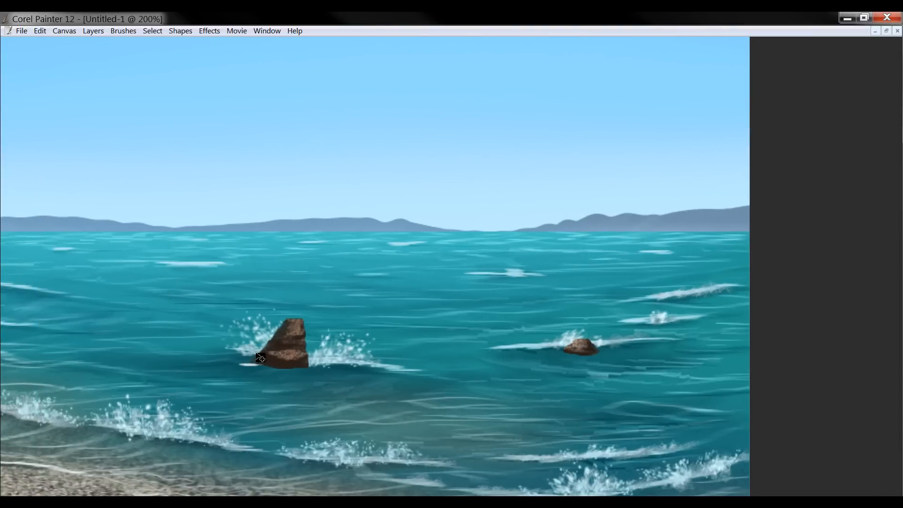
key(ctrl+z)
drag(245, 364, 253, 364)
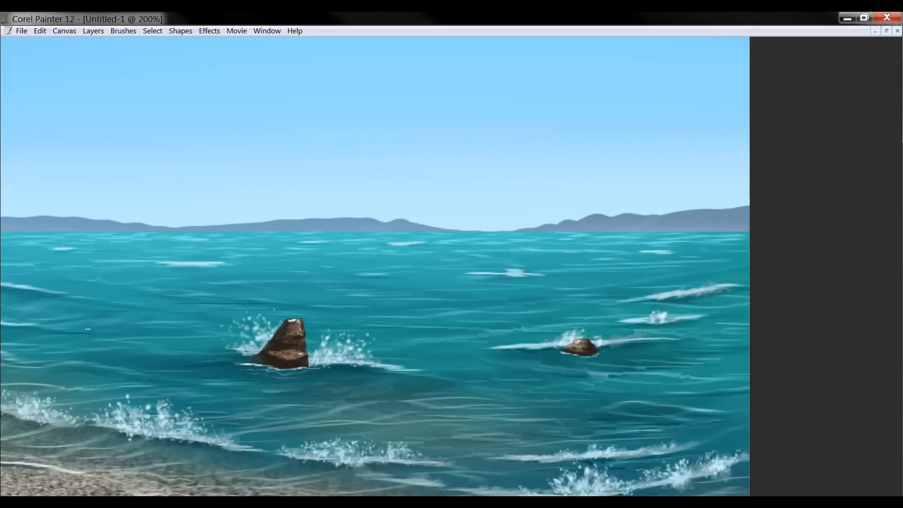
key(Tab)
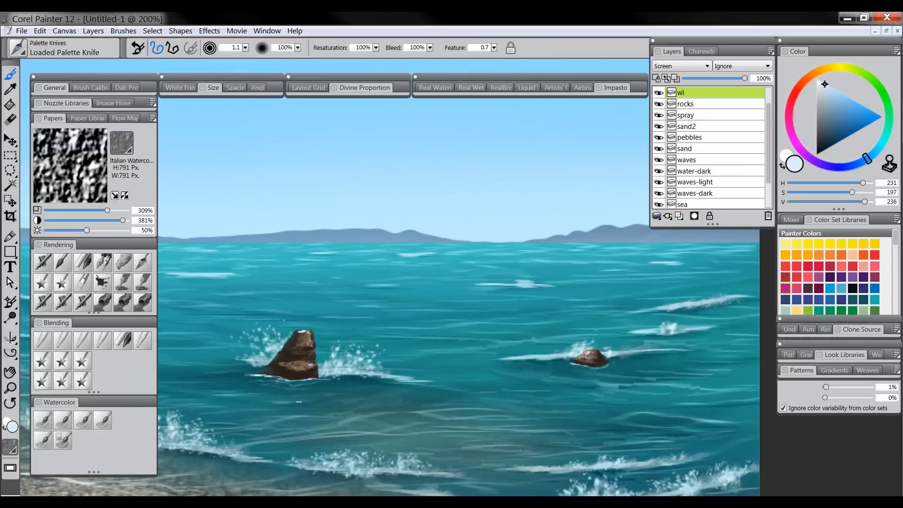
Add a layer named ref directly beneath the rocks layer and choose the Digital Airbrush for it
click(681, 215)
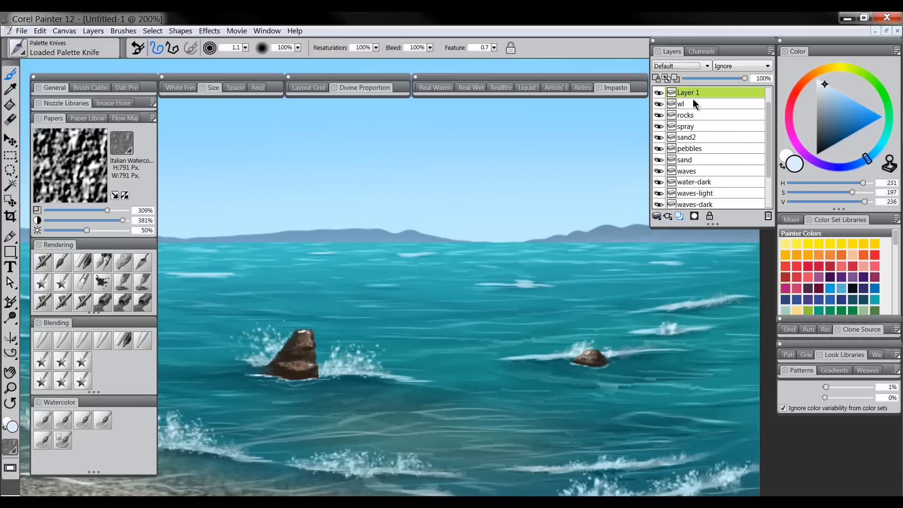
drag(695, 92, 707, 119)
click(701, 117)
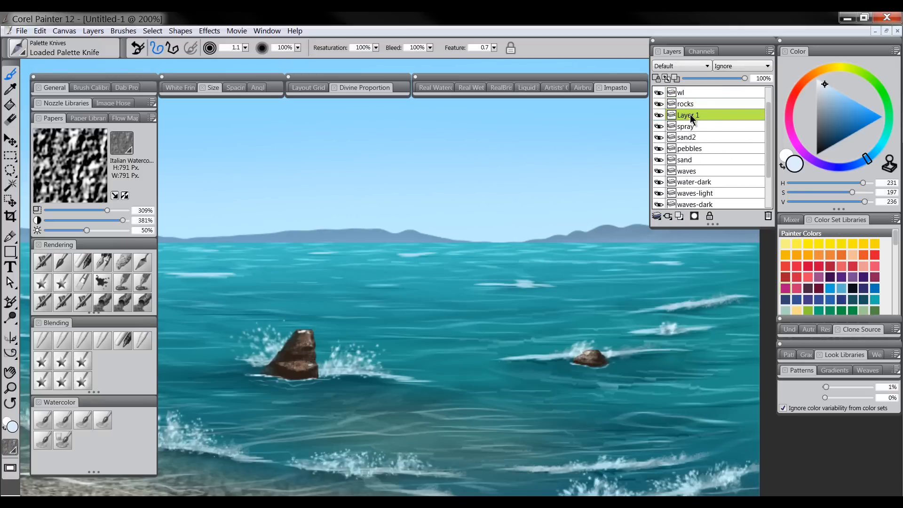
double_click(689, 114)
text(ref)
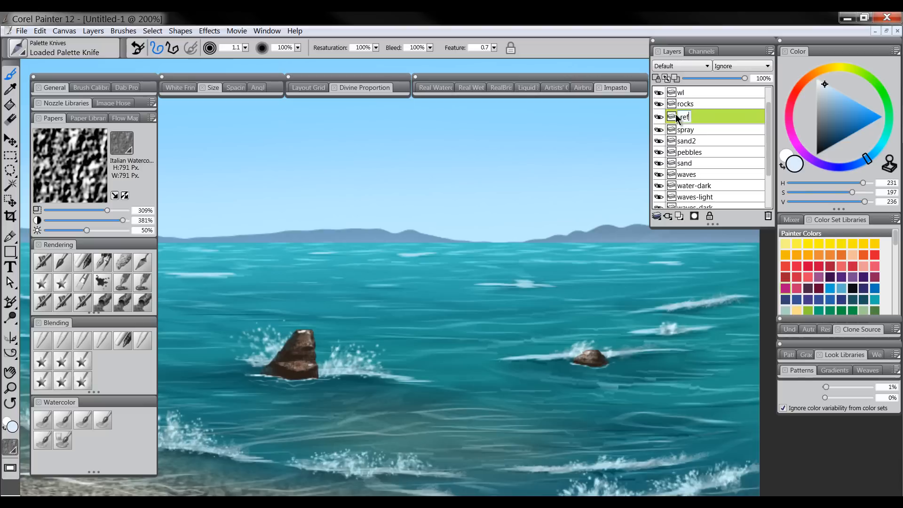
key(Return)
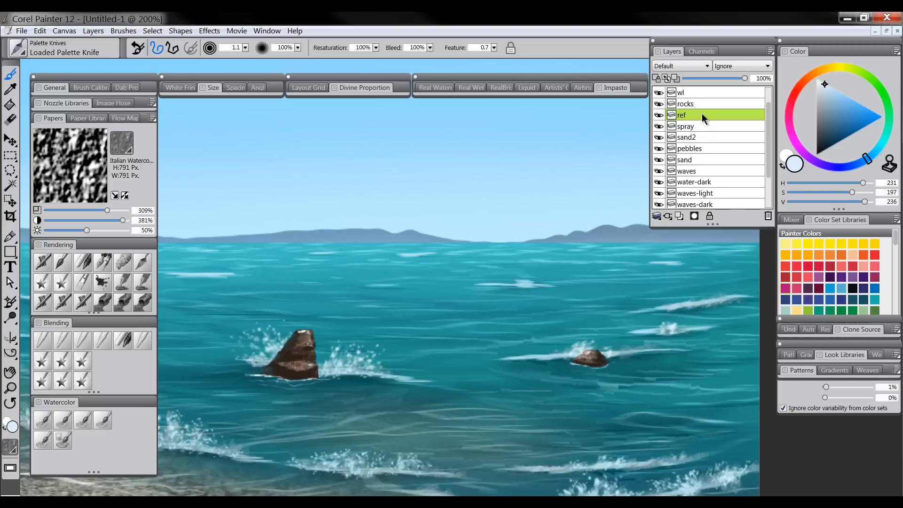
click(43, 262)
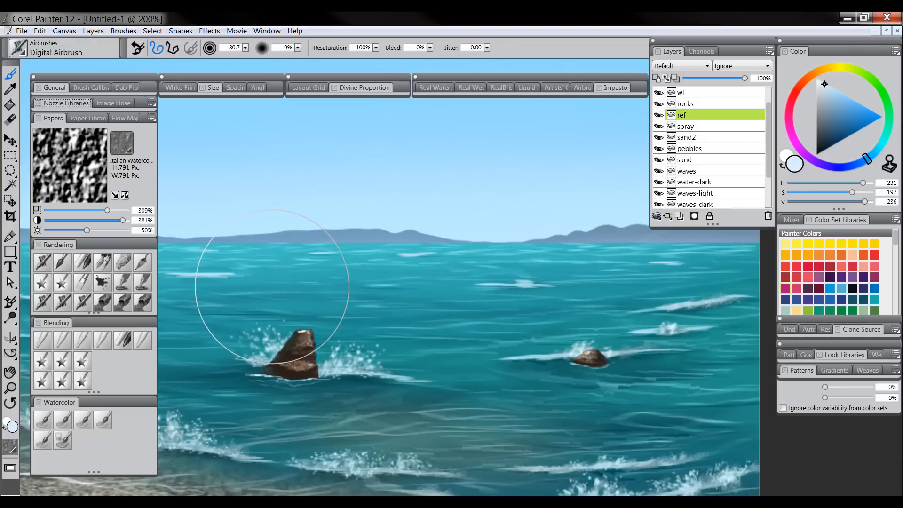
Airbrush soft dark brown reflections (H 101, S 69, V 33) in the water beneath both rocks at brush size 7.4
alt+click(300, 373)
mouse_move(283, 370)
mouse_down()
mouse_move(279, 396)
mouse_move(281, 379)
mouse_move(280, 389)
mouse_move(272, 381)
mouse_move(282, 394)
mouse_move(295, 381)
mouse_move(295, 392)
mouse_move(289, 370)
mouse_move(299, 395)
mouse_move(308, 370)
mouse_move(305, 413)
mouse_move(284, 406)
mouse_move(298, 392)
mouse_move(303, 403)
mouse_move(300, 389)
mouse_move(292, 385)
mouse_move(284, 402)
mouse_move(281, 387)
mouse_move(297, 409)
mouse_move(303, 401)
mouse_move(305, 418)
mouse_move(276, 397)
mouse_move(276, 379)
mouse_move(295, 376)
mouse_move(302, 392)
mouse_move(282, 396)
mouse_up()
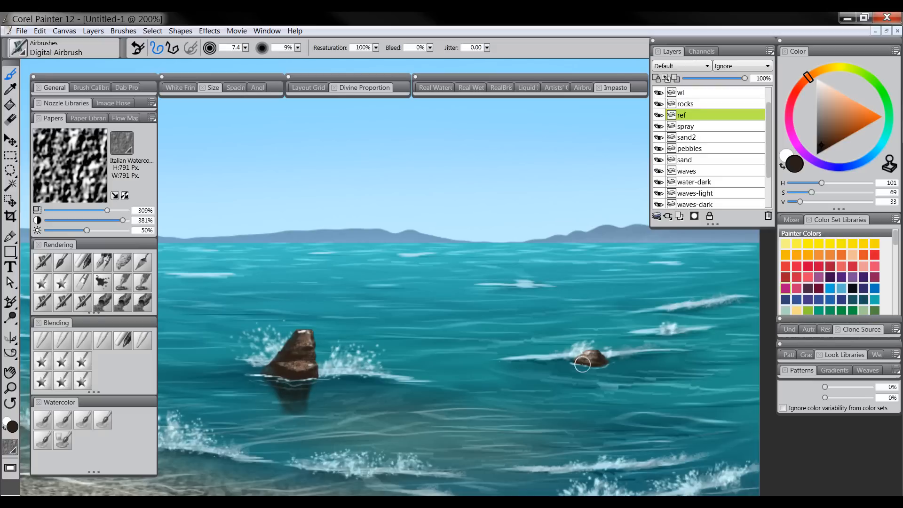
mouse_move(595, 373)
mouse_down()
mouse_move(604, 365)
mouse_move(584, 368)
mouse_move(602, 367)
mouse_move(597, 375)
mouse_up()
Lower the ref layer's opacity to 56% and check the rock reflections against the whole painting
click(12, 389)
alt+click(373, 378)
alt+click(373, 378)
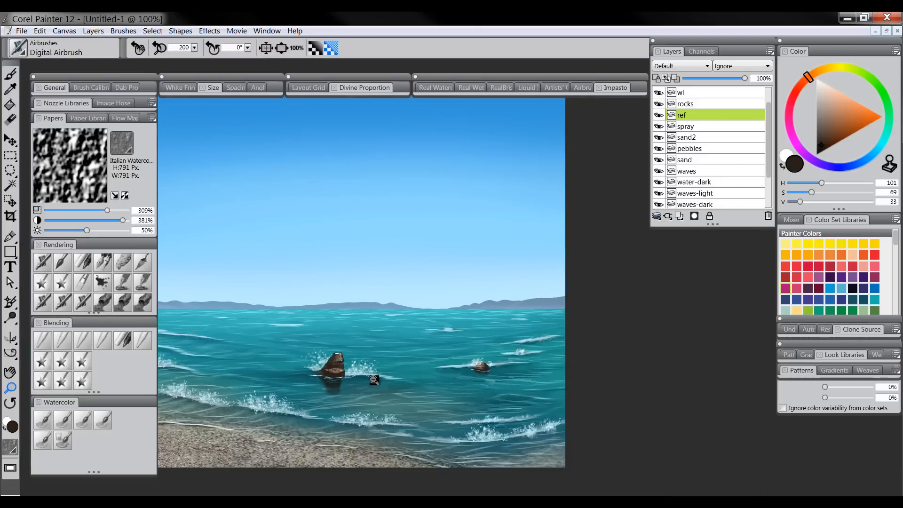
alt+click(376, 380)
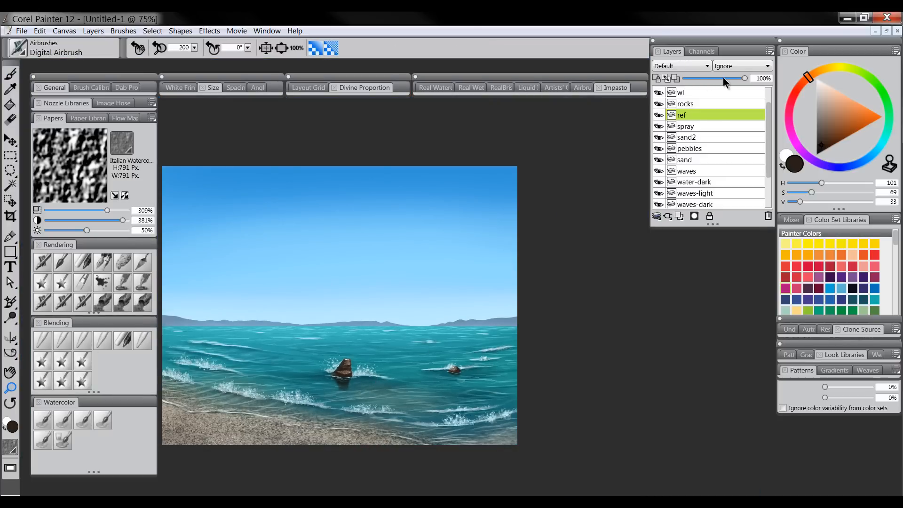
drag(724, 78, 716, 78)
drag(438, 388, 504, 392)
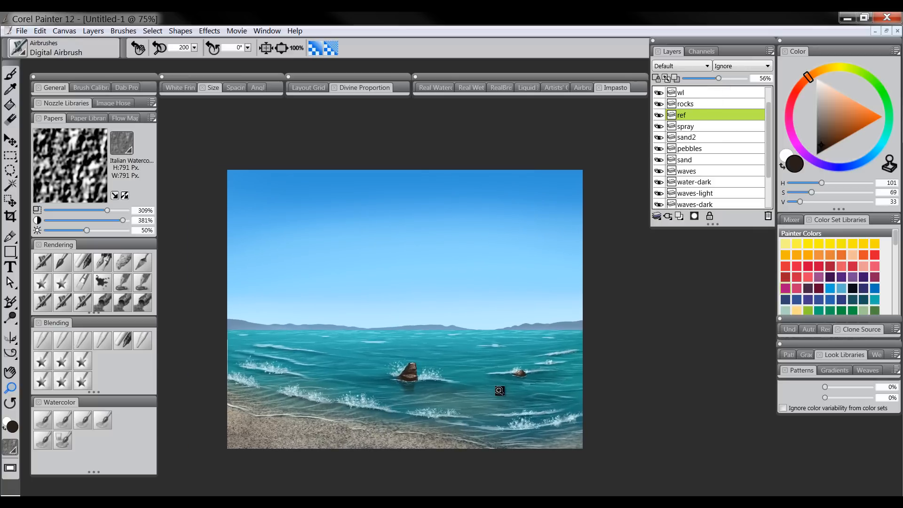
click(414, 379)
click(418, 383)
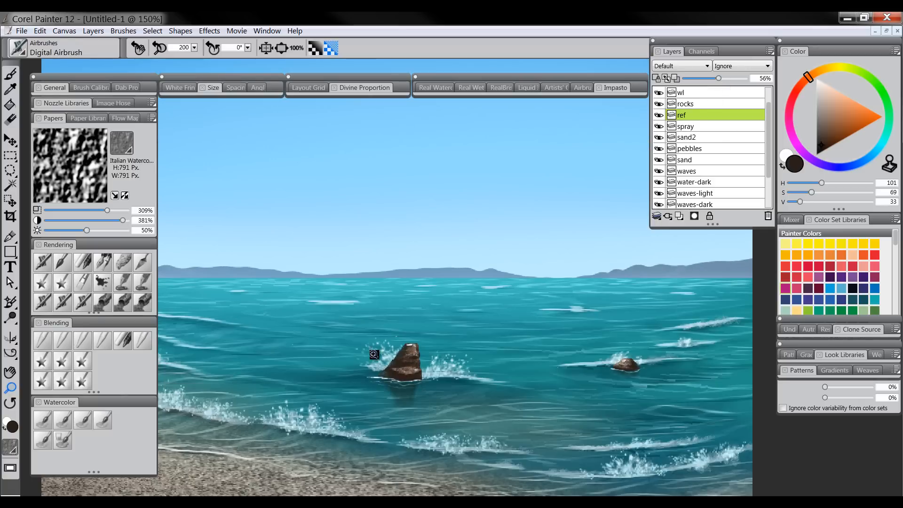
alt+click(414, 352)
alt+click(416, 353)
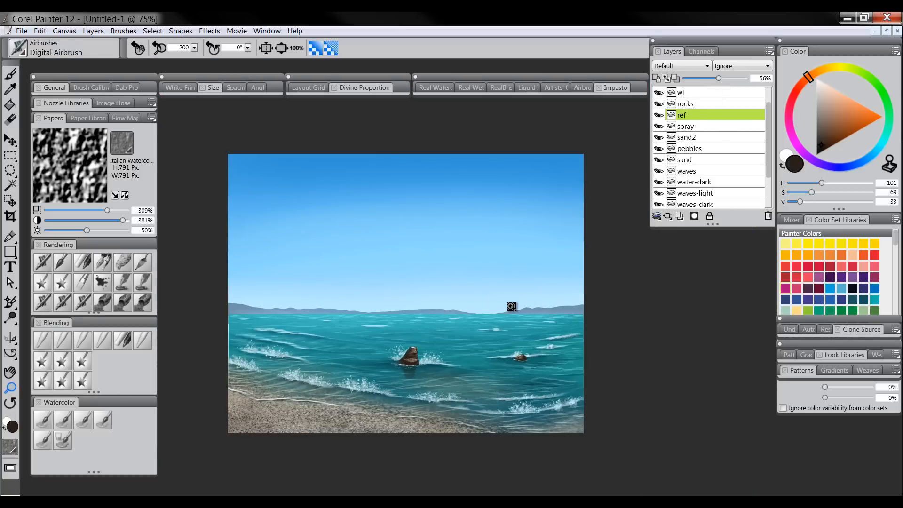
drag(481, 320, 490, 328)
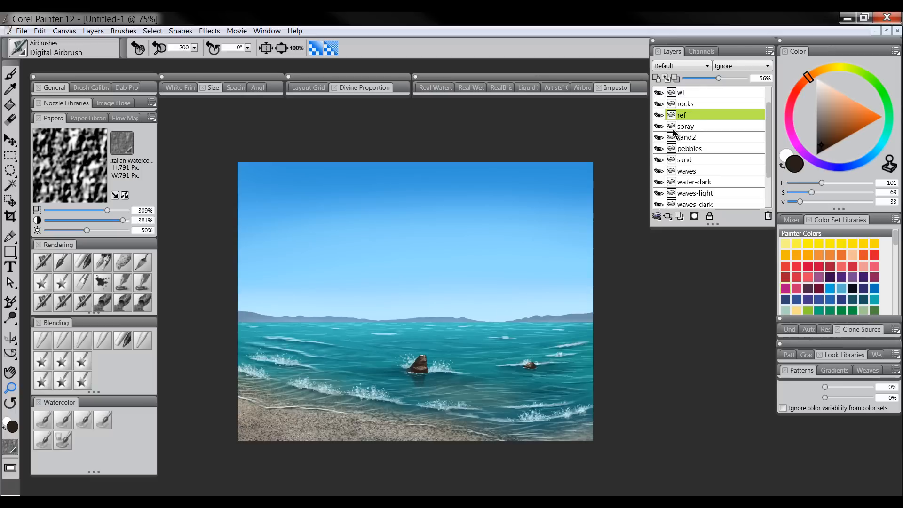
Create a layer named vignette above the wl layer and set its composite method to Multiply
click(693, 103)
click(701, 95)
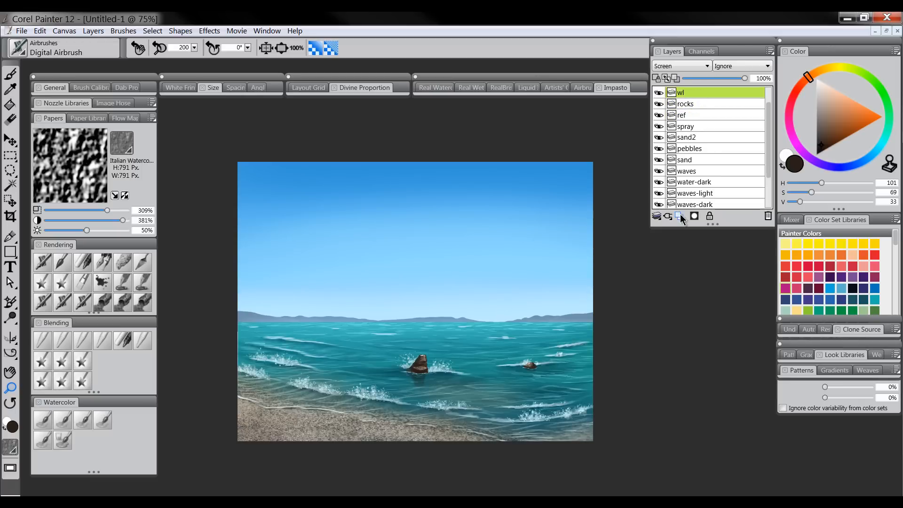
click(681, 218)
double_click(689, 95)
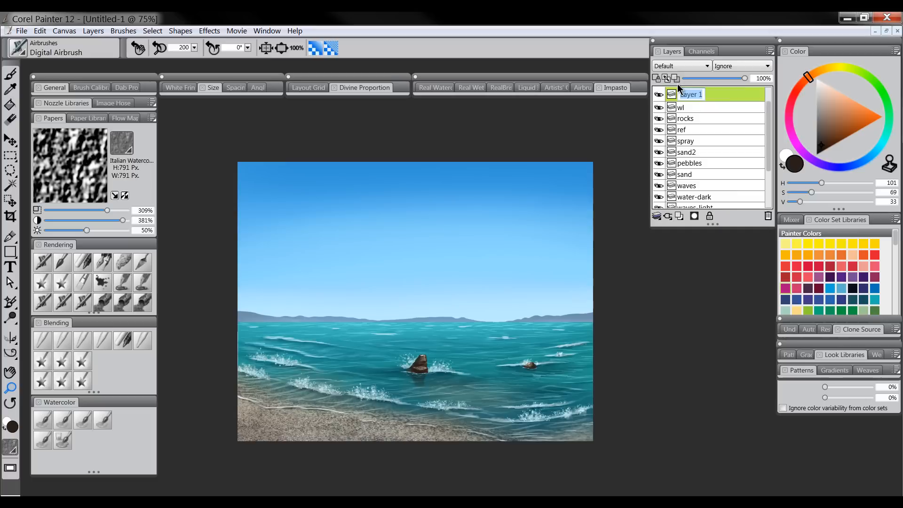
text(vignette)
key(Return)
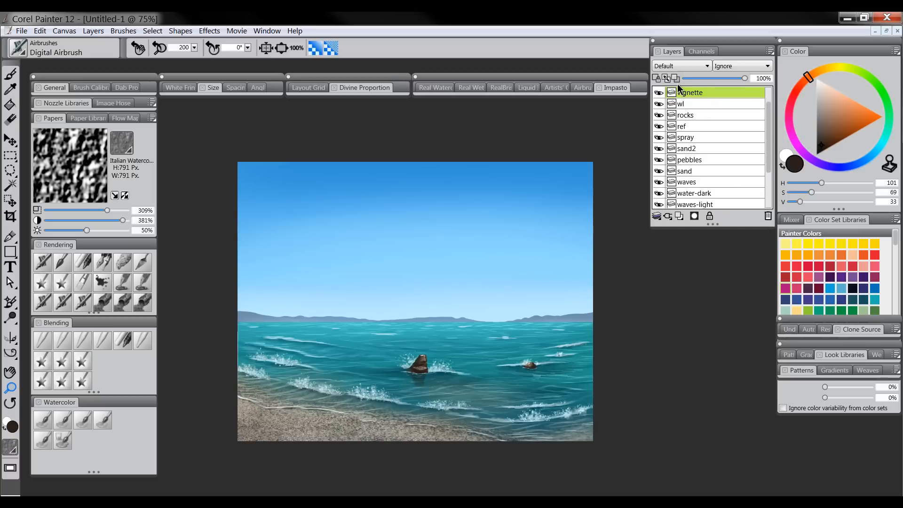
click(688, 66)
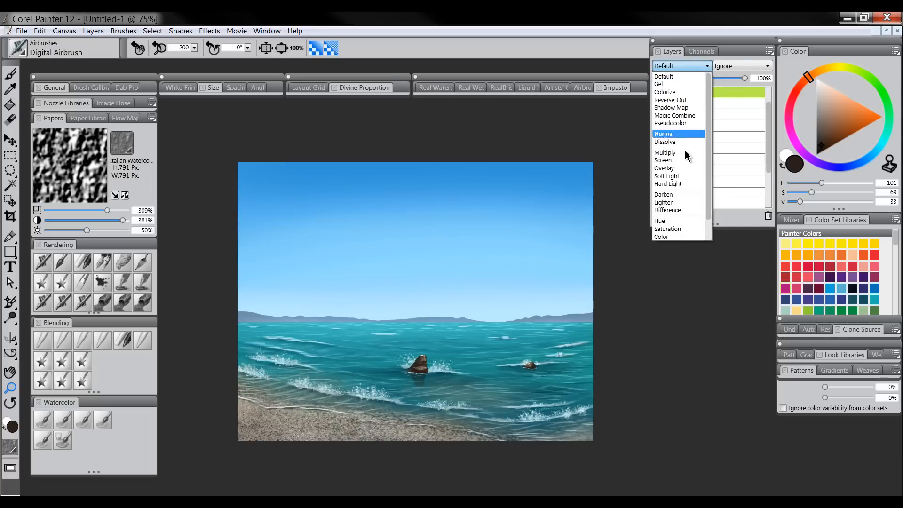
click(688, 151)
Darken the painting's outer edges and corners with a Digital Airbrush in muted dark blue (H 252, S 73, V 91) at size 184.3
click(845, 166)
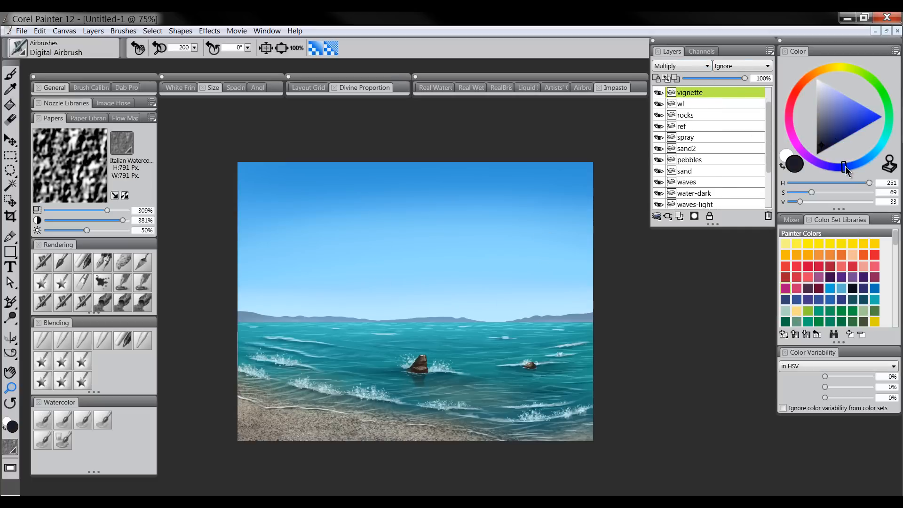
click(833, 126)
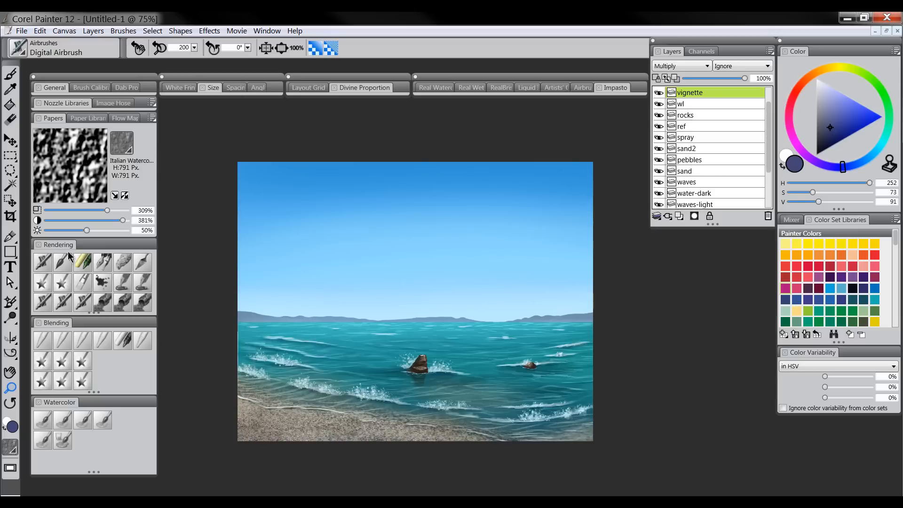
click(45, 264)
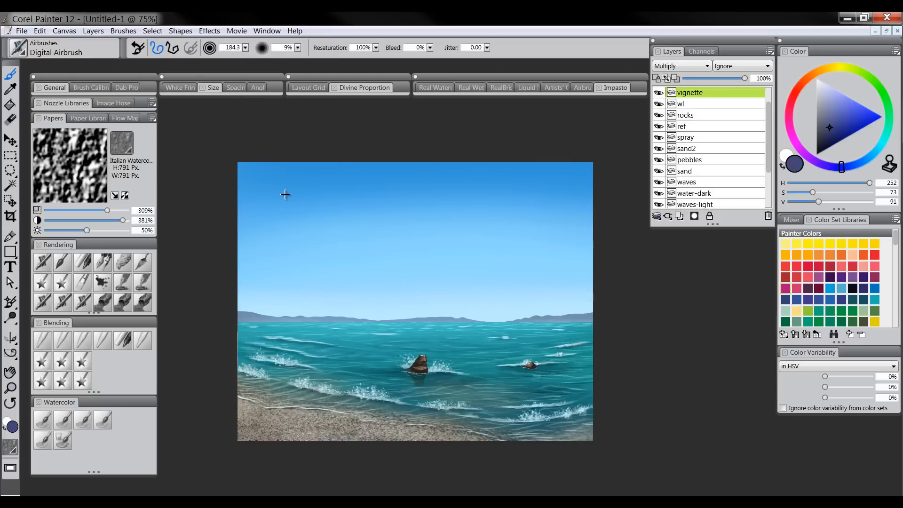
key(Tab)
mouse_move(193, 158)
mouse_down()
mouse_move(599, 133)
mouse_move(718, 211)
mouse_up()
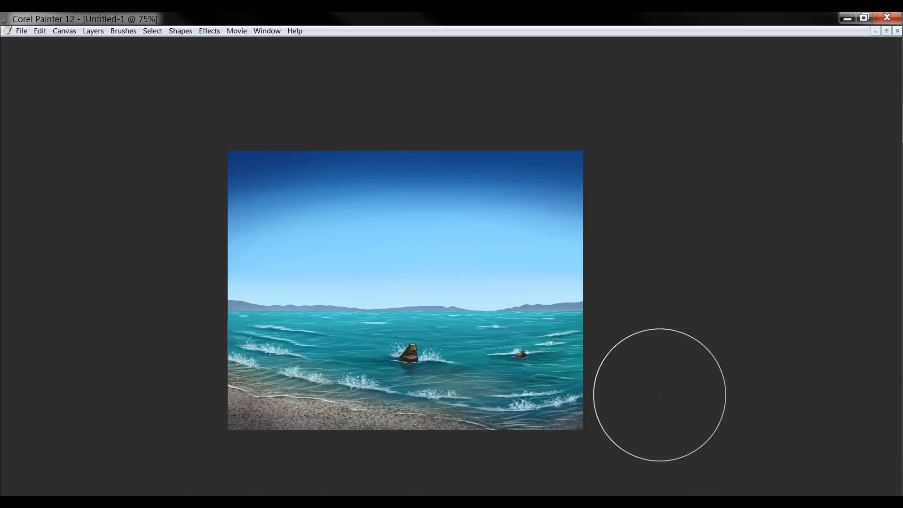
drag(599, 433, 239, 439)
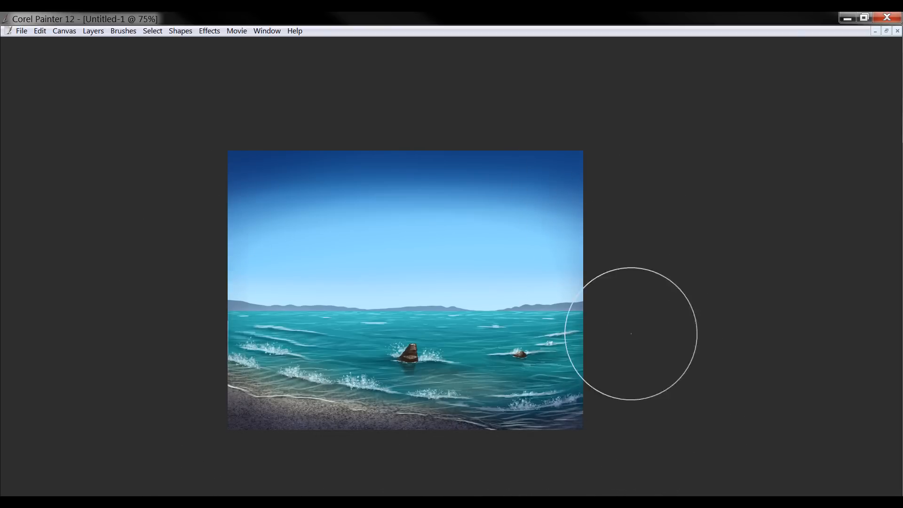
Reduce the vignette layer's opacity to 65% and drop all layers onto the canvas
key(Tab)
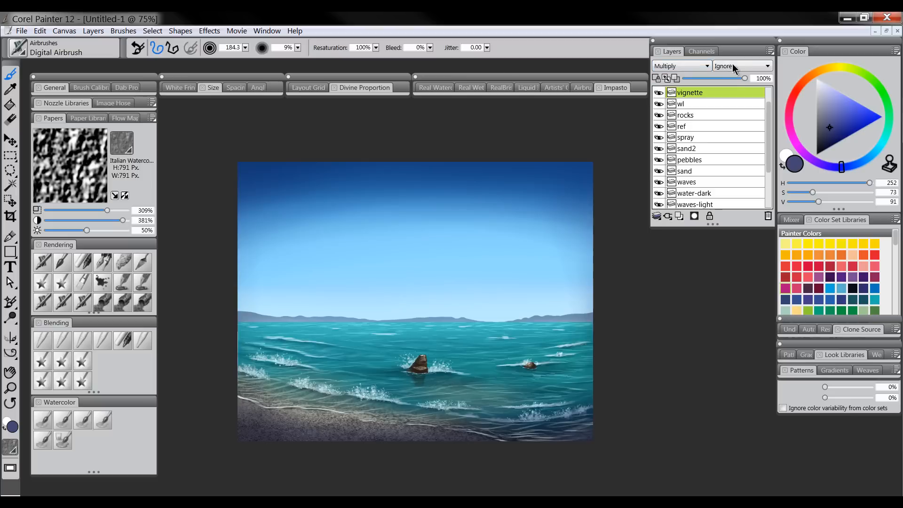
click(732, 78)
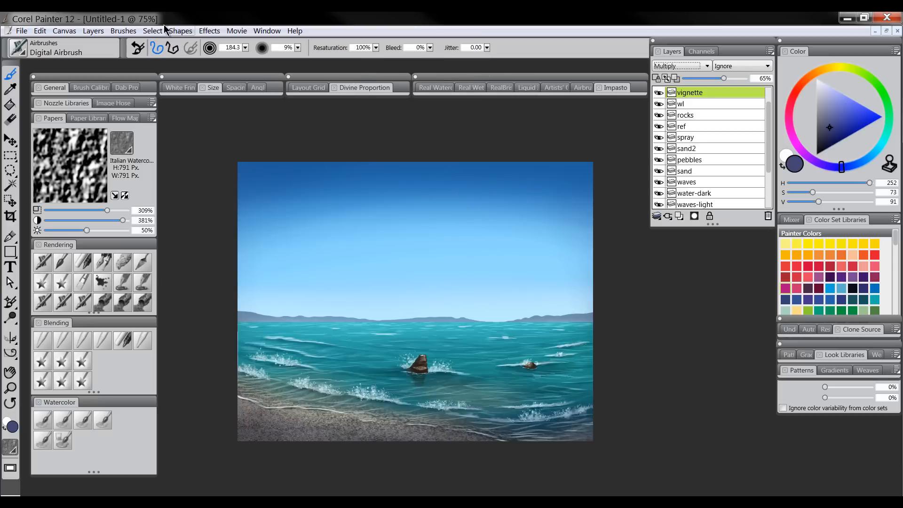
click(93, 32)
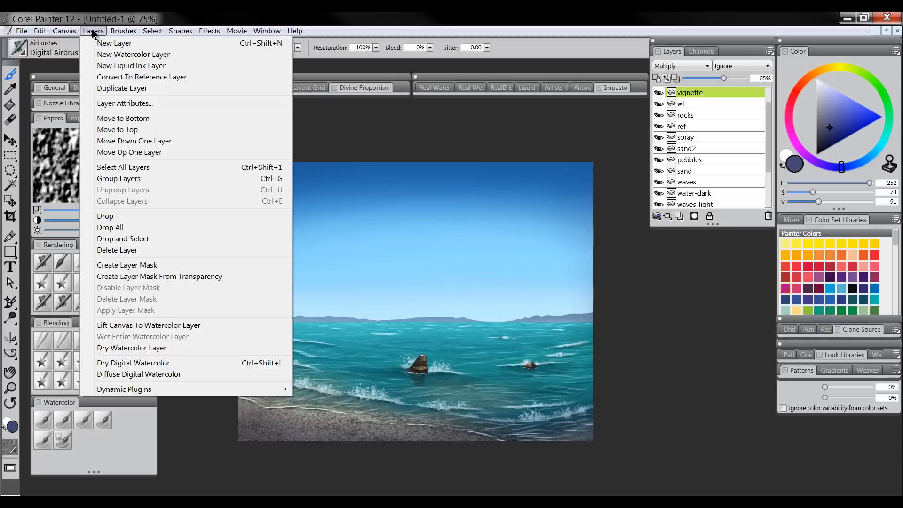
click(107, 230)
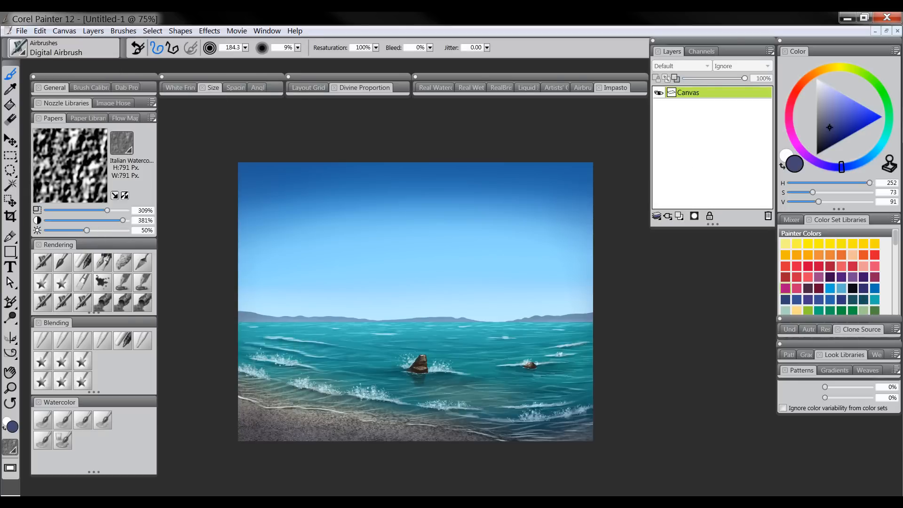
Soften the distant hills along the horizon with the Diffuse Blur blender
click(361, 339)
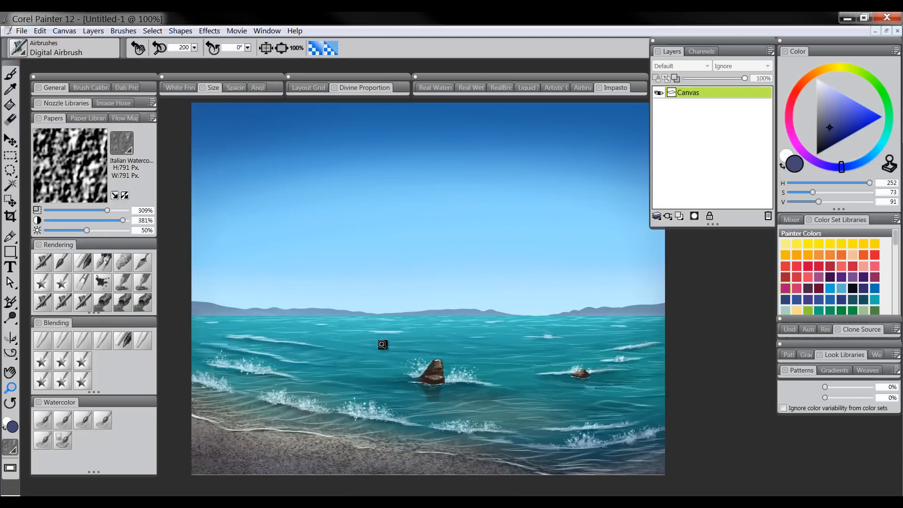
key(Tab)
click(396, 319)
key(Tab)
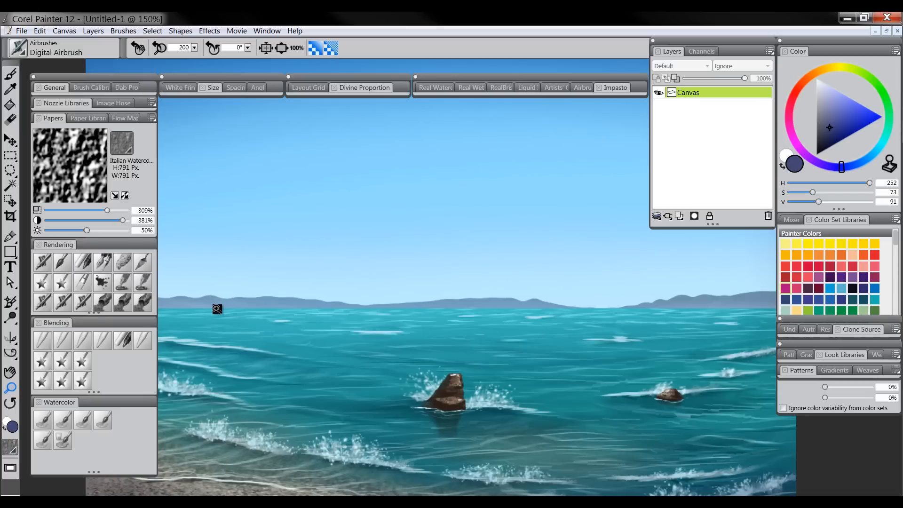
click(104, 338)
key(Tab)
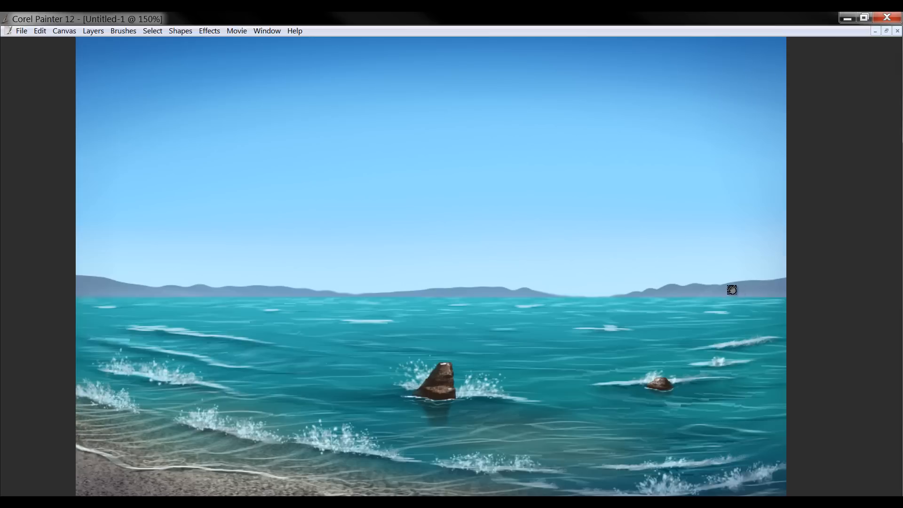
drag(729, 288, 649, 295)
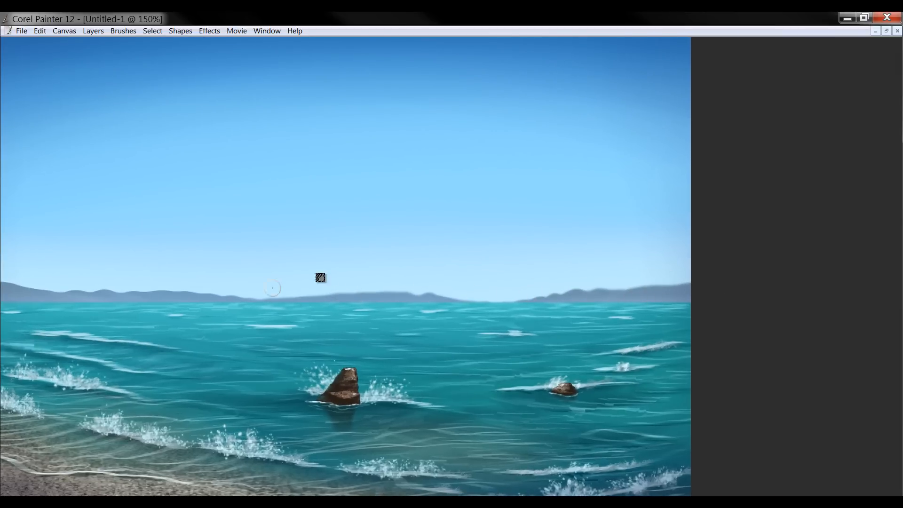
drag(319, 276, 544, 292)
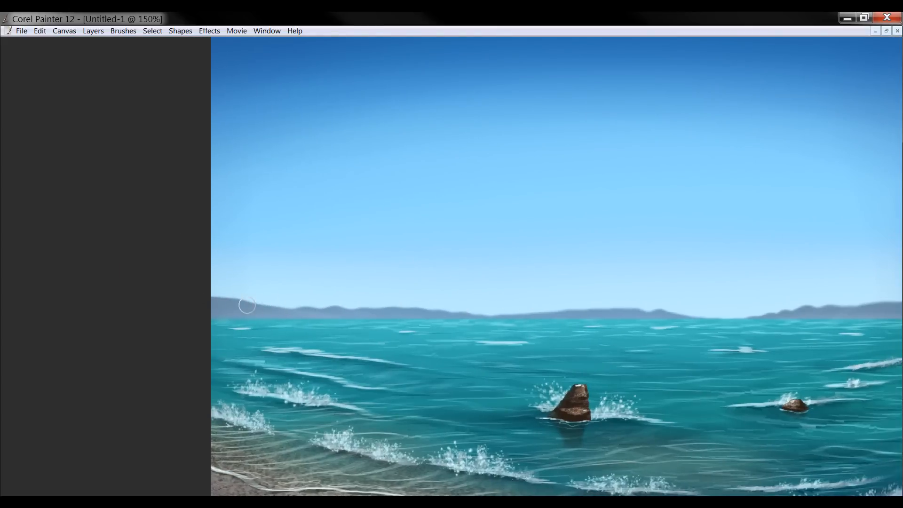
mouse_move(683, 250)
mouse_down()
mouse_move(498, 284)
mouse_move(490, 298)
mouse_move(526, 276)
mouse_move(574, 222)
mouse_up()
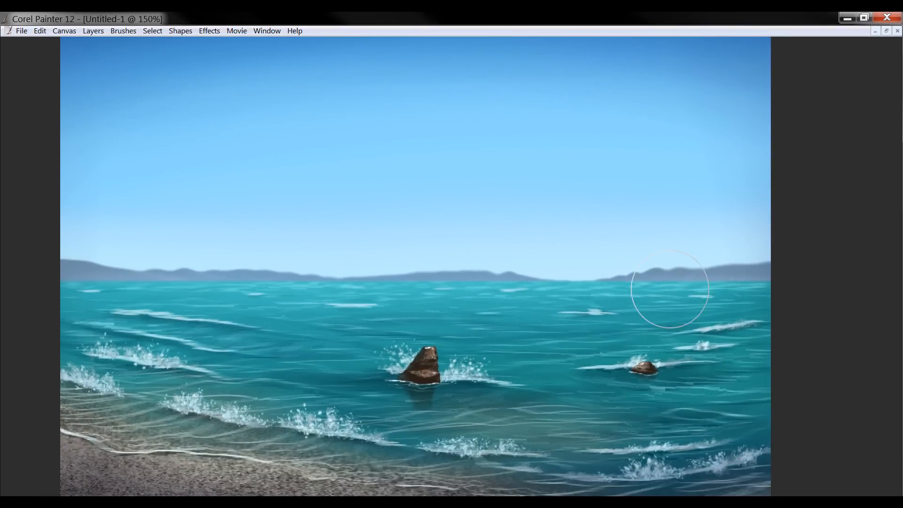
Soften the distant wave crests and foam with Diffuse Blur at size 14.3
drag(318, 365, 348, 303)
drag(435, 256, 429, 270)
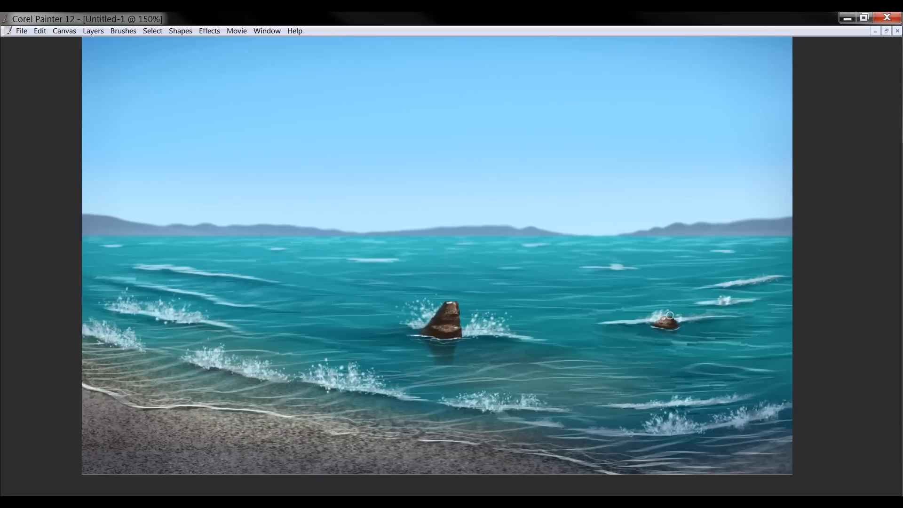
drag(479, 280, 480, 332)
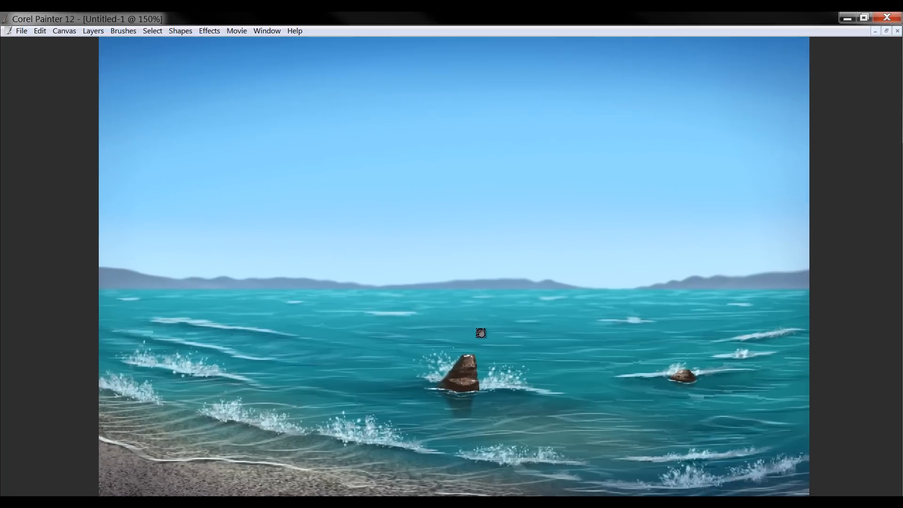
key(Tab)
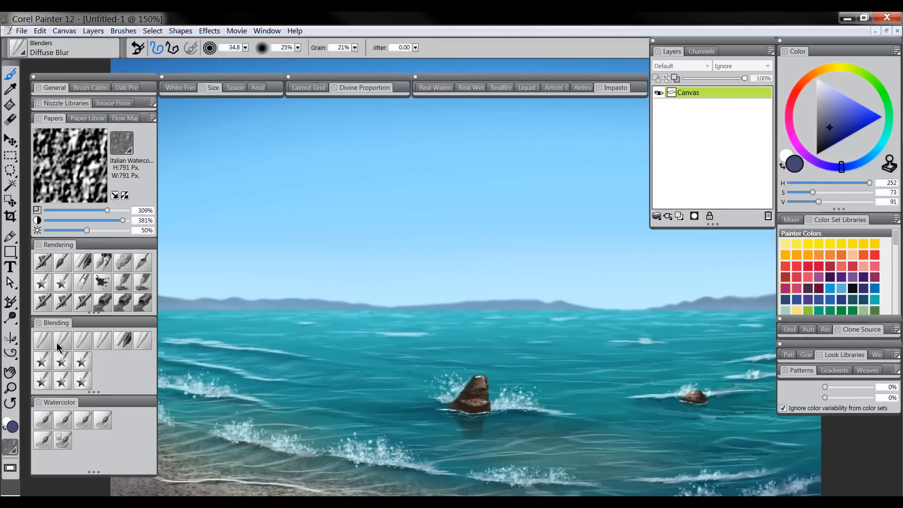
key(Tab)
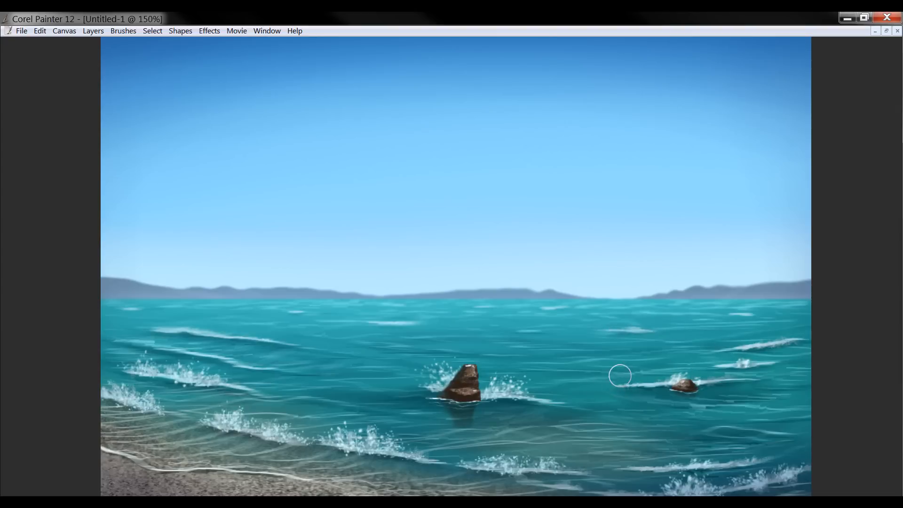
key(Tab)
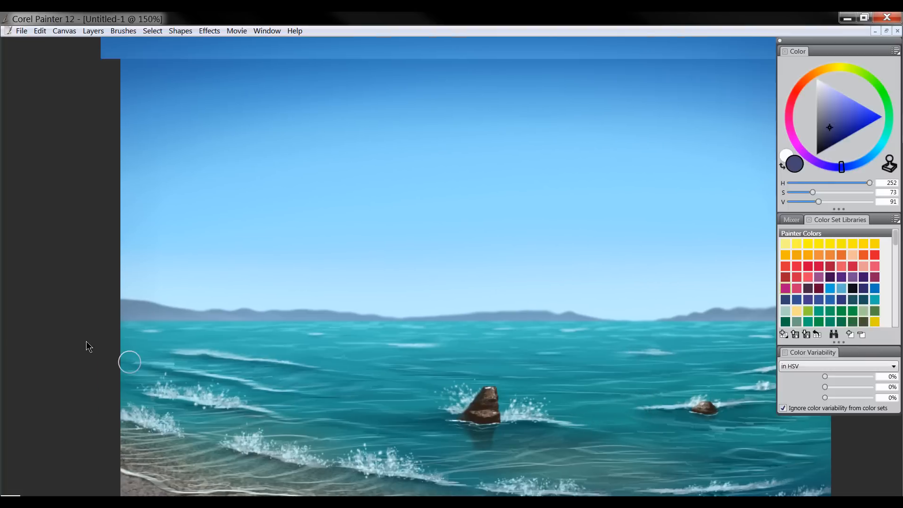
Examine the whole composition at 75% zoom, checking the softened distance, waves and vignette
click(11, 387)
alt+click(464, 388)
alt+click(465, 388)
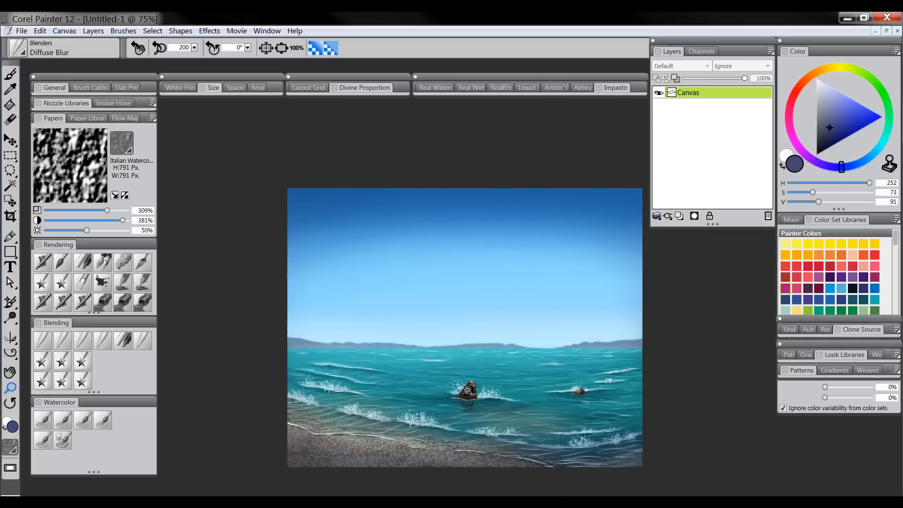
alt+click(473, 388)
drag(538, 414, 490, 393)
click(490, 394)
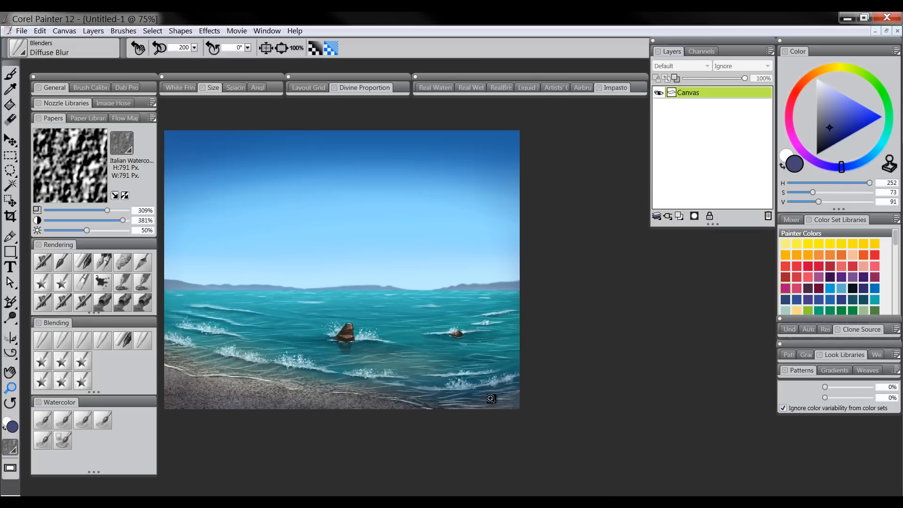
key(b)
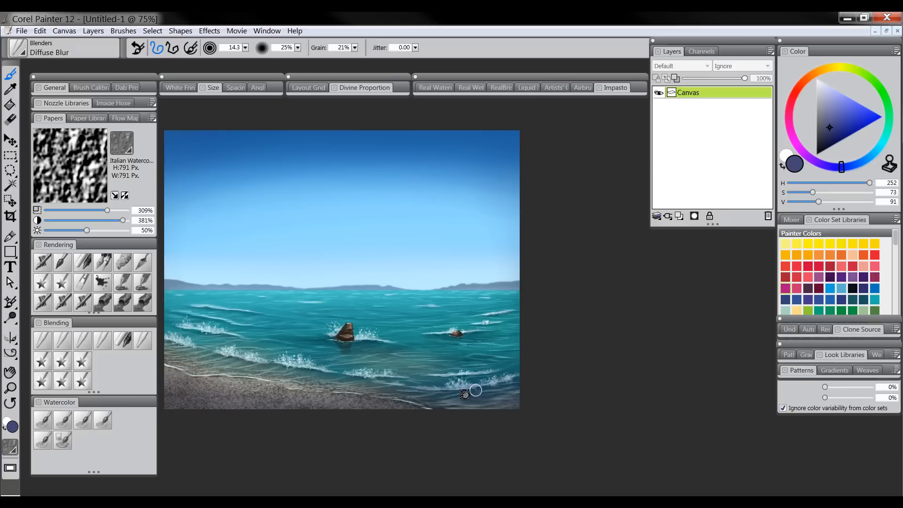
mouse_move(472, 392)
mouse_down()
mouse_move(522, 399)
mouse_move(539, 390)
mouse_up()
mouse_move(494, 371)
mouse_down()
mouse_move(453, 397)
mouse_move(430, 371)
mouse_up()
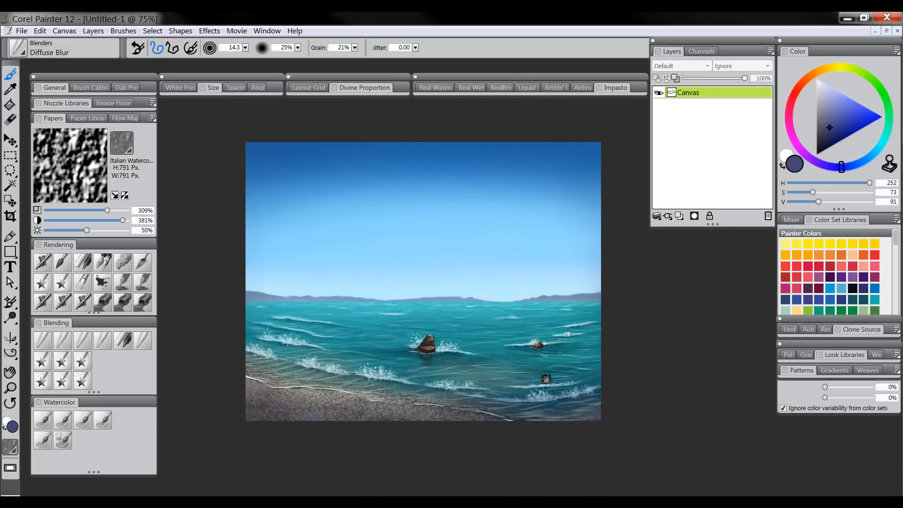
drag(581, 350, 578, 357)
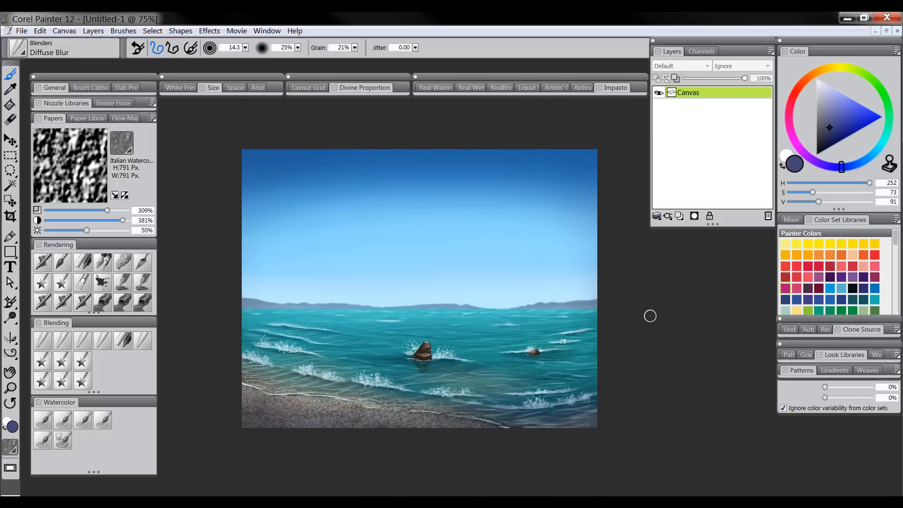